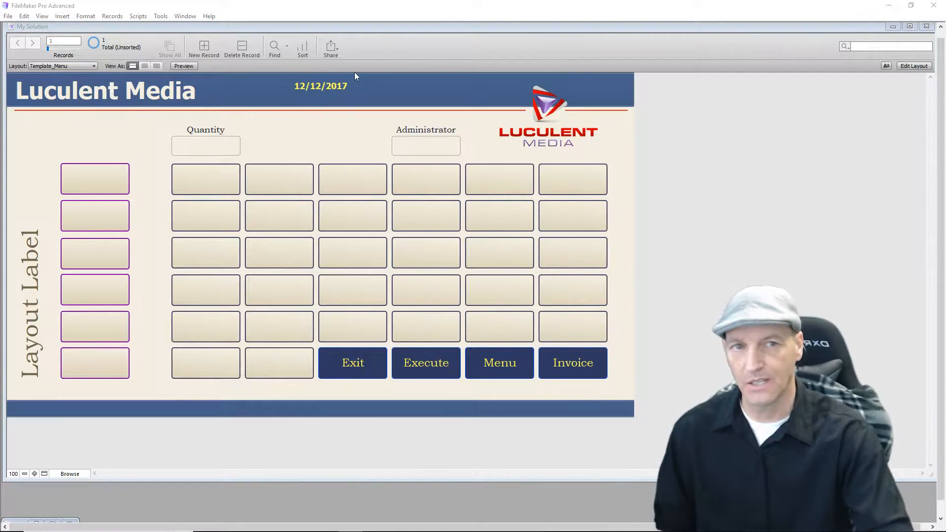
Bring the FileMaker window showing the Template_Menu layout into focus.
{"action": "left_click", "coordinate": [429, 365]}
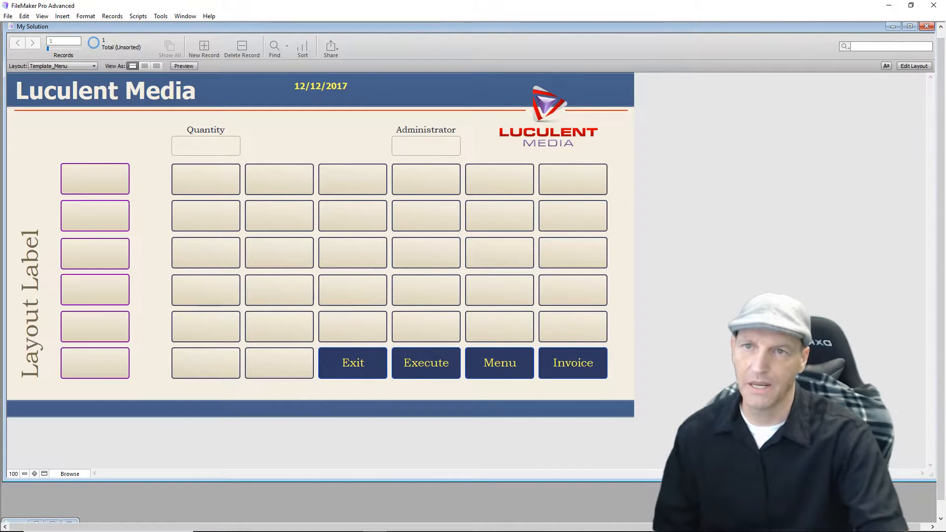
Switch Template_Menu into Layout mode and open Manage Layouts.
{"action": "left_click", "coordinate": [919, 67]}
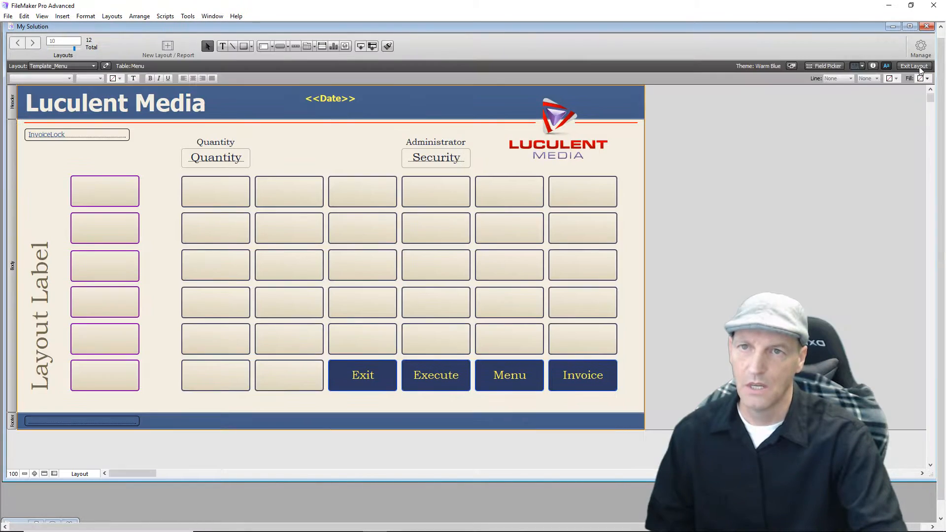
{"action": "left_click", "coordinate": [921, 46]}
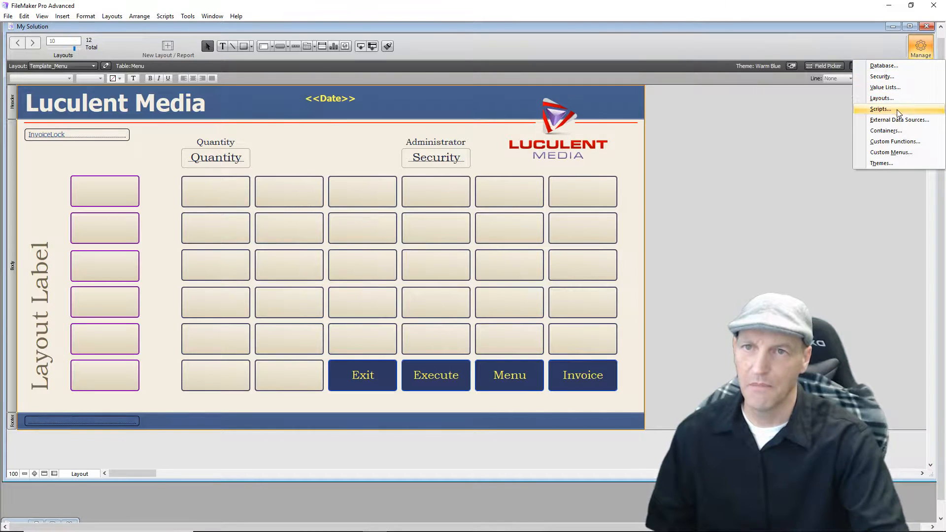
{"action": "left_click", "coordinate": [880, 98]}
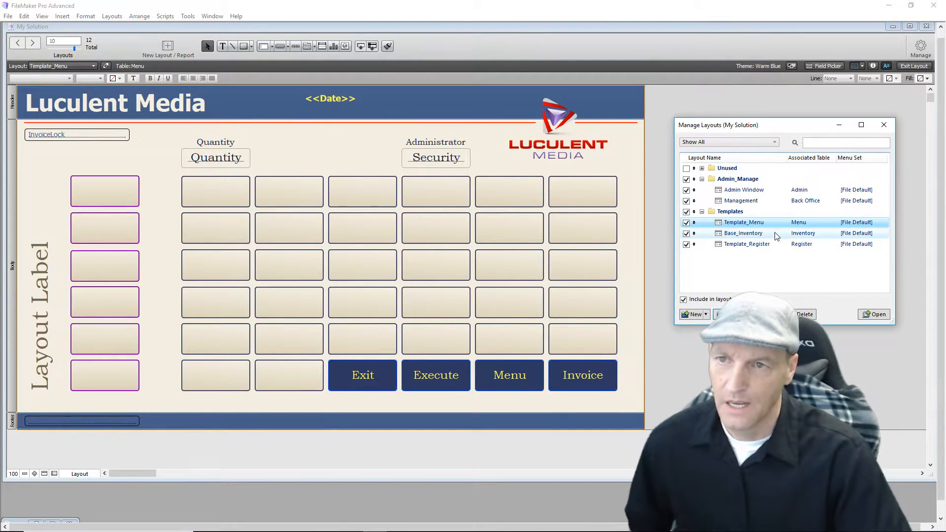
Create a new layout folder named 'Product Pages'.
{"action": "left_click", "coordinate": [740, 278]}
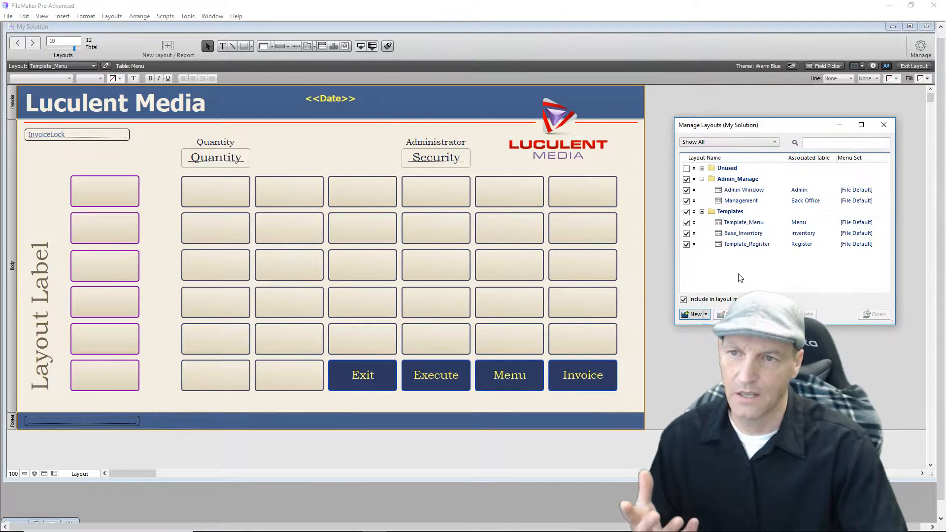
{"action": "left_click", "coordinate": [708, 315]}
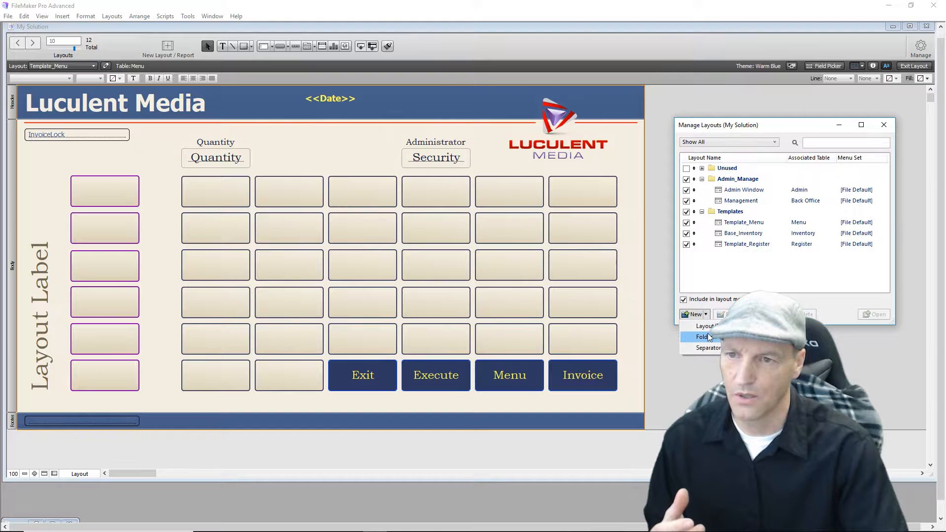
{"action": "left_click", "coordinate": [706, 337]}
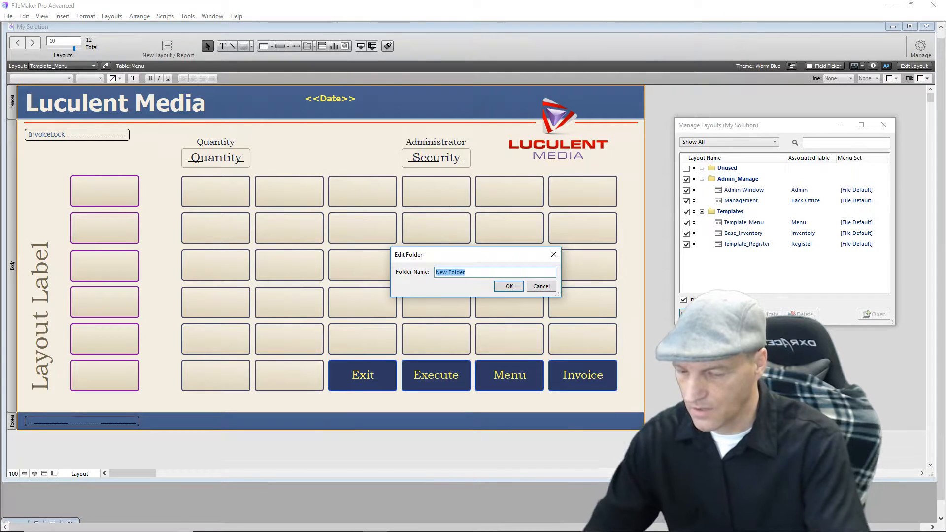
{"action": "type", "text": "Product "}
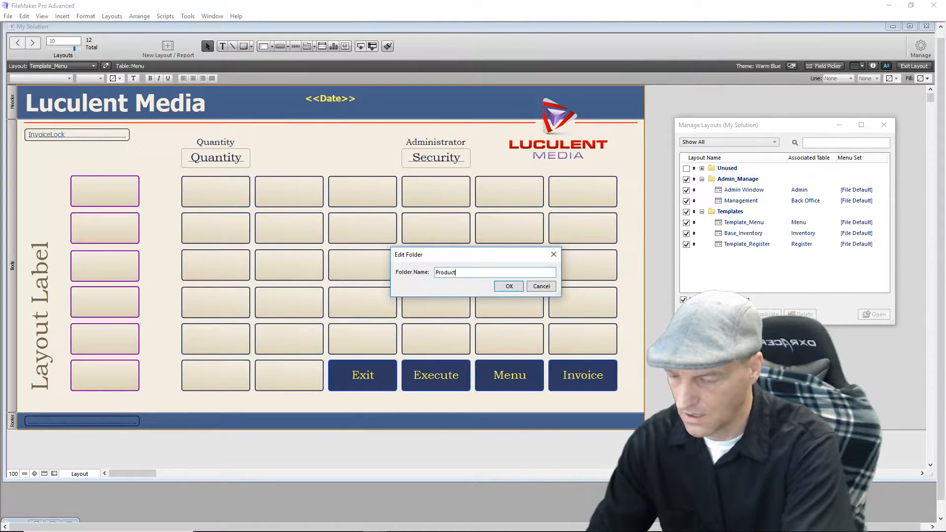
{"action": "type", "text": "Pages"}
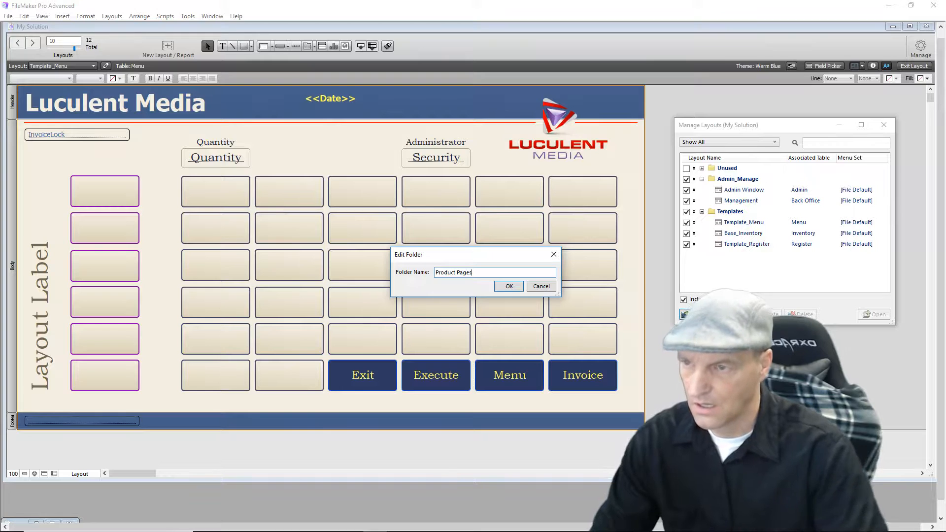
{"action": "left_click", "coordinate": [508, 286]}
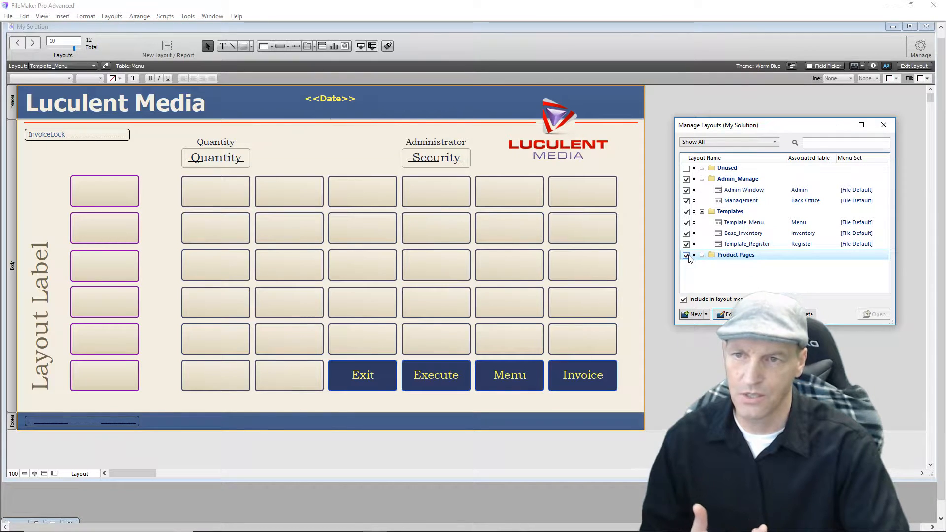
Duplicate the Template_Menu layout and move the copy into the Product Pages folder.
{"action": "left_click", "coordinate": [687, 259]}
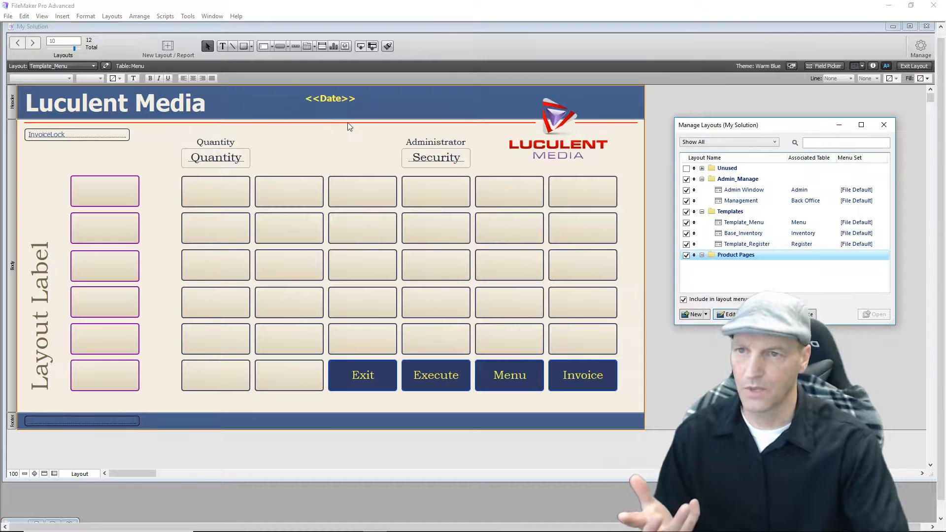
{"action": "left_click", "coordinate": [738, 224]}
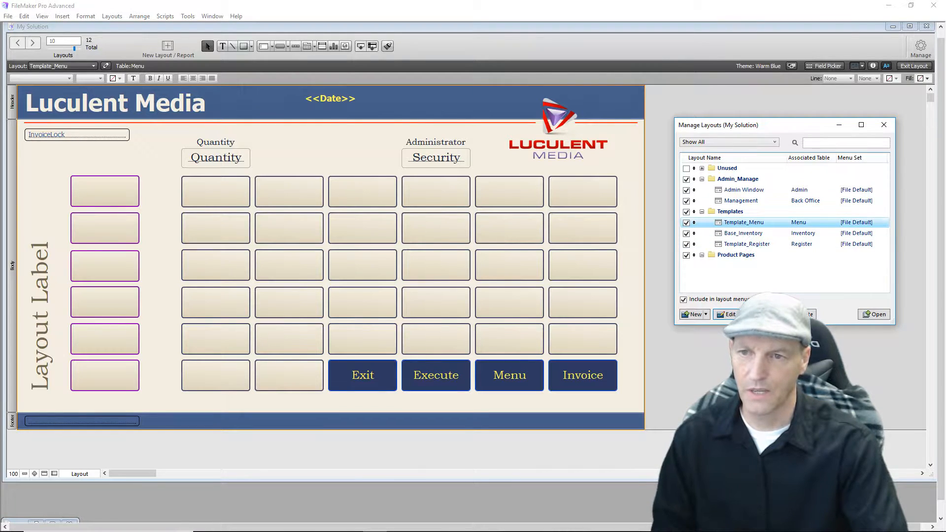
{"action": "left_click", "coordinate": [791, 315]}
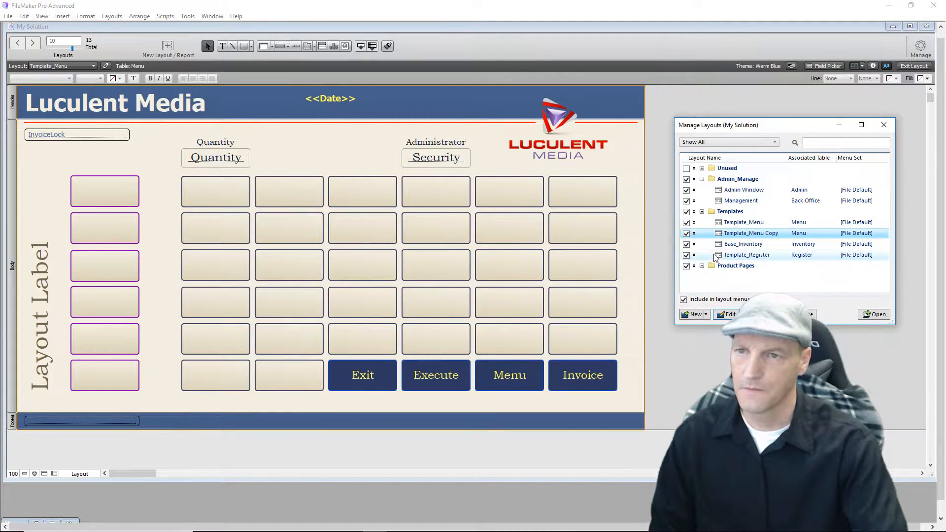
{"action": "left_click_drag", "start_coordinate": [695, 233], "coordinate": [707, 279]}
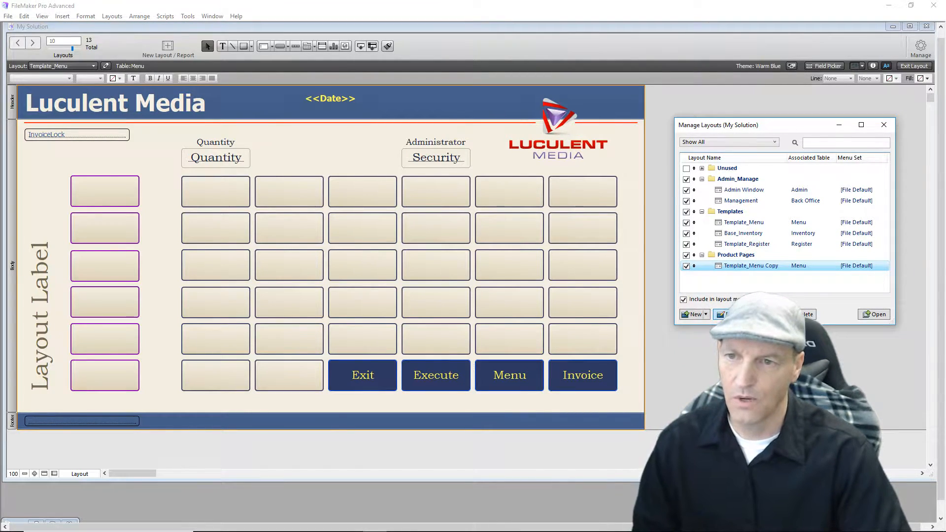
Rename the copied layout to 'Category Page'.
{"action": "left_click", "coordinate": [727, 315]}
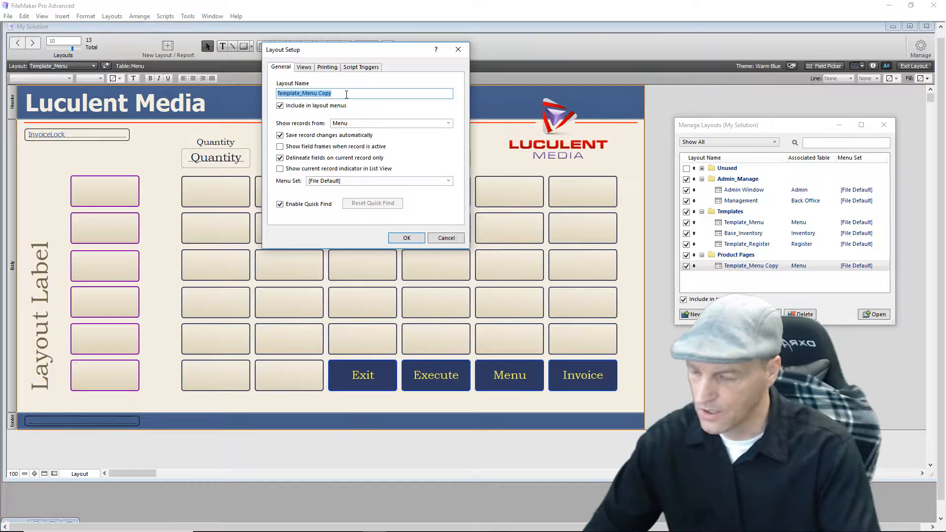
{"action": "type", "text": "Category Page"}
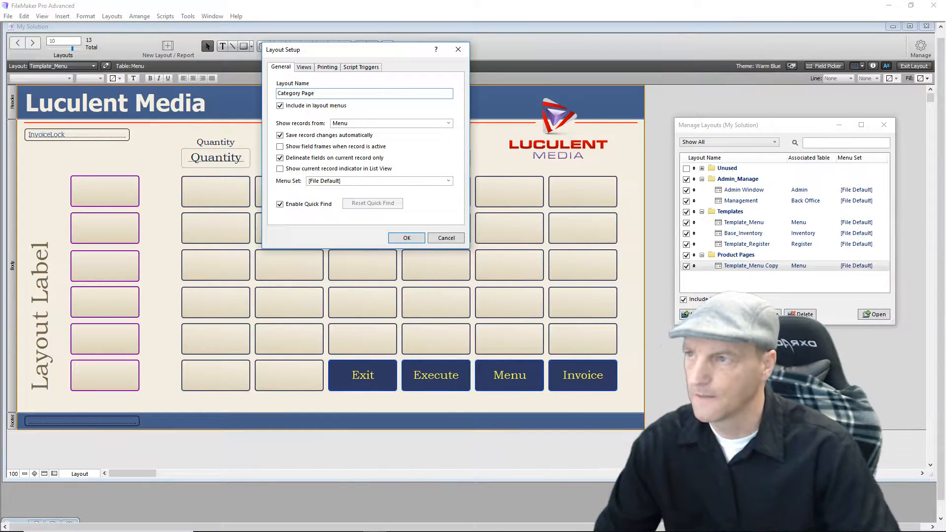
{"action": "left_click", "coordinate": [405, 238]}
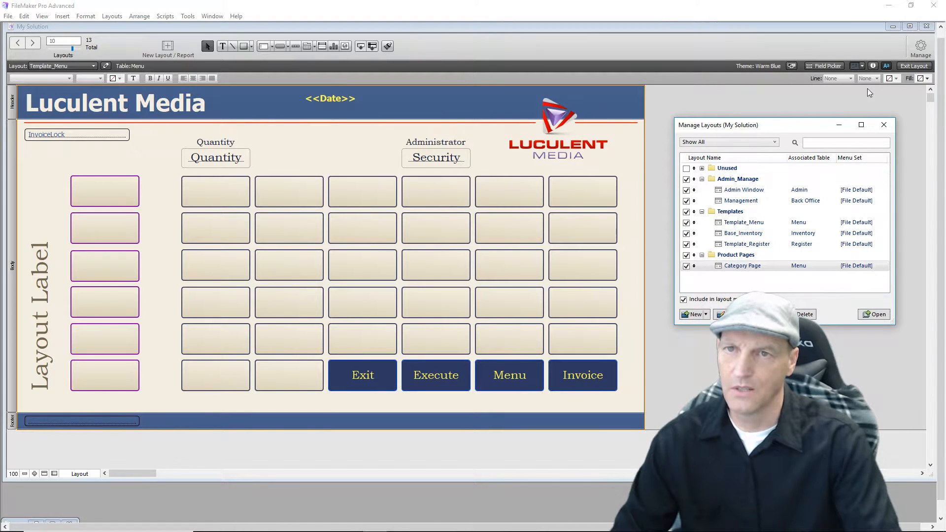
Close Manage Layouts, switch to the Category Page layout and enter Layout mode.
{"action": "left_click", "coordinate": [883, 125]}
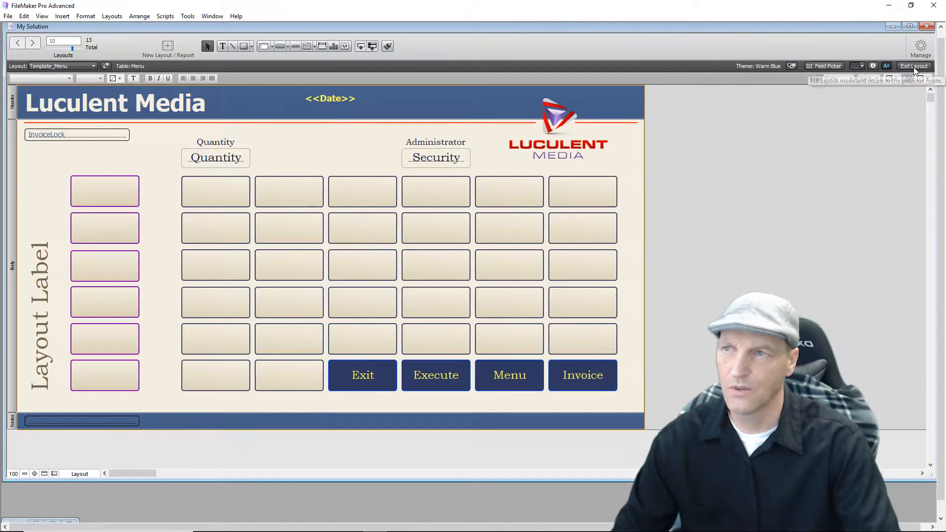
{"action": "left_click", "coordinate": [914, 66]}
{"action": "left_click", "coordinate": [94, 66]}
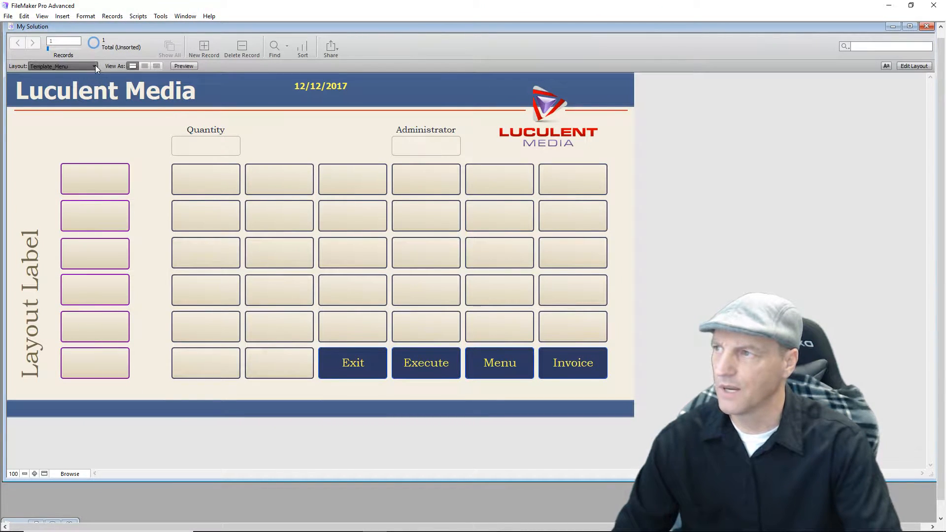
{"action": "mouse_move", "coordinate": [88, 96]}
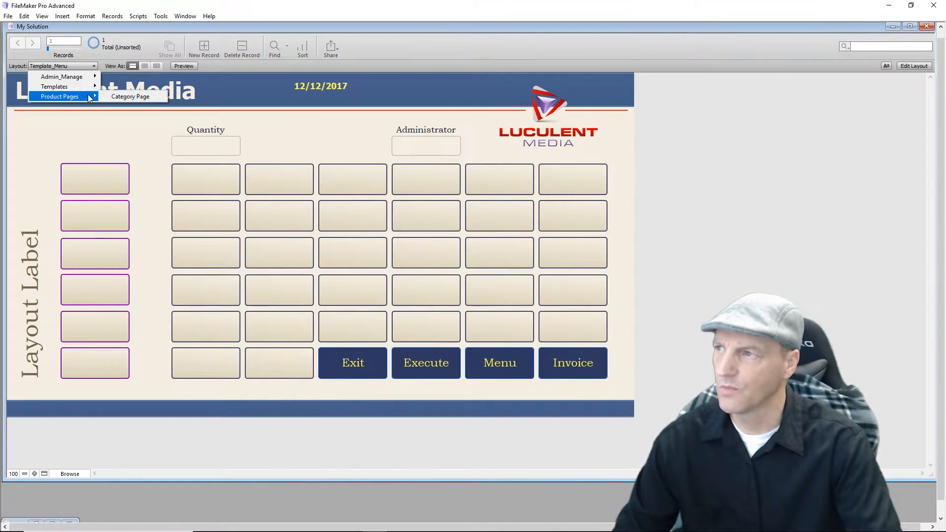
{"action": "left_click", "coordinate": [122, 96]}
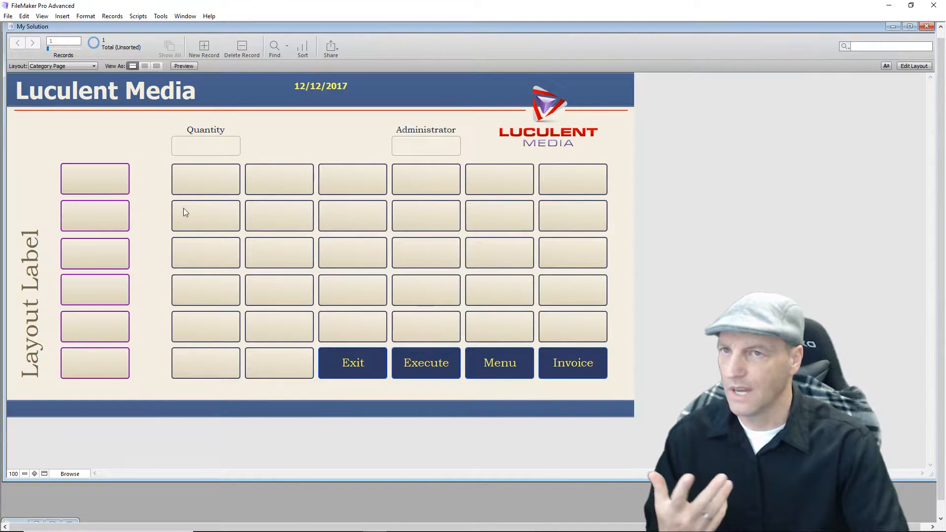
{"action": "left_click", "coordinate": [914, 66]}
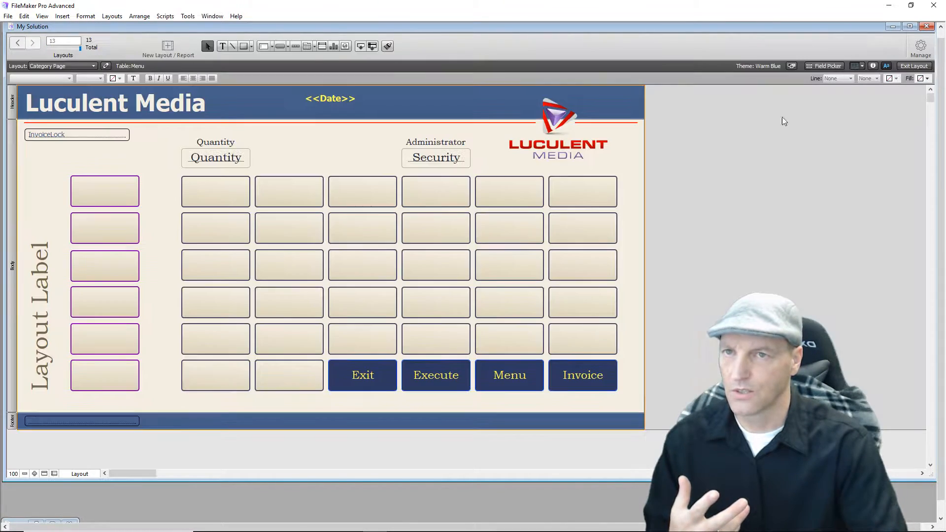
Replace the vertical 'Layout Label' text with 'Category Page'.
{"action": "left_click", "coordinate": [43, 357]}
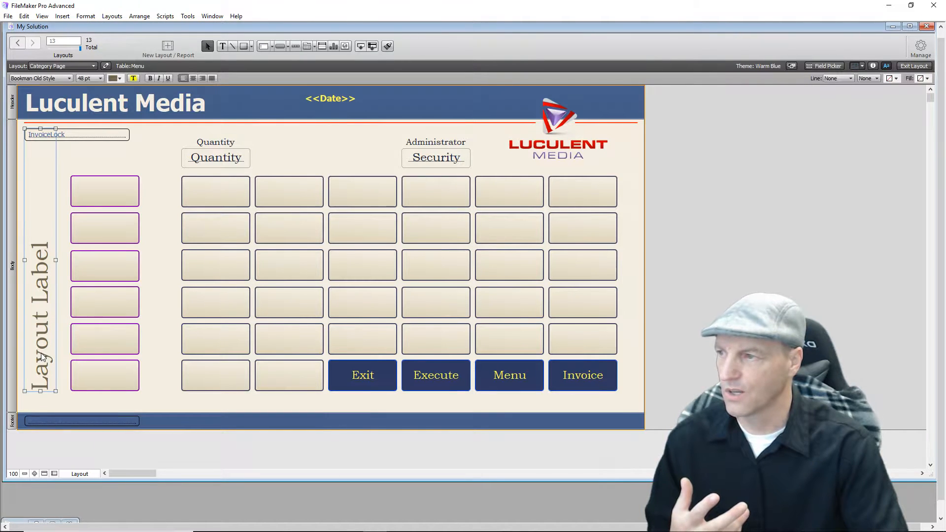
{"action": "key", "text": "ctrl+r"}
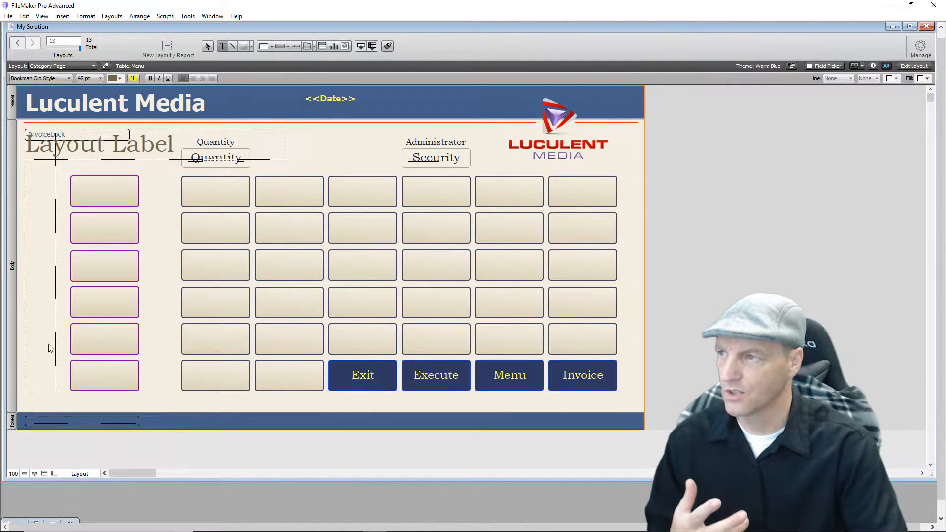
{"action": "key", "text": "Delete"}
{"action": "key", "text": "Delete"}
{"action": "key", "text": "Delete"}
{"action": "key", "text": "Delete"}
{"action": "key", "text": "Delete"}
{"action": "key", "text": "Delete"}
{"action": "key", "text": "Delete"}
{"action": "key", "text": "Delete"}
{"action": "key", "text": "BackSpace"}
{"action": "key", "text": "BackSpace"}
{"action": "key", "text": "BackSpace"}
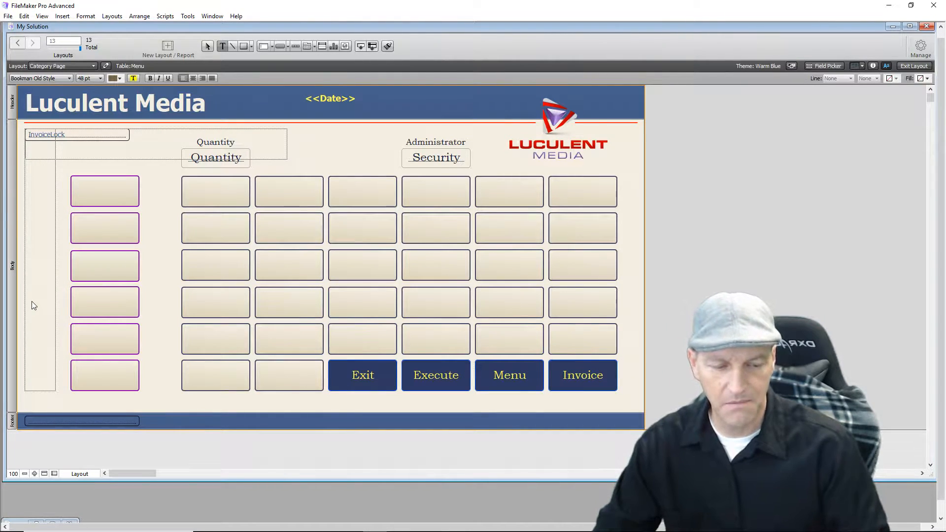
{"action": "type", "text": "Categ"}
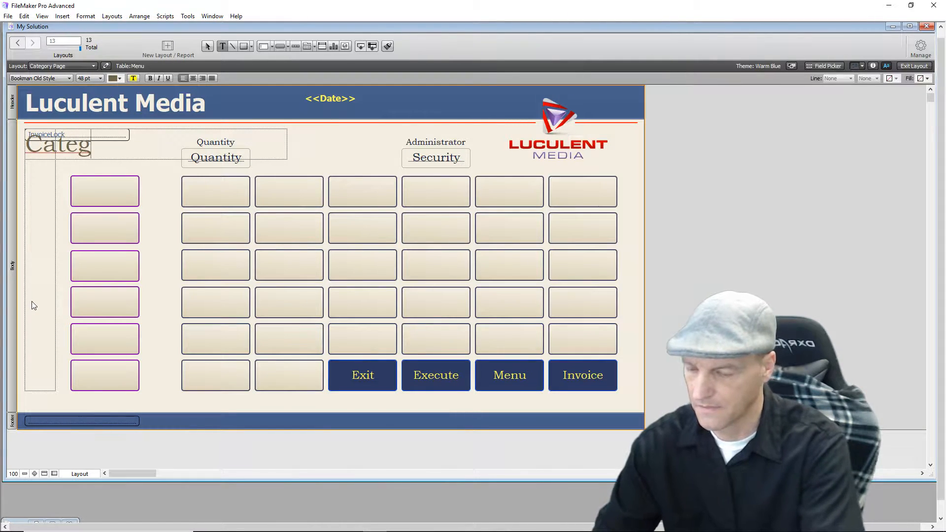
{"action": "type", "text": "ory"}
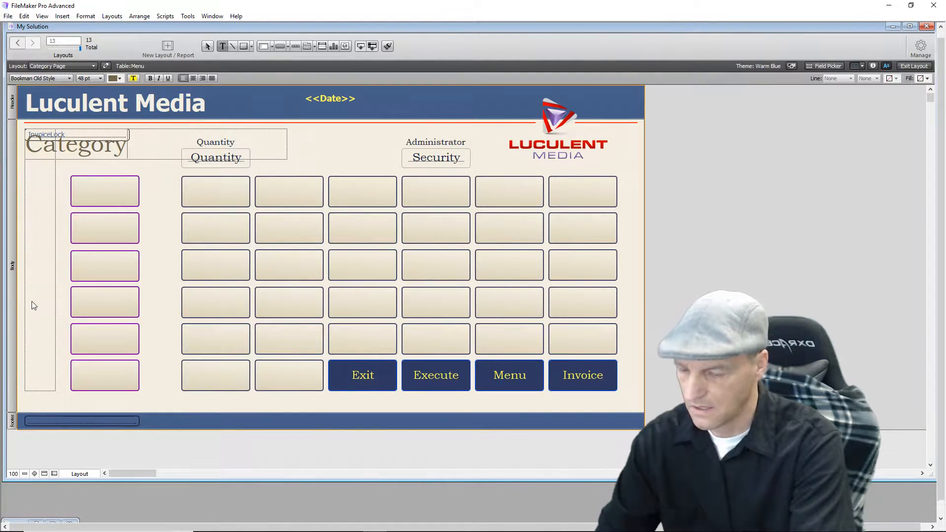
{"action": "type", "text": " Page"}
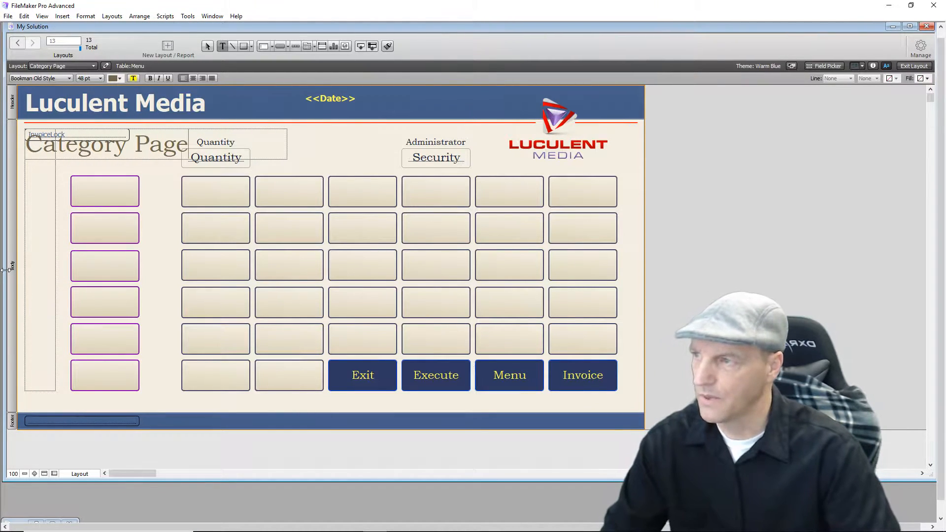
{"action": "key", "text": "Escape"}
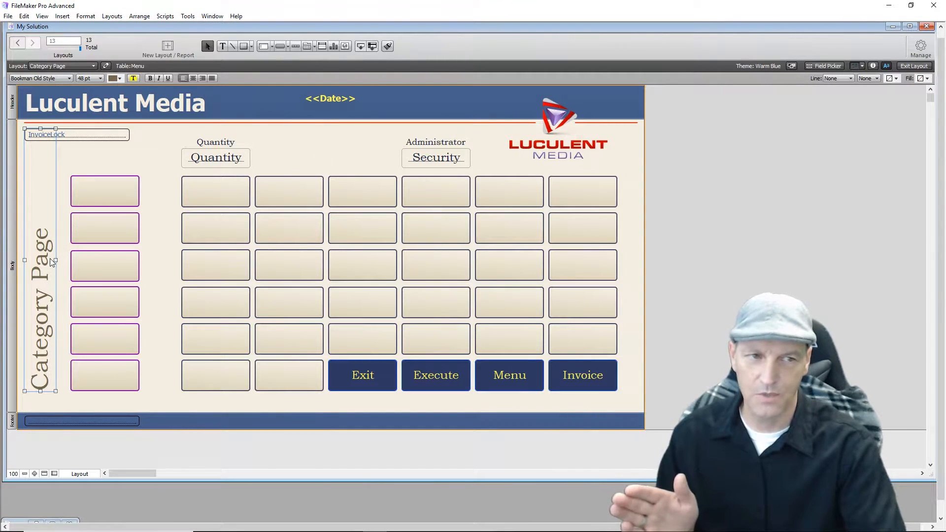
{"action": "left_click", "coordinate": [313, 140]}
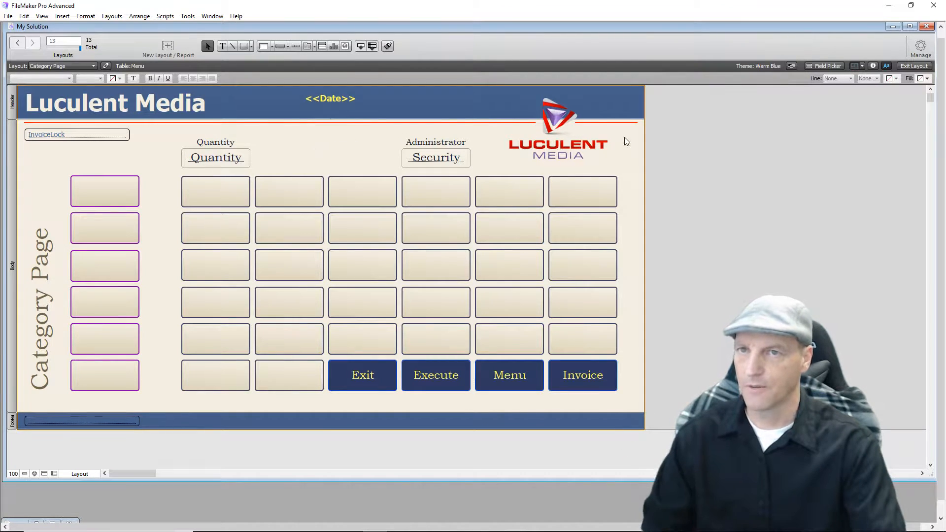
Check the result in Browse mode, then return to Layout mode and reopen Manage Layouts.
{"action": "left_click", "coordinate": [913, 66]}
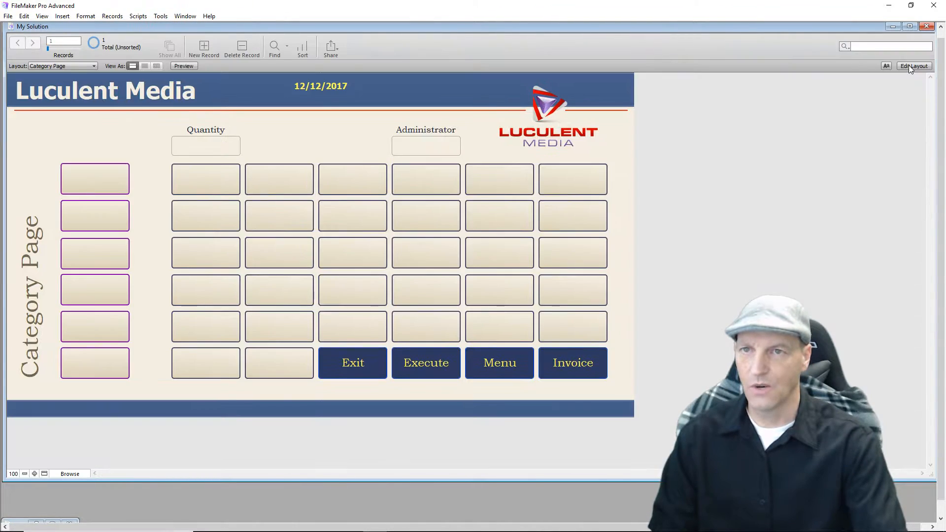
{"action": "left_click", "coordinate": [913, 67]}
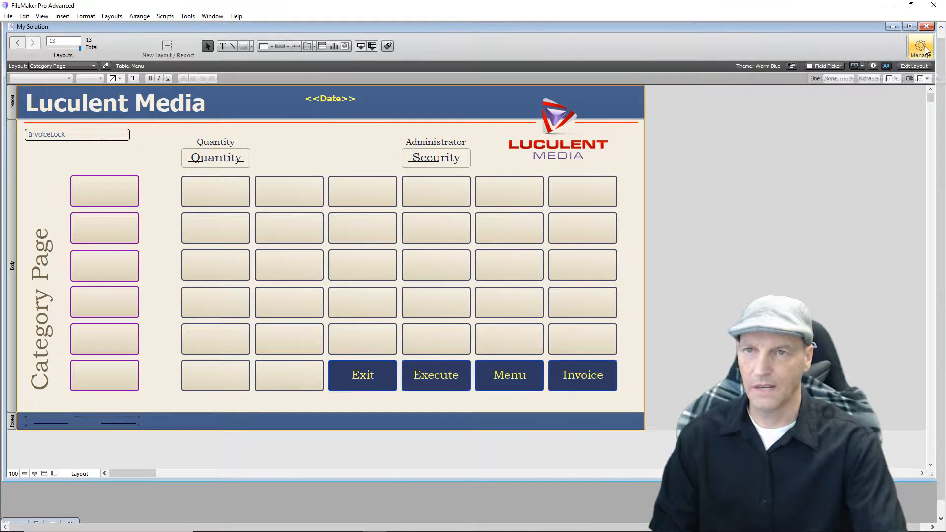
{"action": "left_click", "coordinate": [925, 50]}
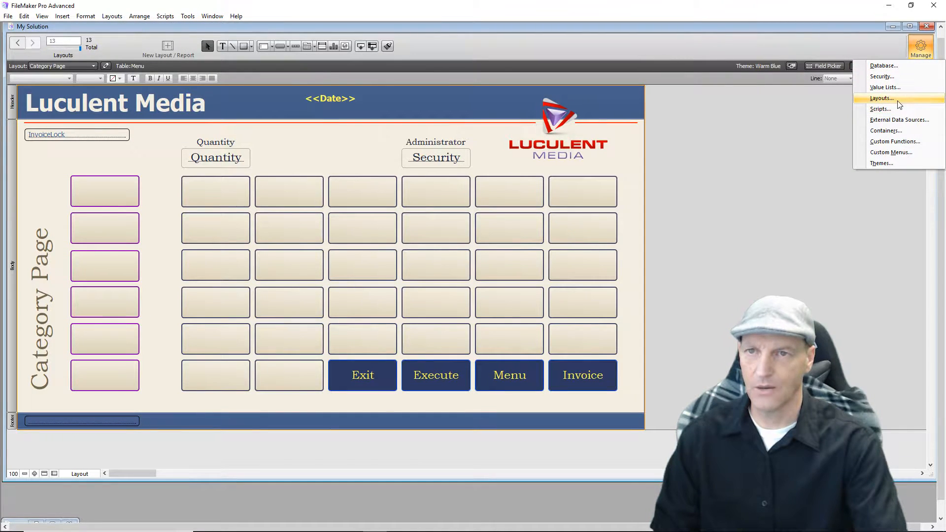
{"action": "left_click", "coordinate": [882, 98]}
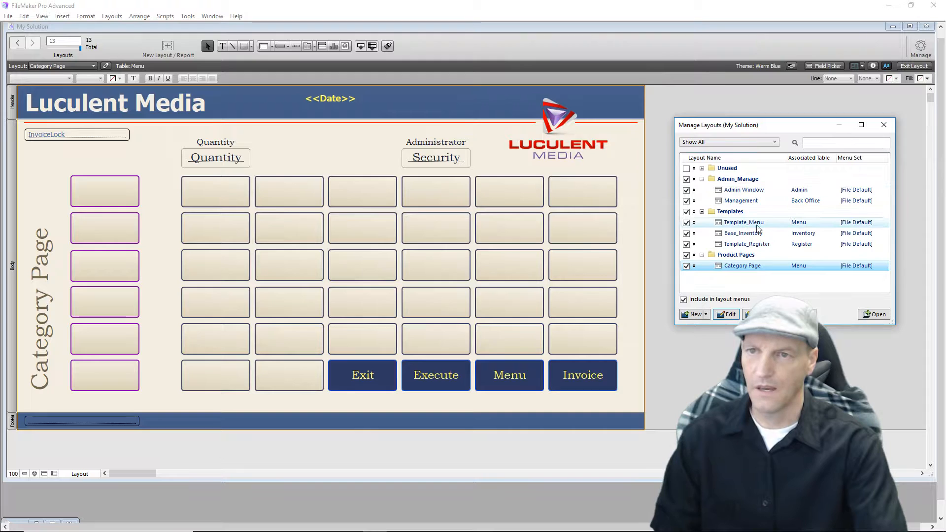
Duplicate Template_Menu and move the copy into Product Pages below Category Page.
{"action": "left_click", "coordinate": [741, 226]}
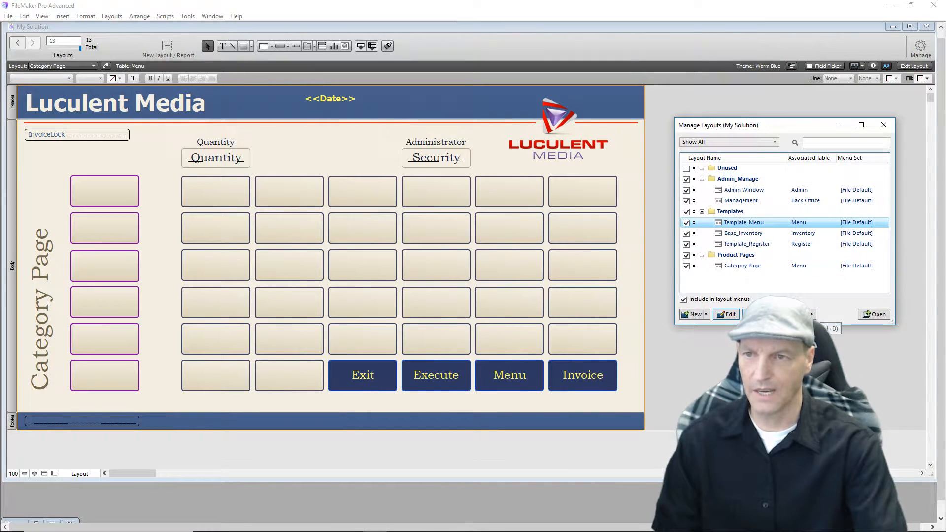
{"action": "left_click", "coordinate": [778, 315]}
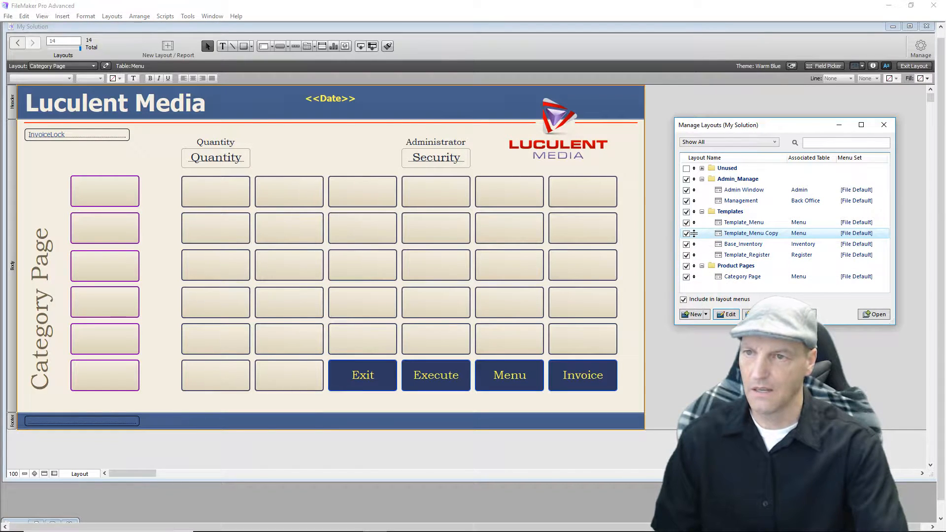
{"action": "left_click_drag", "start_coordinate": [693, 233], "coordinate": [705, 278]}
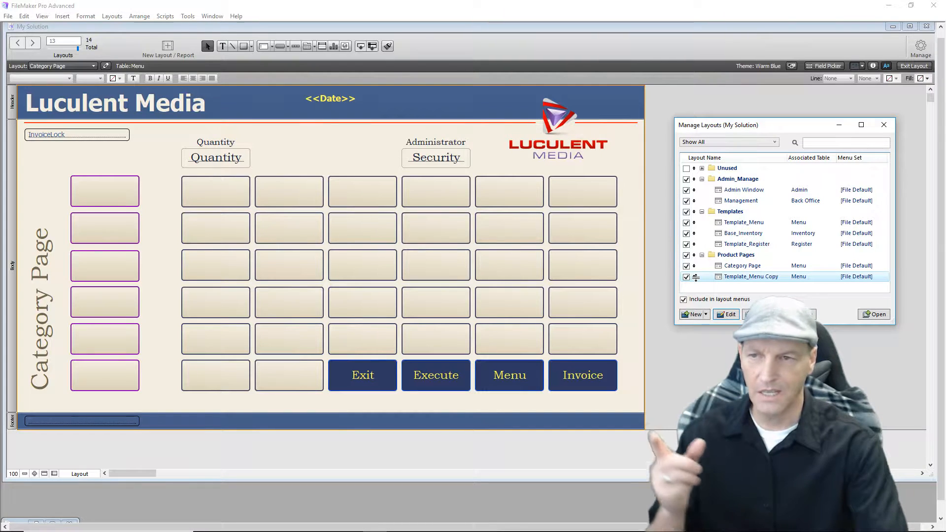
{"action": "left_click", "coordinate": [706, 268], "text": "shift"}
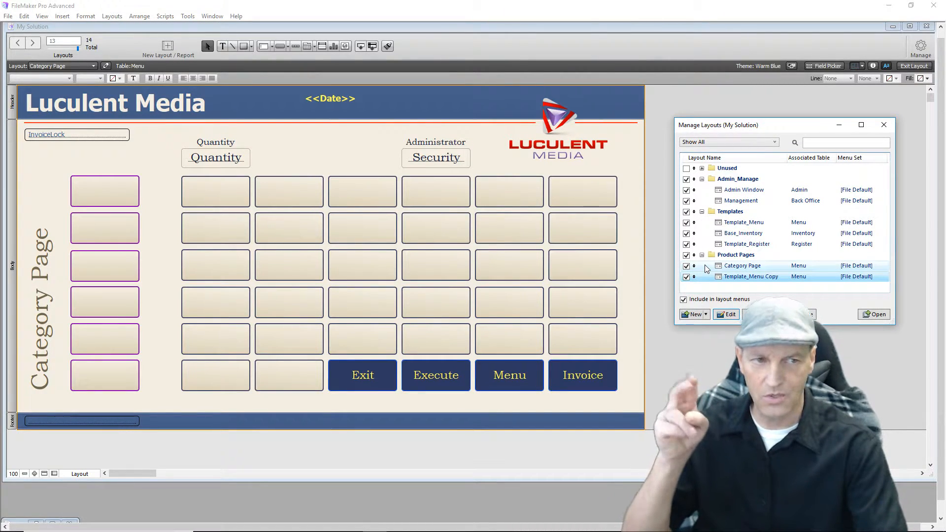
{"action": "left_click", "coordinate": [705, 278]}
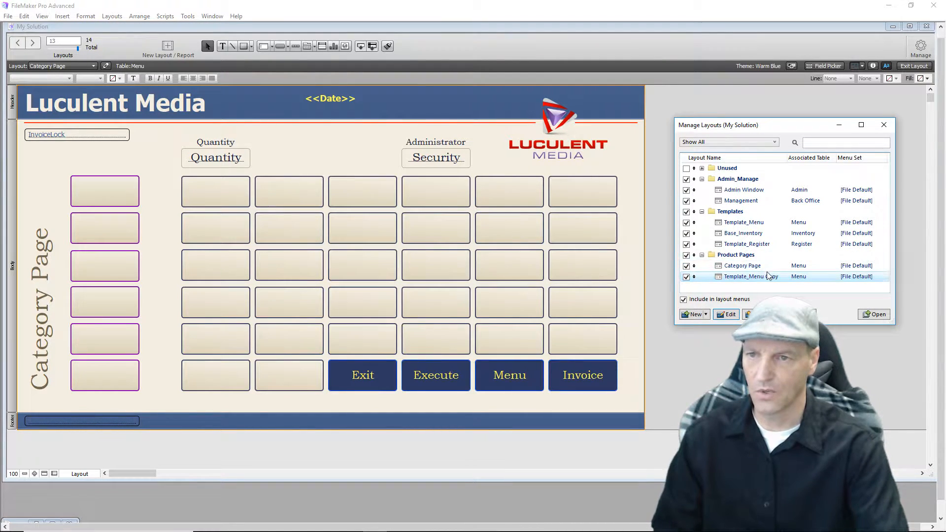
Rename Template_Menu Copy to 'Clothing' and close Manage Layouts.
{"action": "left_click", "coordinate": [736, 315]}
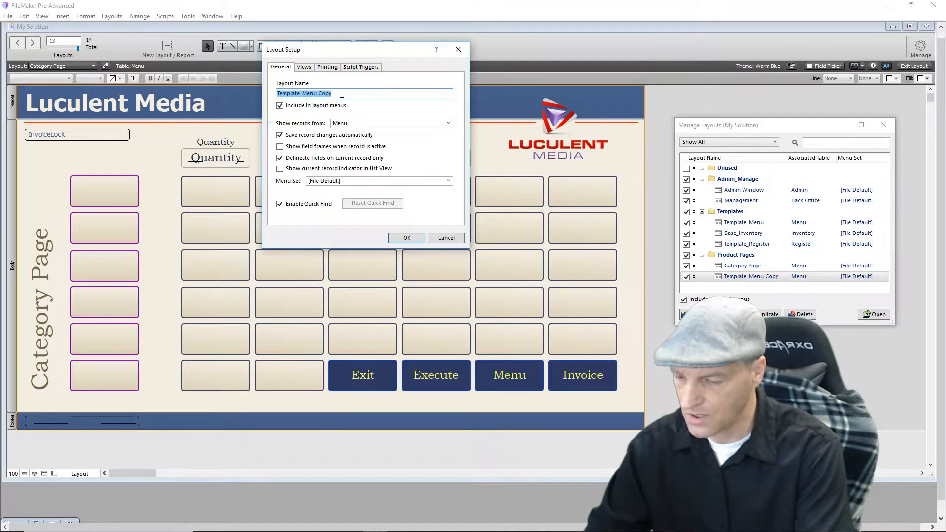
{"action": "type", "text": "Clothing"}
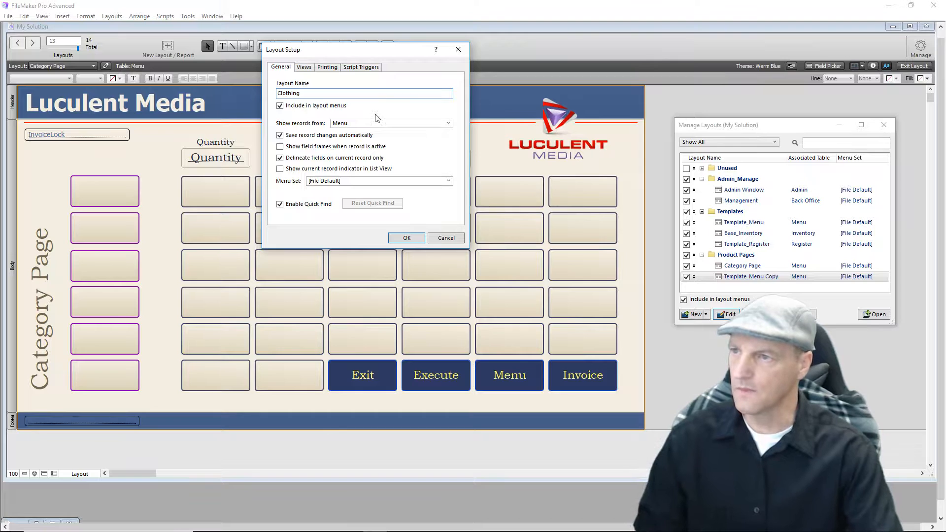
{"action": "left_click", "coordinate": [405, 238]}
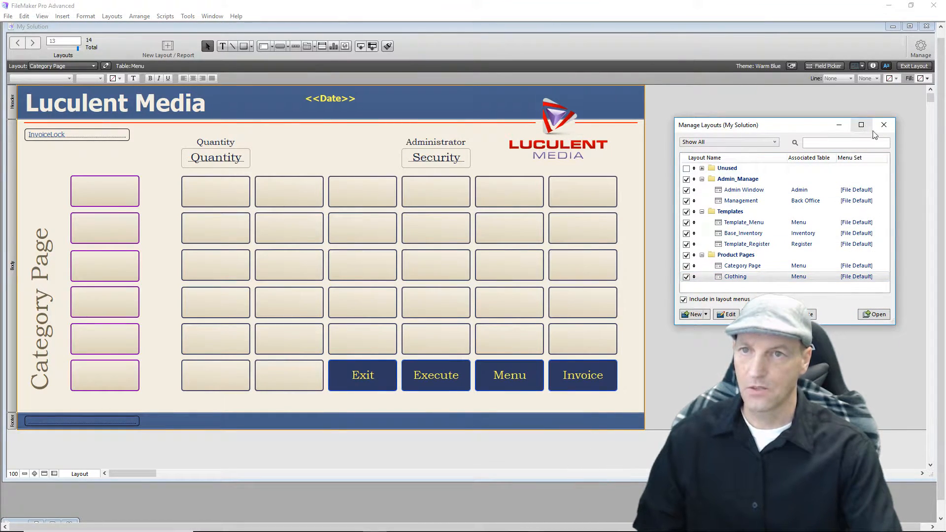
{"action": "left_click", "coordinate": [885, 127]}
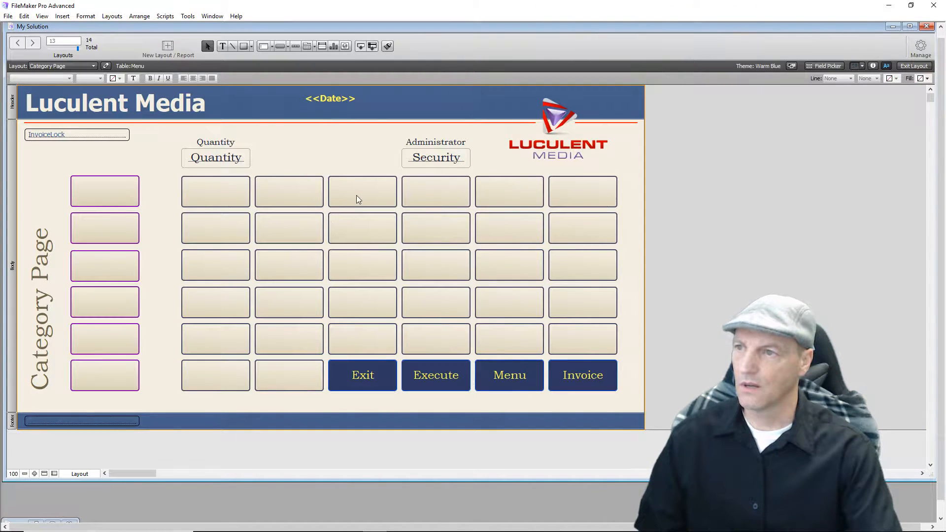
Give the third button in the second row the label 'Clothing' in Button Setup.
{"action": "left_click", "coordinate": [359, 238]}
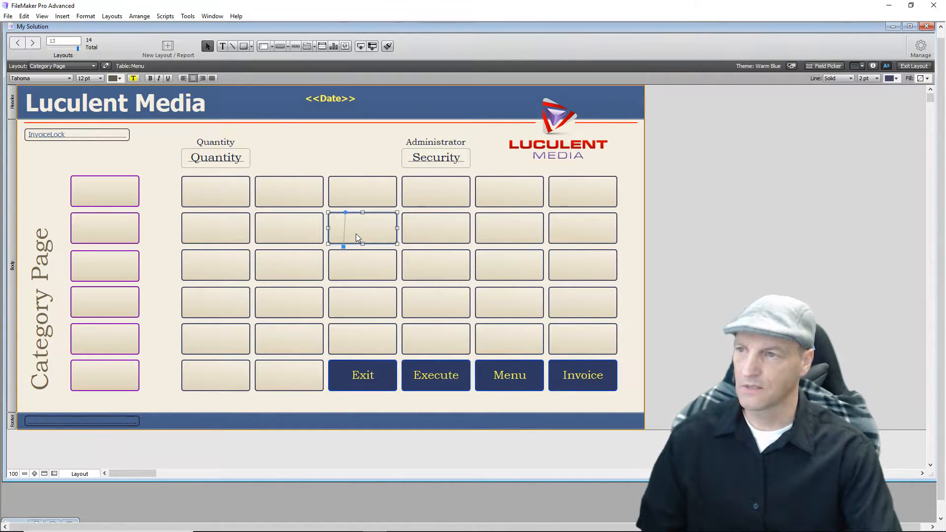
{"action": "double_click", "coordinate": [357, 234]}
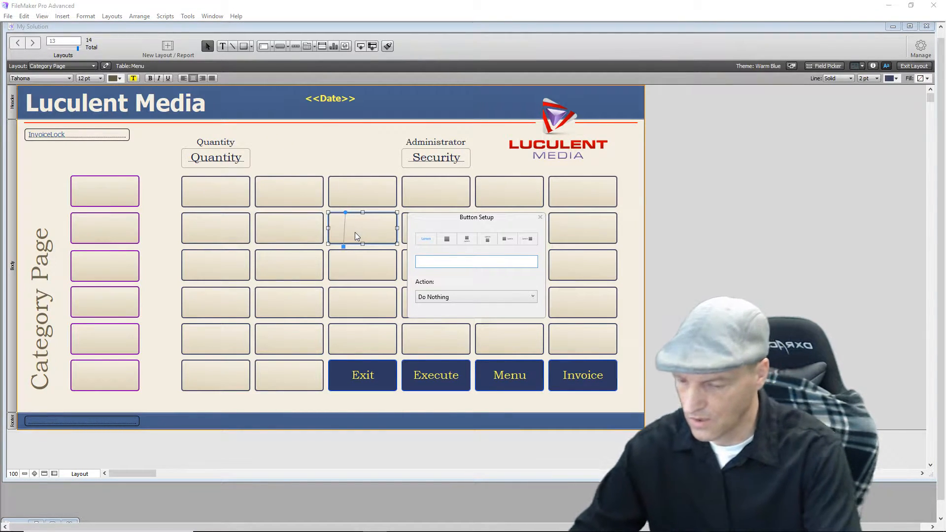
{"action": "type", "text": "Clothing"}
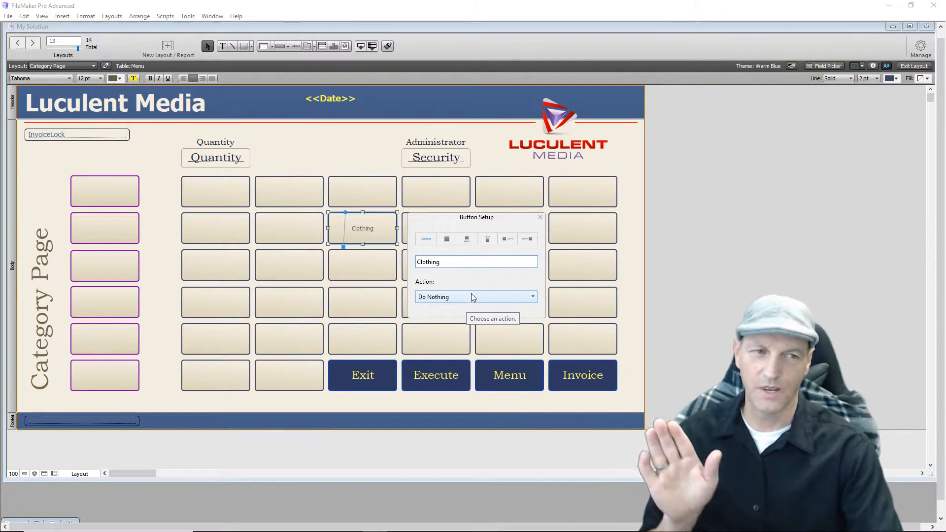
{"action": "left_click", "coordinate": [338, 153]}
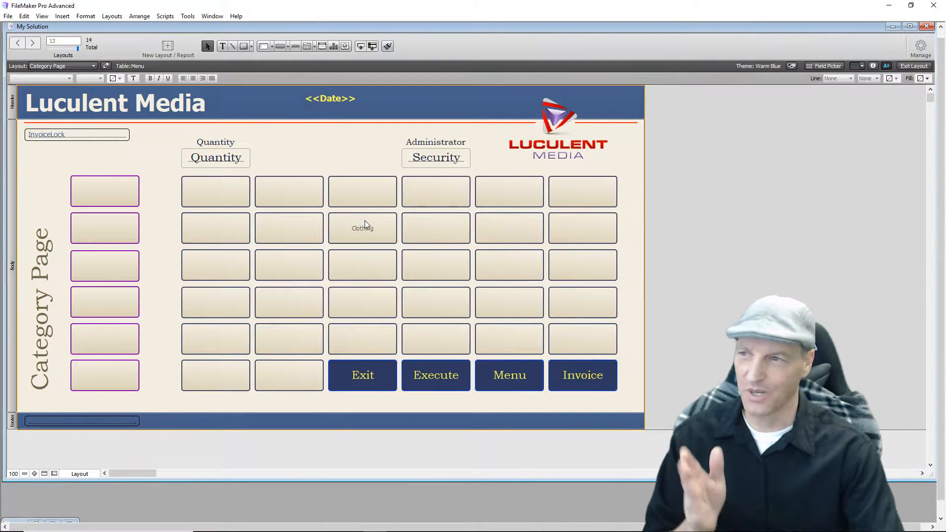
Format the Clothing button label as 24 pt Bookman Old Style, toggling bold.
{"action": "left_click", "coordinate": [383, 230]}
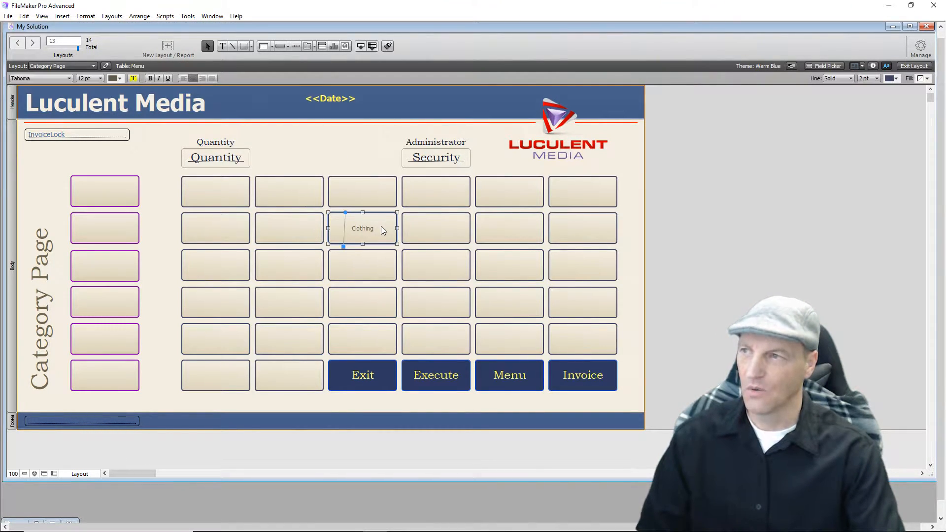
{"action": "left_click", "coordinate": [100, 78]}
{"action": "left_click", "coordinate": [97, 177]}
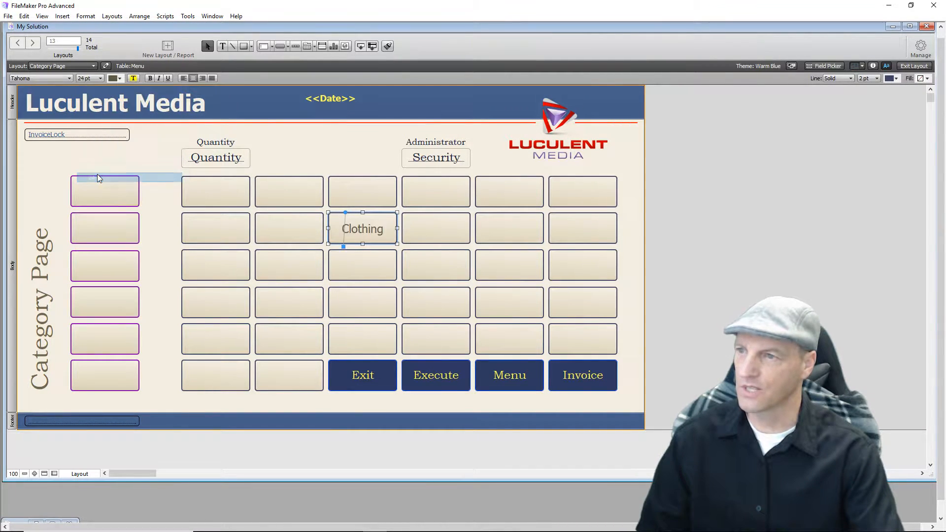
{"action": "left_click", "coordinate": [151, 79]}
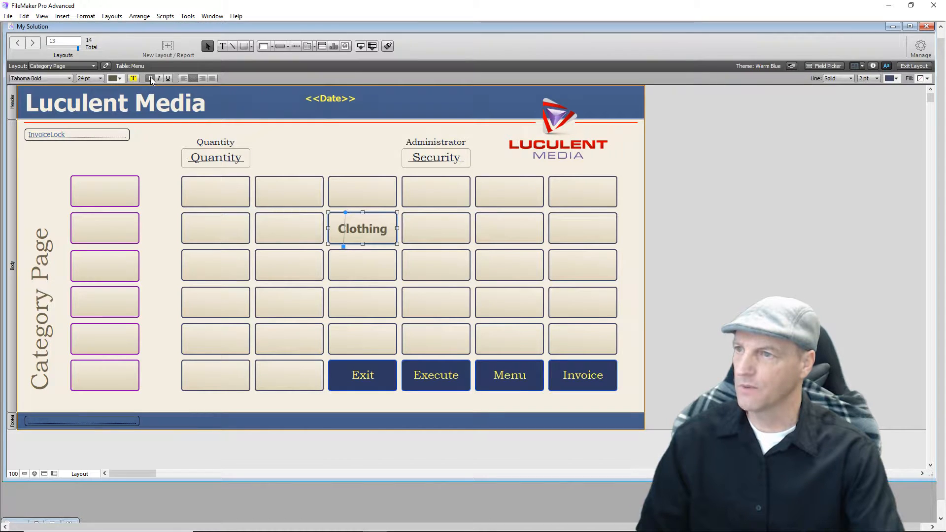
{"action": "left_click", "coordinate": [67, 77]}
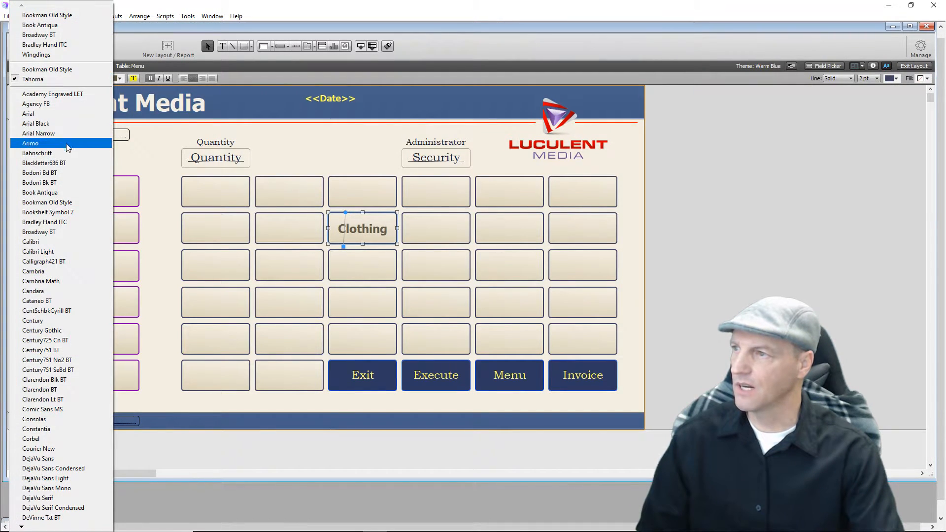
{"action": "left_click", "coordinate": [76, 202]}
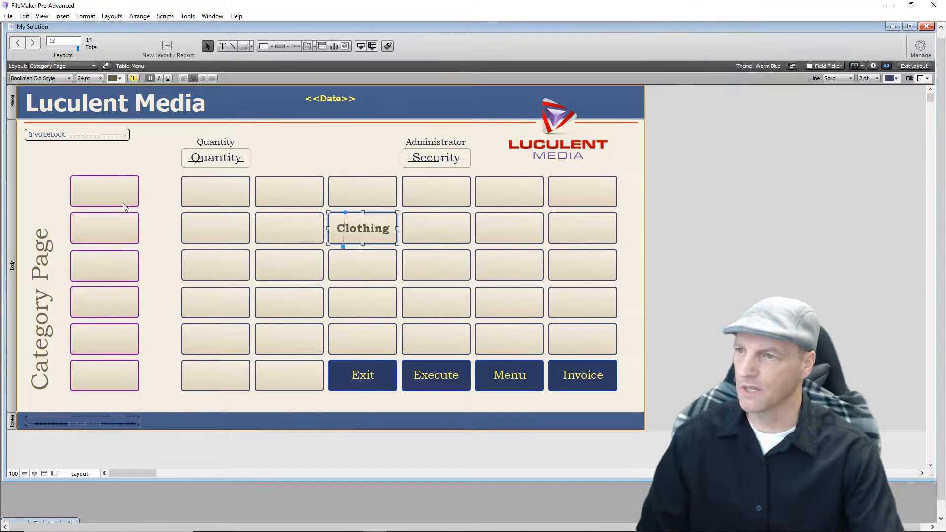
{"action": "left_click", "coordinate": [303, 160]}
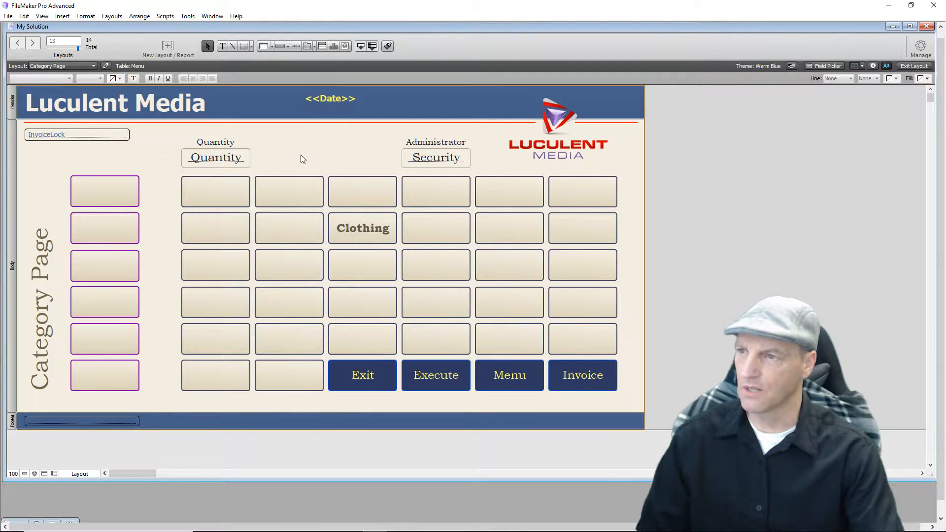
{"action": "left_click", "coordinate": [371, 231]}
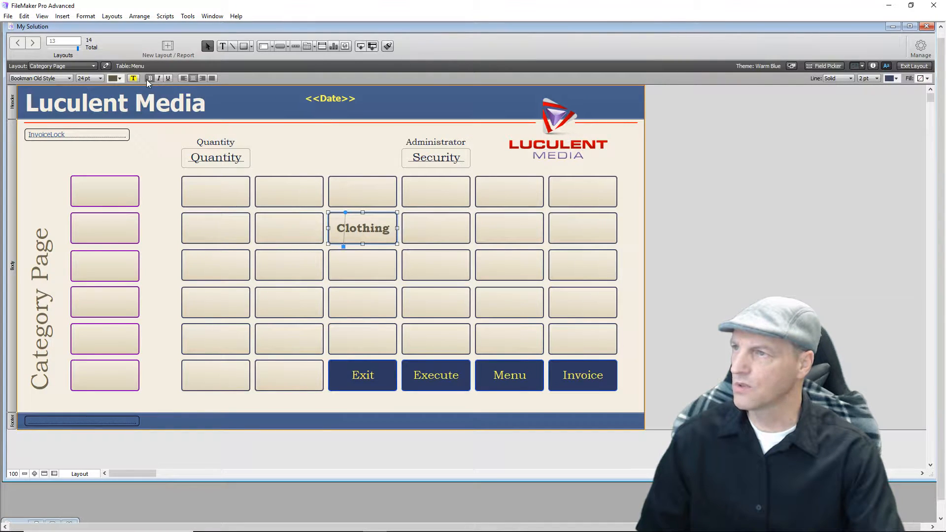
{"action": "left_click", "coordinate": [309, 135]}
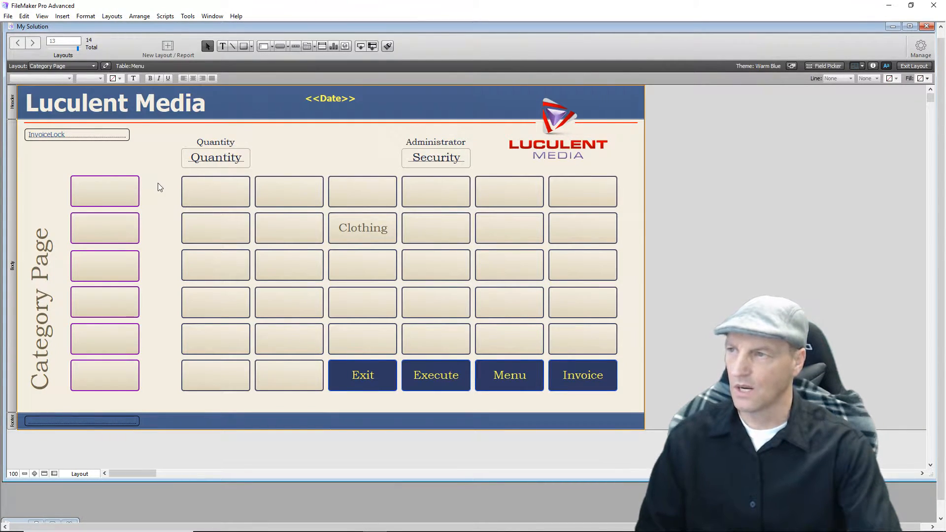
Select the six top-row buttons and show their Appearance settings in the Inspector.
{"action": "left_click_drag", "start_coordinate": [195, 190], "coordinate": [630, 200]}
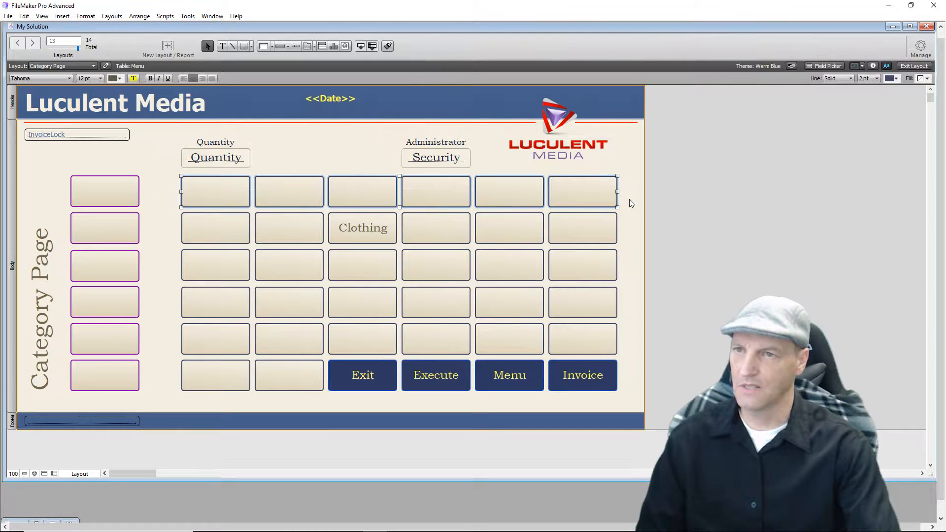
{"action": "left_click", "coordinate": [873, 66]}
{"action": "left_click_drag", "start_coordinate": [234, 166], "coordinate": [745, 113]}
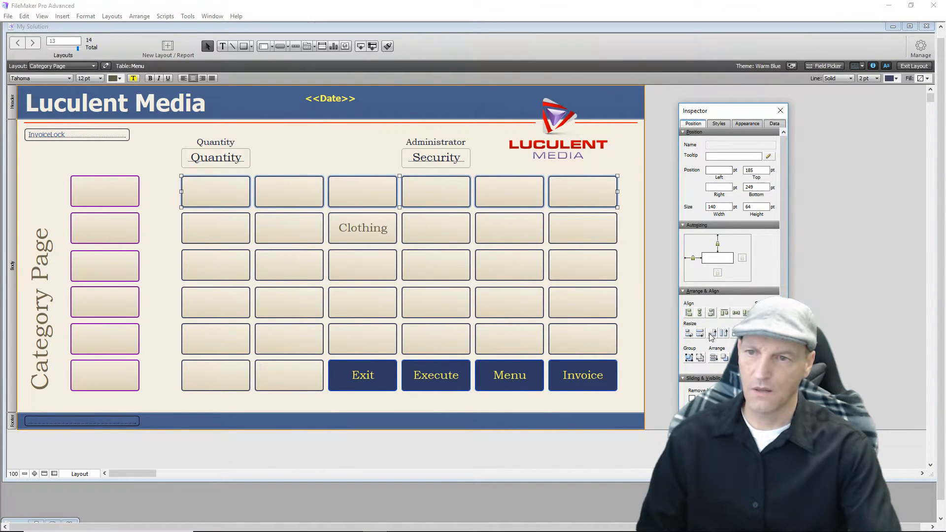
{"action": "scroll", "coordinate": [709, 333], "scroll_direction": "down", "scroll_amount": 2}
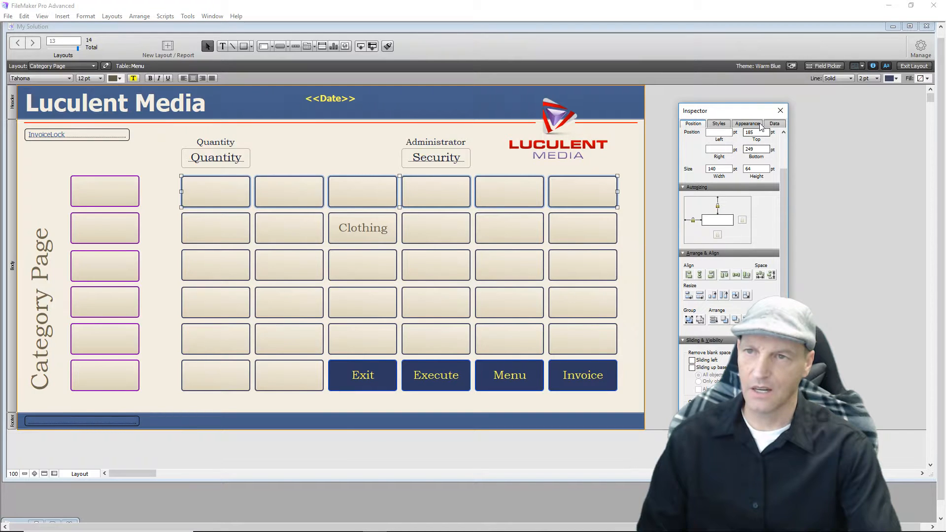
{"action": "left_click", "coordinate": [745, 124]}
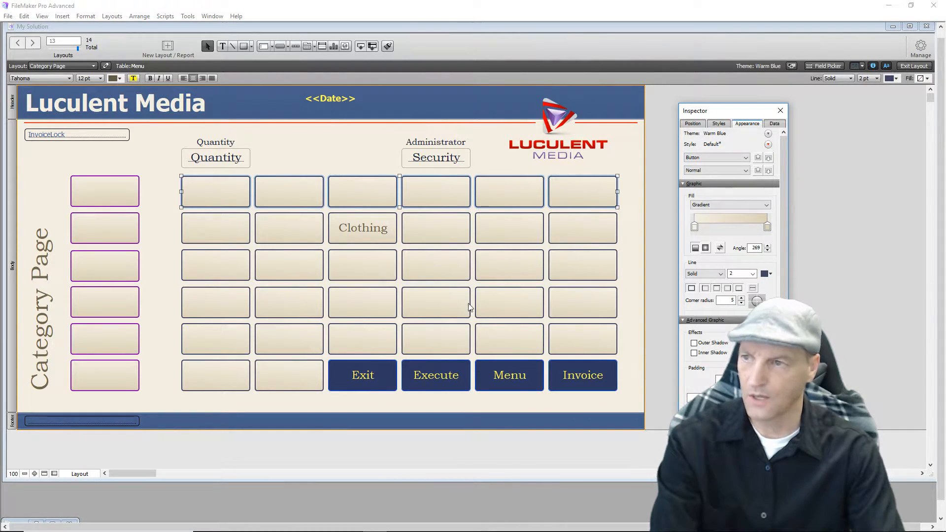
Select the buttons of rows two and three and adjust their padding in Appearance.
{"action": "left_click", "coordinate": [290, 228]}
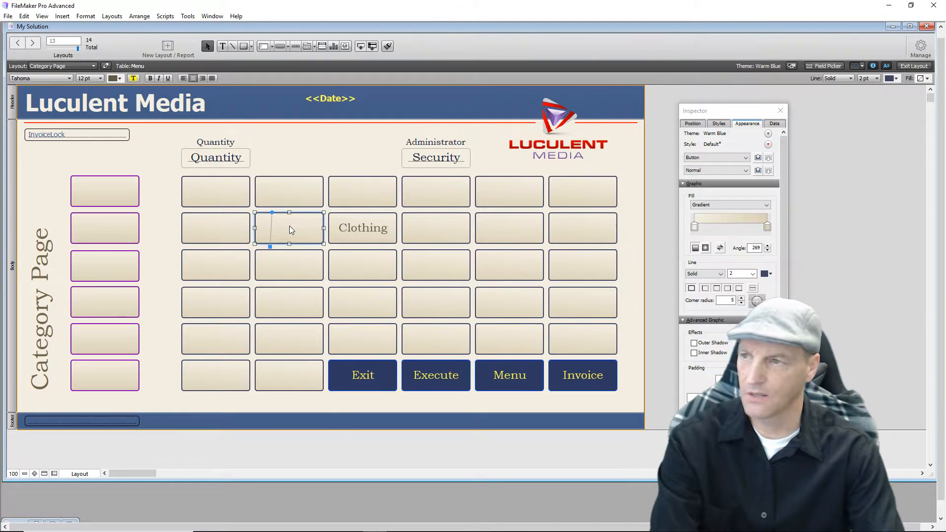
{"action": "left_click_drag", "start_coordinate": [169, 227], "coordinate": [630, 234]}
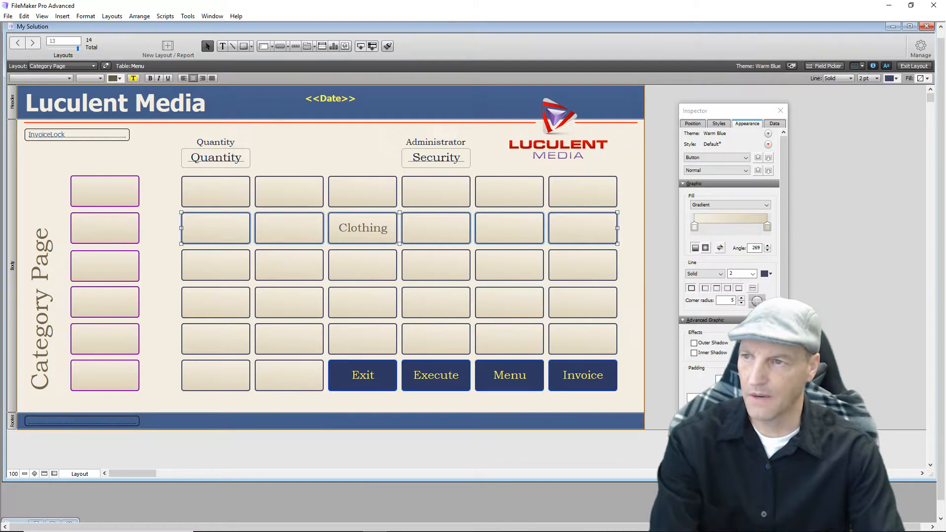
{"action": "left_click", "coordinate": [698, 398]}
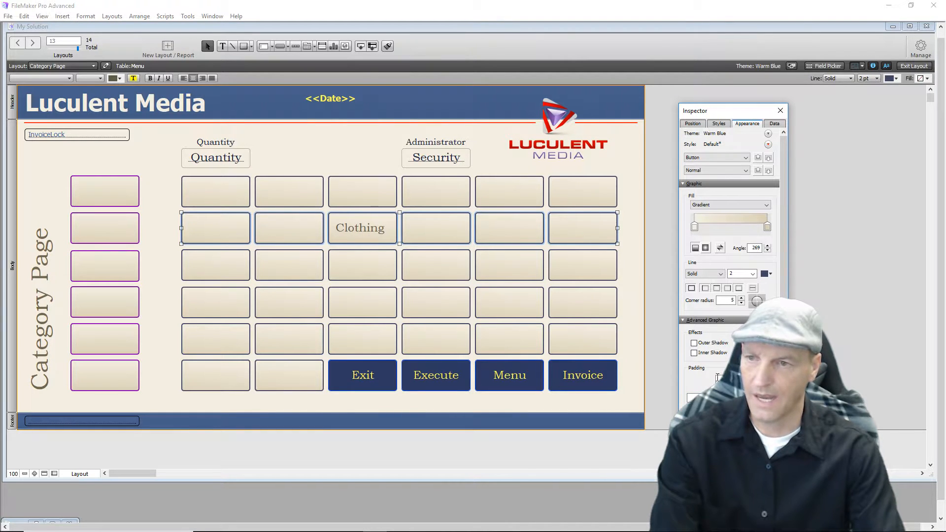
{"action": "left_click", "coordinate": [237, 269]}
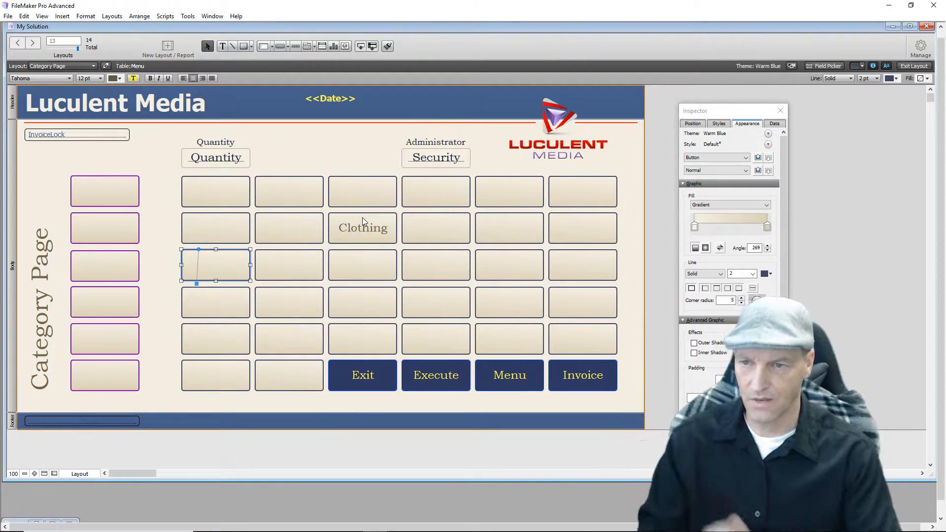
{"action": "left_click_drag", "start_coordinate": [161, 267], "coordinate": [634, 352]}
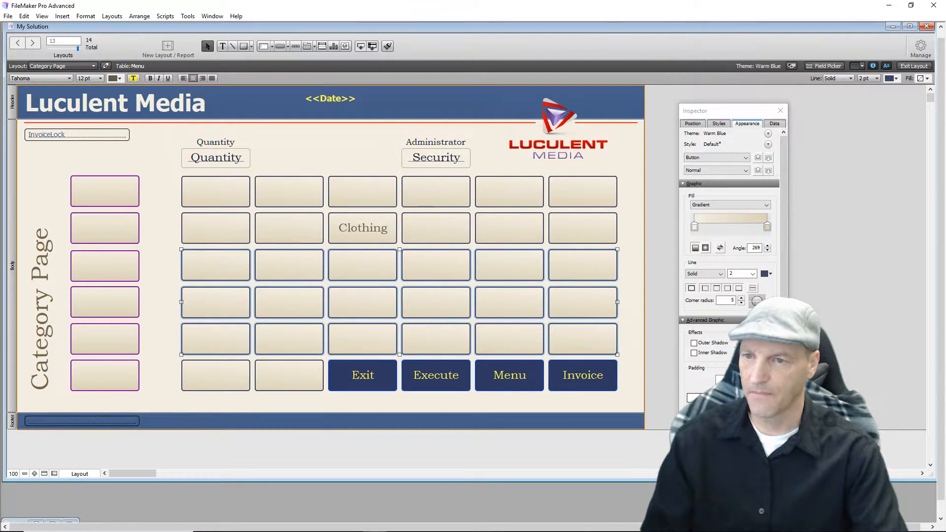
{"action": "left_click", "coordinate": [695, 398]}
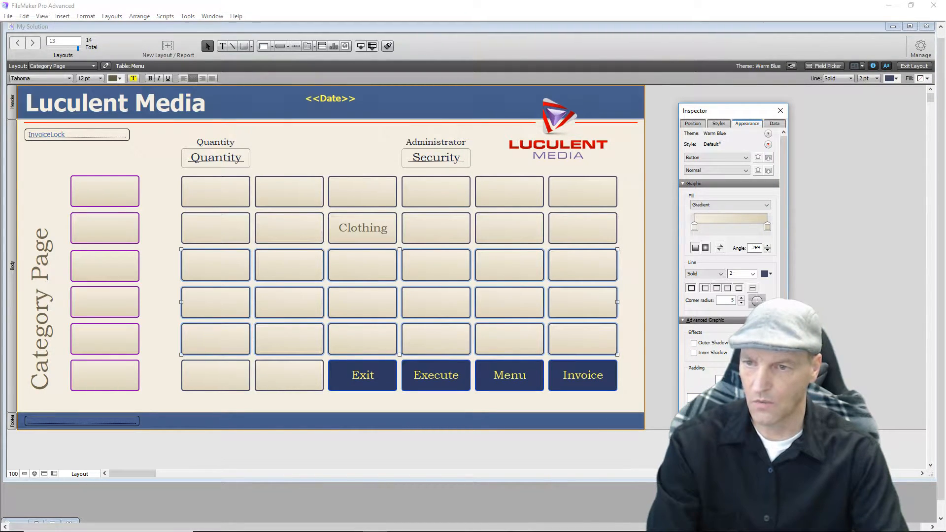
{"action": "left_click", "coordinate": [213, 376]}
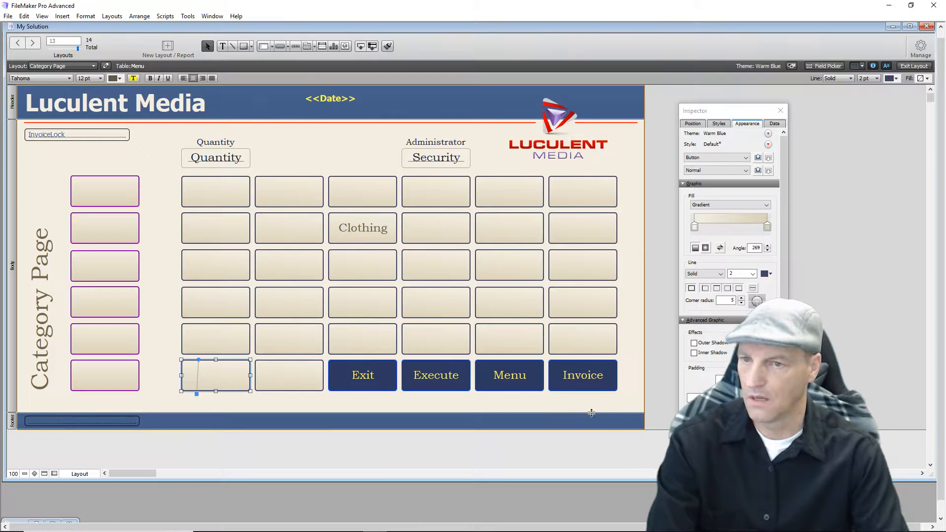
{"action": "left_click", "coordinate": [694, 398]}
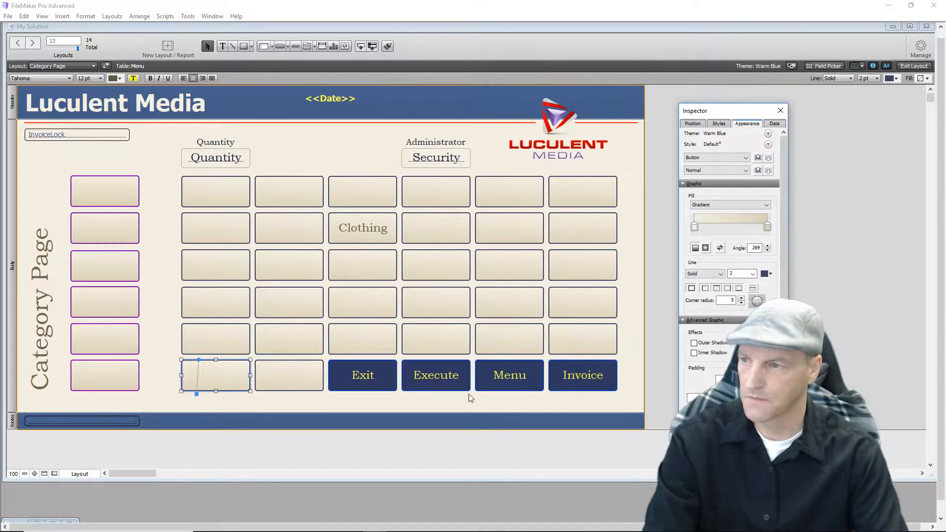
{"action": "left_click", "coordinate": [164, 368]}
{"action": "left_click", "coordinate": [288, 374]}
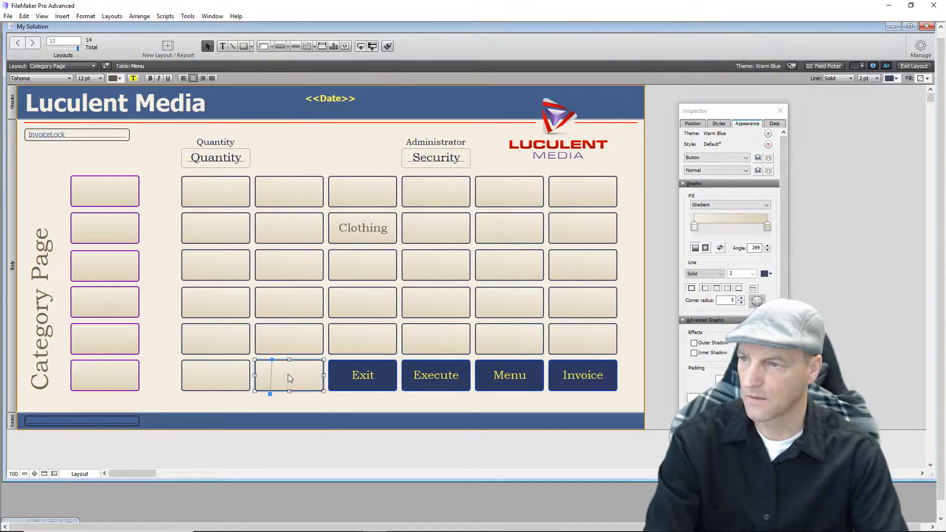
{"action": "left_click", "coordinate": [696, 398]}
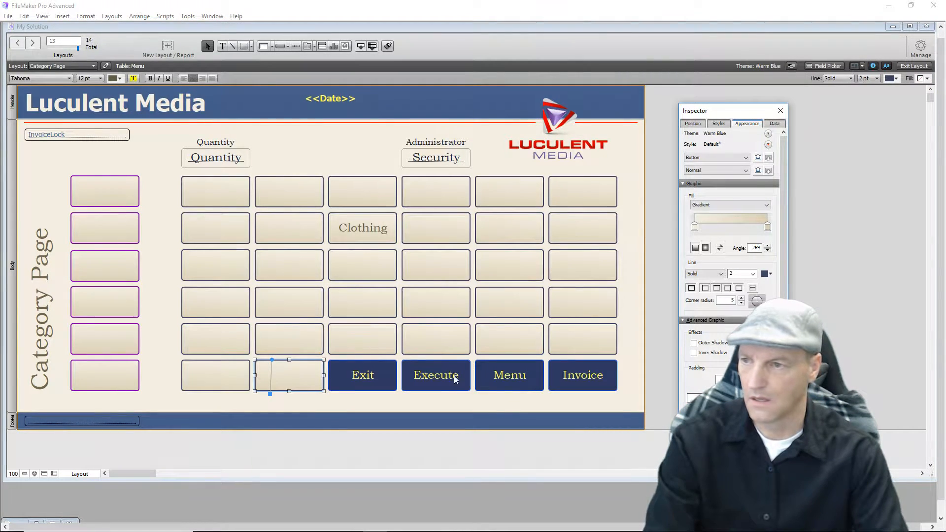
{"action": "left_click", "coordinate": [358, 235]}
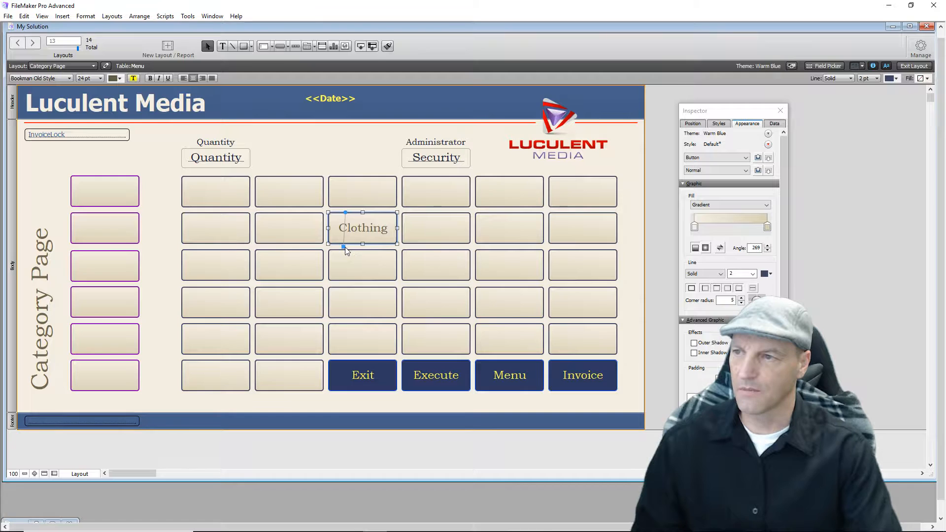
{"action": "mouse_move", "coordinate": [343, 247]}
{"action": "left_mouse_down"}
{"action": "mouse_move", "coordinate": [378, 247]}
{"action": "mouse_move", "coordinate": [339, 248]}
{"action": "left_mouse_up"}
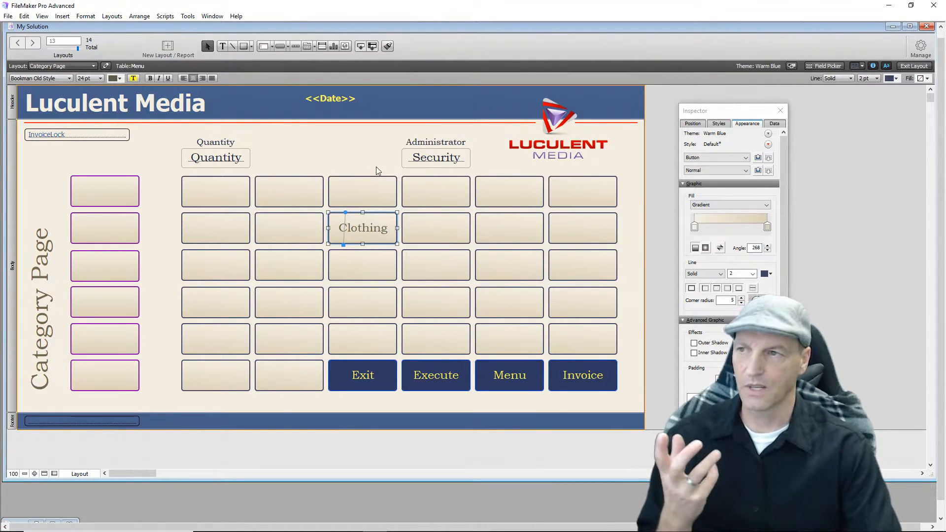
{"action": "left_click", "coordinate": [341, 157]}
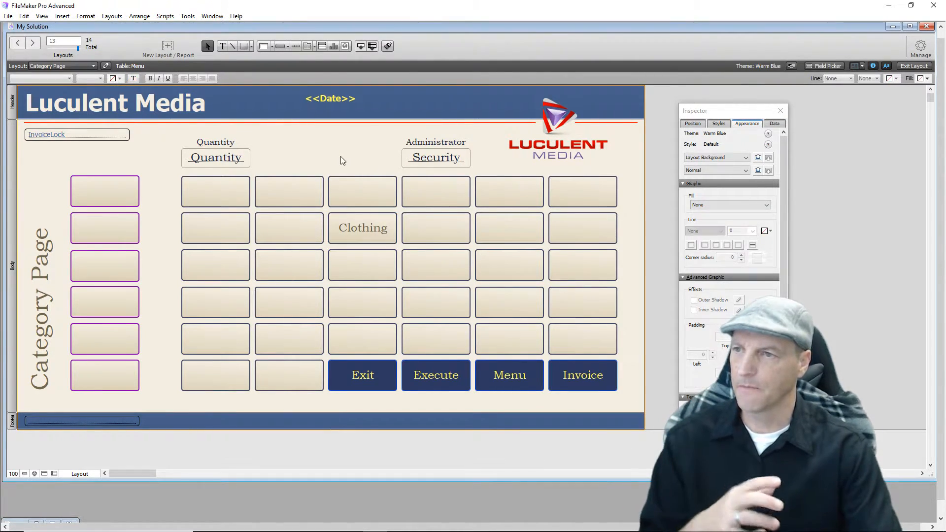
Preview Category Page in Browse mode, try the first left-column button, then return to Layout mode.
{"action": "left_click", "coordinate": [914, 67]}
{"action": "left_click", "coordinate": [97, 179]}
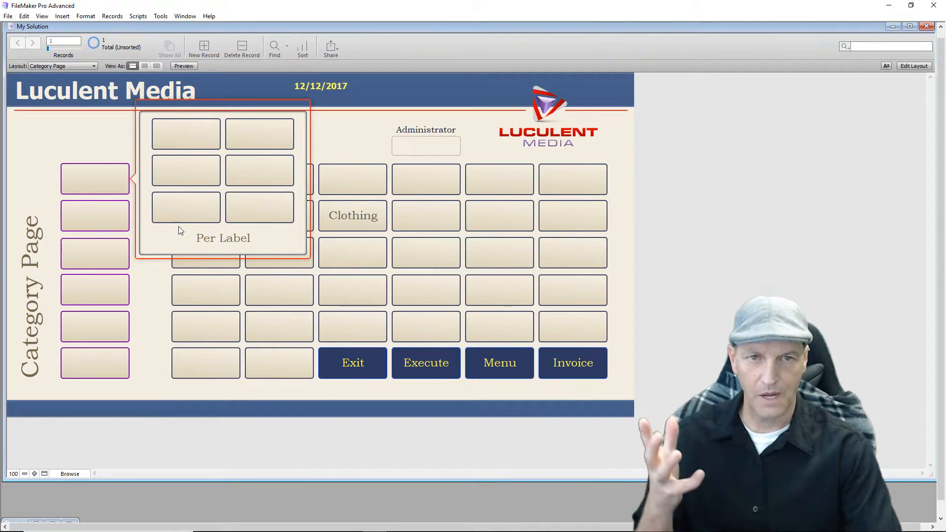
{"action": "left_click", "coordinate": [53, 127]}
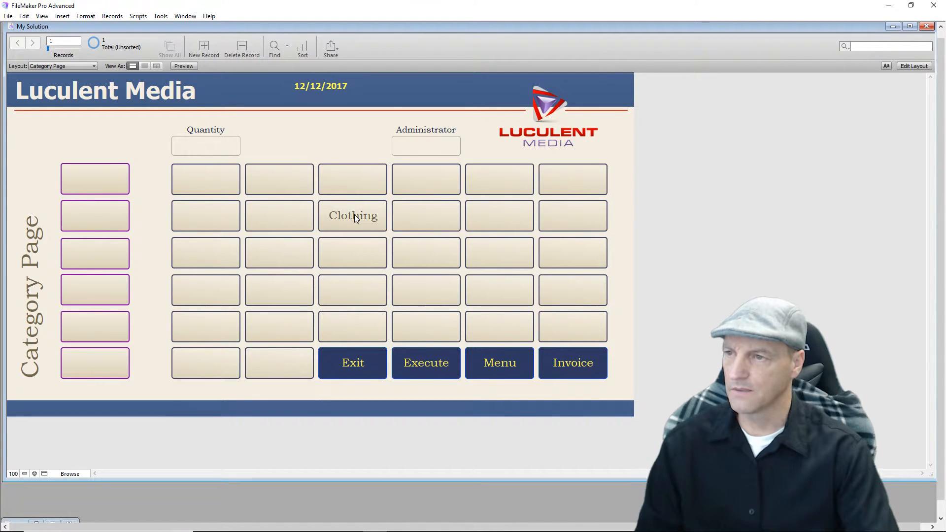
{"action": "left_click", "coordinate": [912, 67]}
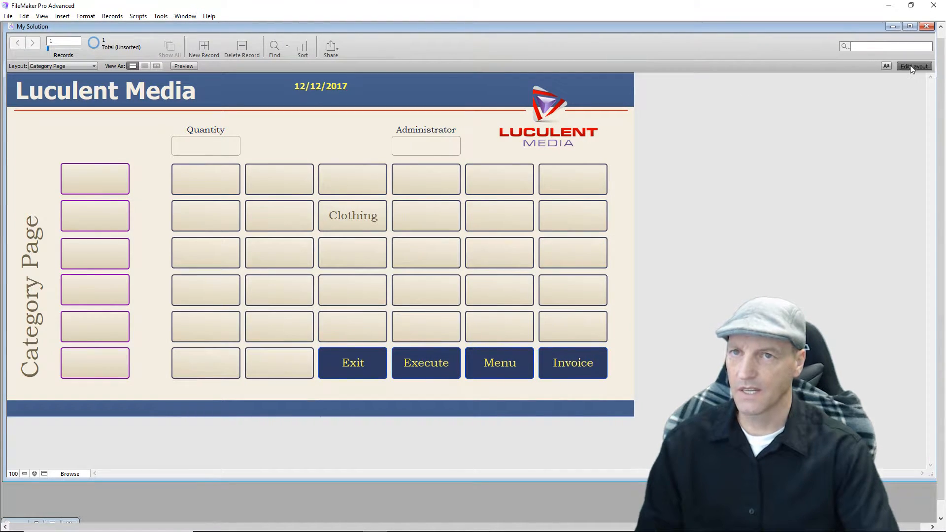
Give the Clothing button a single-step Go to Layout action.
{"action": "left_click", "coordinate": [365, 233]}
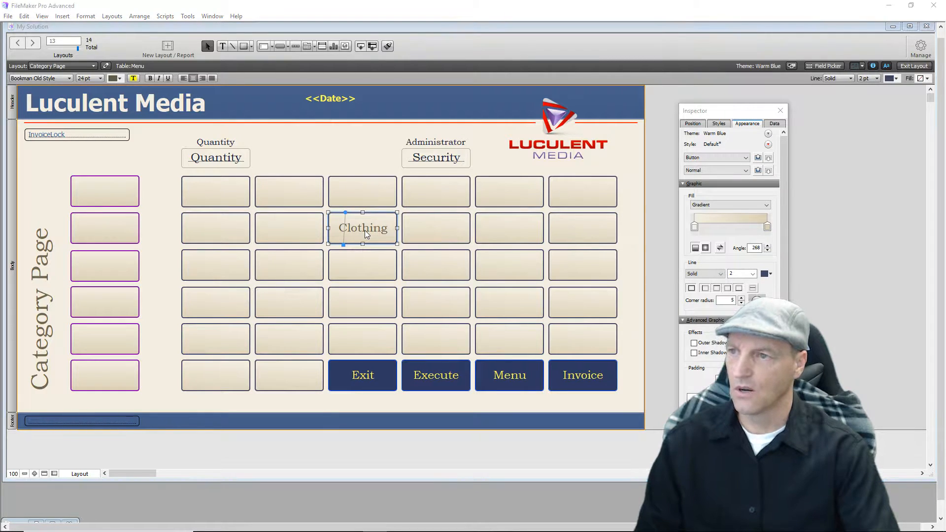
{"action": "double_click", "coordinate": [365, 230]}
{"action": "left_click", "coordinate": [454, 297]}
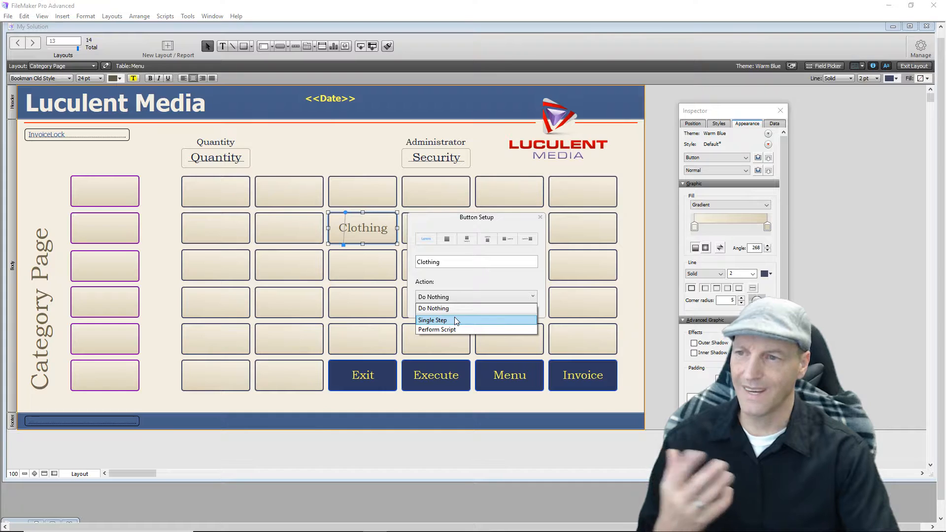
{"action": "left_click", "coordinate": [454, 320]}
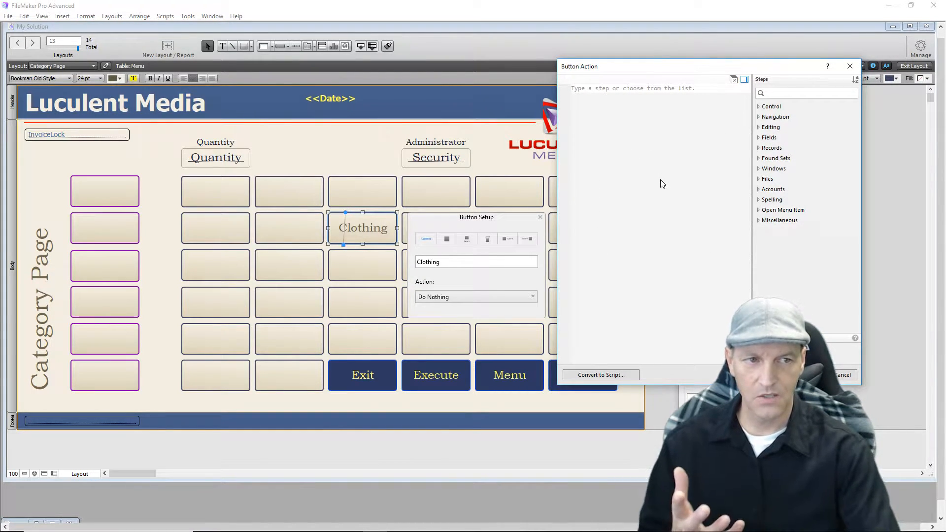
{"action": "type", "text": "Go"}
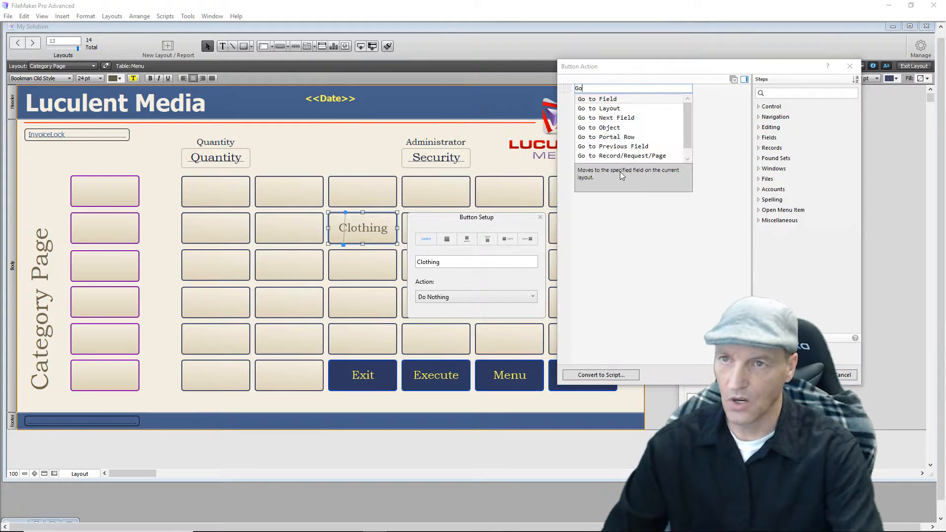
{"action": "left_click", "coordinate": [593, 109]}
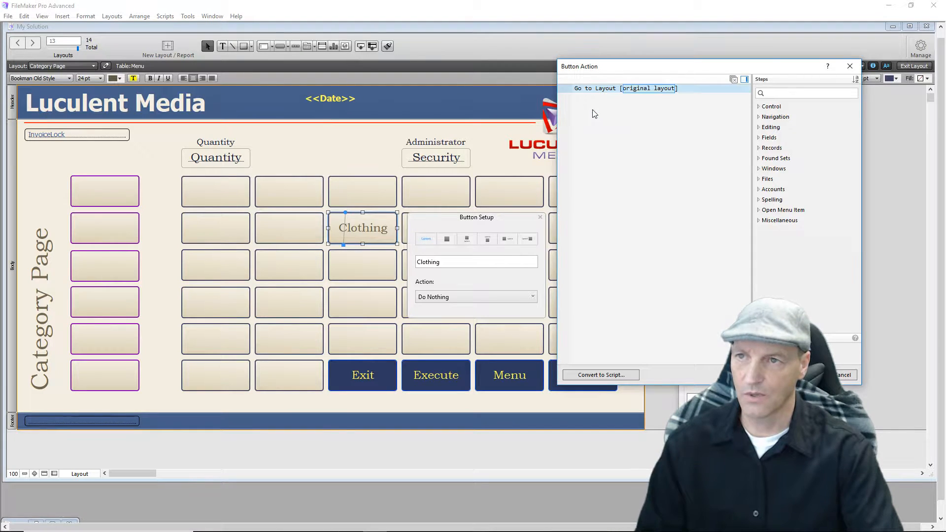
Target the Clothing layout, confirm the button setup, and return to Browse mode.
{"action": "left_click", "coordinate": [637, 92]}
{"action": "left_click", "coordinate": [638, 106]}
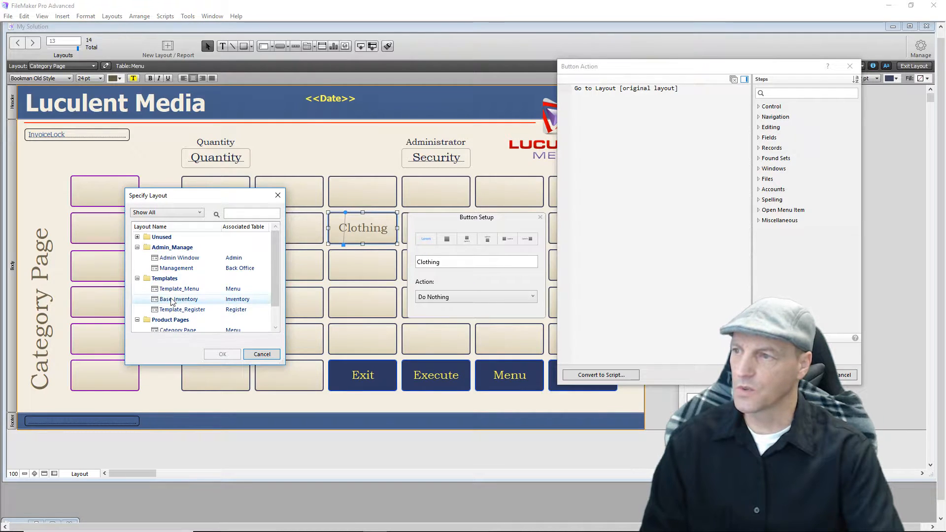
{"action": "scroll", "coordinate": [186, 289], "scroll_direction": "down", "scroll_amount": 1}
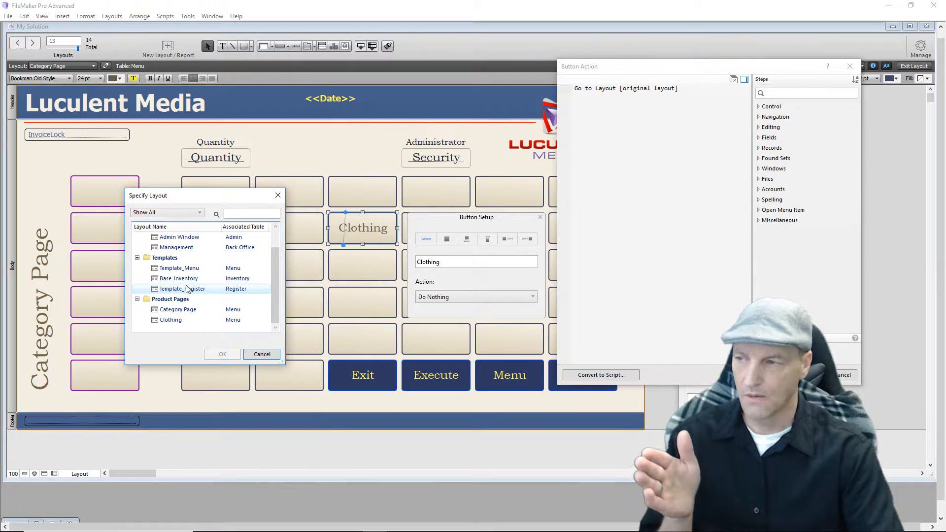
{"action": "left_click", "coordinate": [168, 322]}
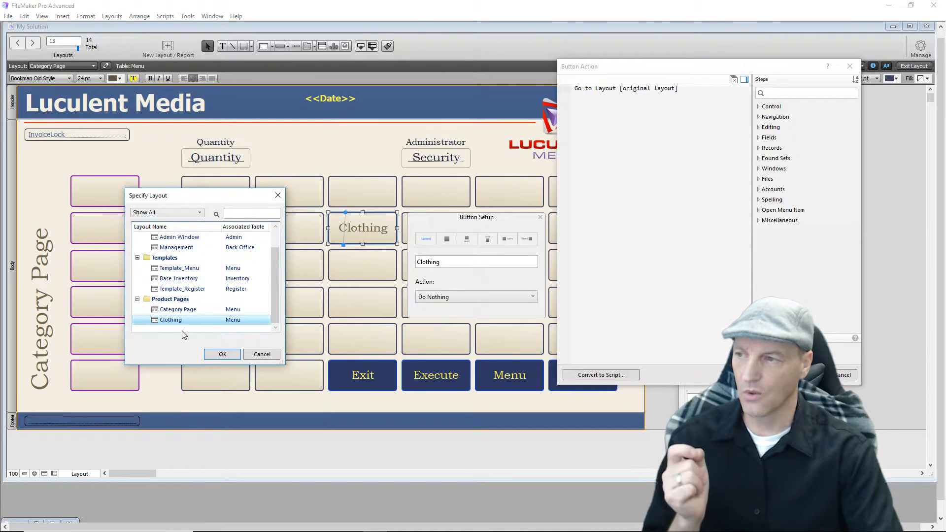
{"action": "left_click", "coordinate": [217, 354]}
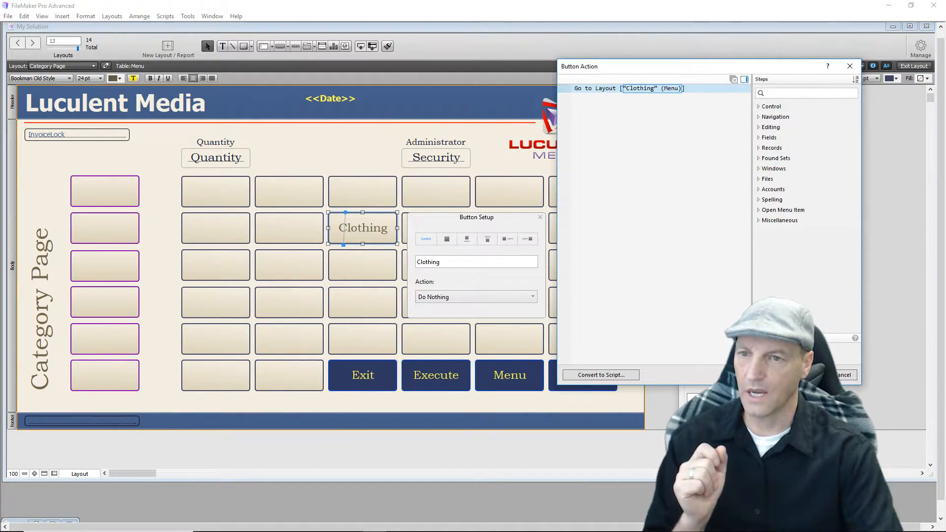
{"action": "left_click", "coordinate": [806, 375]}
{"action": "left_click", "coordinate": [629, 173]}
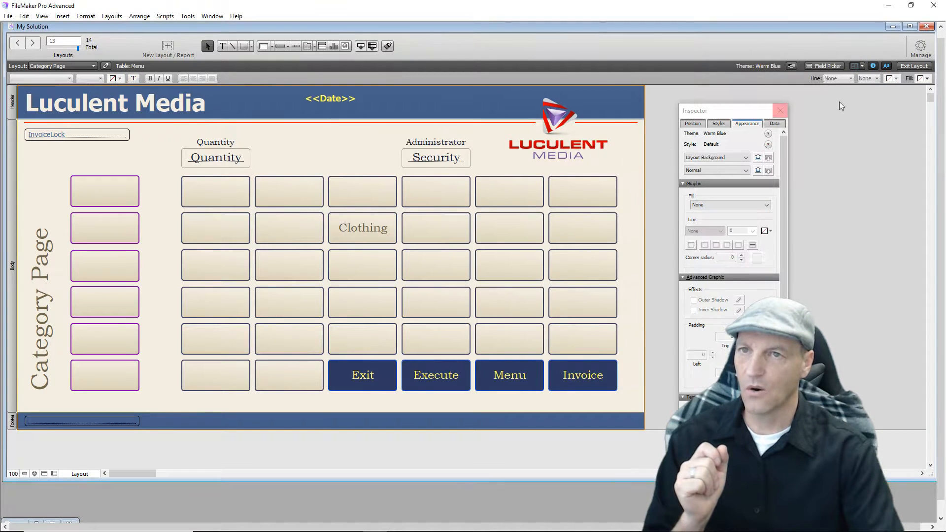
{"action": "left_click", "coordinate": [914, 66]}
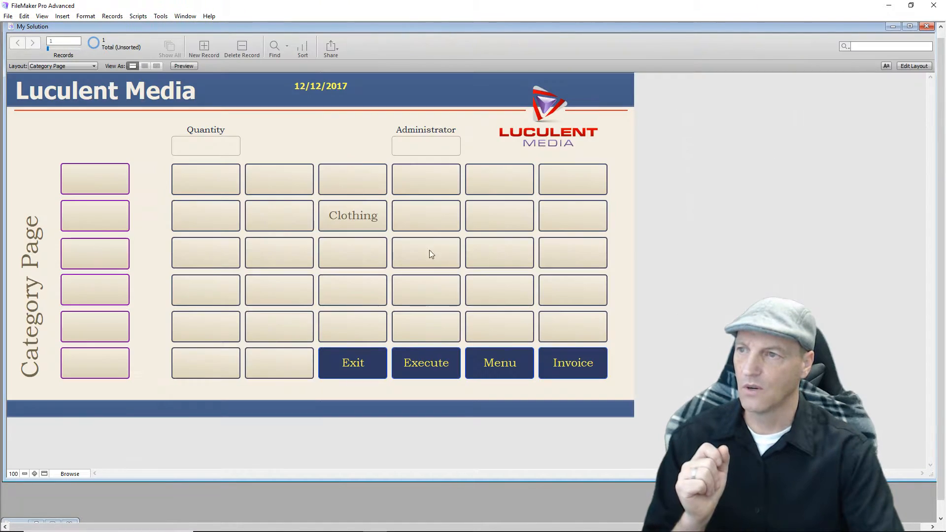
Test the Clothing button, which opens the Clothing layout, then switch that layout into Layout mode.
{"action": "left_click", "coordinate": [360, 217]}
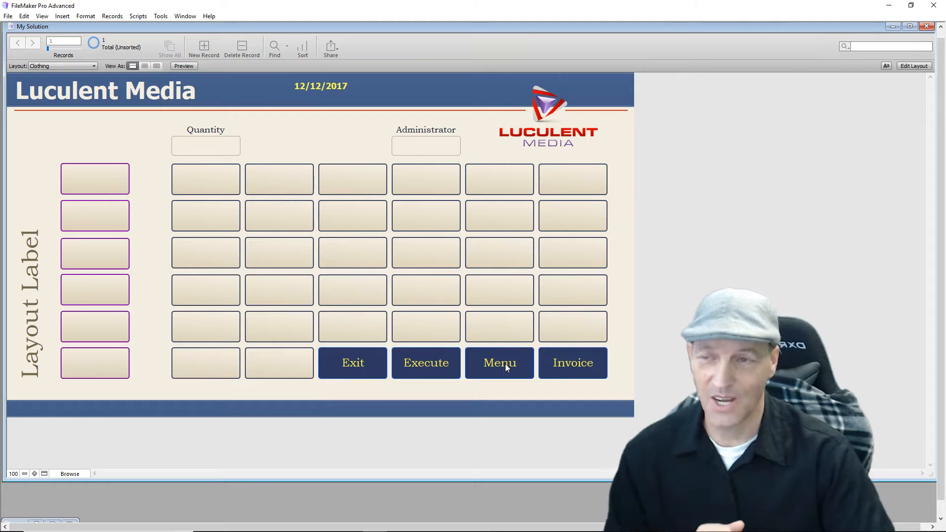
{"action": "left_click", "coordinate": [906, 68]}
Give the Menu button a single-step Go to Layout action.
{"action": "left_click", "coordinate": [922, 57]}
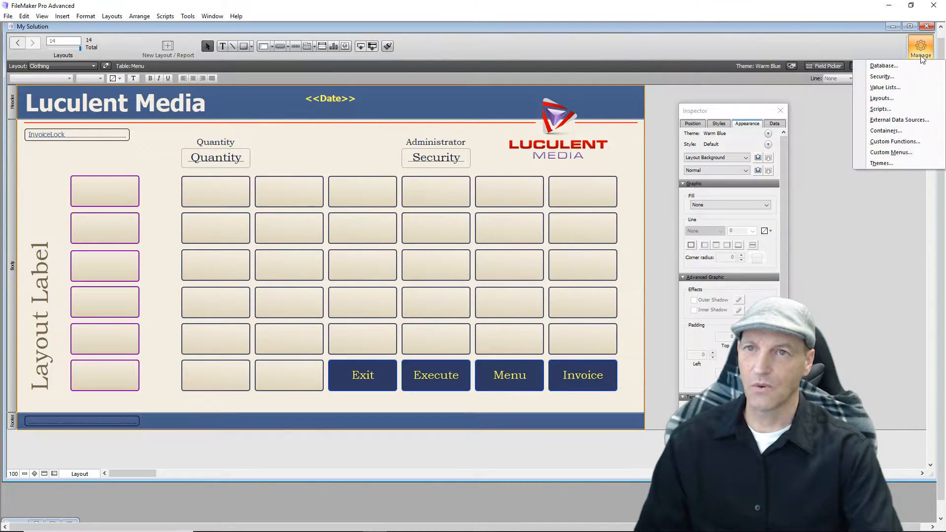
{"action": "left_click", "coordinate": [830, 123]}
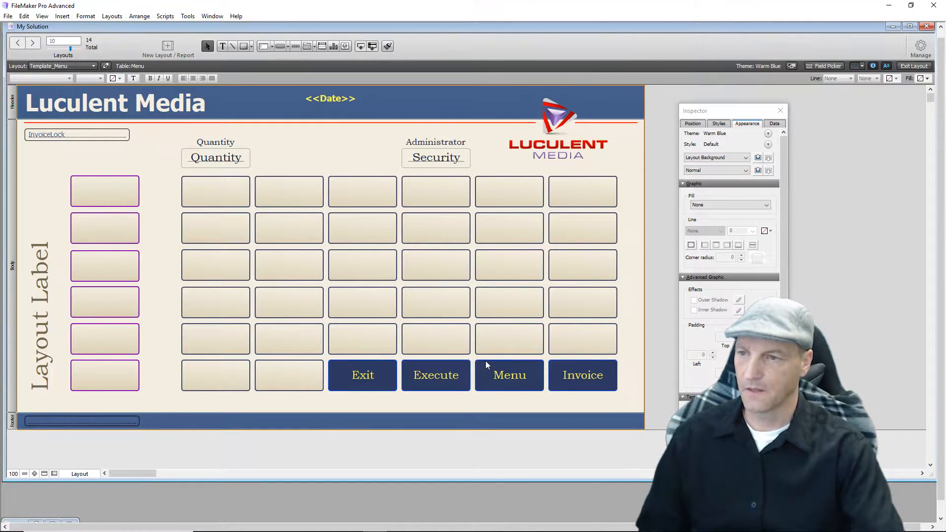
{"action": "double_click", "coordinate": [493, 377]}
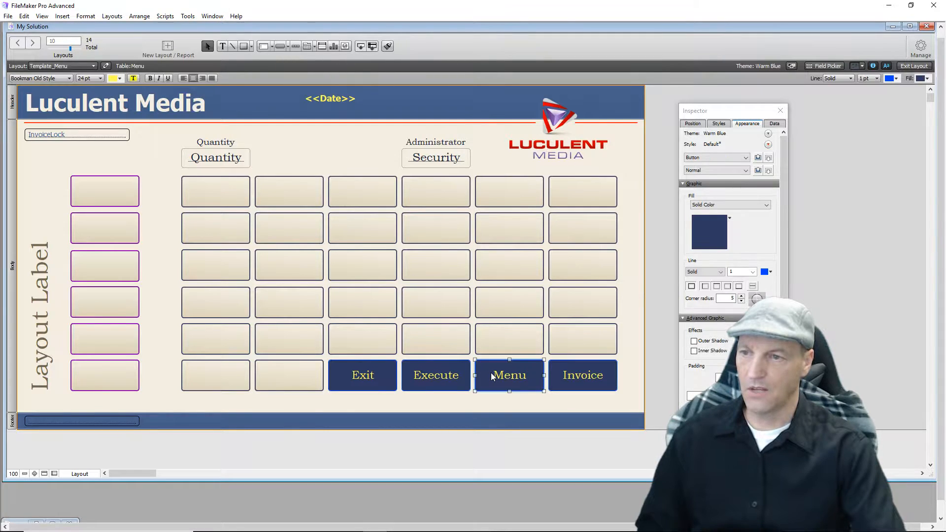
{"action": "left_click", "coordinate": [610, 445]}
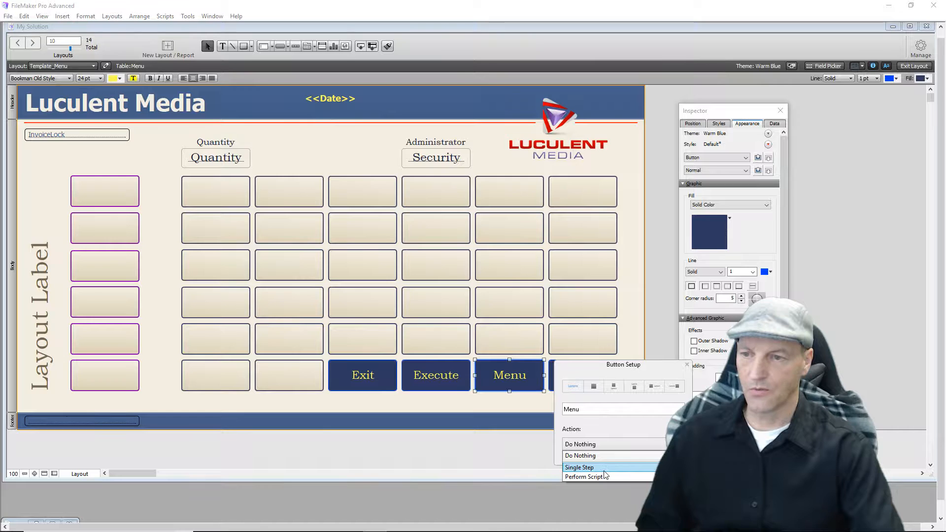
{"action": "left_click", "coordinate": [604, 469]}
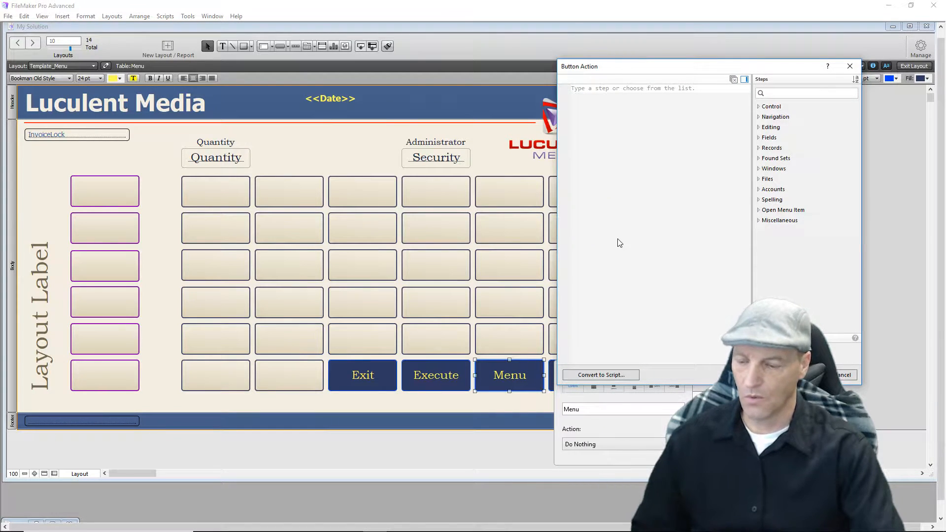
{"action": "type", "text": "Go"}
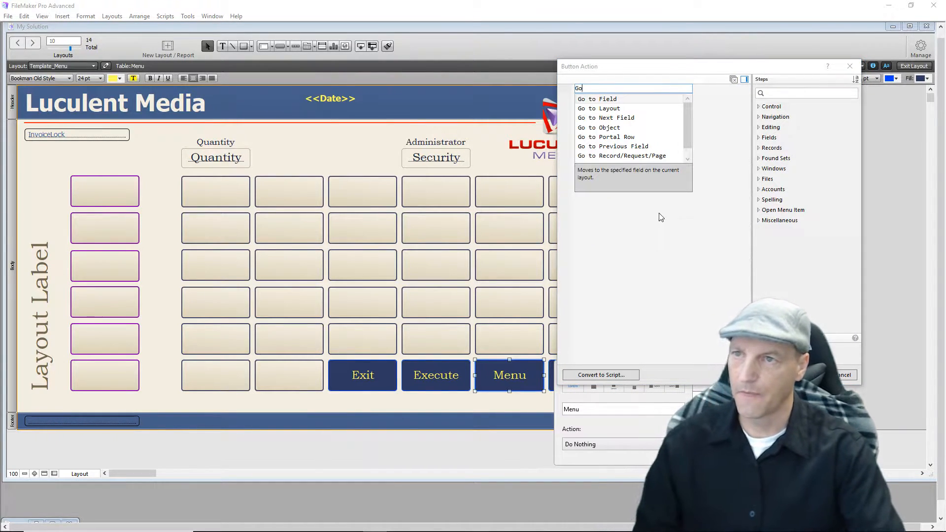
{"action": "left_click", "coordinate": [611, 109]}
Point the Go to Layout step at the Category Page layout and confirm it.
{"action": "left_click", "coordinate": [641, 90]}
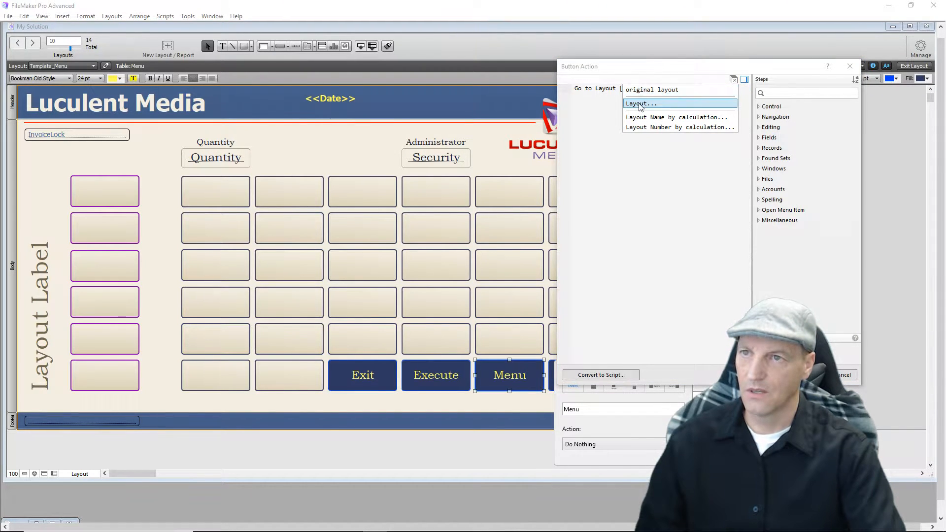
{"action": "left_click", "coordinate": [640, 104]}
{"action": "scroll", "coordinate": [195, 303], "scroll_direction": "down", "scroll_amount": 1}
{"action": "left_click", "coordinate": [186, 310]}
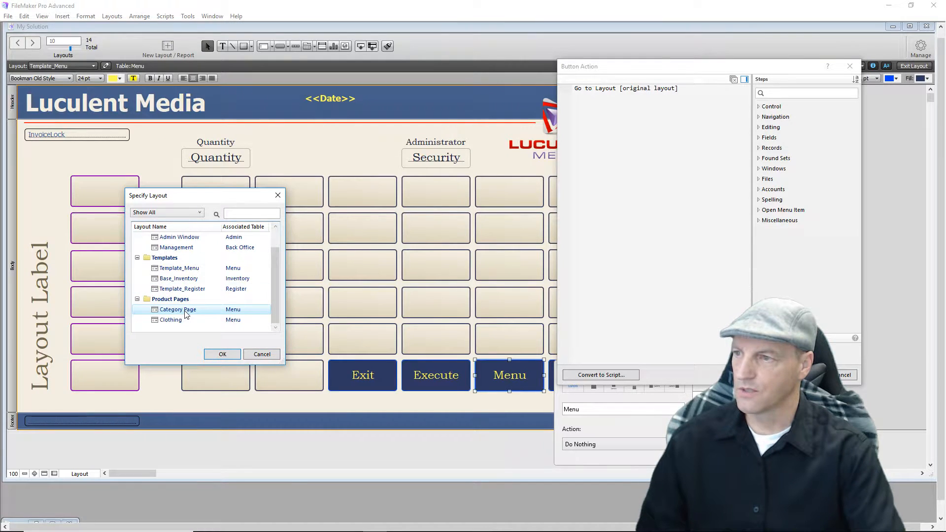
{"action": "left_click", "coordinate": [214, 357]}
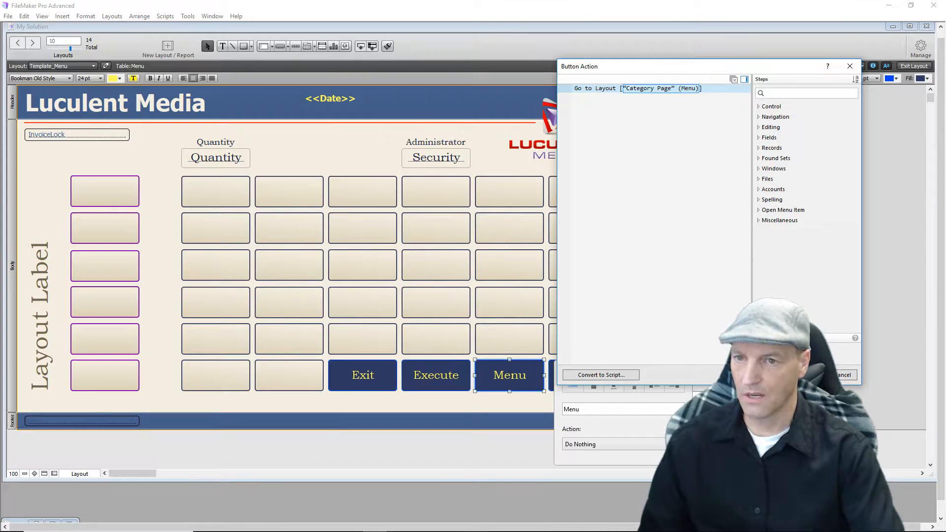
{"action": "key", "text": "Return"}
{"action": "double_click", "coordinate": [387, 373]}
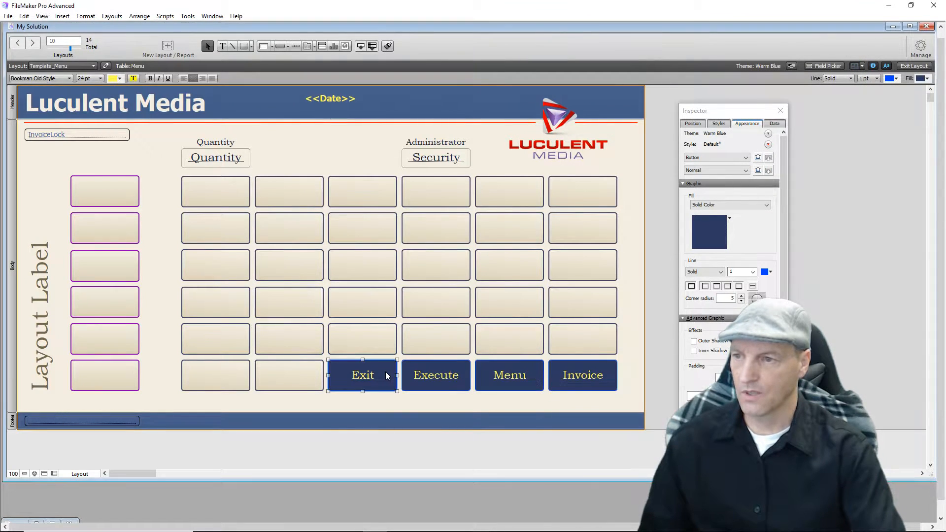
{"action": "left_click", "coordinate": [437, 444]}
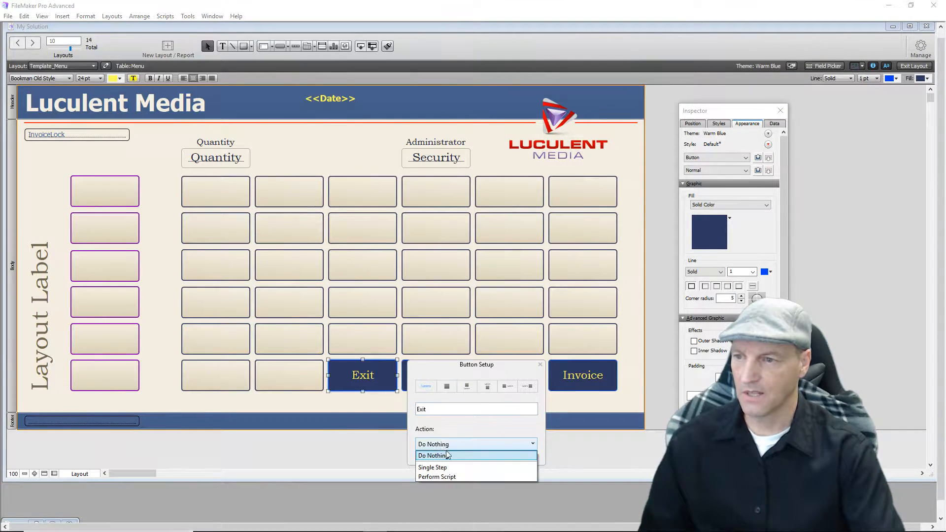
{"action": "left_click", "coordinate": [447, 469]}
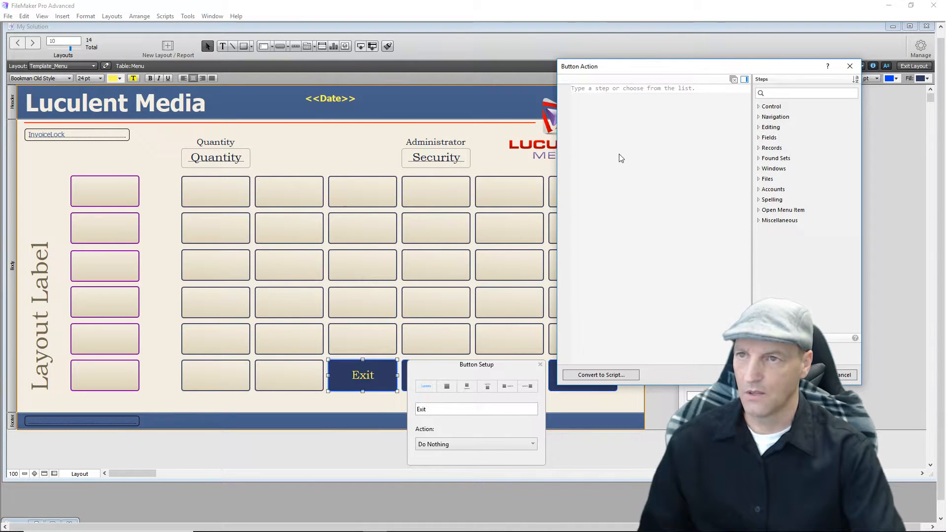
{"action": "type", "text": "E"}
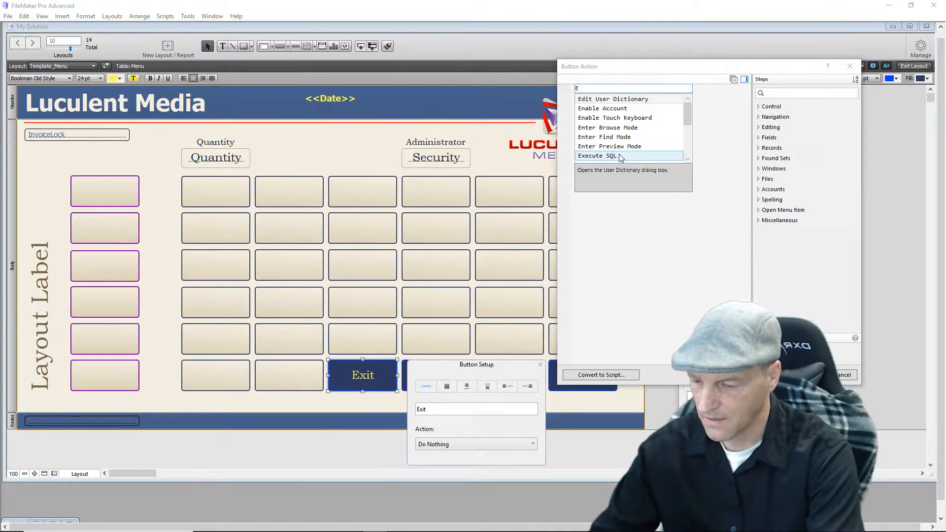
{"action": "type", "text": "xi"}
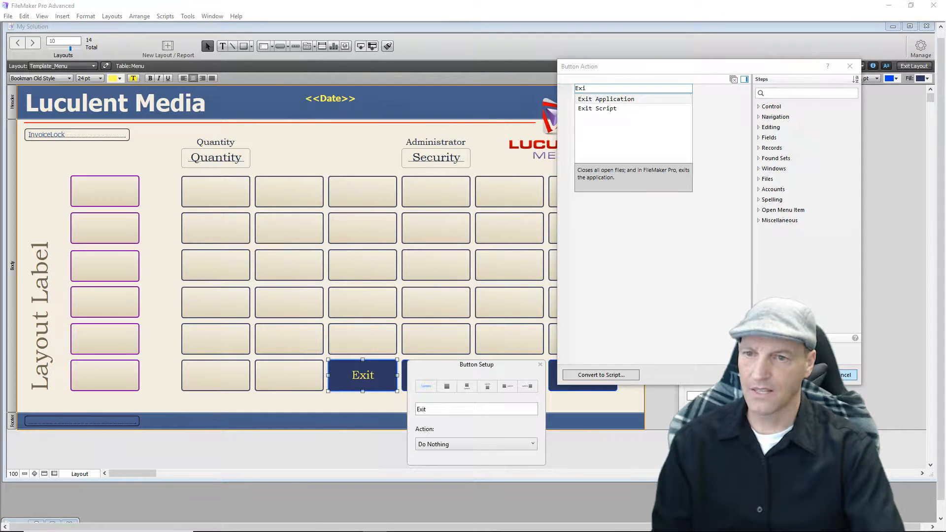
{"action": "left_click", "coordinate": [842, 378]}
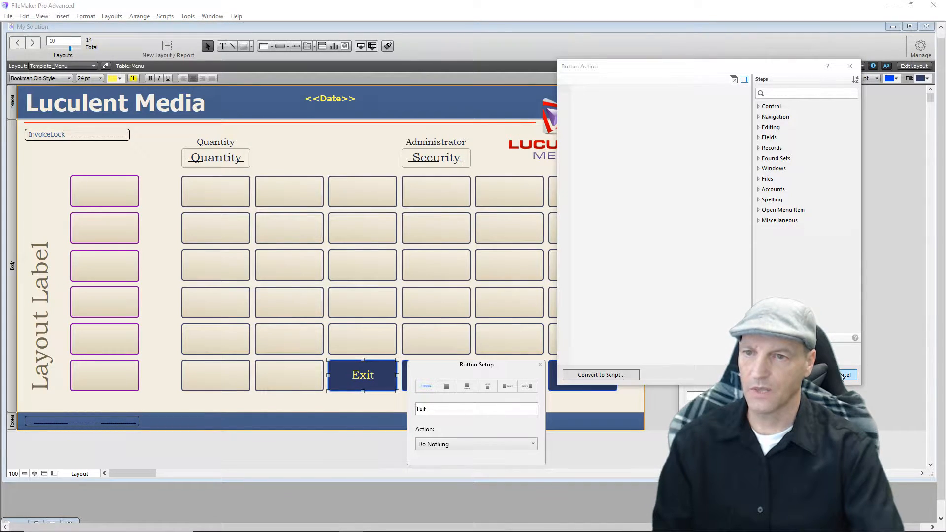
{"action": "left_click", "coordinate": [843, 377]}
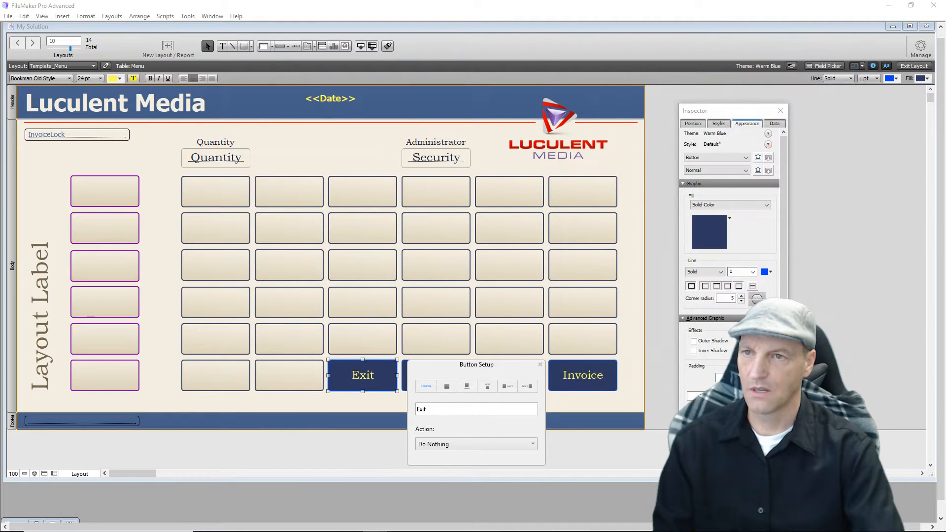
{"action": "left_click", "coordinate": [853, 207]}
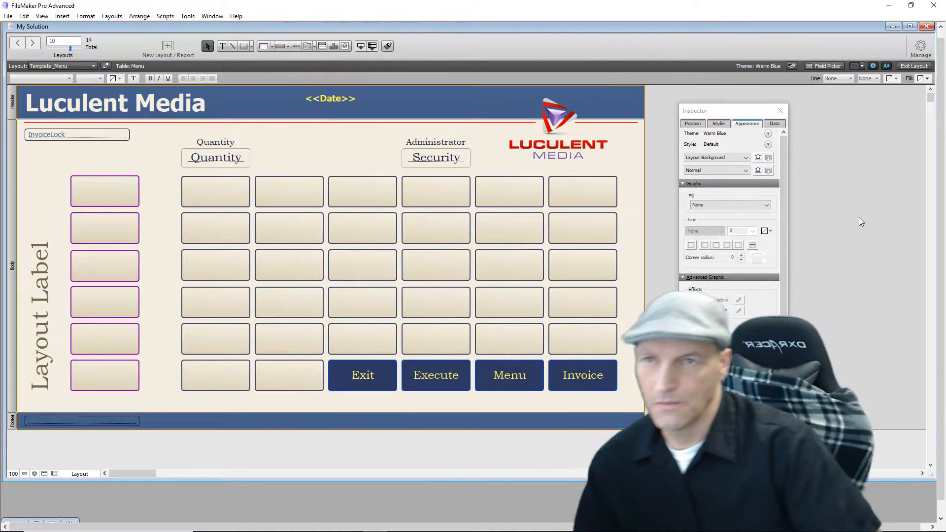
In Manage Layouts, duplicate Template_Menu and move the copy into the Admin_Manage group.
{"action": "left_click", "coordinate": [920, 48]}
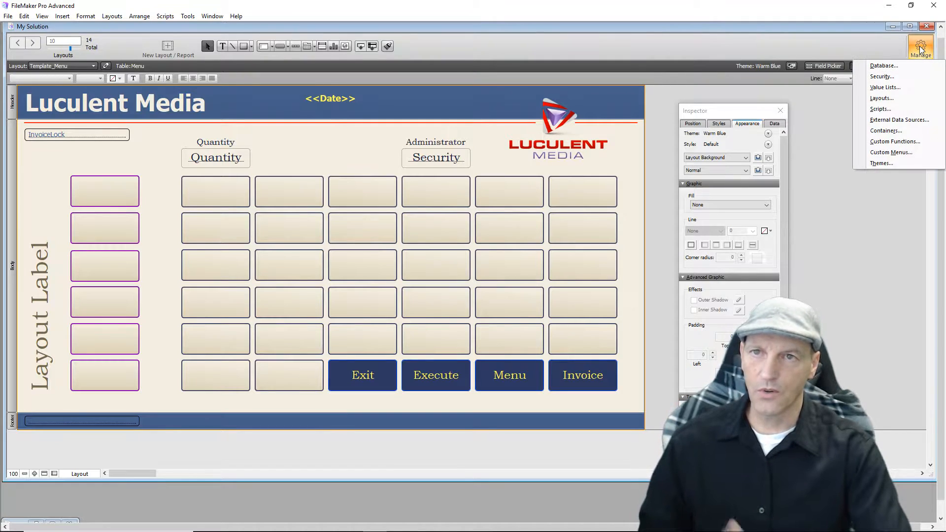
{"action": "left_click", "coordinate": [898, 101]}
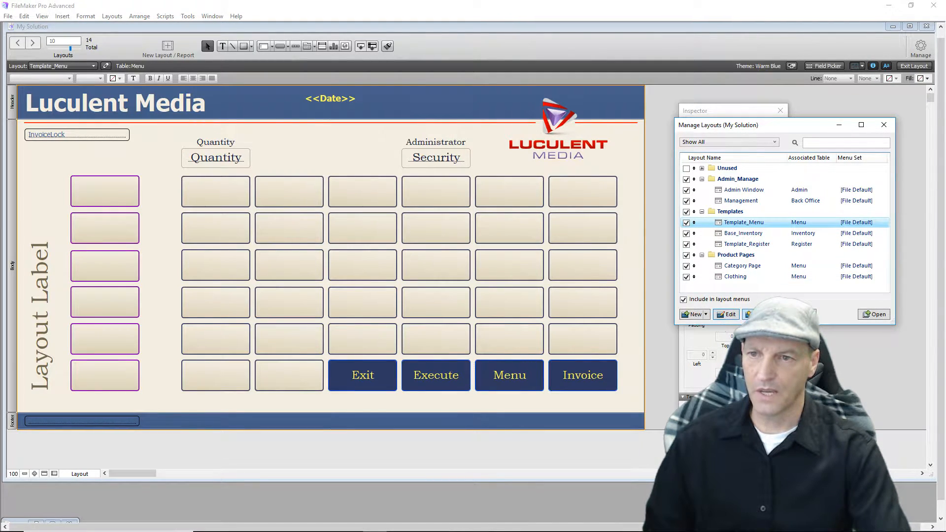
{"action": "left_click", "coordinate": [759, 314]}
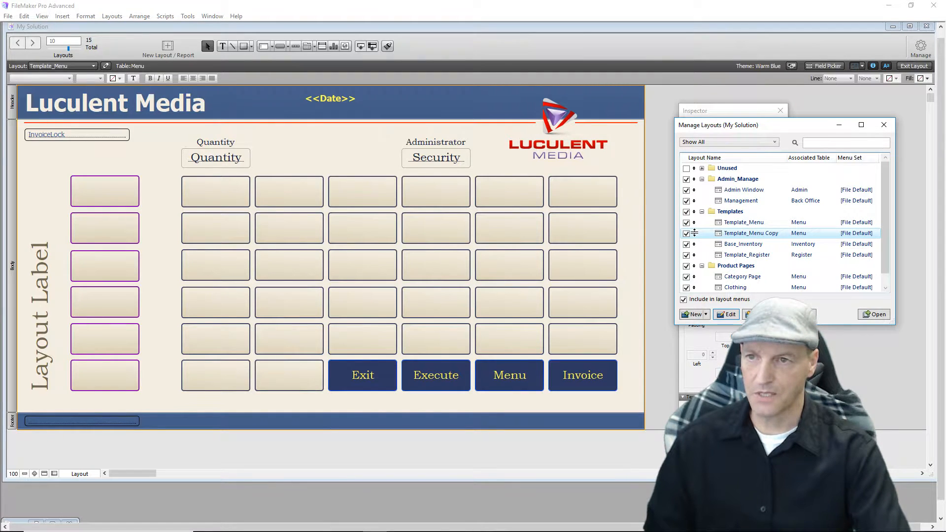
{"action": "left_click_drag", "start_coordinate": [694, 233], "coordinate": [705, 207]}
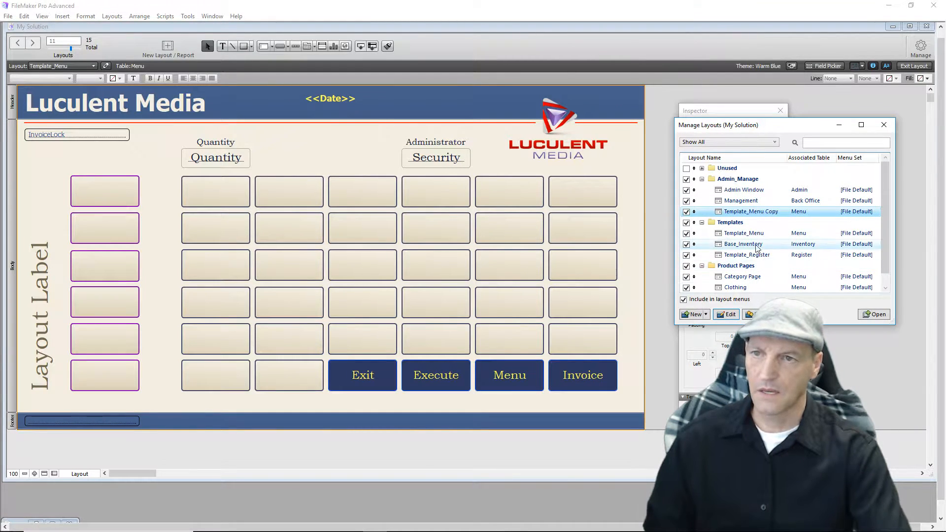
Rename the copied layout to 'Entry Page' and close the layout manager.
{"action": "left_click", "coordinate": [726, 314]}
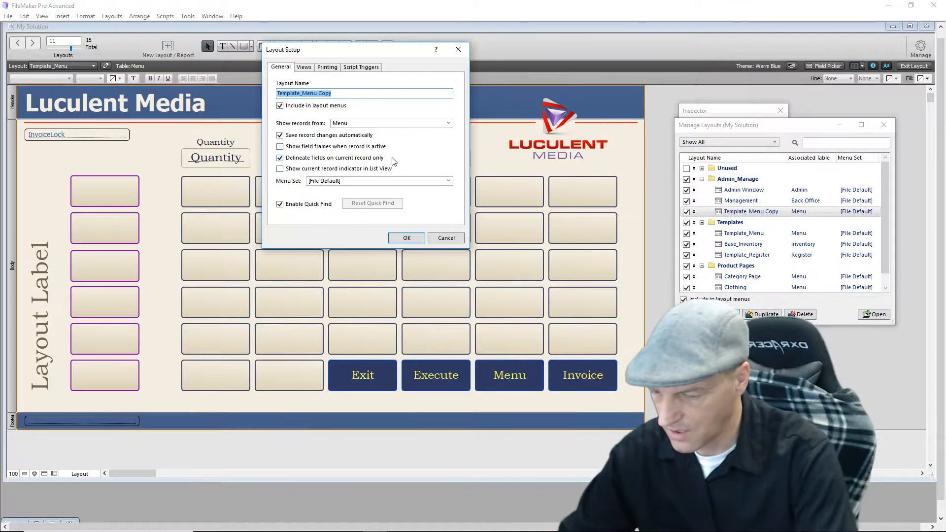
{"action": "type", "text": "Exit"}
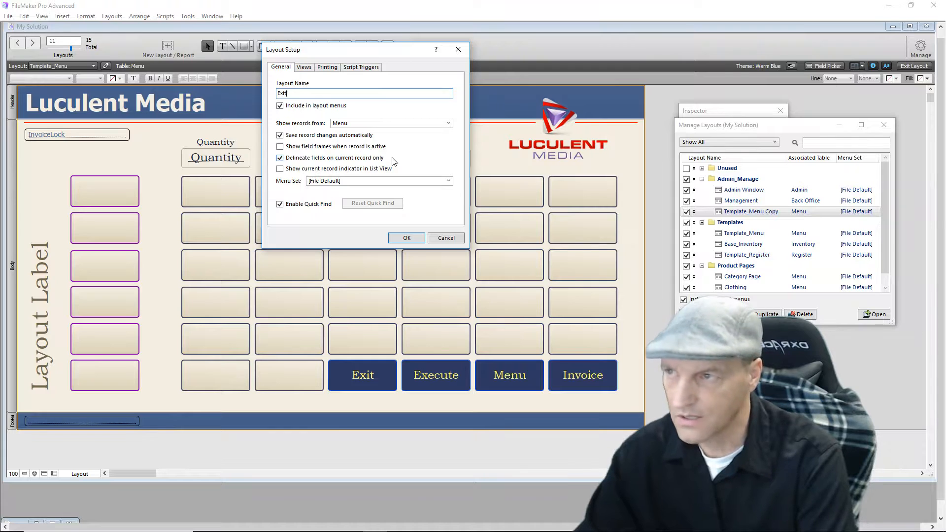
{"action": "key", "text": "BackSpace"}
{"action": "key", "text": "BackSpace"}
{"action": "key", "text": "BackSpace"}
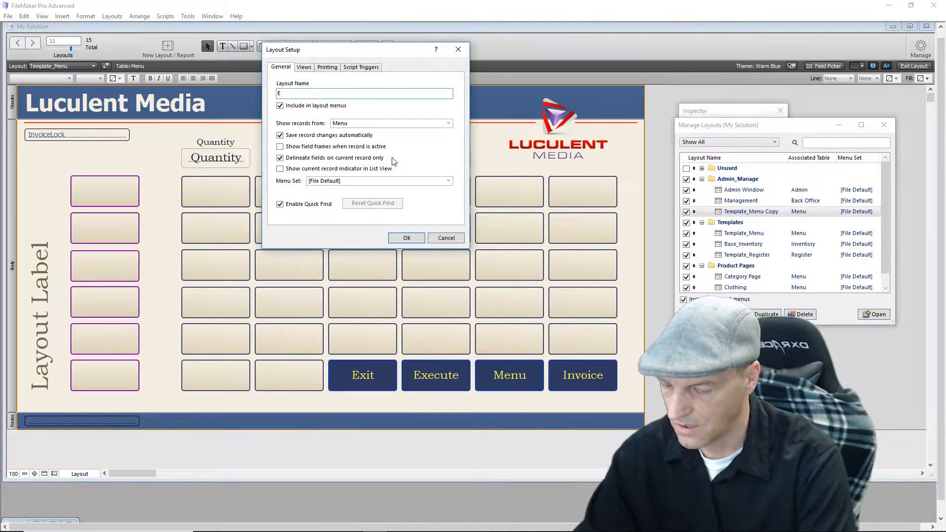
{"action": "type", "text": "ntry"}
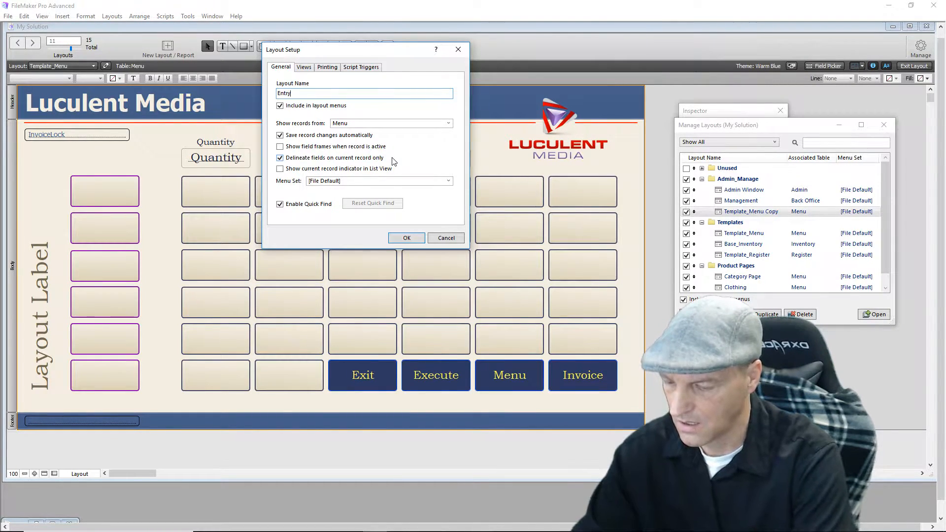
{"action": "type", "text": " Page"}
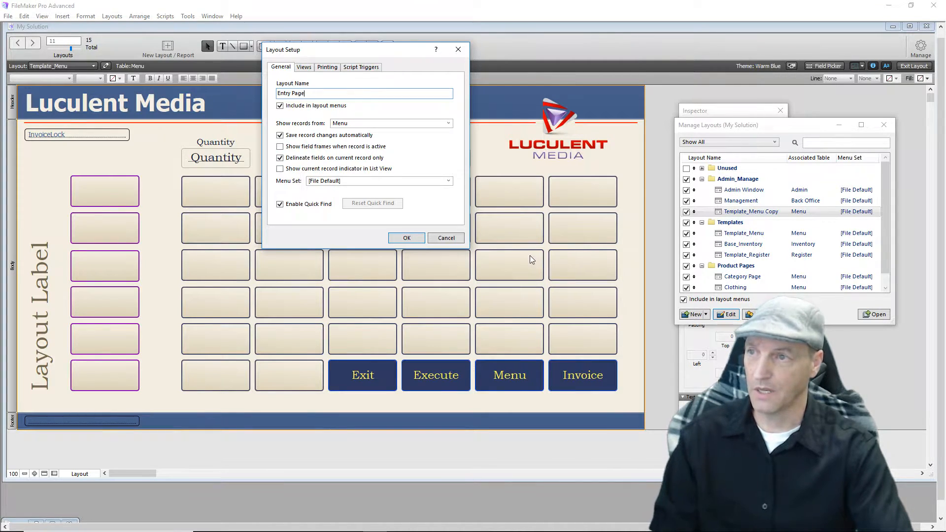
{"action": "left_click", "coordinate": [405, 238]}
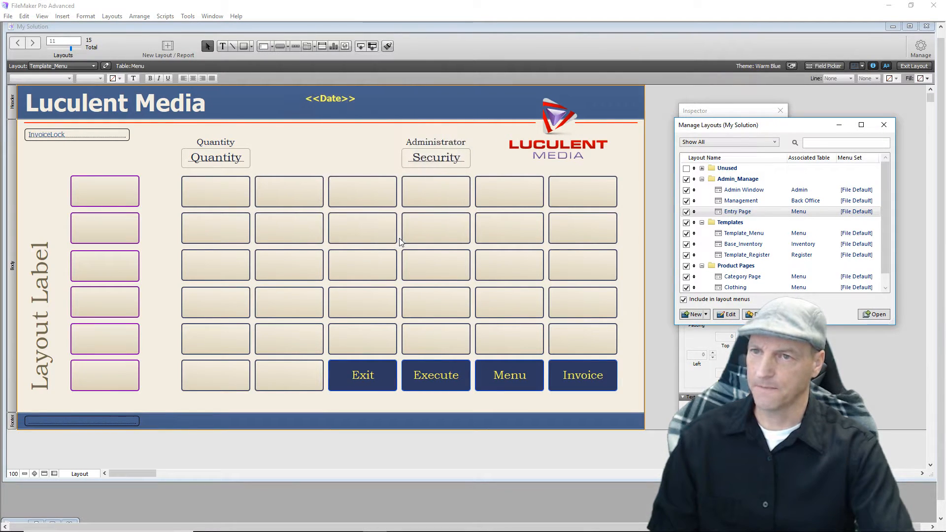
{"action": "left_click", "coordinate": [884, 125]}
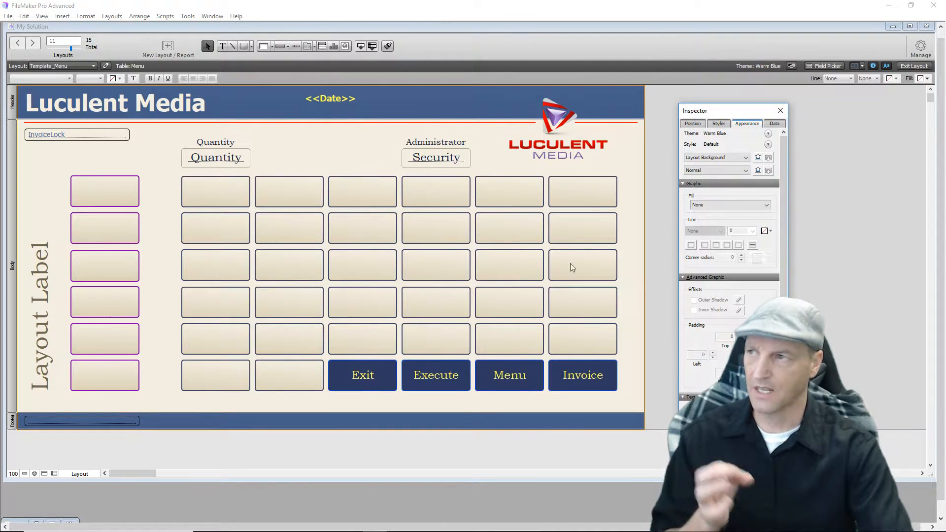
Switch to the Entry Page layout under the Admin_Manage group.
{"action": "left_click", "coordinate": [94, 65]}
{"action": "mouse_move", "coordinate": [94, 103]}
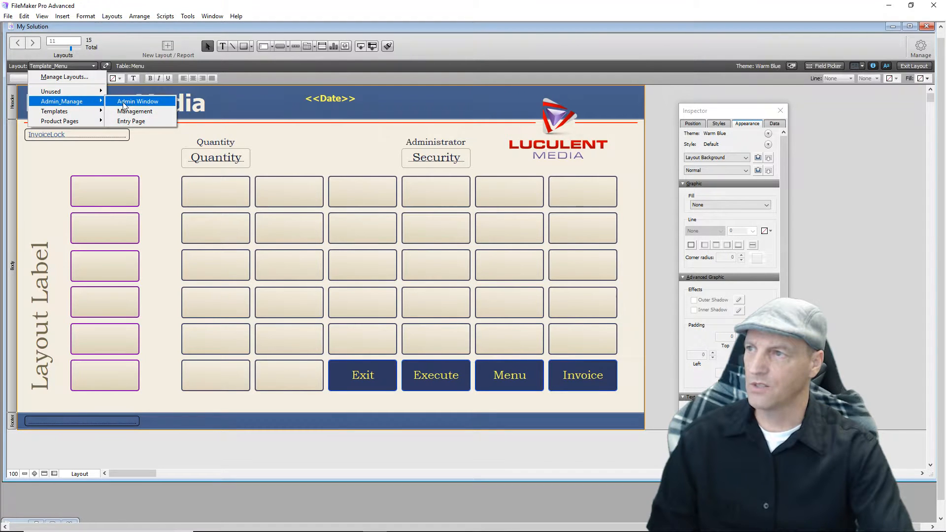
{"action": "left_click", "coordinate": [128, 122]}
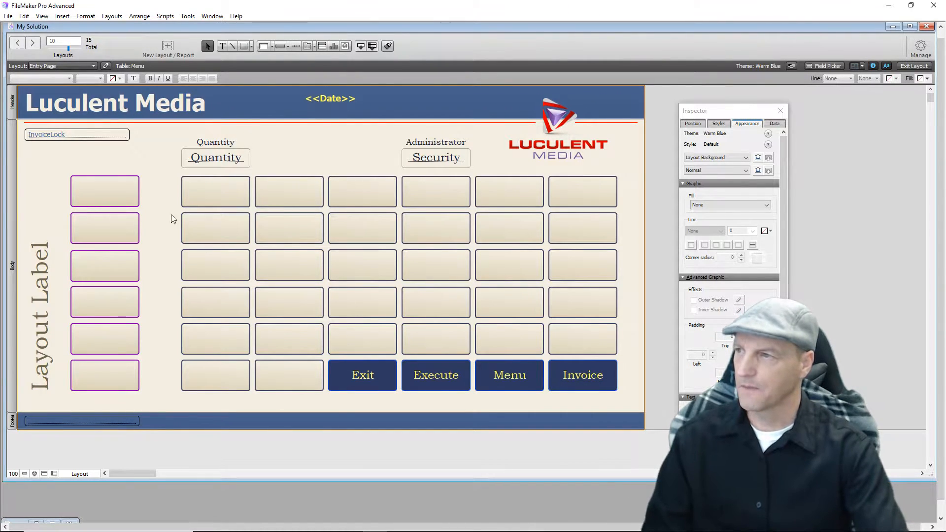
Delete the purple button column, grid rows 3–5, the top rows' right half, and the Quantity label and field.
{"action": "left_click_drag", "start_coordinate": [109, 162], "coordinate": [116, 401]}
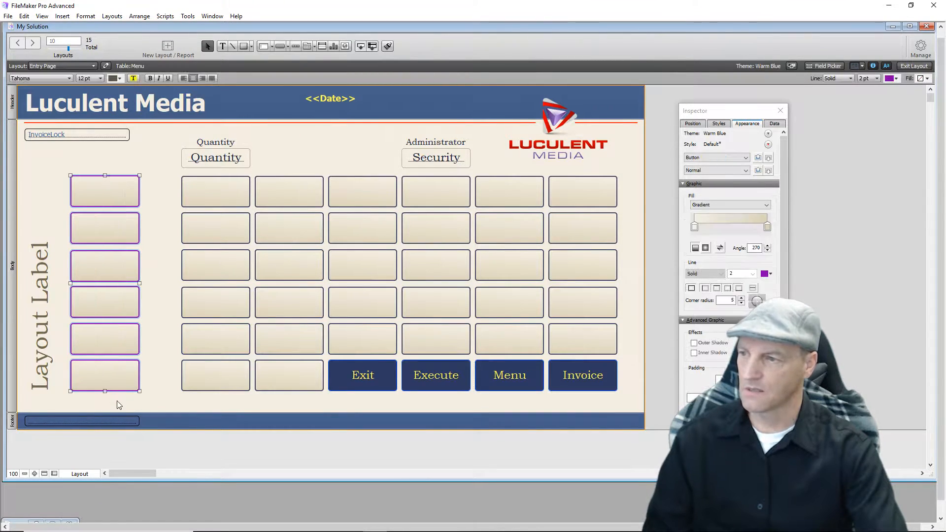
{"action": "key", "text": "Delete"}
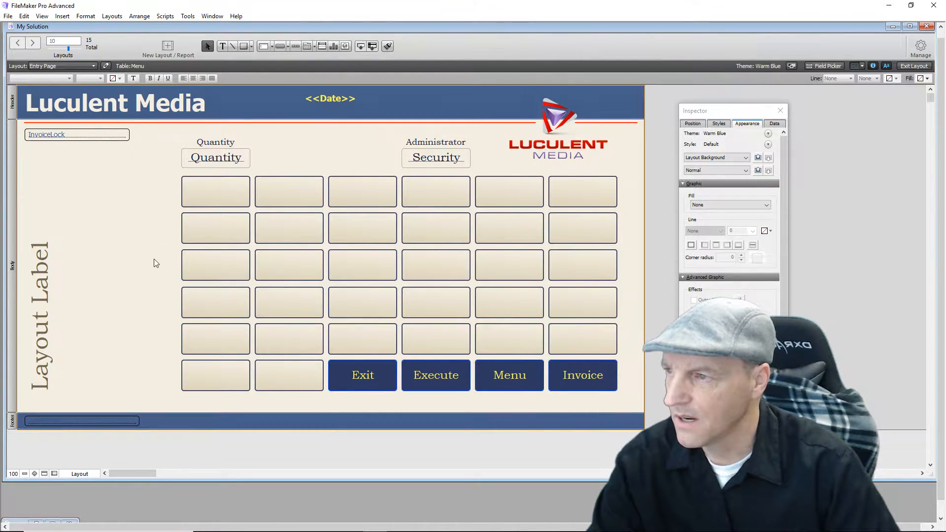
{"action": "left_click_drag", "start_coordinate": [144, 260], "coordinate": [617, 342]}
{"action": "key", "text": "Delete"}
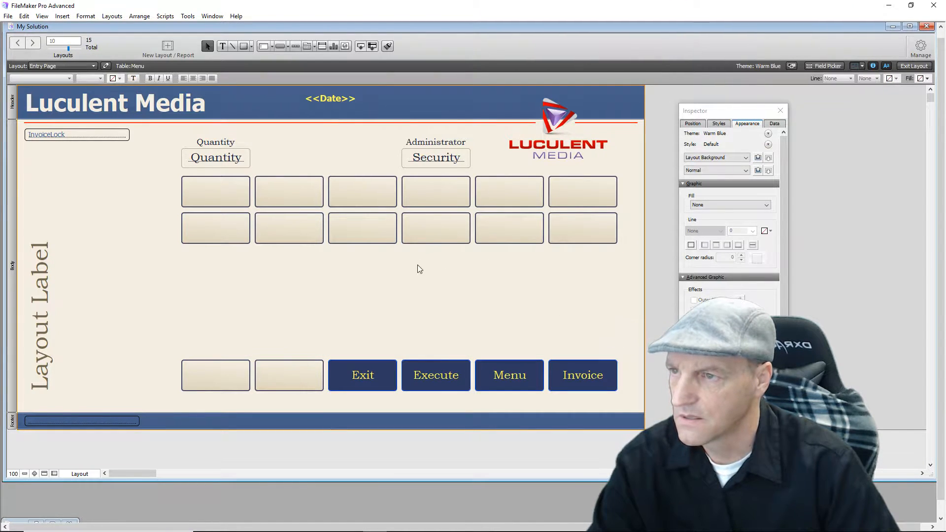
{"action": "left_click_drag", "start_coordinate": [426, 234], "coordinate": [581, 193]}
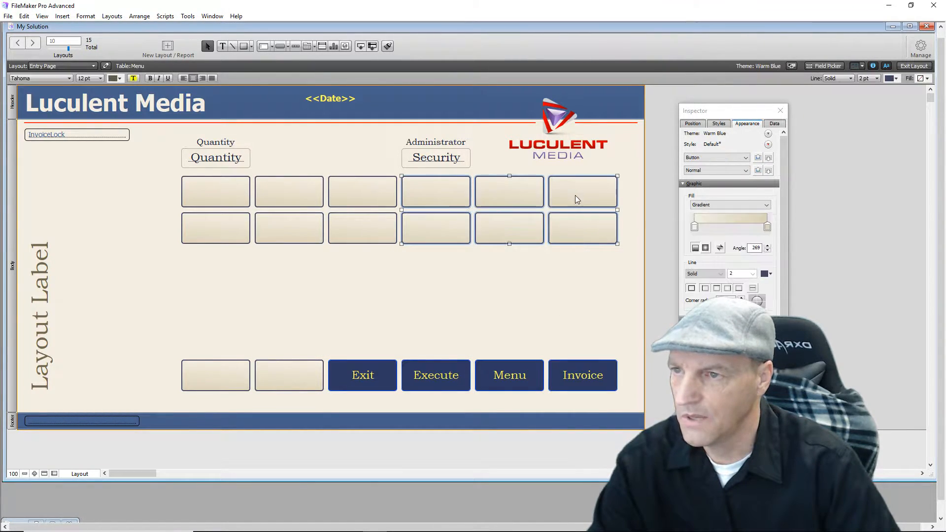
{"action": "key", "text": "Delete"}
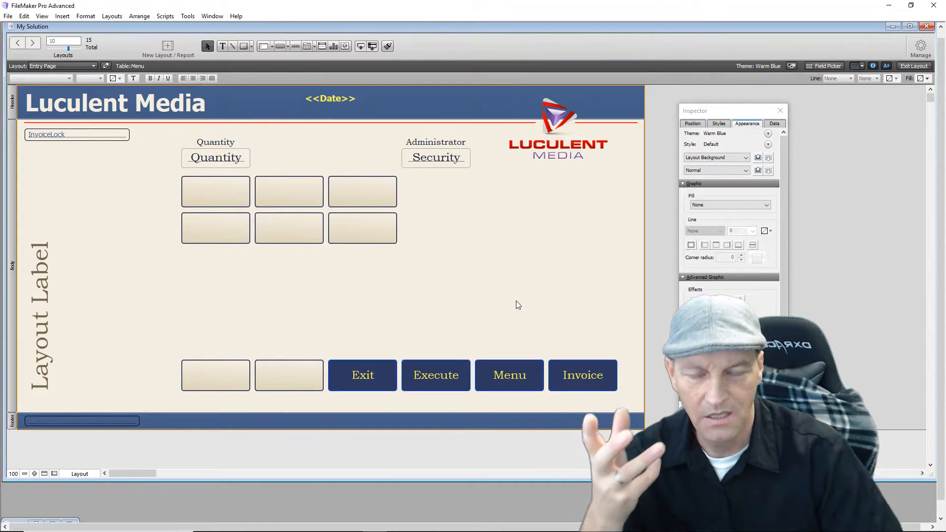
{"action": "left_click_drag", "start_coordinate": [160, 131], "coordinate": [252, 170]}
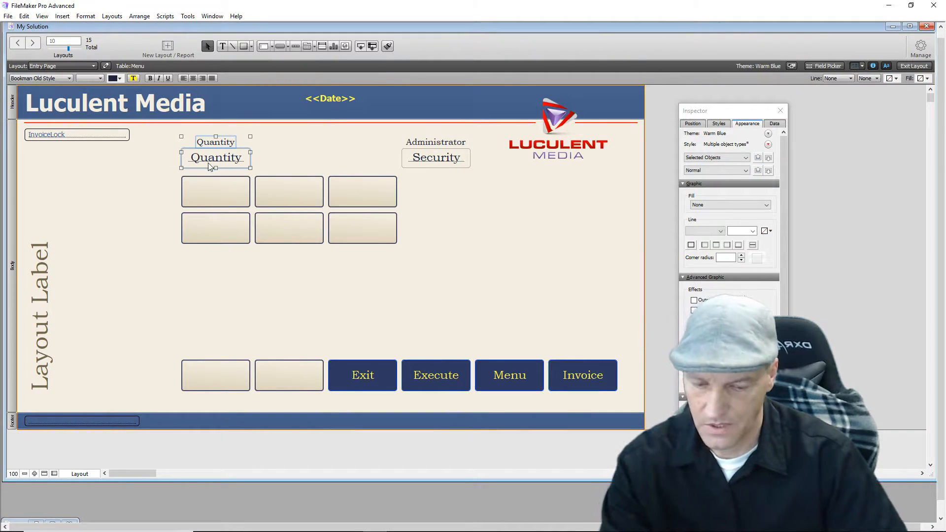
{"action": "key", "text": "Delete"}
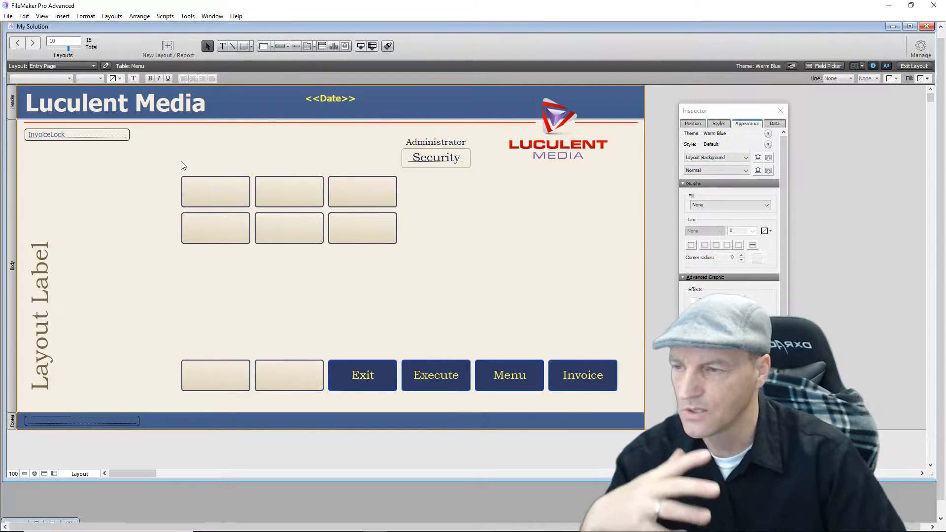
Enlarge the six remaining blank grid buttons and reposition them slightly right and down.
{"action": "left_click_drag", "start_coordinate": [156, 166], "coordinate": [476, 281]}
{"action": "left_click_drag", "start_coordinate": [329, 203], "coordinate": [335, 226]}
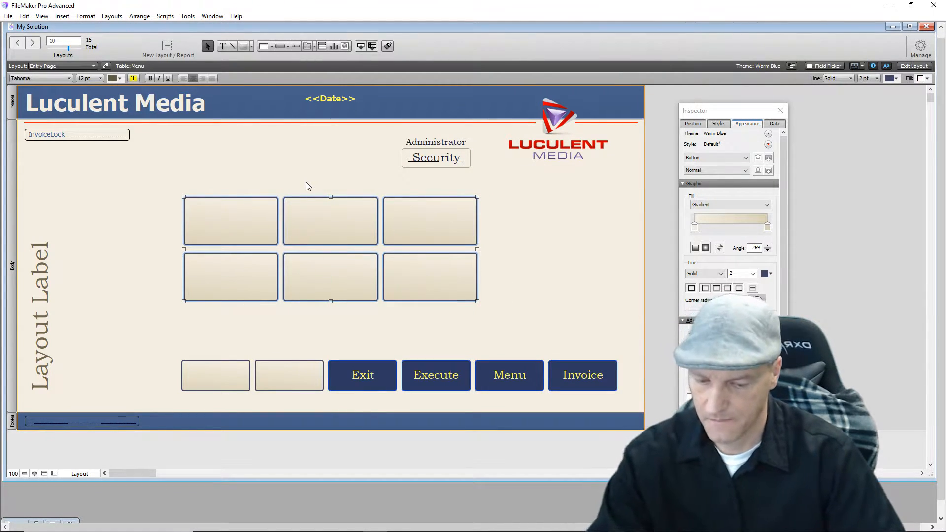
{"action": "key", "text": "Up"}
{"action": "key", "text": "Up"}
{"action": "key", "text": "Up"}
{"action": "key", "text": "Up"}
{"action": "key", "text": "Up"}
{"action": "key", "text": "Up"}
{"action": "key", "text": "Up"}
{"action": "key", "text": "Up"}
{"action": "key", "text": "Up"}
{"action": "key", "text": "Up"}
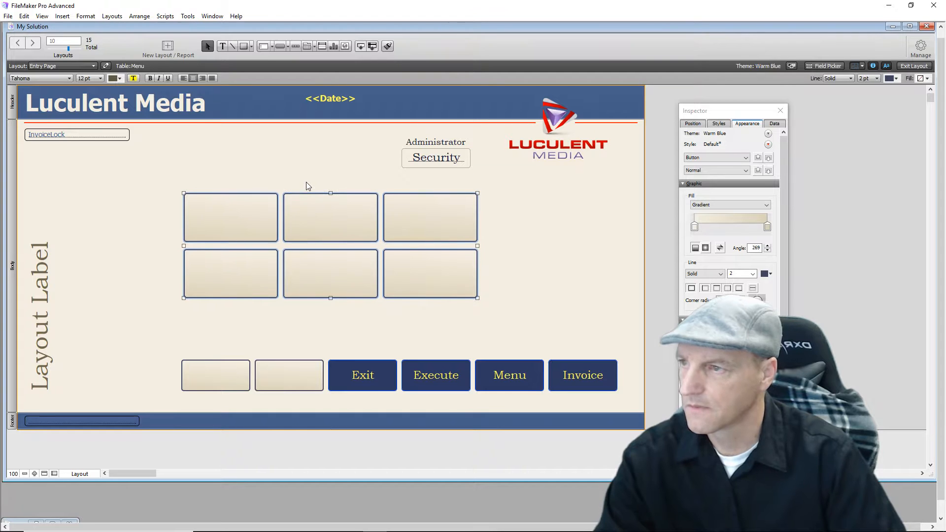
Delete the two blank bottom-row buttons and start editing the vertical Layout Label text.
{"action": "left_click_drag", "start_coordinate": [161, 356], "coordinate": [289, 396]}
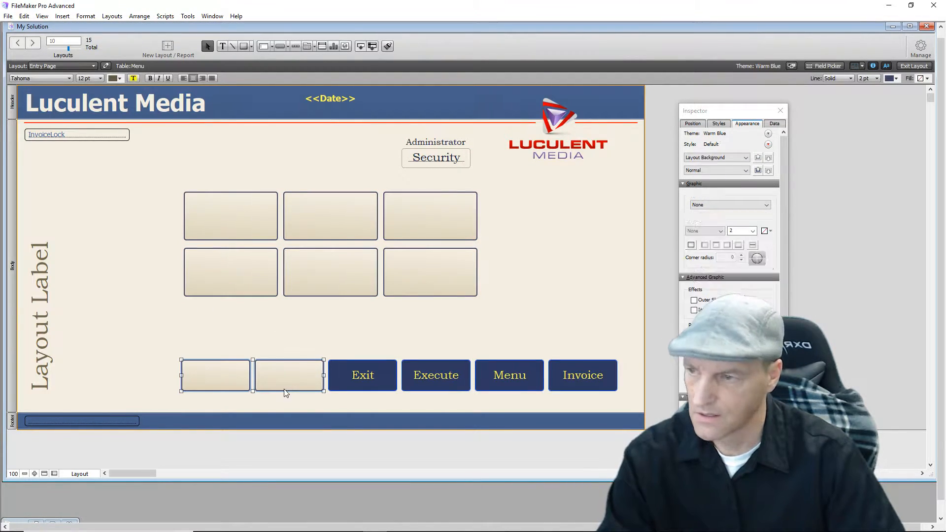
{"action": "key", "text": "Delete"}
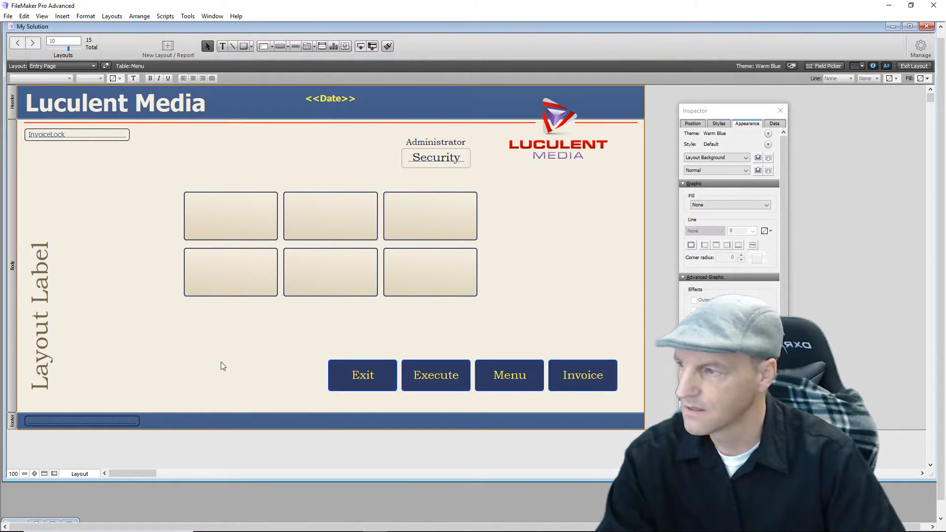
{"action": "left_click", "coordinate": [43, 362]}
{"action": "key", "text": "ctrl+r"}
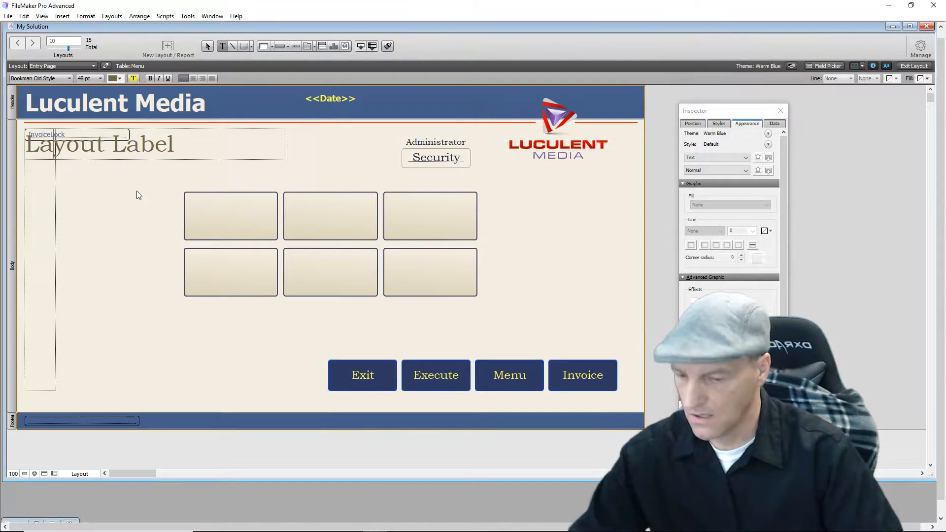
Replace the rotated 'Layout Label' text with 'Entry Page'.
{"action": "key", "text": "Delete"}
{"action": "key", "text": "Delete"}
{"action": "key", "text": "Delete"}
{"action": "key", "text": "Delete"}
{"action": "key", "text": "Delete"}
{"action": "key", "text": "Delete"}
{"action": "key", "text": "Delete"}
{"action": "key", "text": "Delete"}
{"action": "key", "text": "Delete"}
{"action": "key", "text": "Delete"}
{"action": "key", "text": "BackSpace"}
{"action": "key", "text": "BackSpace"}
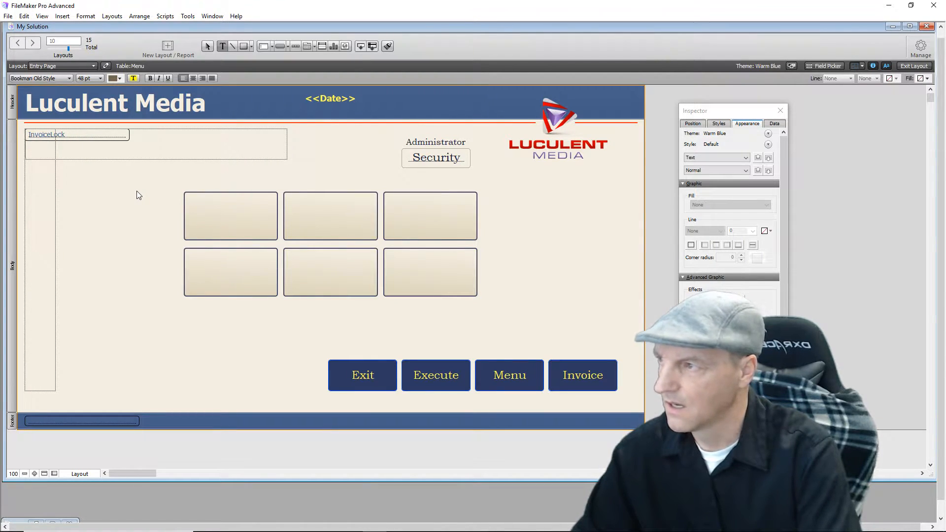
{"action": "type", "text": "Entry Page"}
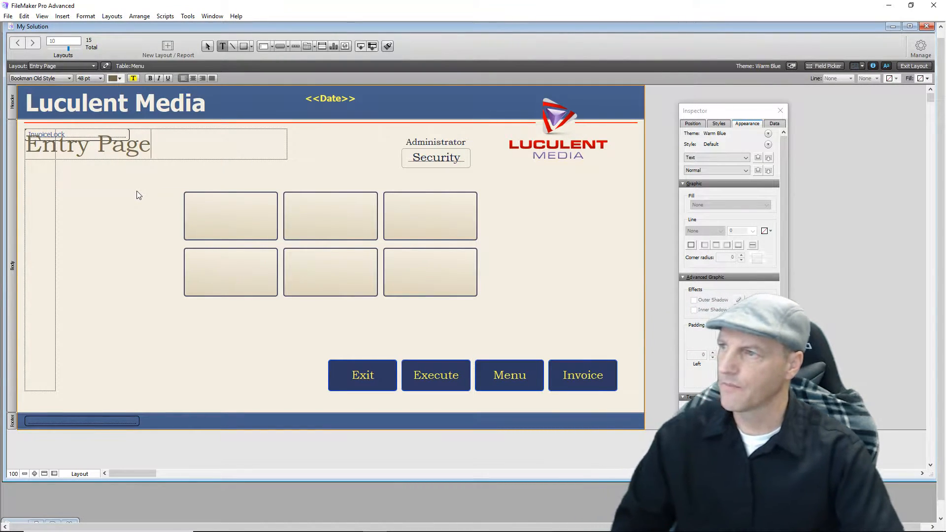
{"action": "key", "text": "Escape"}
{"action": "left_click", "coordinate": [125, 214]}
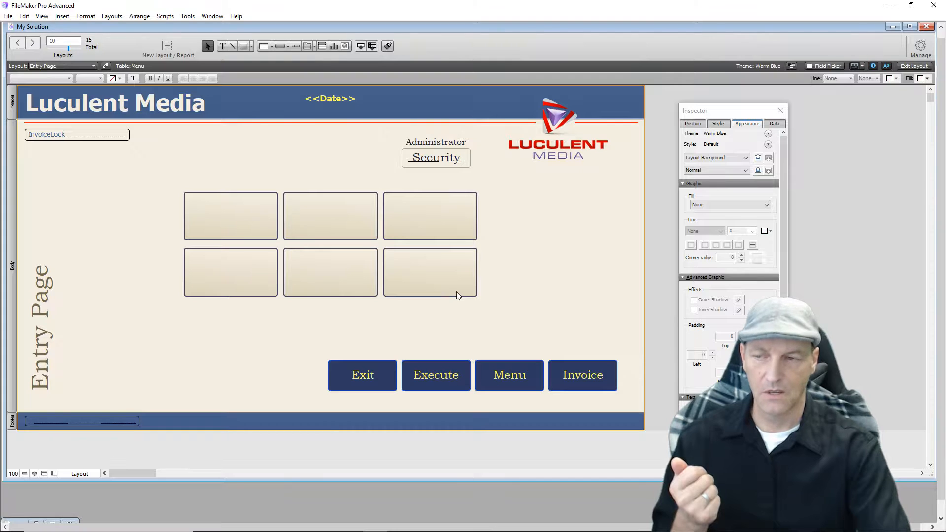
Delete the empty lower-right placeholder box and fit the Execute button into that grid slot.
{"action": "left_click", "coordinate": [437, 380]}
{"action": "left_click_drag", "start_coordinate": [442, 379], "coordinate": [421, 301]}
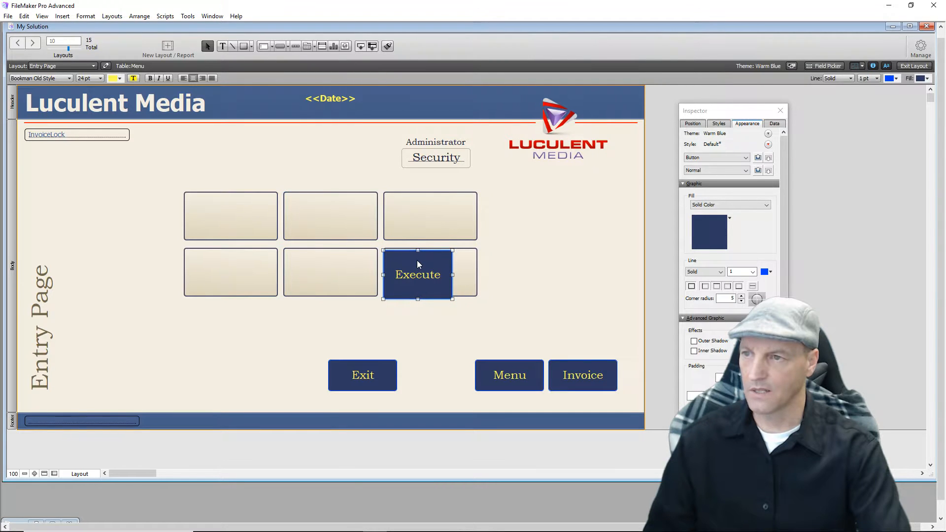
{"action": "left_click_drag", "start_coordinate": [417, 261], "coordinate": [478, 274]}
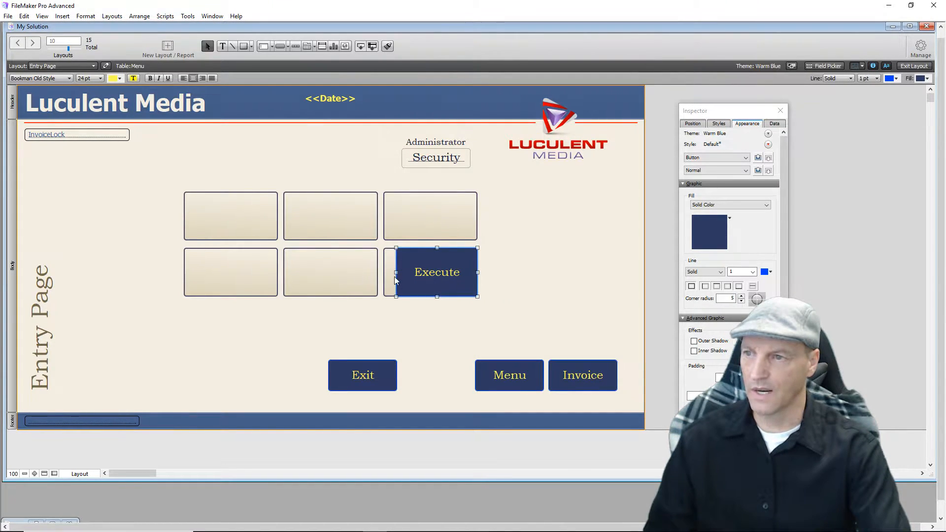
{"action": "left_click_drag", "start_coordinate": [397, 272], "coordinate": [384, 273]}
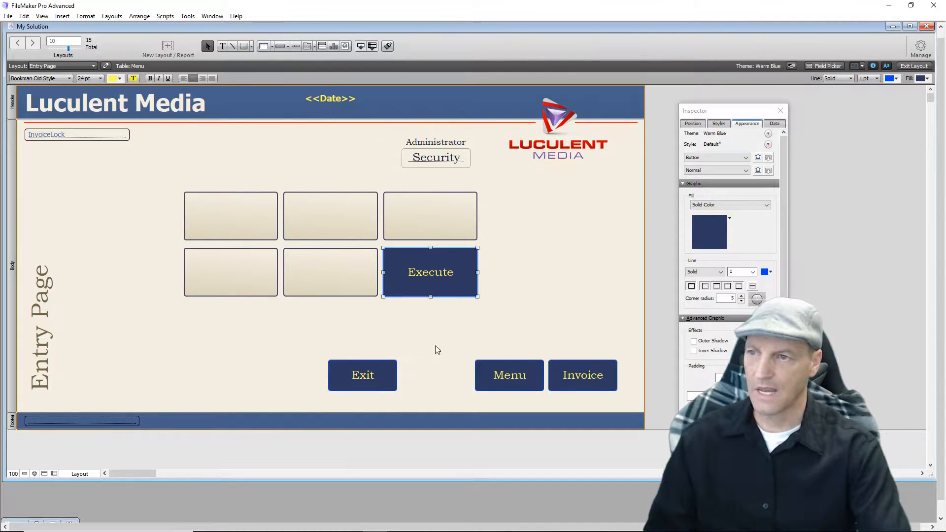
{"action": "left_click", "coordinate": [456, 332]}
{"action": "left_click_drag", "start_coordinate": [436, 254], "coordinate": [562, 284]}
{"action": "left_click", "coordinate": [446, 269]}
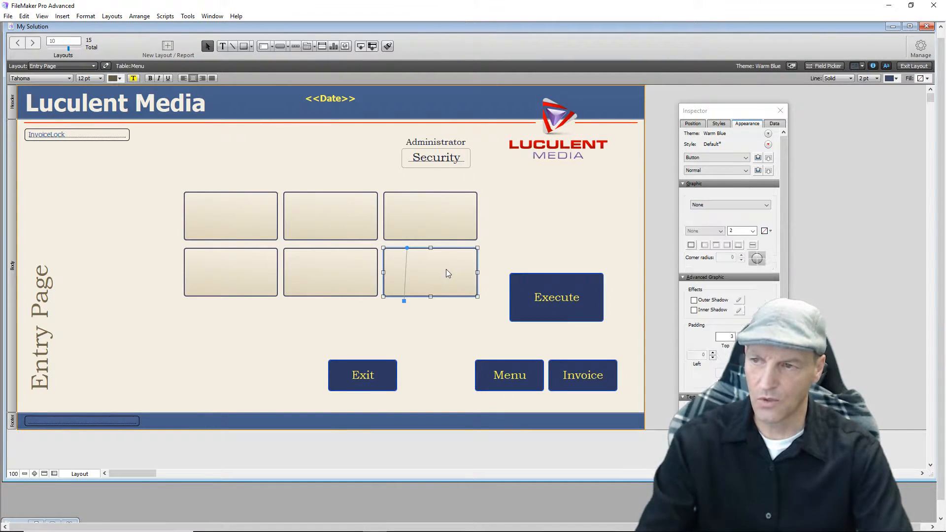
{"action": "key", "text": "Delete"}
{"action": "left_click_drag", "start_coordinate": [556, 285], "coordinate": [433, 264]}
{"action": "left_click", "coordinate": [512, 263]}
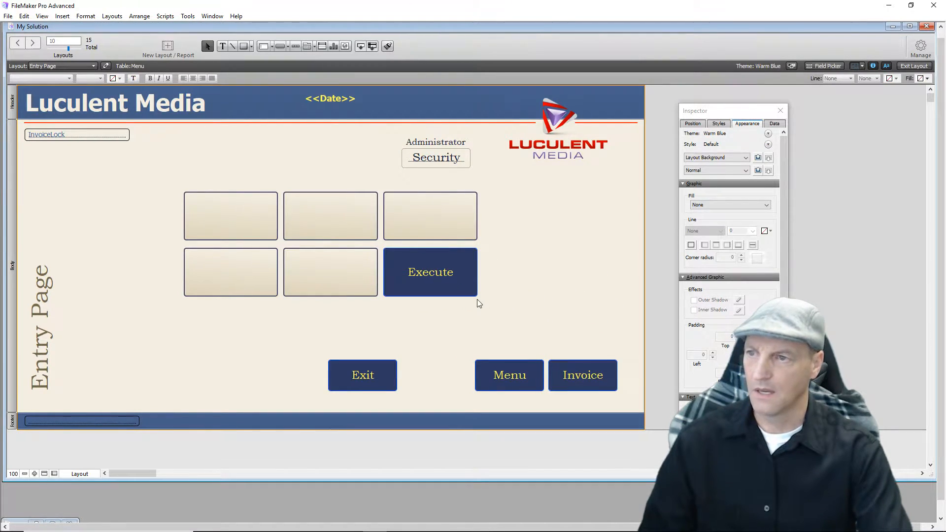
Change the Execute button's label to 'Admin'.
{"action": "double_click", "coordinate": [462, 276]}
{"action": "left_click_drag", "start_coordinate": [526, 298], "coordinate": [482, 298]}
{"action": "type", "text": "Admin"}
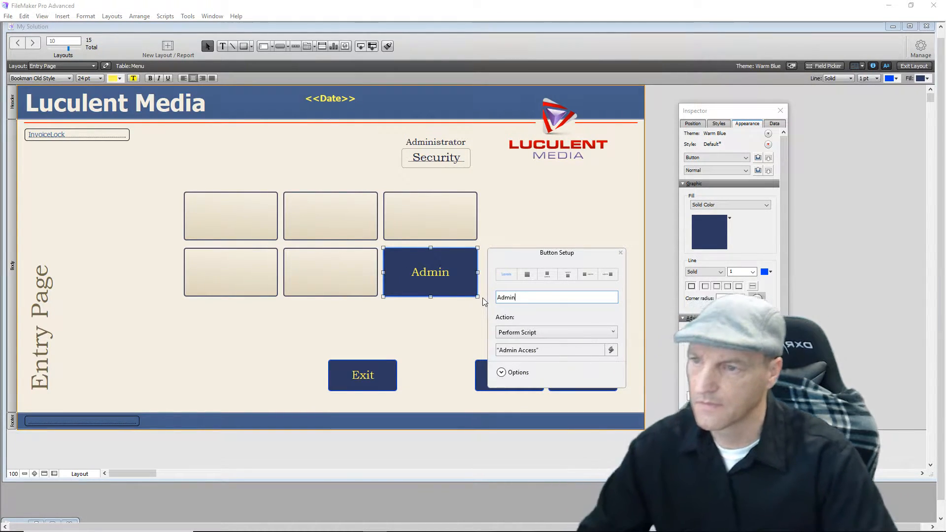
{"action": "left_click", "coordinate": [441, 348]}
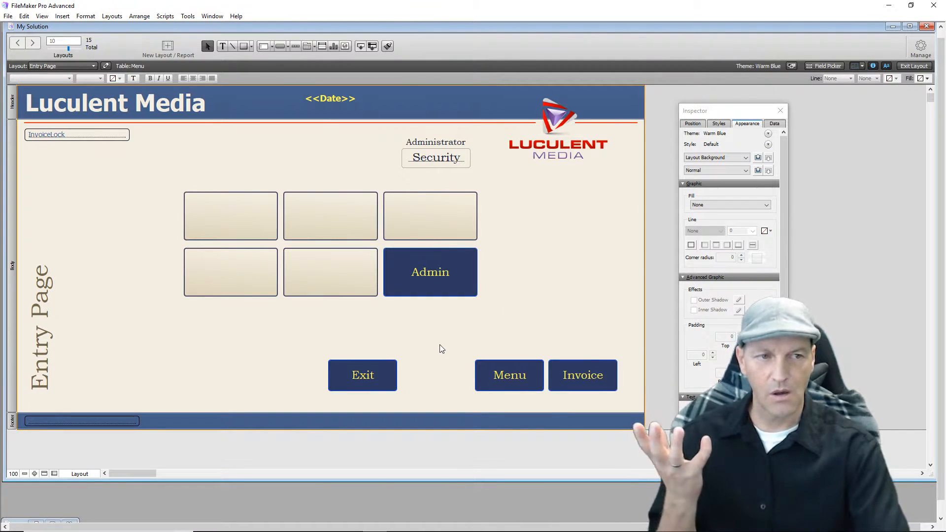
Label the top-left empty grid button 'Register'.
{"action": "left_click", "coordinate": [253, 220]}
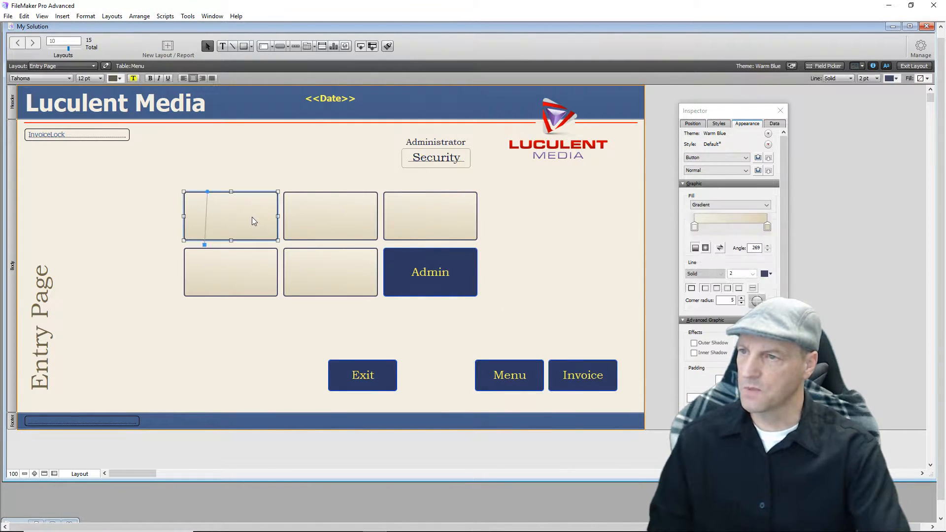
{"action": "double_click", "coordinate": [253, 221]}
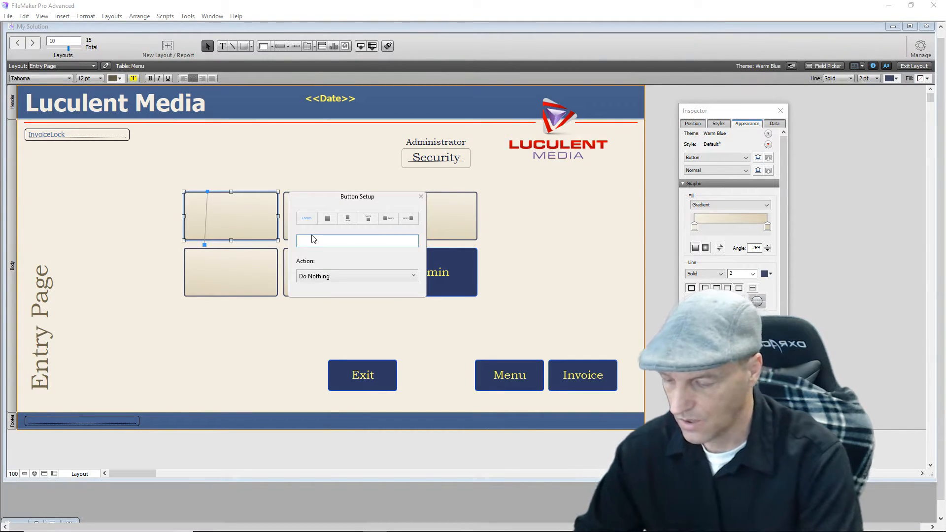
{"action": "type", "text": "R"}
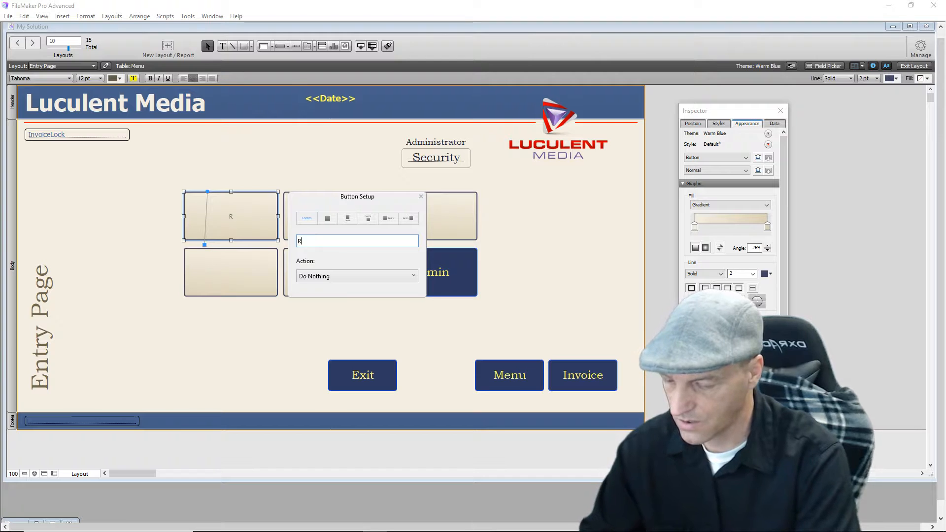
{"action": "type", "text": "egister"}
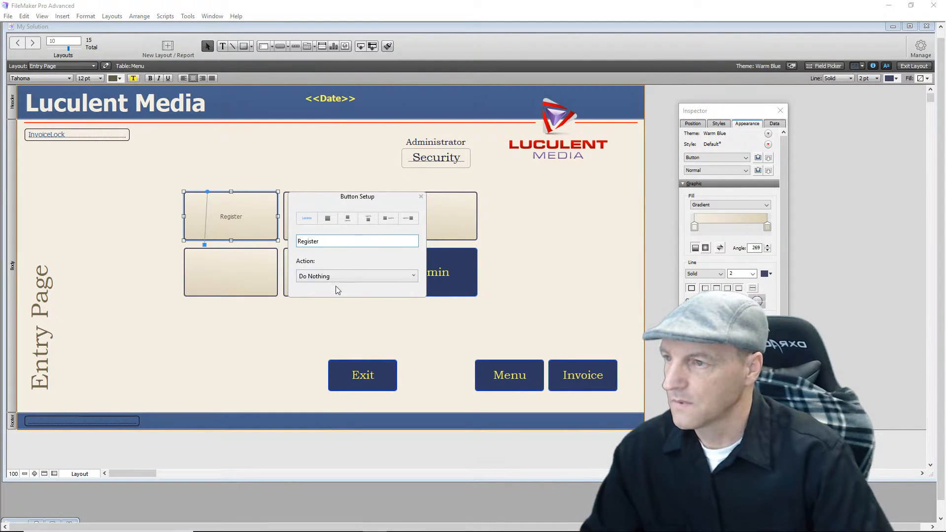
{"action": "left_click", "coordinate": [283, 339]}
Format the Register label in Bookman Old Style at 24 pt.
{"action": "left_click", "coordinate": [247, 217]}
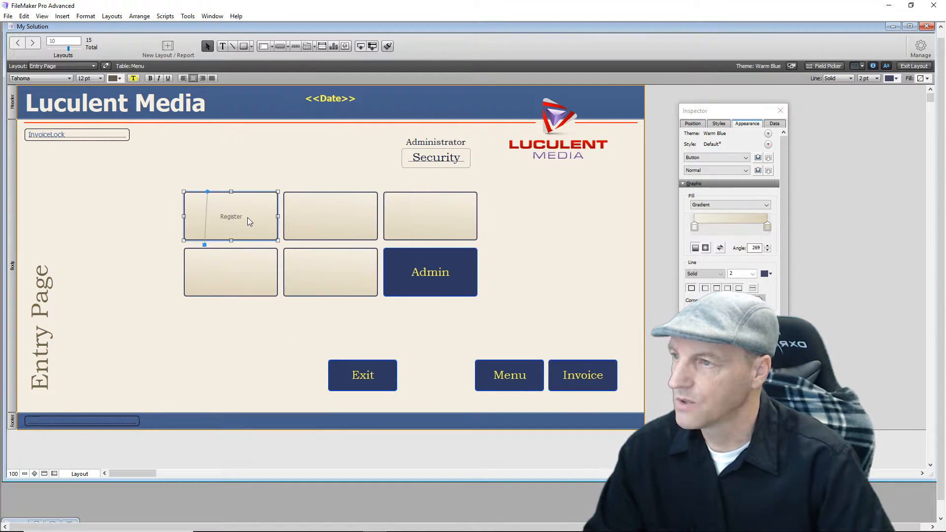
{"action": "left_click", "coordinate": [100, 79]}
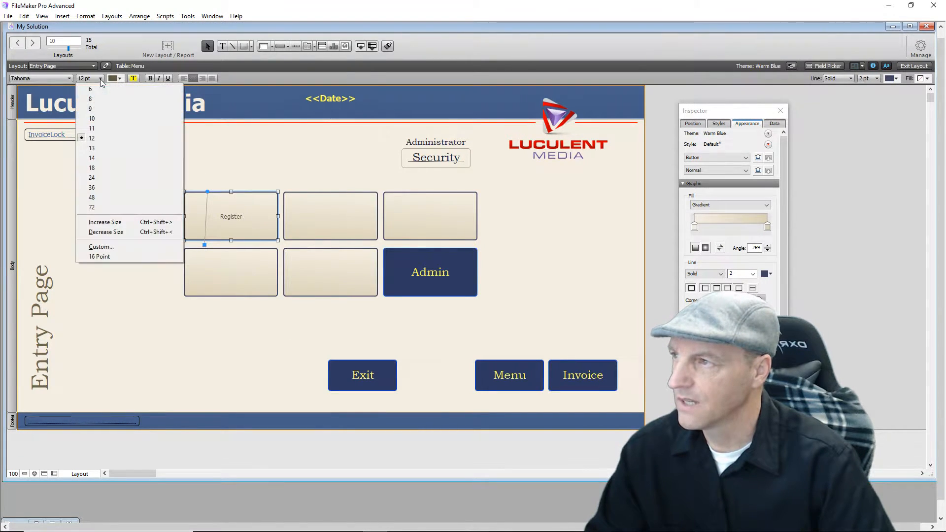
{"action": "left_click", "coordinate": [100, 178]}
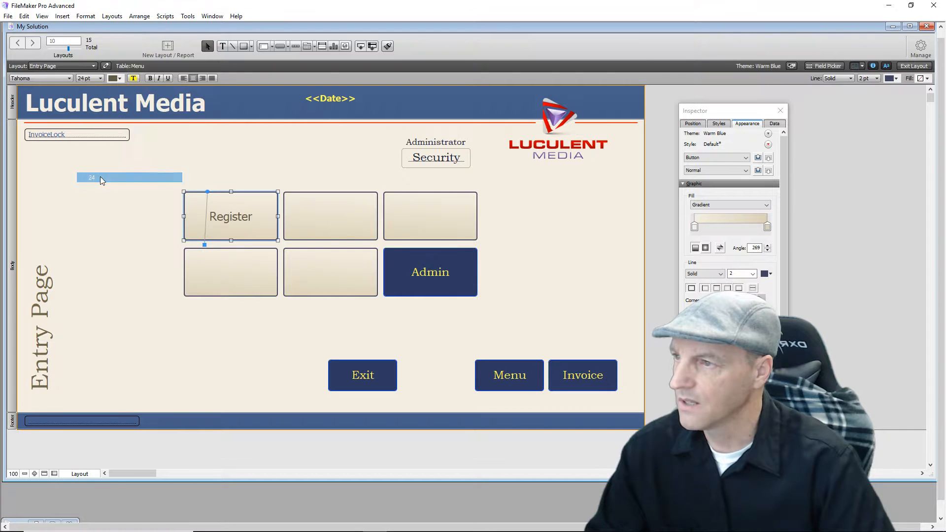
{"action": "left_click", "coordinate": [69, 79]}
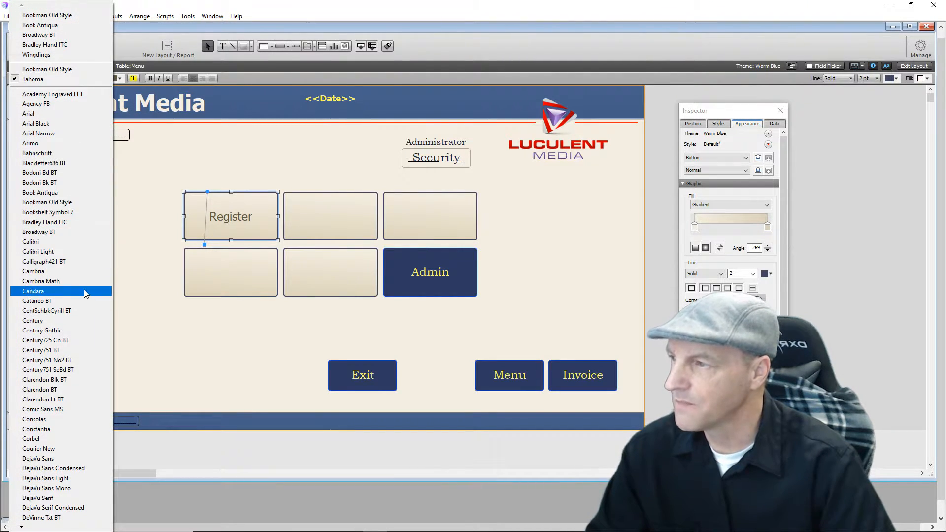
{"action": "left_click", "coordinate": [97, 207]}
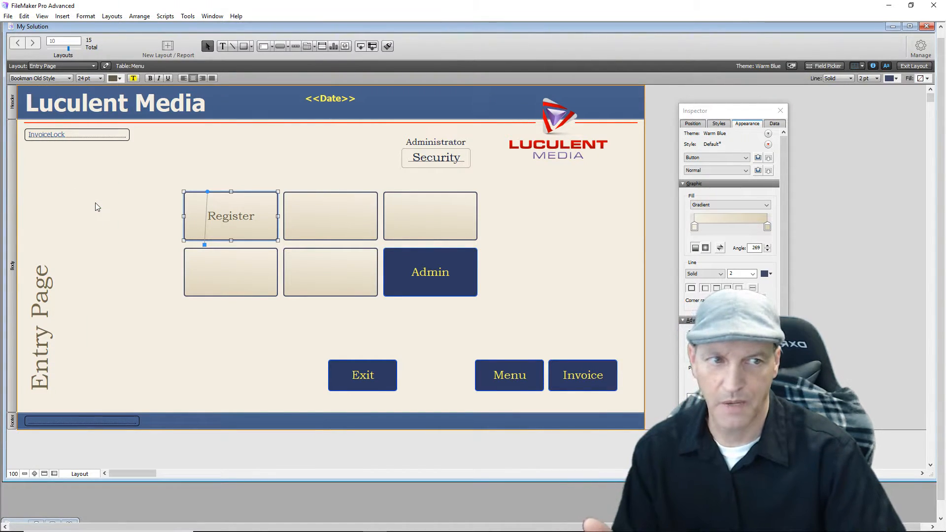
{"action": "left_click", "coordinate": [99, 77]}
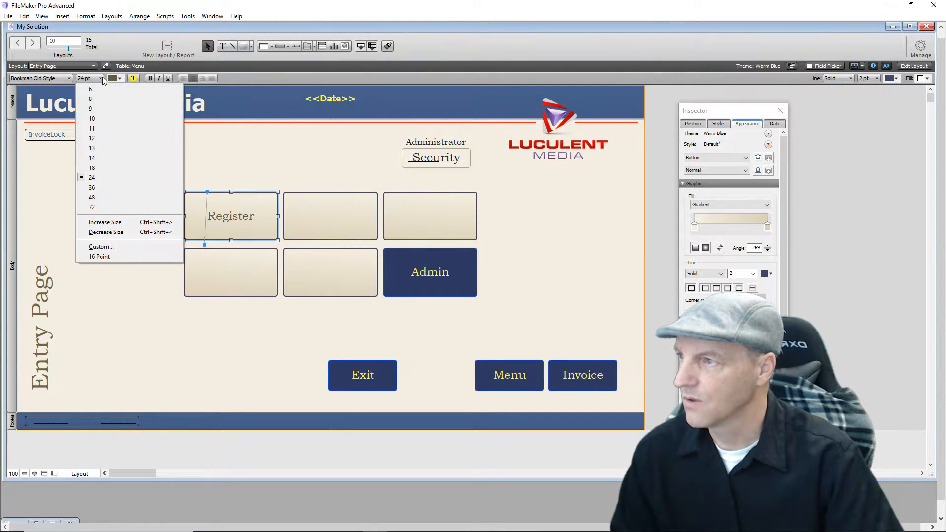
{"action": "left_click", "coordinate": [104, 188]}
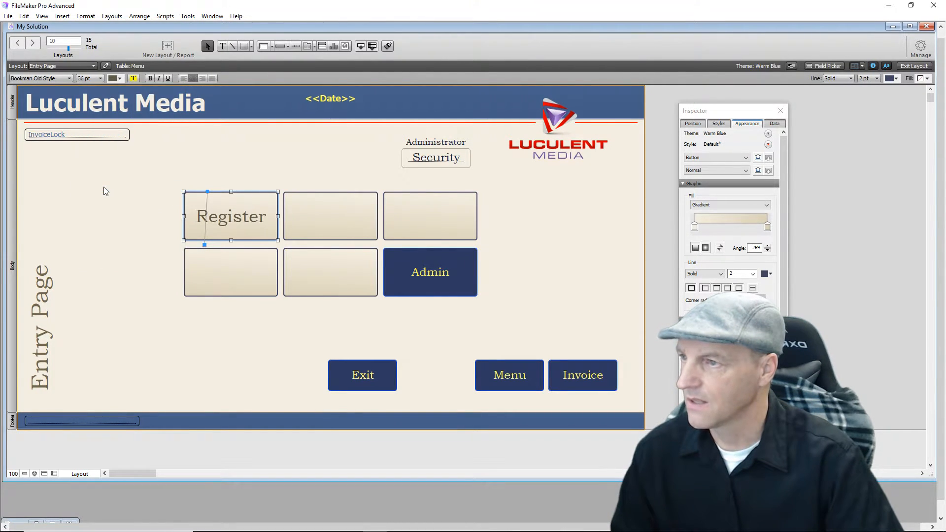
{"action": "left_click", "coordinate": [104, 193]}
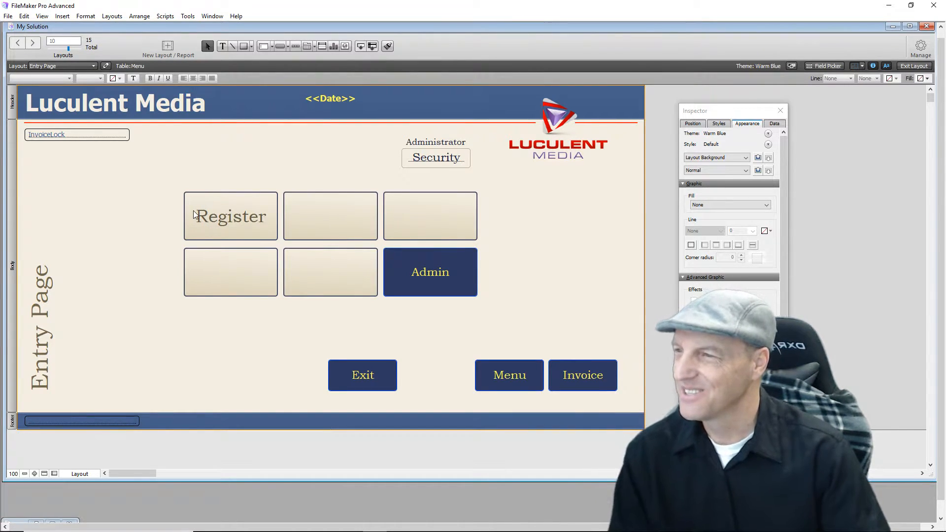
{"action": "left_click", "coordinate": [236, 217]}
{"action": "left_click", "coordinate": [98, 79]}
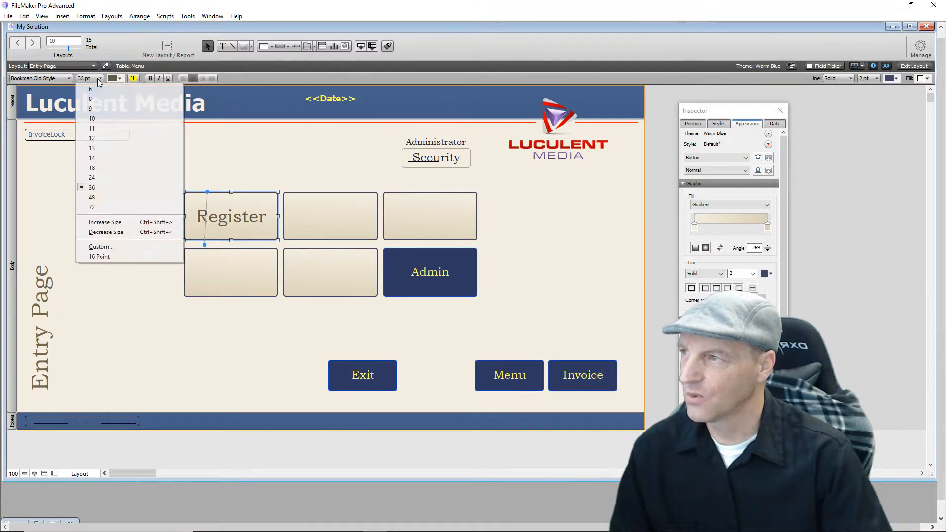
{"action": "left_click", "coordinate": [105, 178]}
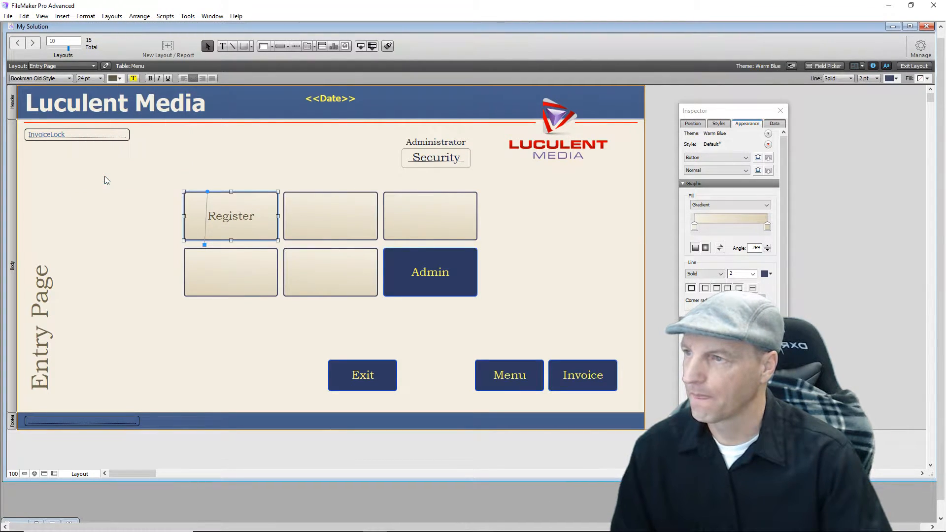
{"action": "left_click", "coordinate": [105, 196]}
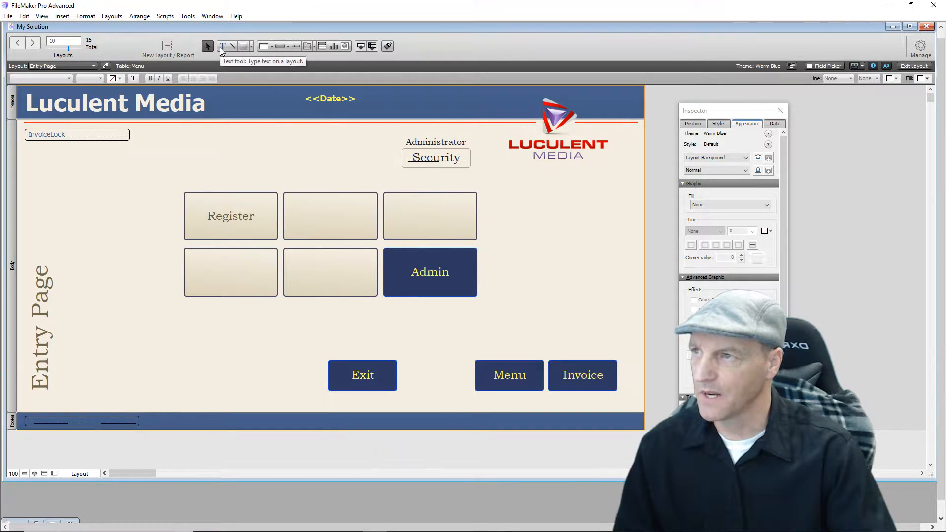
Create a text label 'One' in 24 pt Bookman Old Style.
{"action": "left_click", "coordinate": [196, 153]}
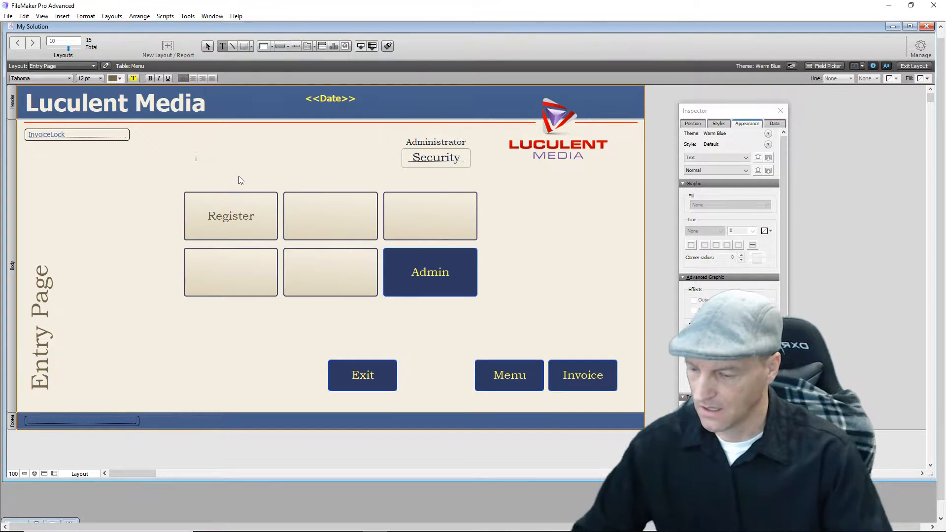
{"action": "type", "text": "One"}
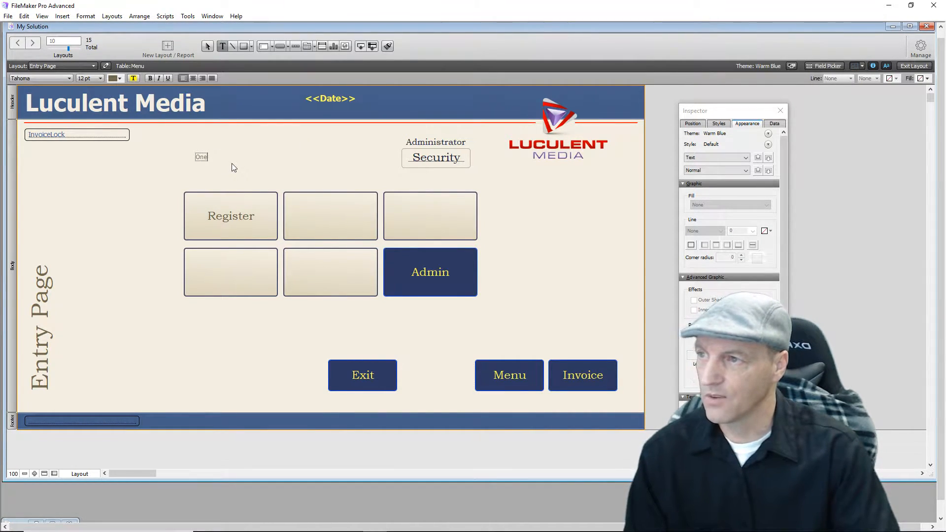
{"action": "key", "text": "Escape"}
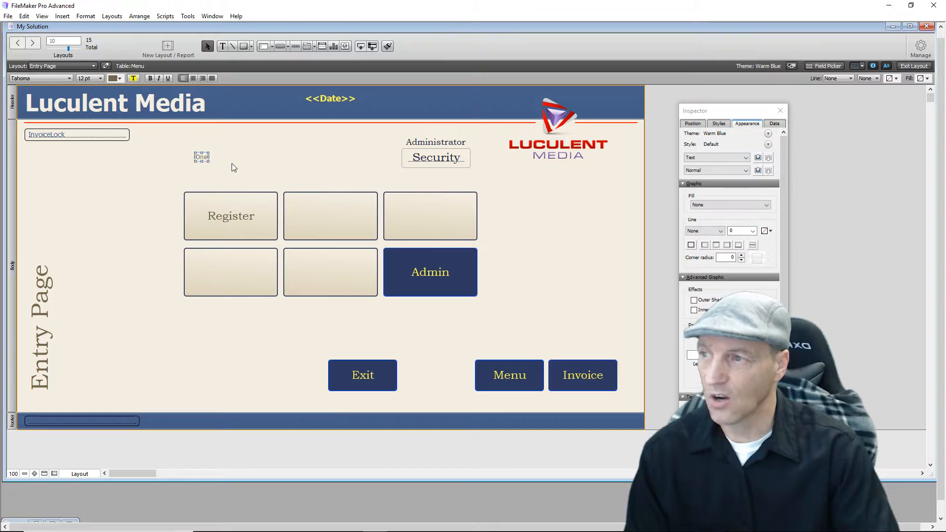
{"action": "left_click", "coordinate": [100, 79]}
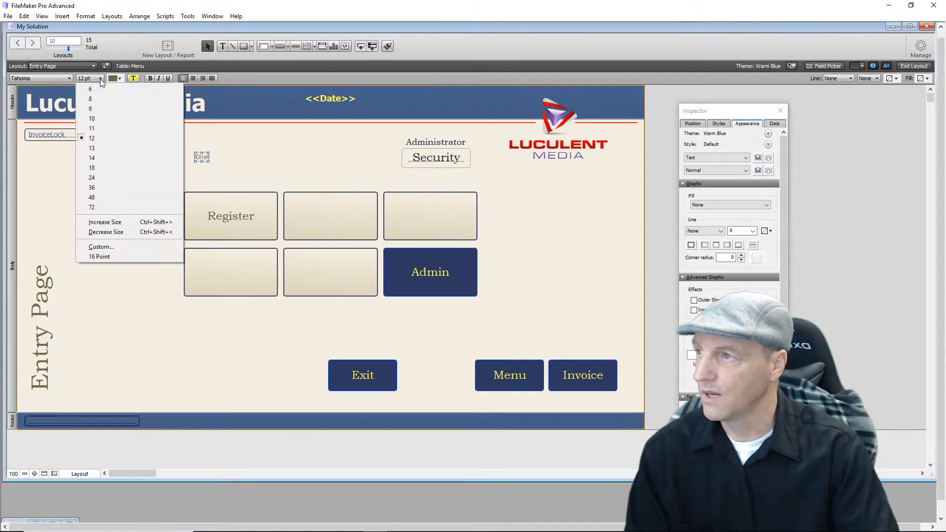
{"action": "left_click", "coordinate": [91, 179]}
{"action": "left_click", "coordinate": [71, 78]}
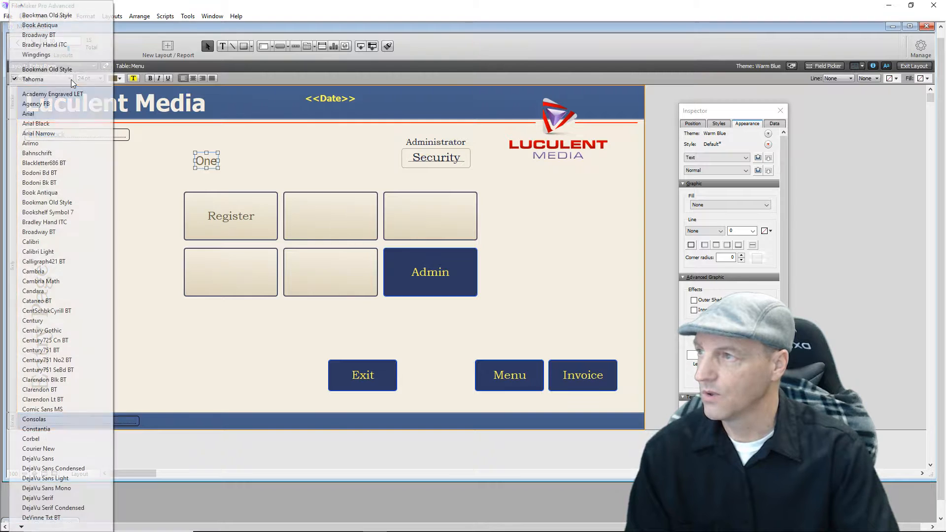
{"action": "left_click", "coordinate": [71, 202]}
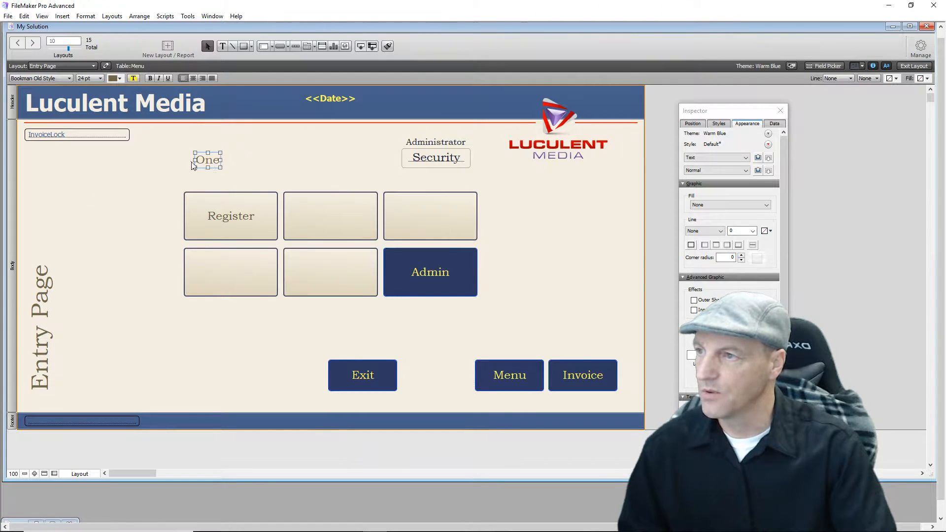
Place the 'One' text on the Register button, widened to full button width and centred.
{"action": "left_click_drag", "start_coordinate": [209, 162], "coordinate": [234, 232]}
{"action": "left_click_drag", "start_coordinate": [234, 232], "coordinate": [234, 233]}
{"action": "left_click", "coordinate": [161, 263]}
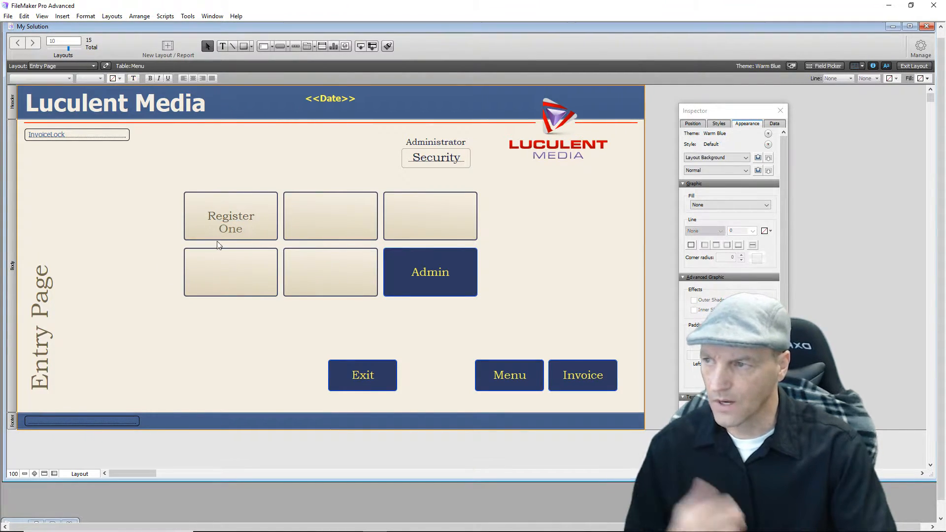
{"action": "left_click", "coordinate": [239, 229]}
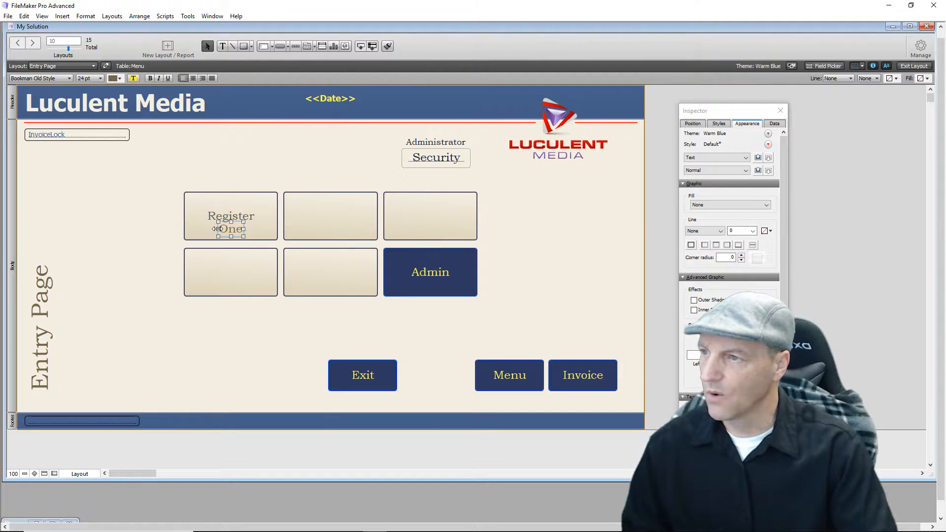
{"action": "left_click_drag", "start_coordinate": [216, 228], "coordinate": [183, 228]}
{"action": "left_click_drag", "start_coordinate": [242, 229], "coordinate": [275, 231]}
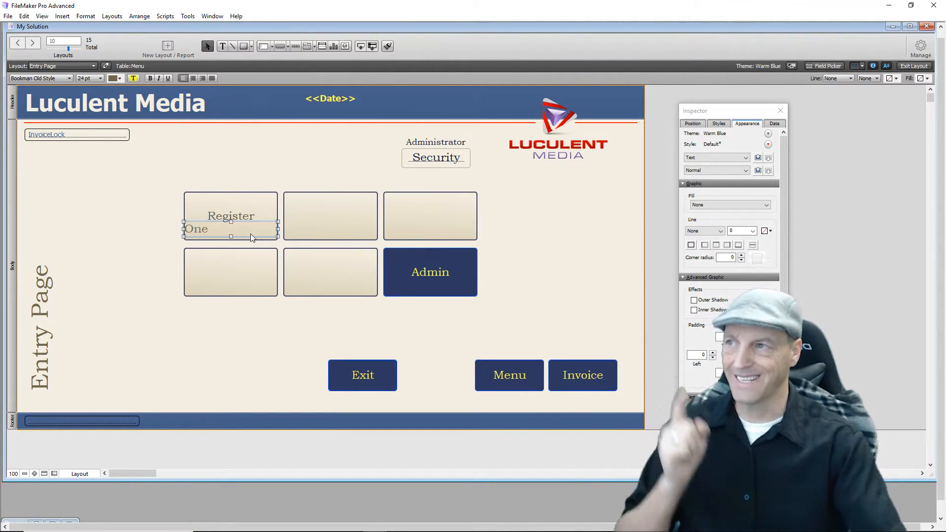
{"action": "left_click", "coordinate": [193, 78]}
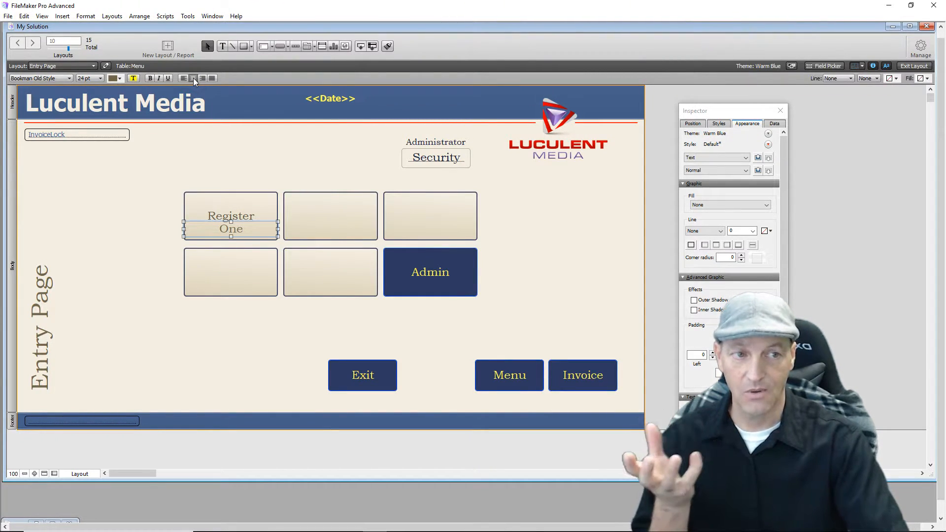
{"action": "left_click", "coordinate": [237, 214]}
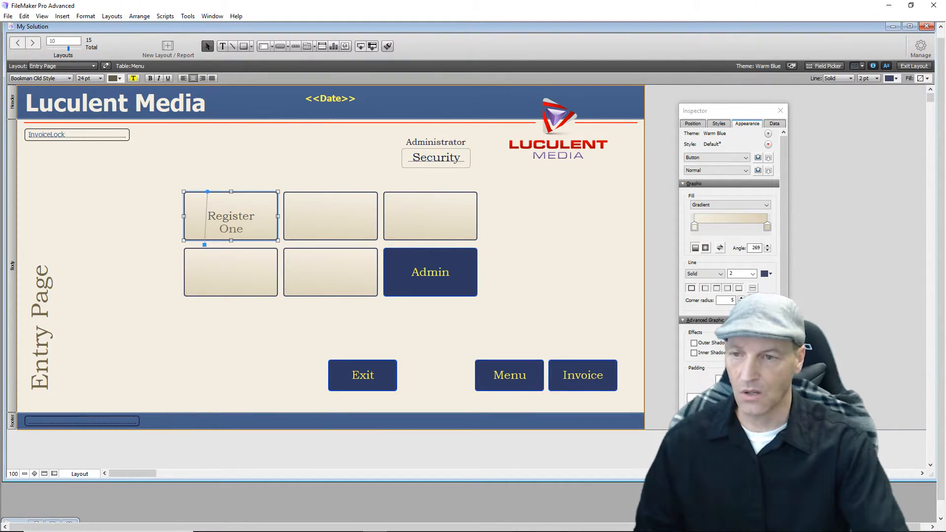
Lower the Register button's top padding in the Inspector to raise its label.
{"action": "left_click", "coordinate": [727, 379]}
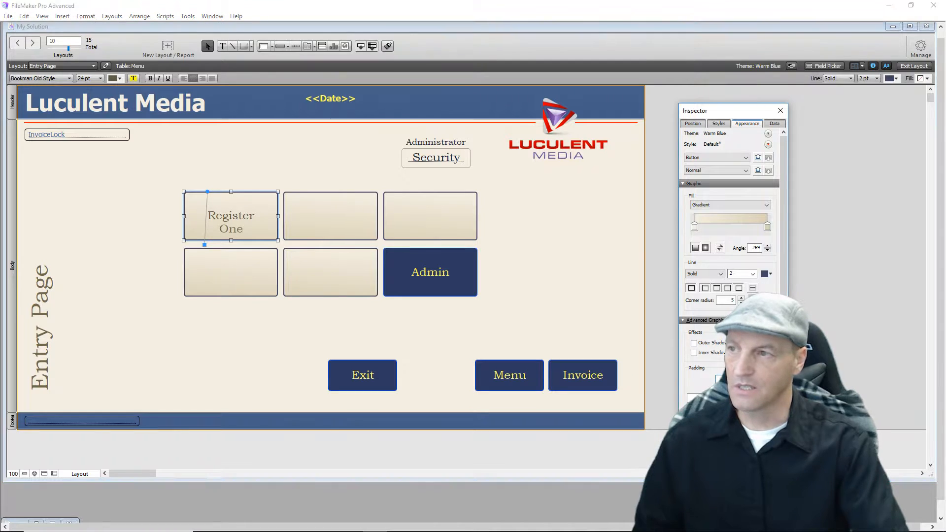
{"action": "left_click", "coordinate": [741, 381]}
{"action": "left_click", "coordinate": [741, 381]}
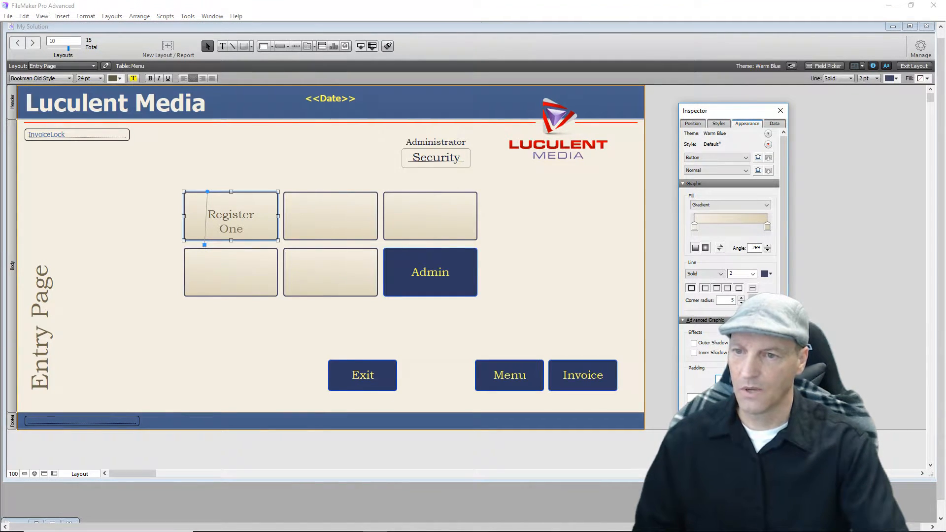
{"action": "left_click", "coordinate": [741, 381]}
{"action": "left_click", "coordinate": [741, 381]}
{"action": "left_click", "coordinate": [741, 382]}
{"action": "left_click", "coordinate": [742, 382]}
{"action": "left_click", "coordinate": [742, 381]}
{"action": "left_click", "coordinate": [741, 382]}
{"action": "left_click", "coordinate": [741, 381]}
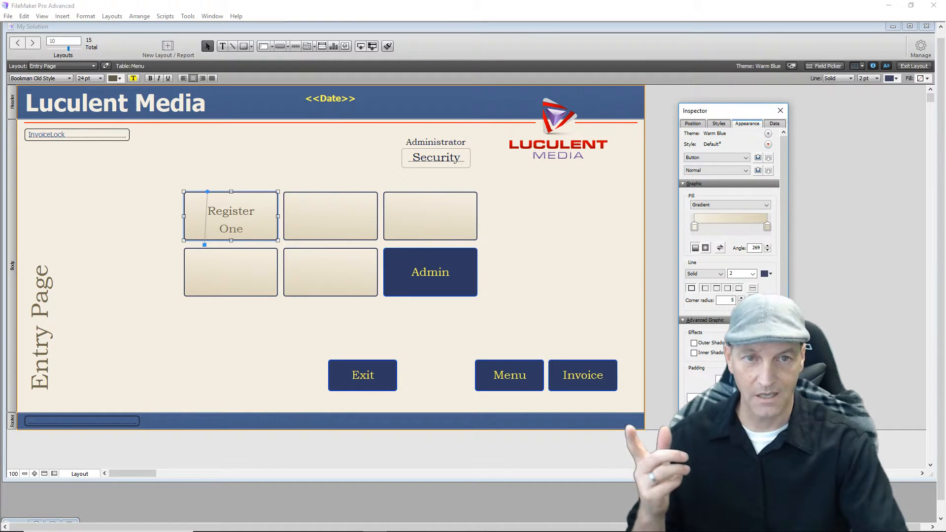
Move the 'One' text up slightly, closer under Register.
{"action": "left_click", "coordinate": [237, 228]}
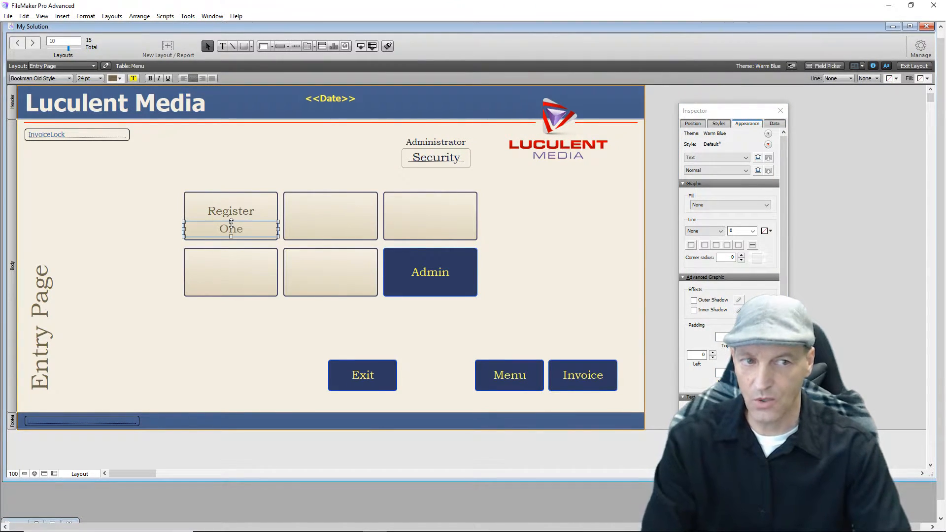
{"action": "left_click_drag", "start_coordinate": [231, 223], "coordinate": [231, 220]}
{"action": "left_click", "coordinate": [141, 241]}
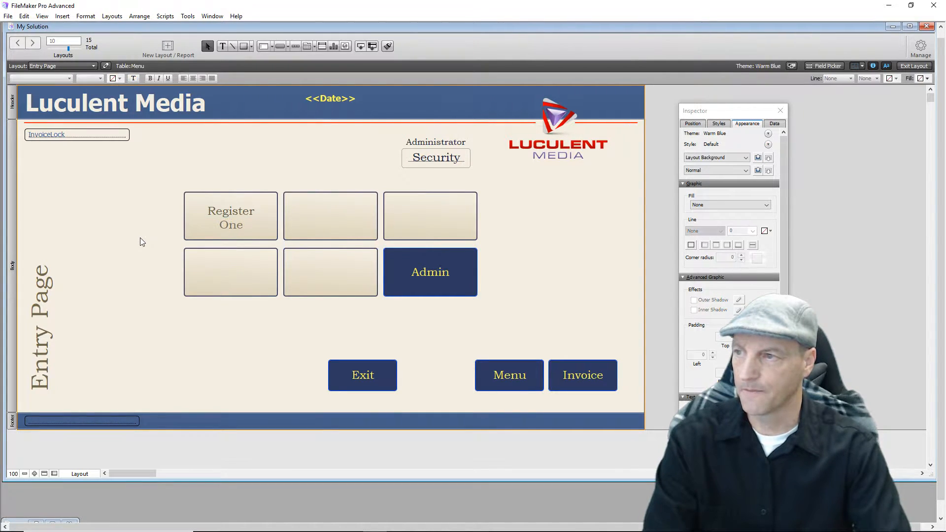
Delete the empty top-middle button and put a copy of Register One in its slot.
{"action": "left_click", "coordinate": [325, 217]}
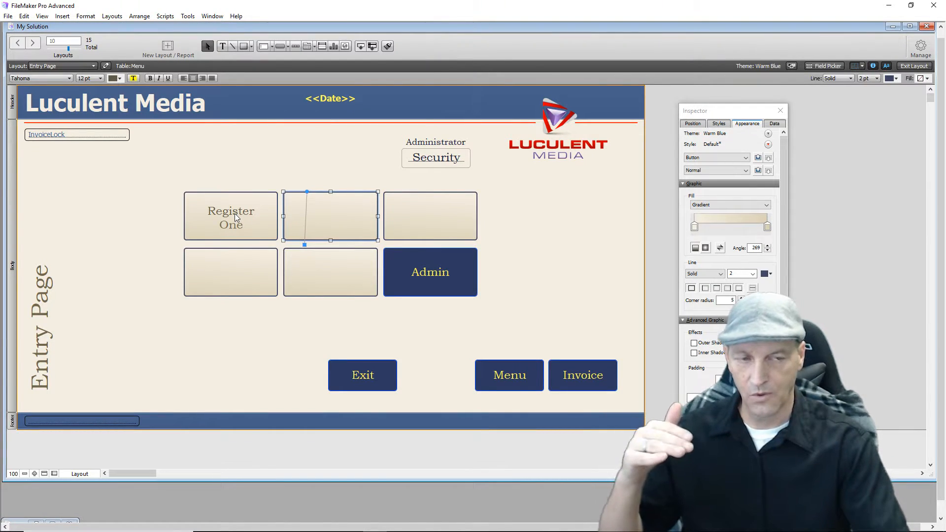
{"action": "left_click", "coordinate": [265, 216]}
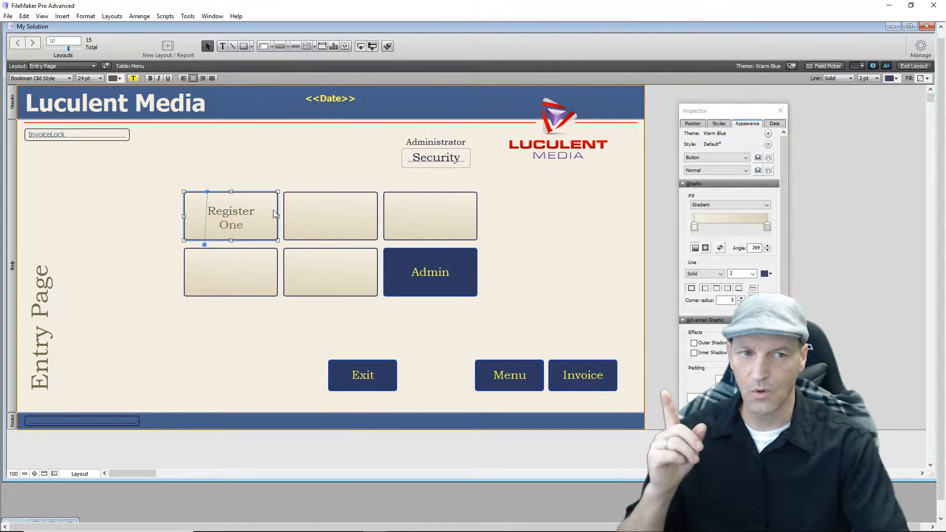
{"action": "left_click", "coordinate": [312, 223]}
{"action": "key", "text": "Delete"}
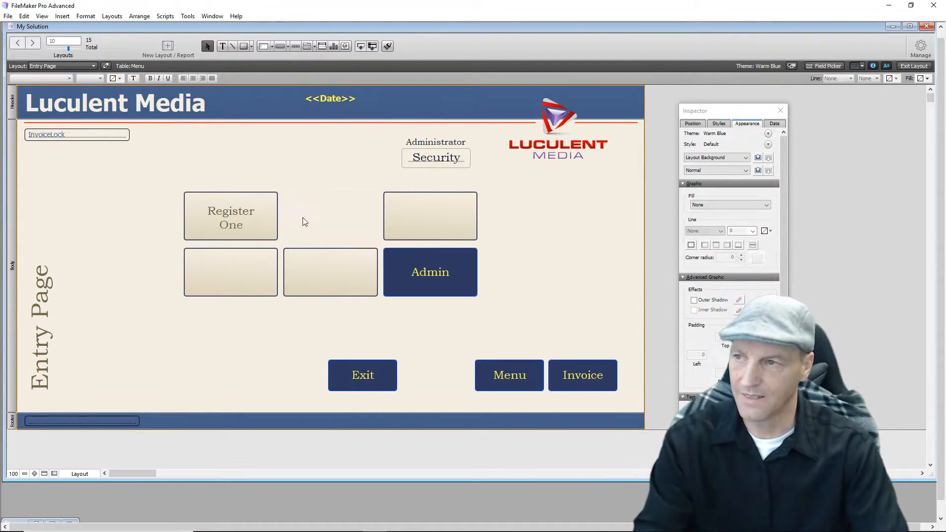
{"action": "left_click_drag", "start_coordinate": [215, 179], "coordinate": [241, 245]}
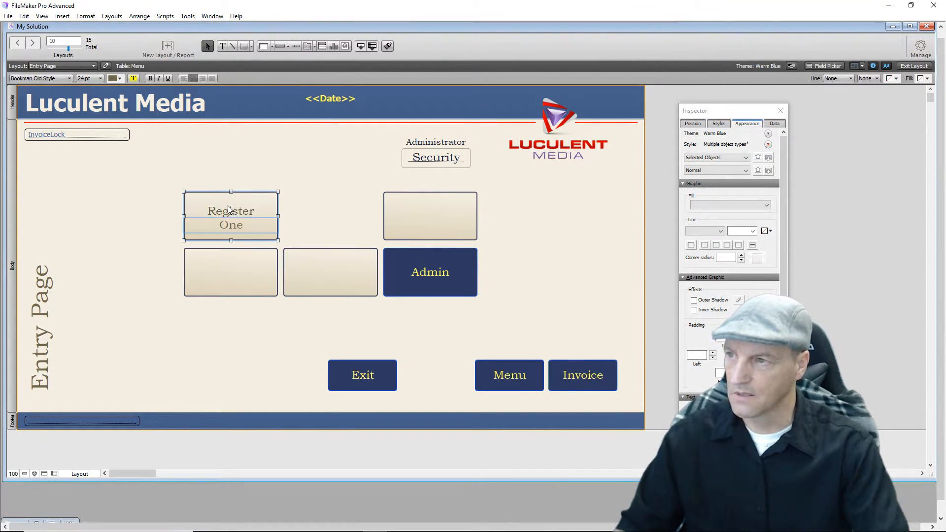
{"action": "left_click_drag", "start_coordinate": [233, 206], "coordinate": [331, 209]}
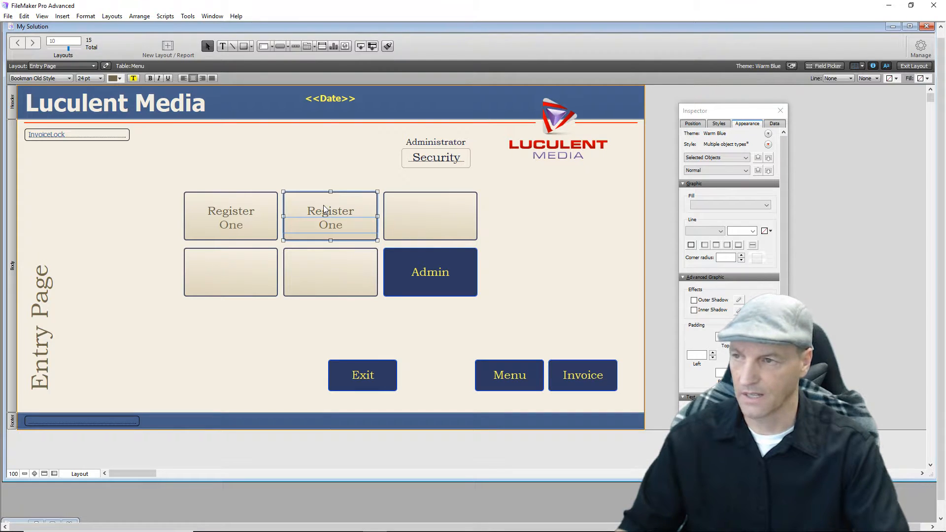
{"action": "left_click", "coordinate": [317, 175]}
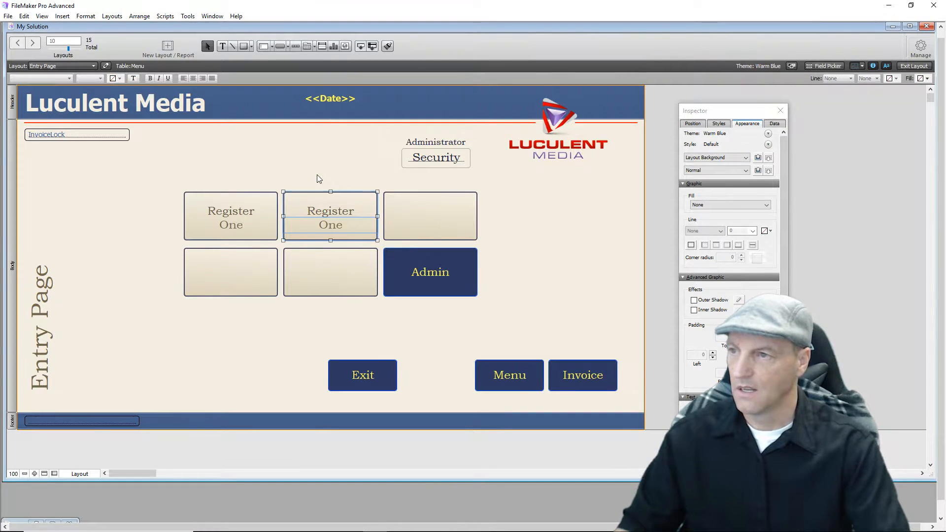
Change the copy's second line to 'Two' and nudge both second lines down equally.
{"action": "double_click", "coordinate": [336, 227]}
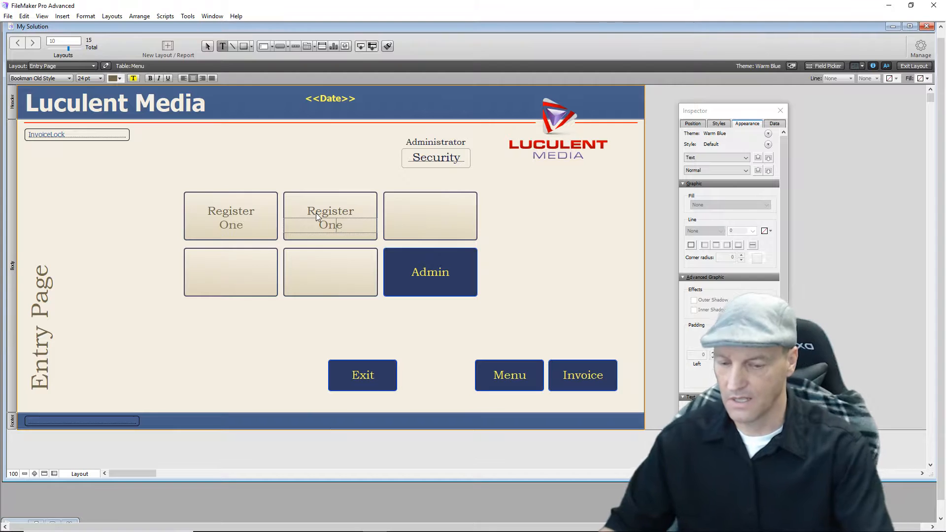
{"action": "key", "text": "BackSpace"}
{"action": "key", "text": "BackSpace"}
{"action": "key", "text": "Delete"}
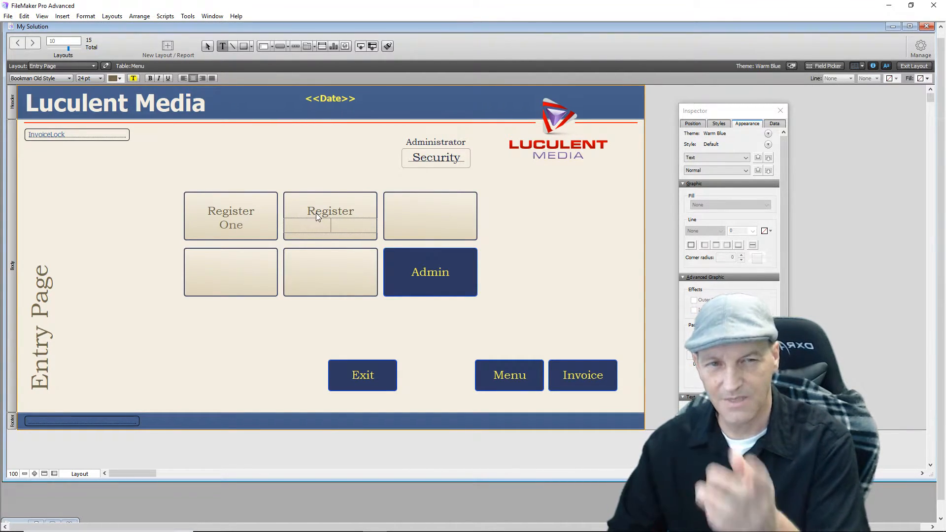
{"action": "type", "text": "Two"}
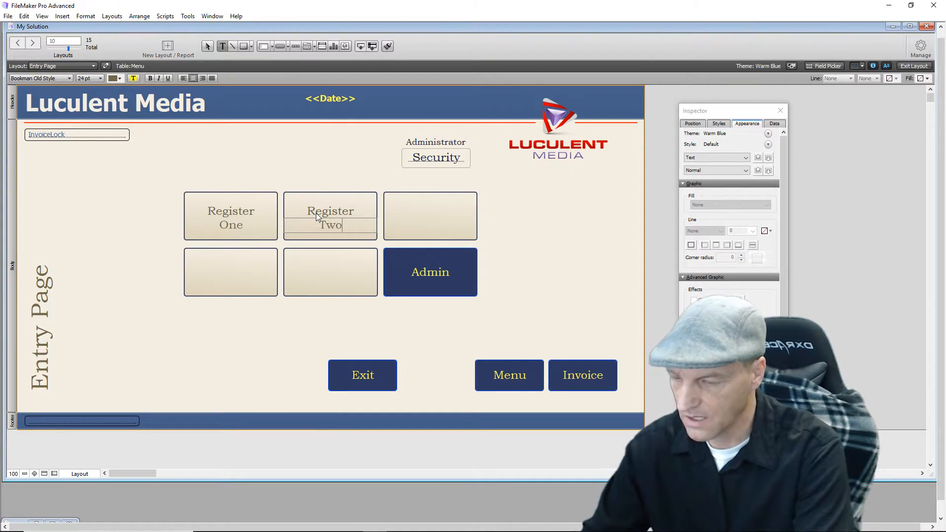
{"action": "left_click", "coordinate": [327, 154]}
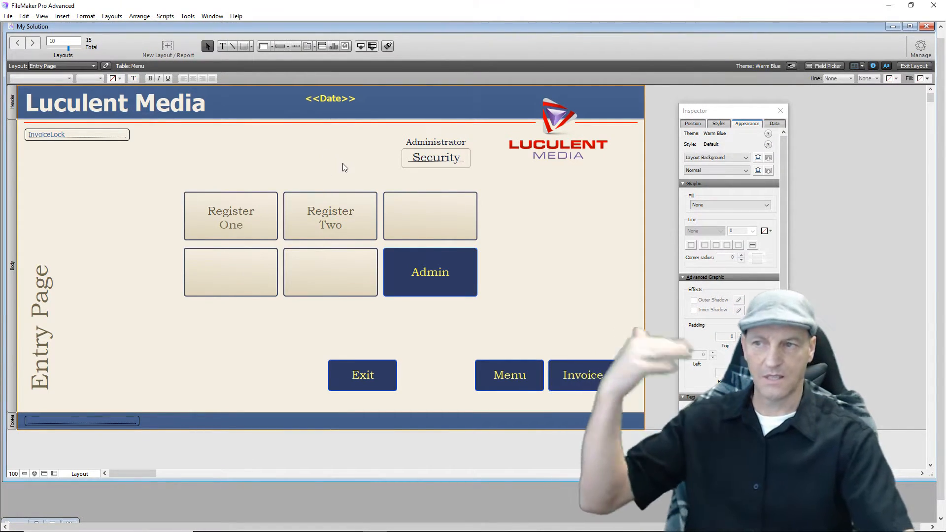
{"action": "left_click", "coordinate": [330, 227]}
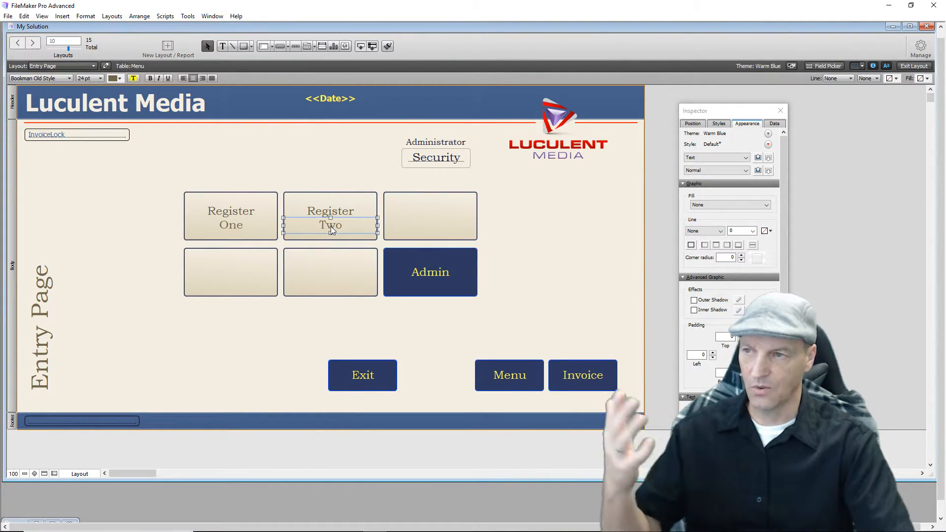
{"action": "key", "text": "Down"}
{"action": "key", "text": "Down"}
{"action": "key", "text": "Down"}
{"action": "left_click", "coordinate": [232, 228]}
{"action": "key", "text": "Down"}
{"action": "key", "text": "Down"}
{"action": "key", "text": "Down"}
{"action": "left_click", "coordinate": [264, 161]}
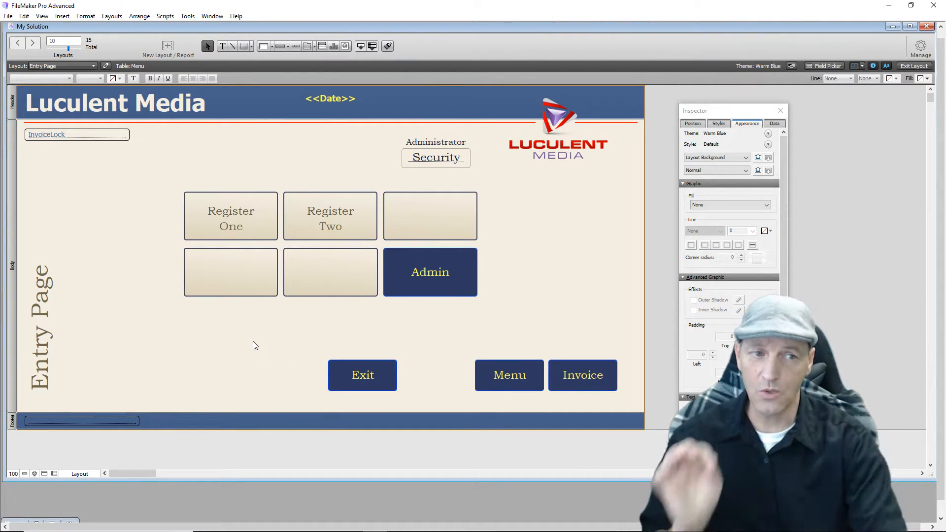
Put Exit beside Menu, then move Exit, Menu and Invoice under the grid, stretched to its width.
{"action": "left_click", "coordinate": [364, 378]}
{"action": "left_click_drag", "start_coordinate": [365, 378], "coordinate": [434, 376]}
{"action": "left_click", "coordinate": [295, 366]}
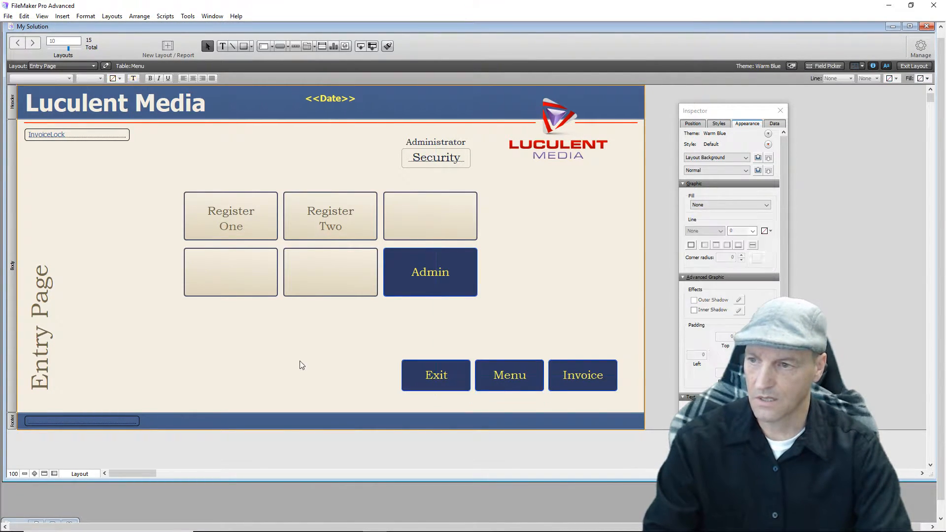
{"action": "left_click_drag", "start_coordinate": [382, 362], "coordinate": [633, 398]}
{"action": "left_click_drag", "start_coordinate": [522, 378], "coordinate": [306, 344]}
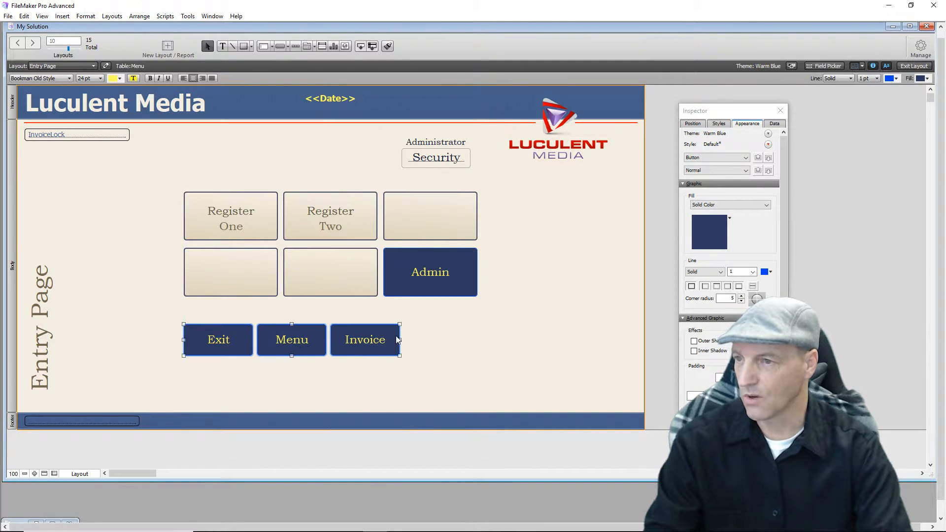
{"action": "left_click_drag", "start_coordinate": [399, 340], "coordinate": [478, 340]}
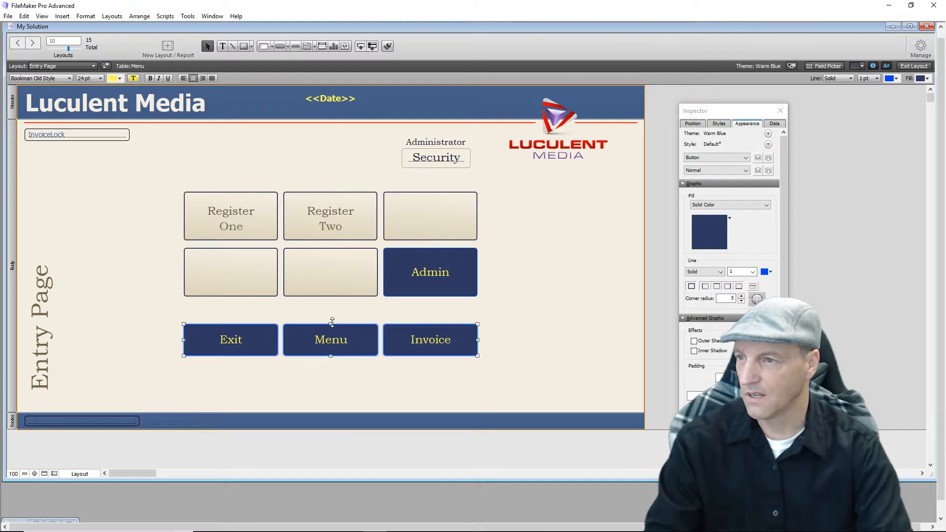
{"action": "left_click_drag", "start_coordinate": [333, 322], "coordinate": [332, 325]}
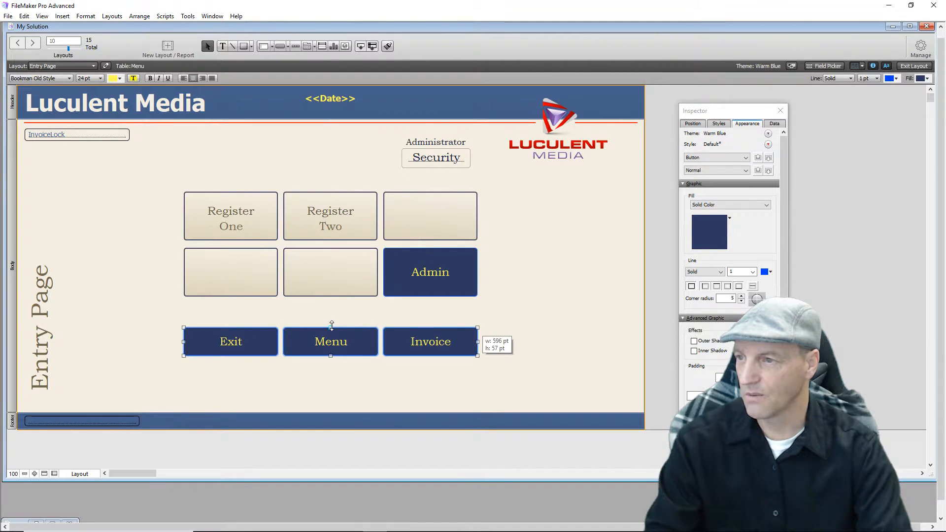
{"action": "left_click", "coordinate": [331, 380]}
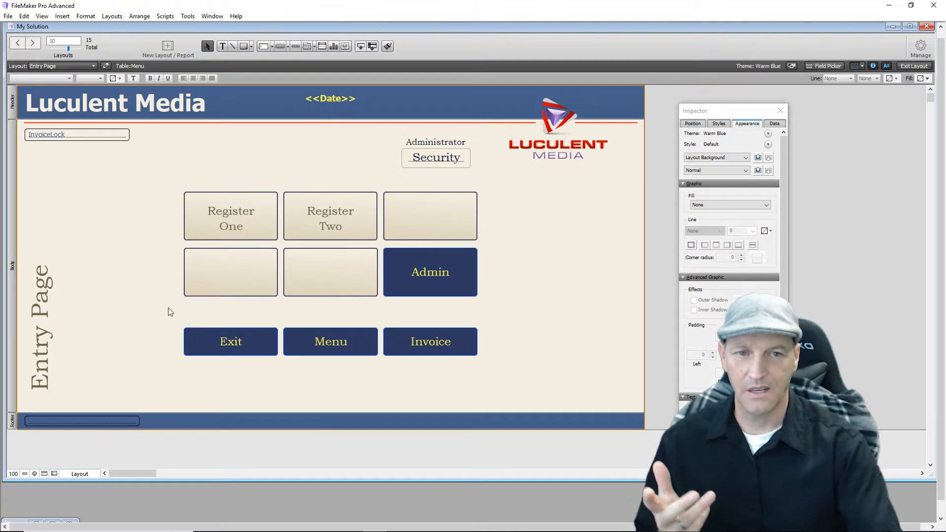
Relabel the Exit button as 'Time Card'.
{"action": "double_click", "coordinate": [247, 342]}
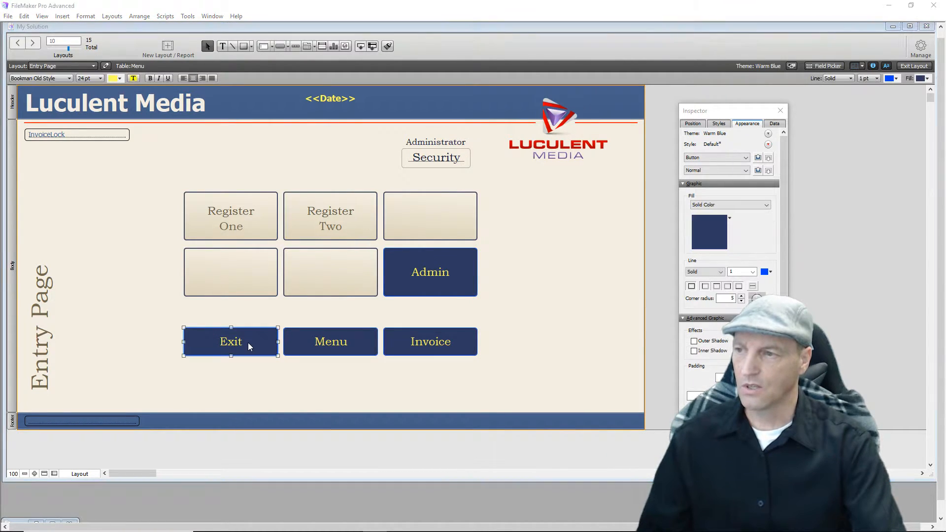
{"action": "double_click", "coordinate": [301, 377]}
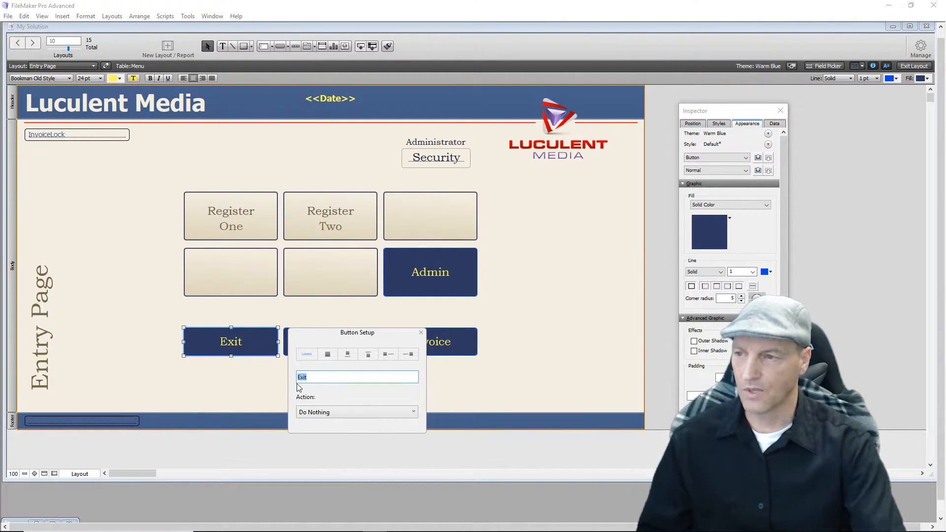
{"action": "type", "text": "T"}
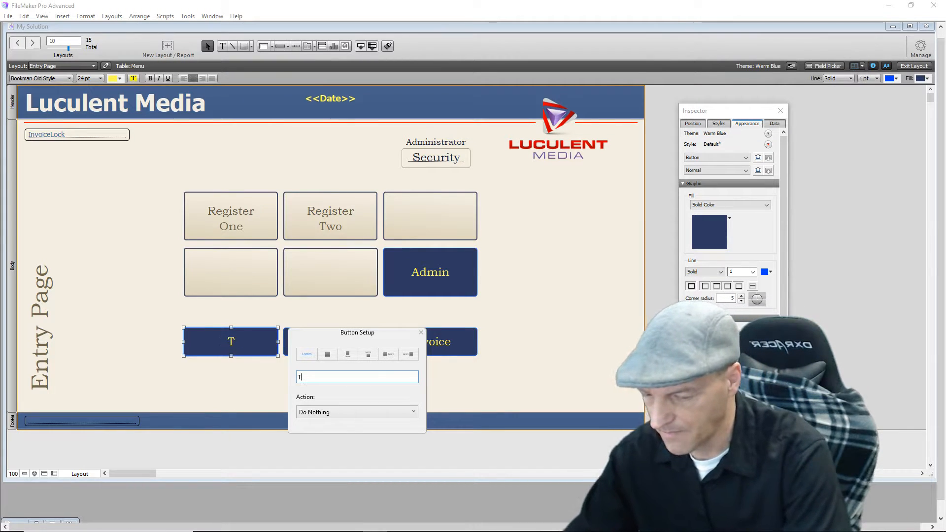
{"action": "type", "text": "ime"}
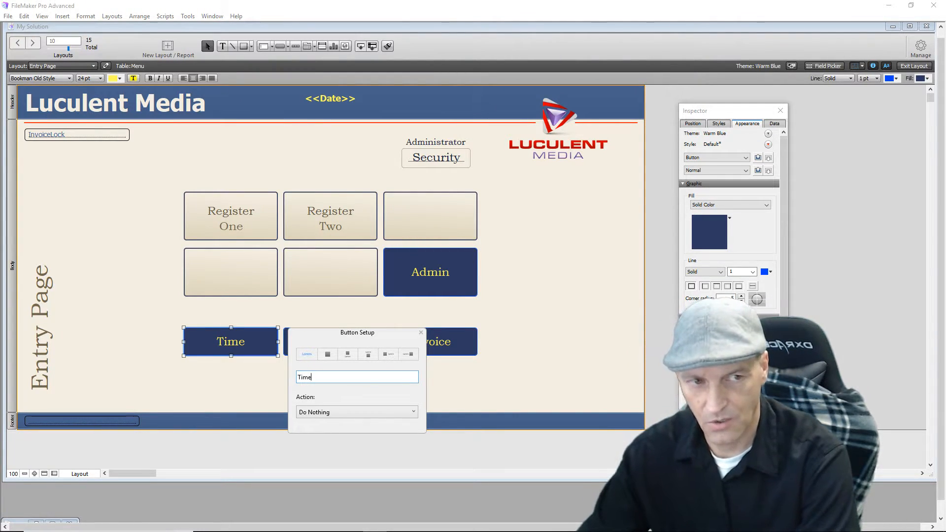
{"action": "type", "text": " Card"}
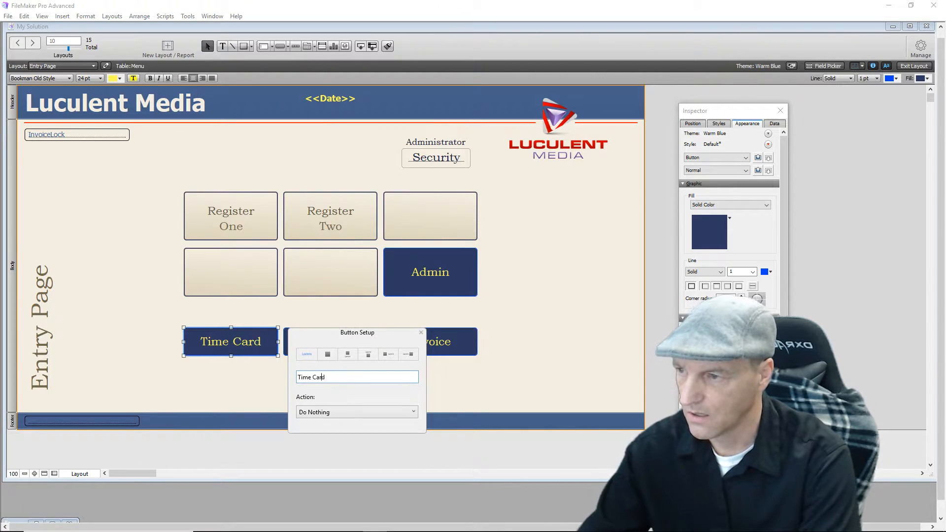
{"action": "left_click", "coordinate": [139, 351]}
Replace the Menu button's label with 'Inventory'.
{"action": "double_click", "coordinate": [346, 344]}
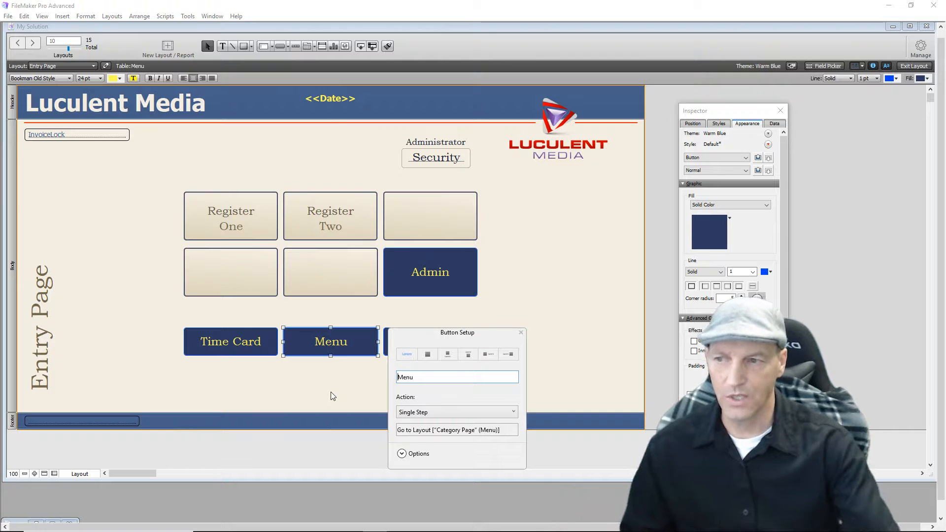
{"action": "key", "text": "Delete"}
{"action": "key", "text": "Delete"}
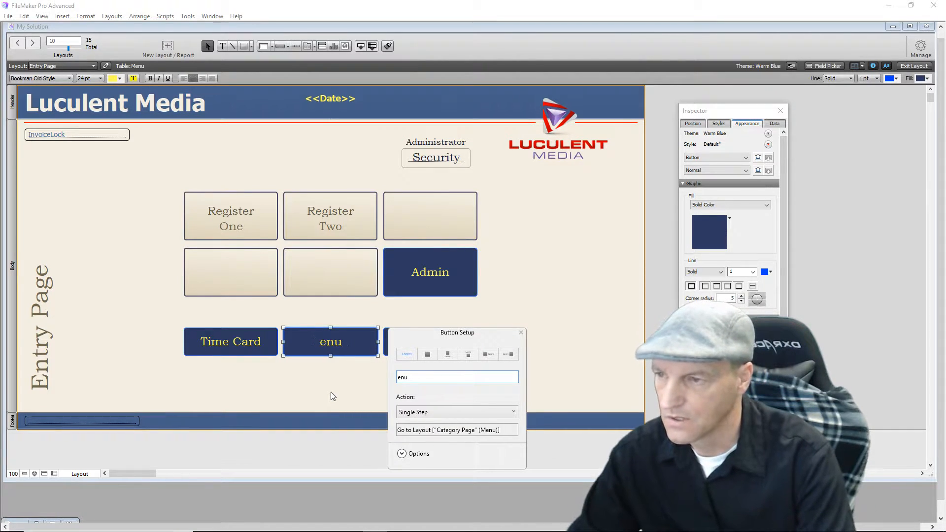
{"action": "key", "text": "Delete"}
{"action": "key", "text": "Delete"}
{"action": "type", "text": "Inventory"}
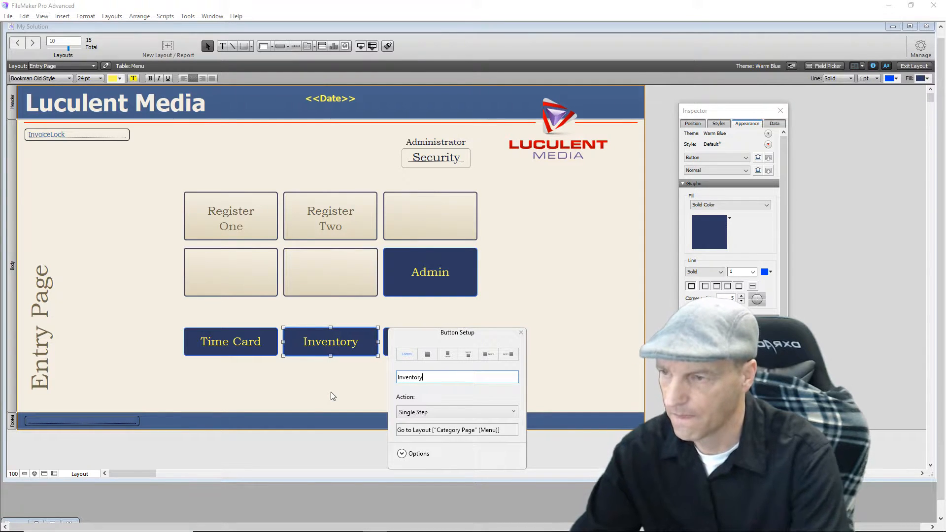
Close Button Setup, keeping the new 'Inventory' label.
{"action": "left_click", "coordinate": [316, 376]}
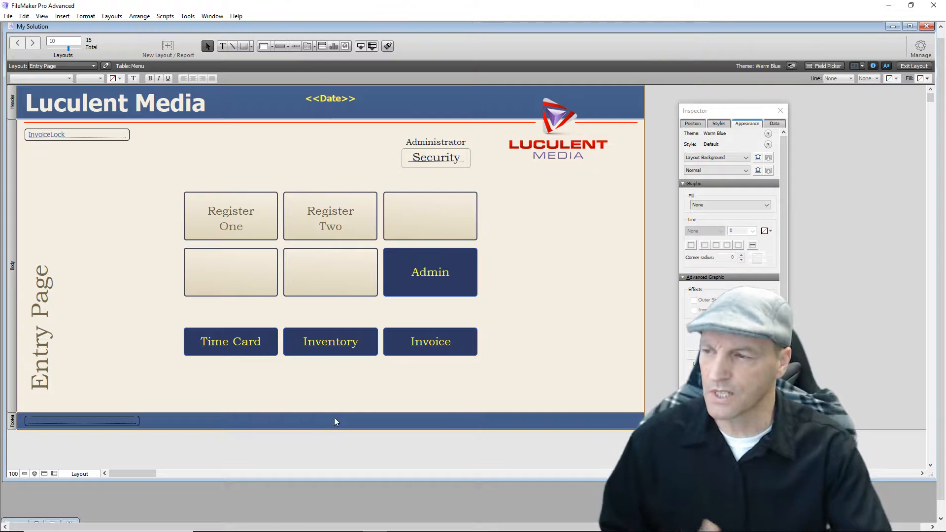
Replace the Invoice button's label text with 'Unused' and close Button Setup.
{"action": "double_click", "coordinate": [463, 338]}
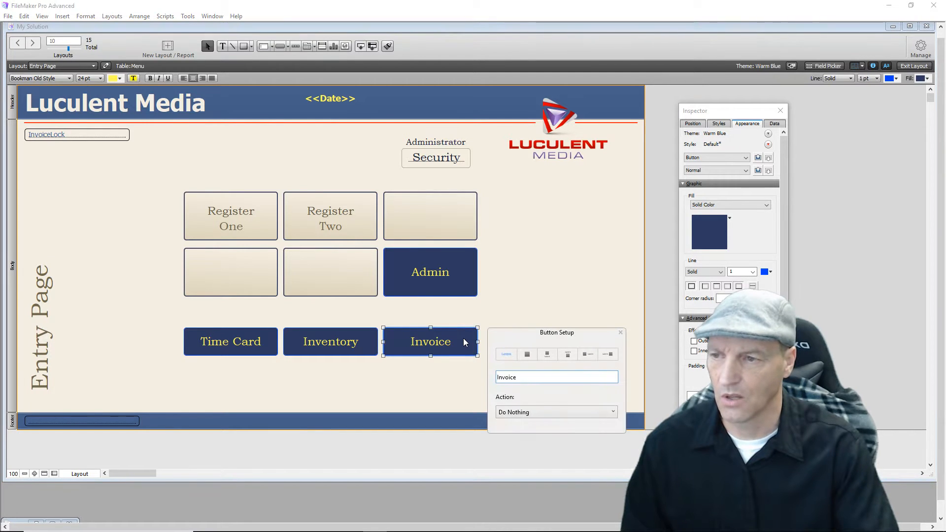
{"action": "left_click_drag", "start_coordinate": [521, 377], "coordinate": [495, 381]}
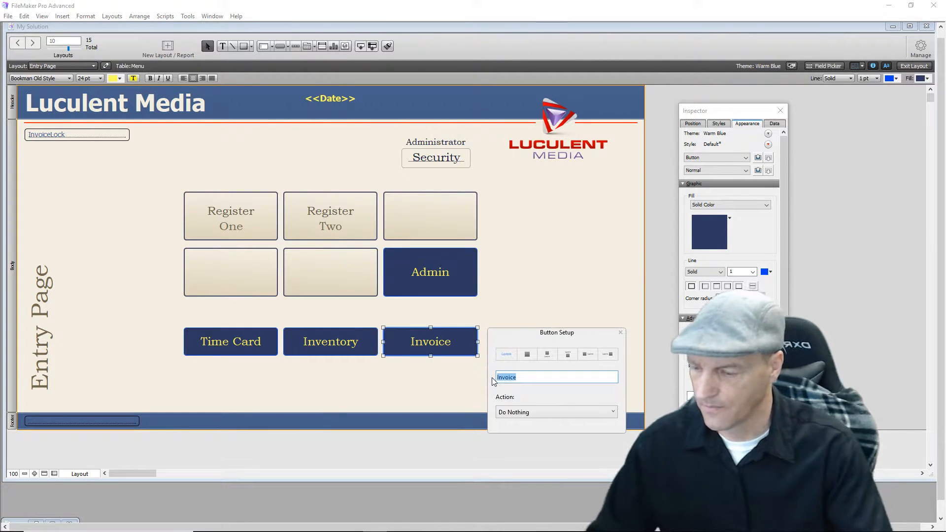
{"action": "type", "text": "Unused"}
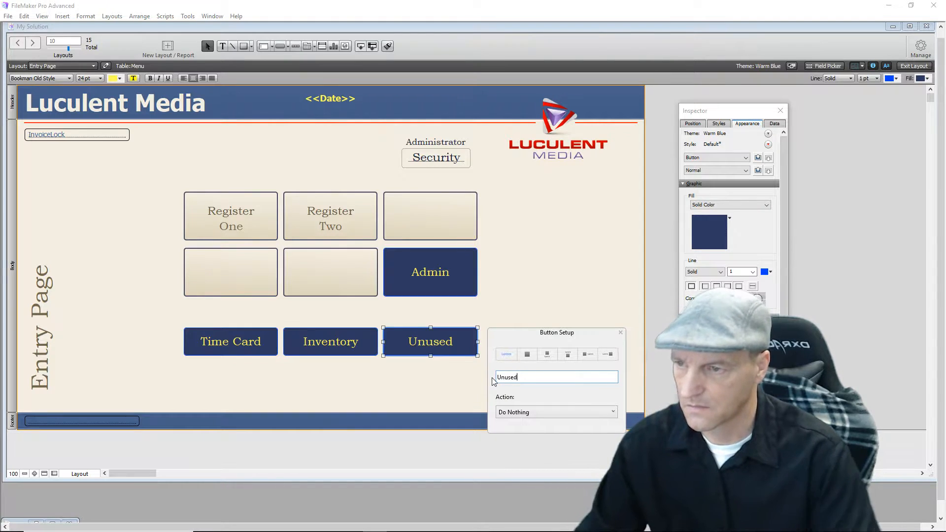
{"action": "left_click", "coordinate": [565, 287]}
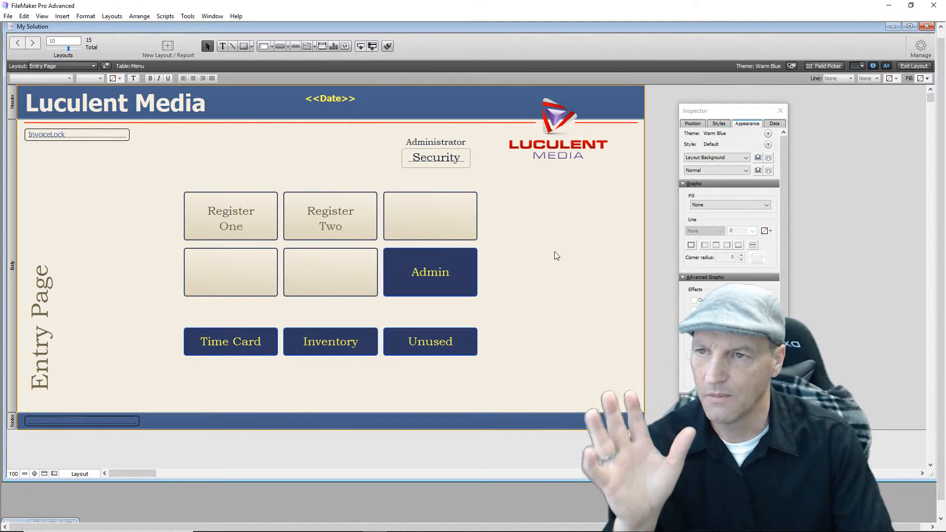
Test in Browse mode, enter the administrator password to open Admin Window, then edit its layout.
{"action": "left_click", "coordinate": [904, 67]}
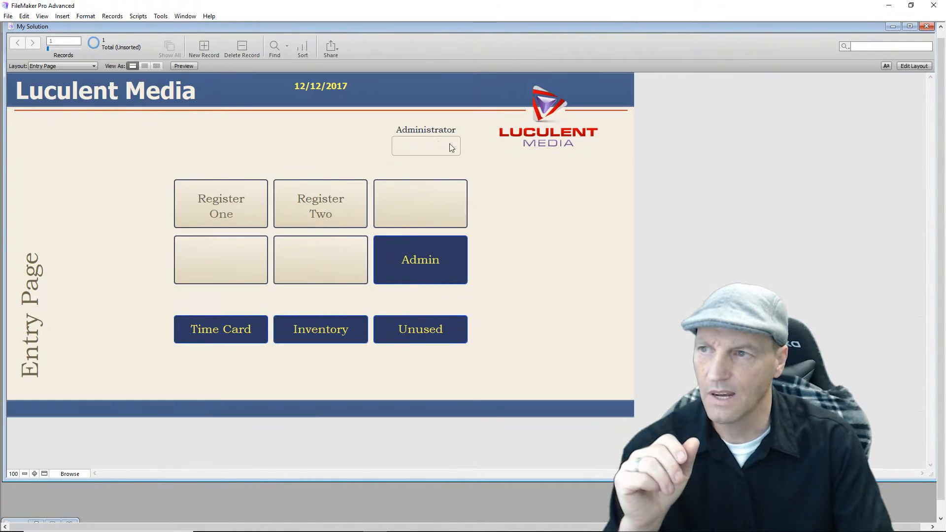
{"action": "left_click", "coordinate": [421, 143]}
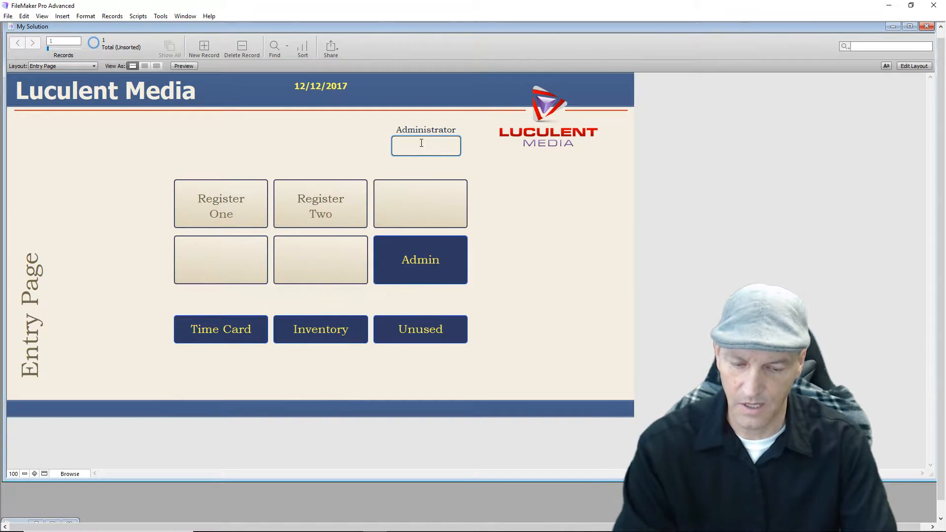
{"action": "type", "text": "1234"}
{"action": "left_click", "coordinate": [434, 268]}
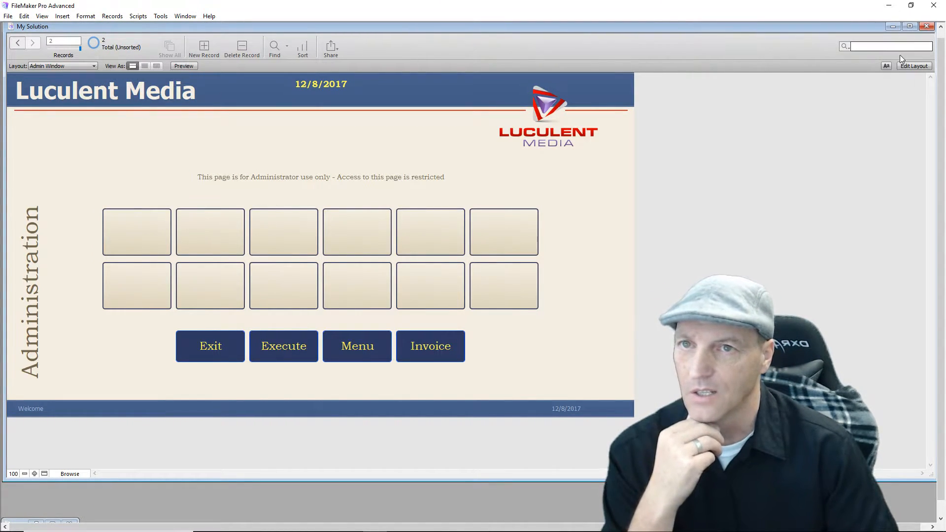
{"action": "left_click", "coordinate": [910, 67]}
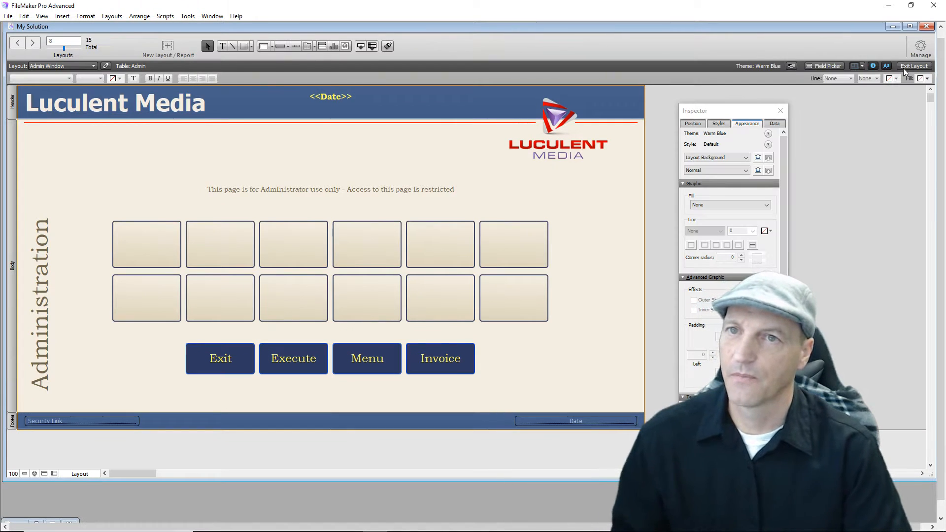
Check the layout list in Manage Layouts, then hide the Inspector panel.
{"action": "left_click", "coordinate": [924, 44]}
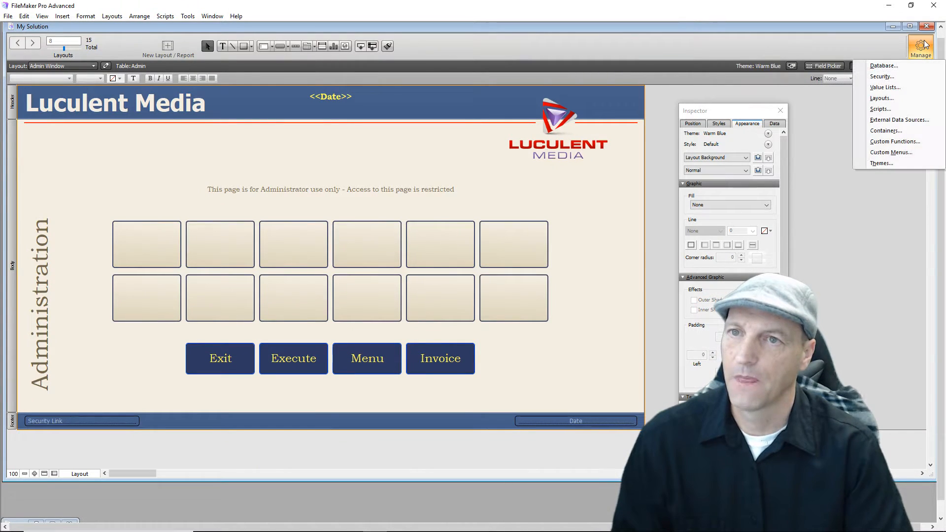
{"action": "left_click", "coordinate": [893, 105]}
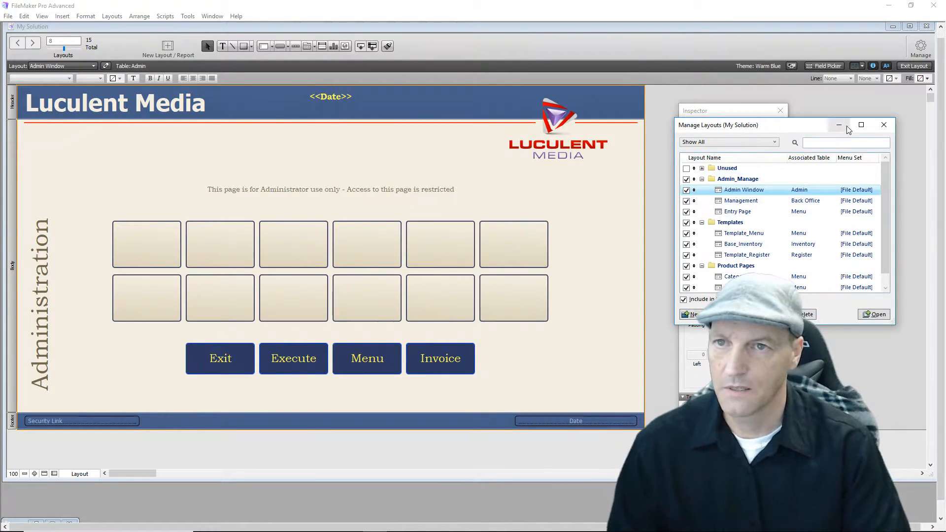
{"action": "left_click", "coordinate": [881, 126]}
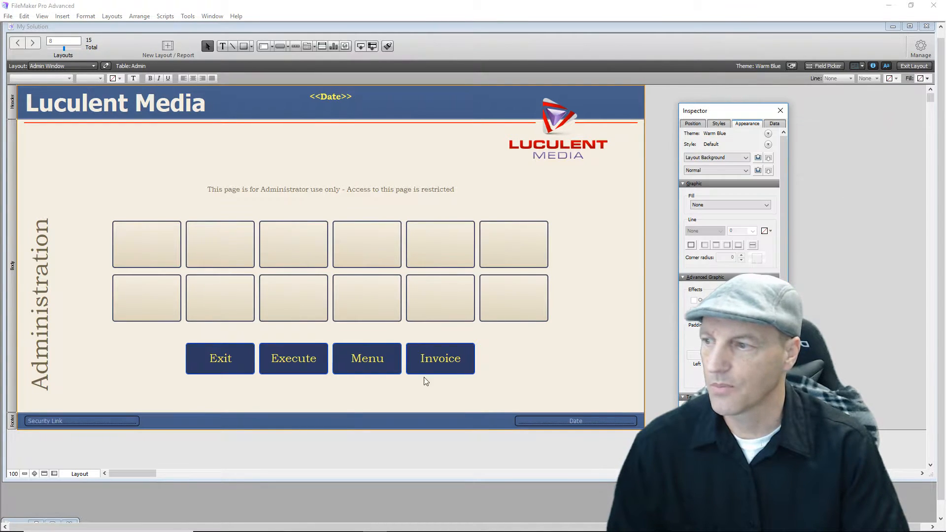
{"action": "left_click", "coordinate": [780, 112]}
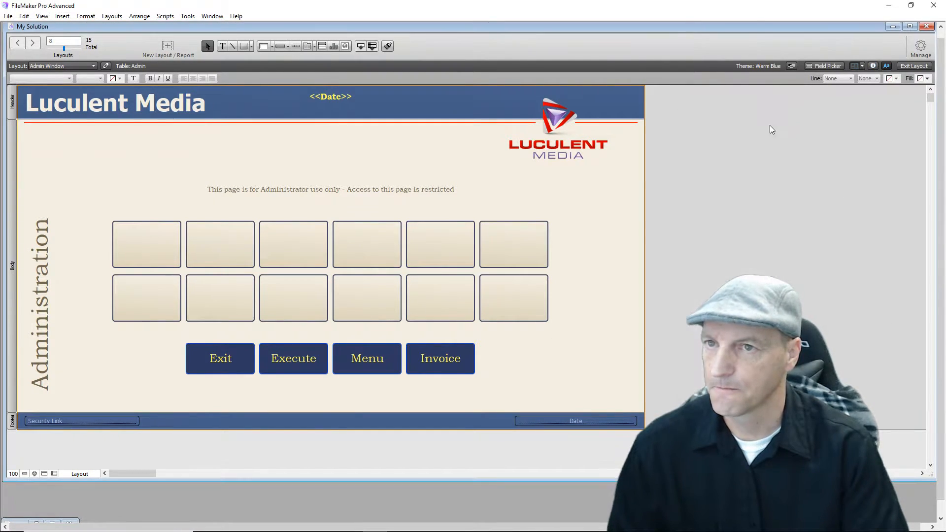
Set the Exit button to a single step: Go to Layout 'Entry Page'.
{"action": "double_click", "coordinate": [243, 354]}
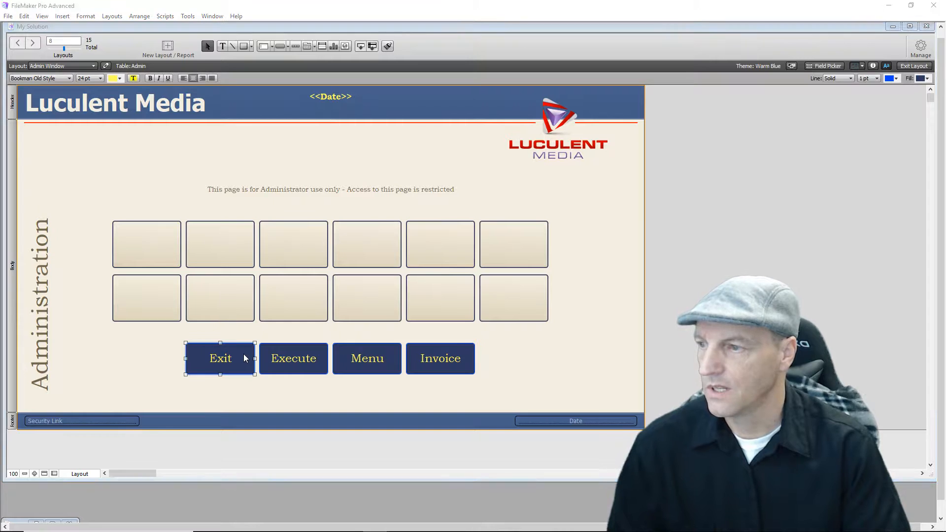
{"action": "left_click", "coordinate": [320, 427]}
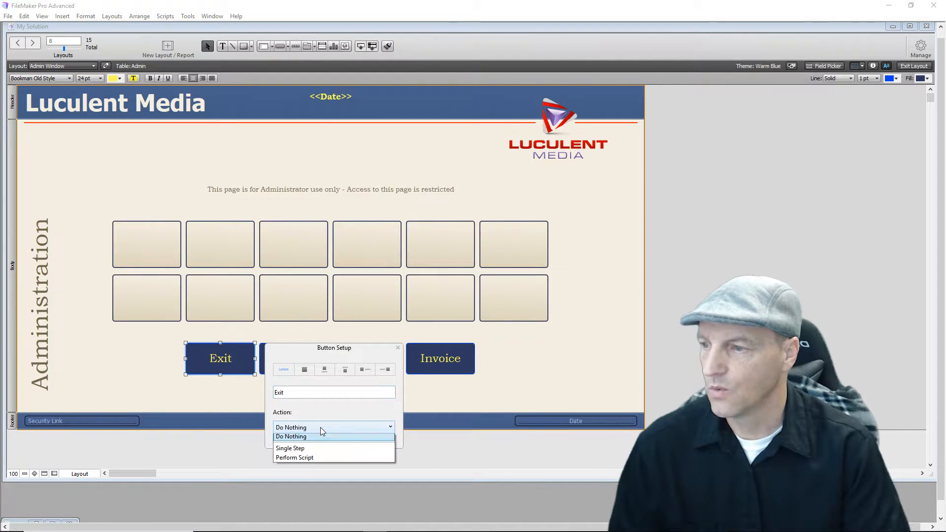
{"action": "left_click", "coordinate": [315, 449]}
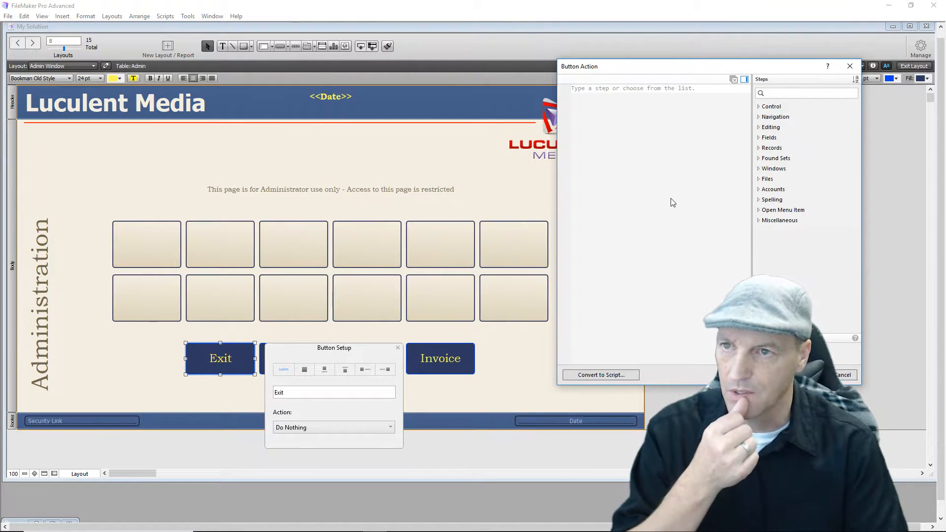
{"action": "type", "text": "Go"}
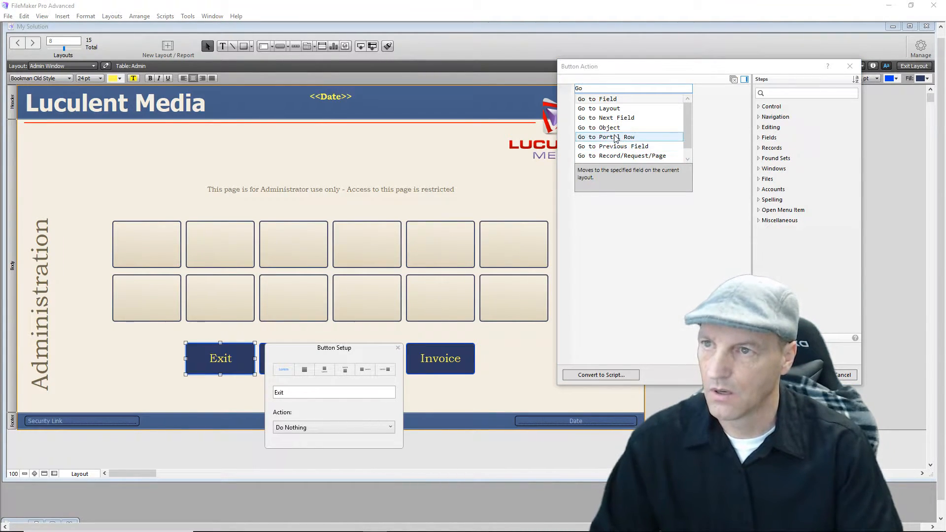
{"action": "left_click", "coordinate": [604, 108]}
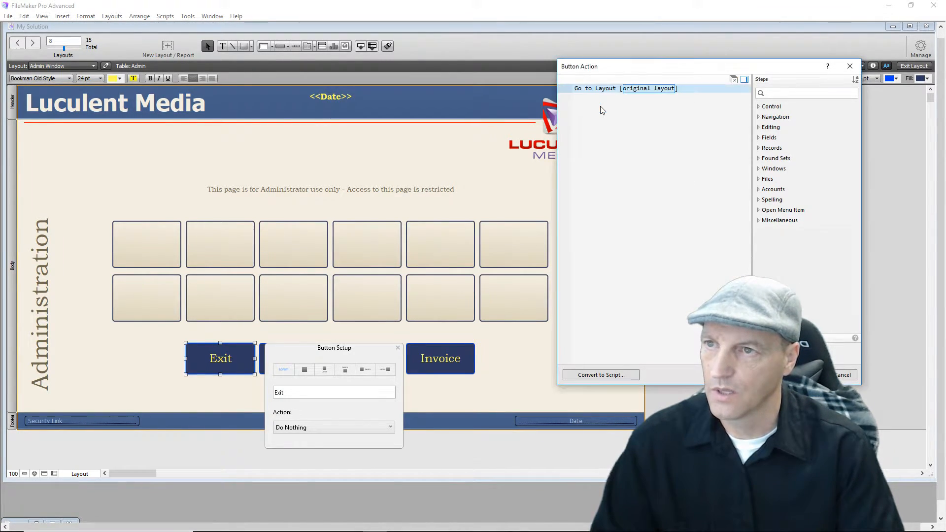
{"action": "left_click", "coordinate": [632, 88]}
{"action": "left_click", "coordinate": [640, 104]}
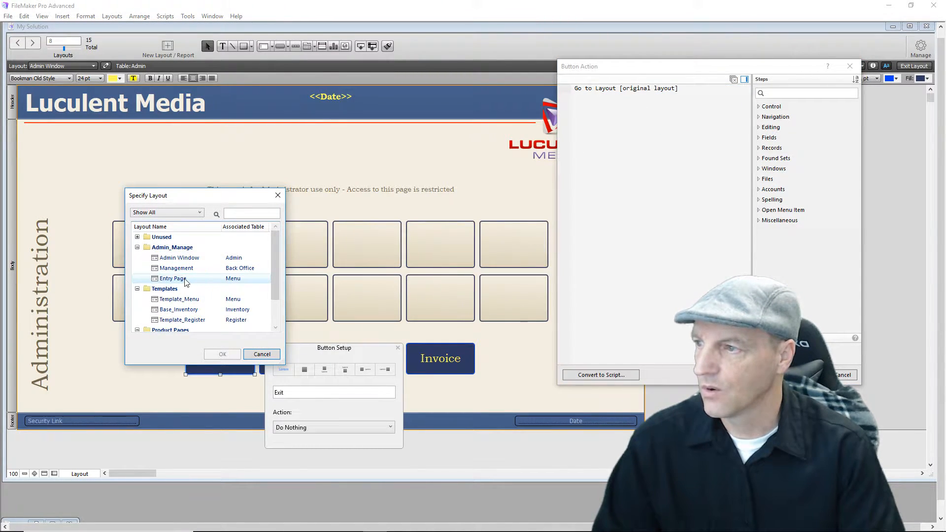
{"action": "double_click", "coordinate": [185, 279]}
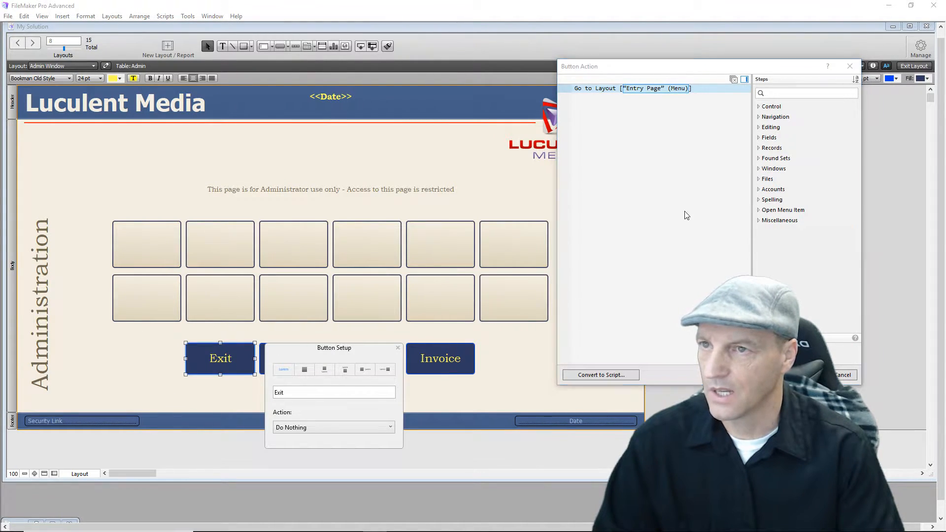
{"action": "left_click", "coordinate": [807, 375]}
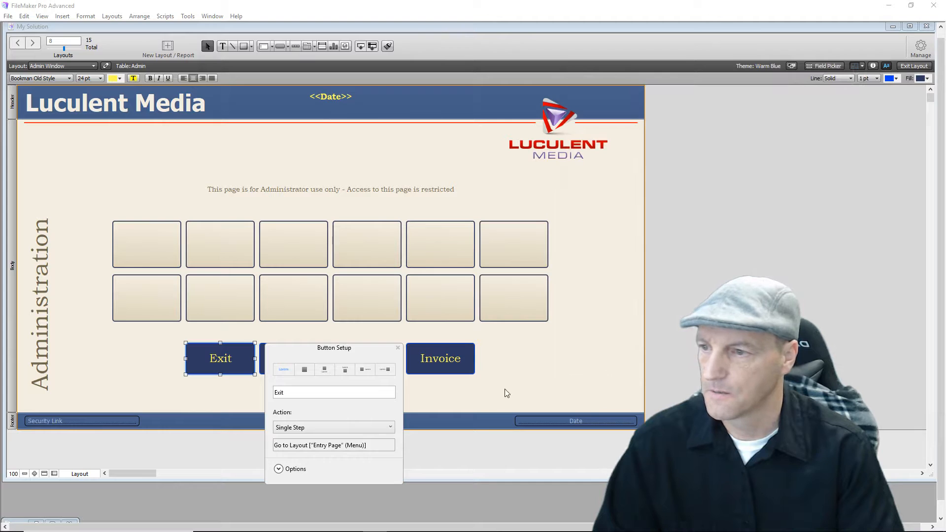
{"action": "left_click", "coordinate": [467, 407]}
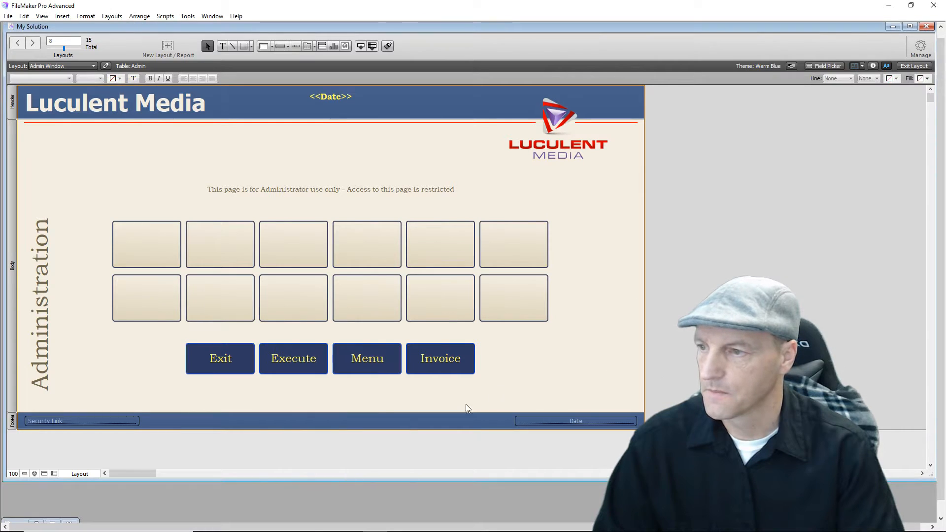
{"action": "left_click", "coordinate": [286, 365]}
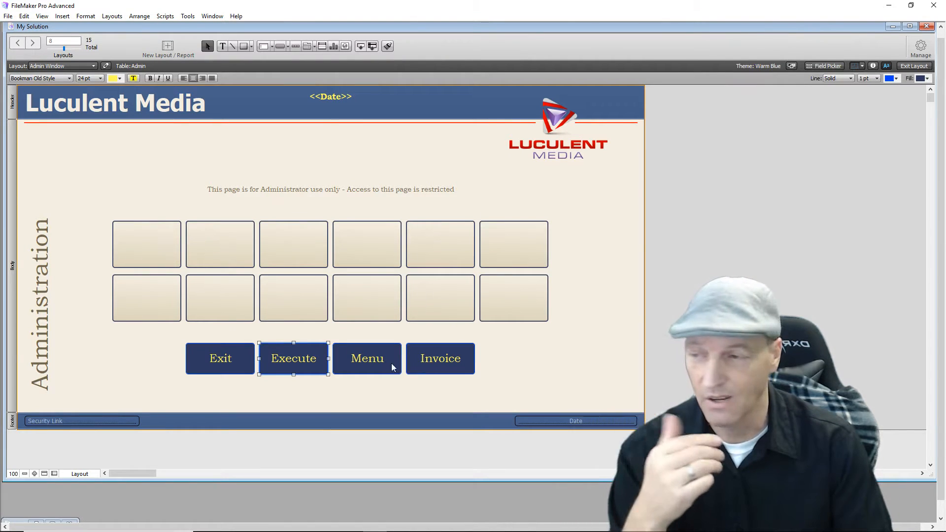
Relabel the Execute button as 'Unused' in Button Setup.
{"action": "double_click", "coordinate": [321, 358]}
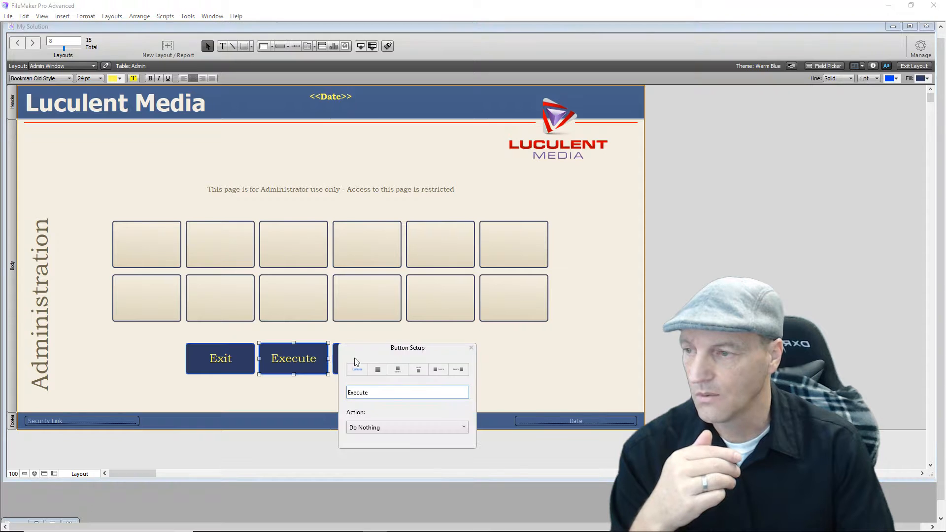
{"action": "left_click_drag", "start_coordinate": [391, 393], "coordinate": [320, 385]}
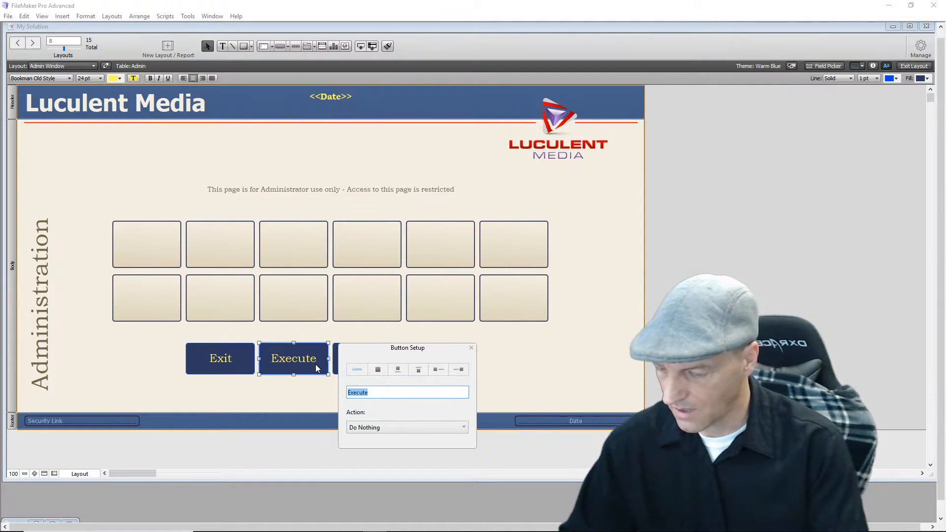
{"action": "type", "text": "Unused"}
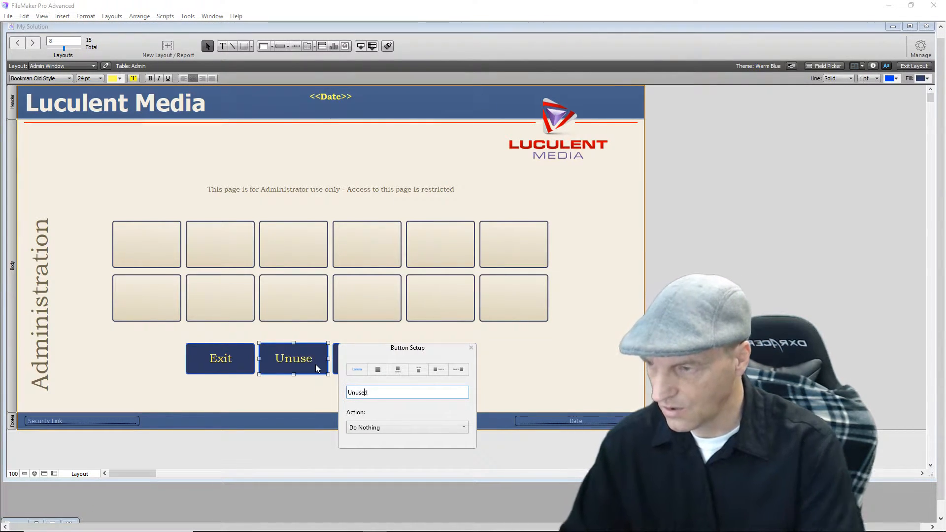
{"action": "left_click_drag", "start_coordinate": [371, 394], "coordinate": [340, 387]}
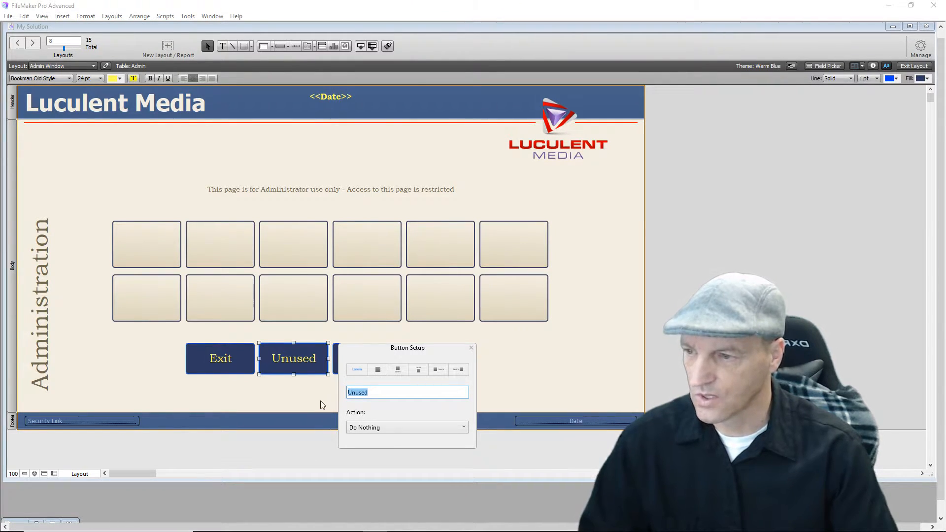
{"action": "left_click", "coordinate": [321, 396]}
Relabel the Menu button as 'Unused'.
{"action": "left_click", "coordinate": [391, 360]}
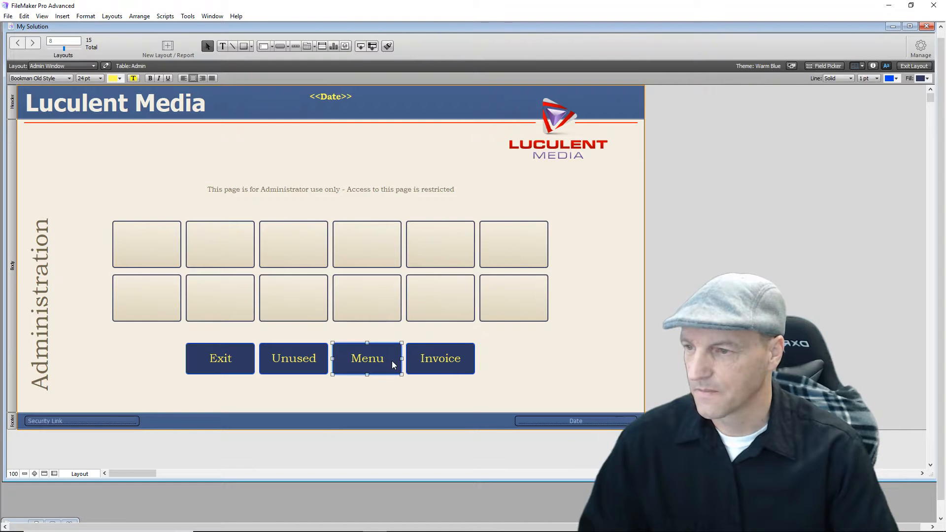
{"action": "double_click", "coordinate": [392, 361]}
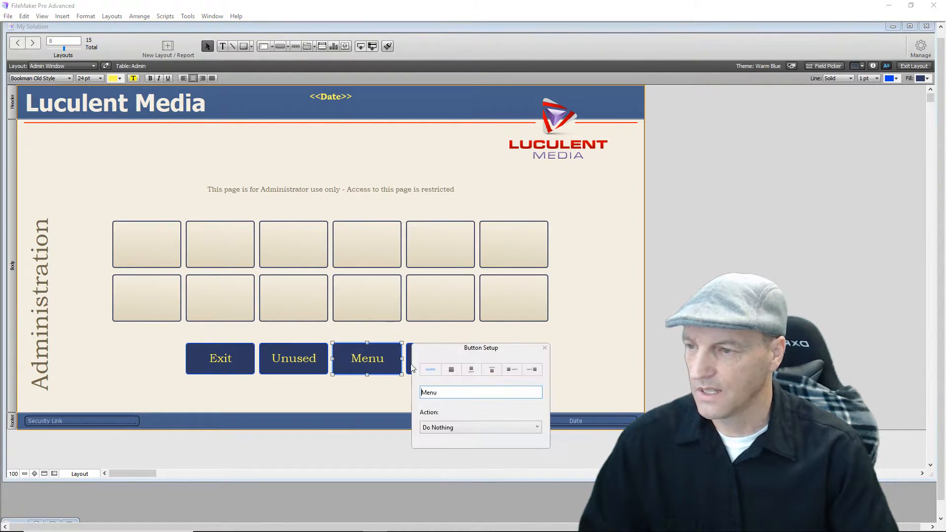
{"action": "left_click_drag", "start_coordinate": [443, 392], "coordinate": [409, 392]}
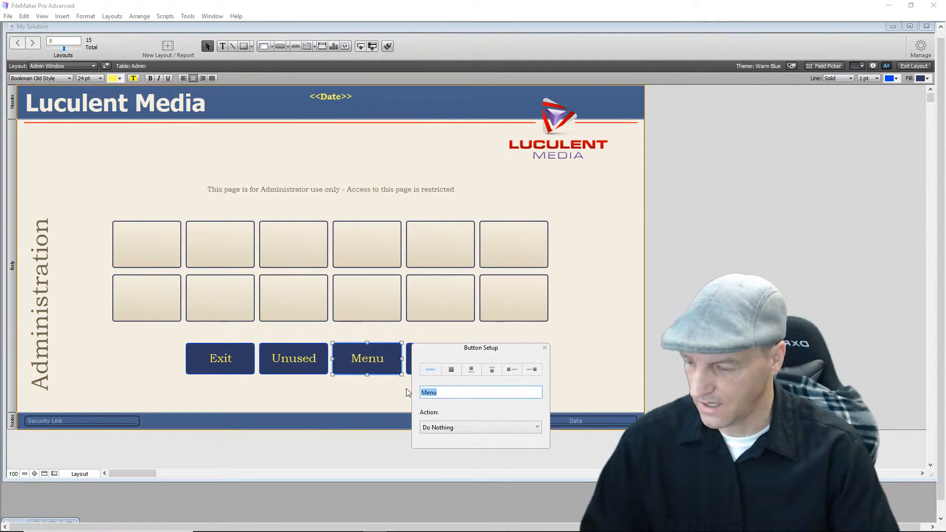
{"action": "type", "text": "Unused"}
{"action": "left_click", "coordinate": [383, 409]}
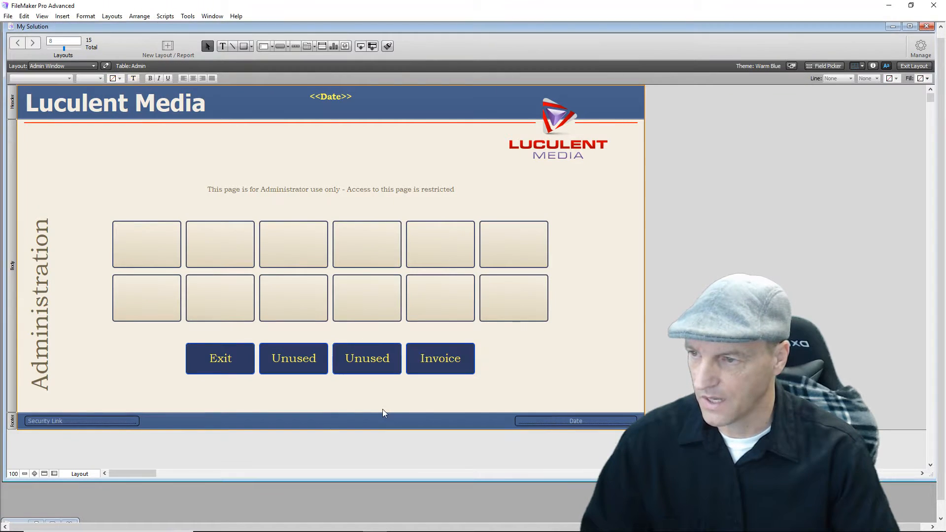
Relabel the Invoice button as 'Unused', giving an Exit, Unused, Unused, Unused row.
{"action": "double_click", "coordinate": [449, 362]}
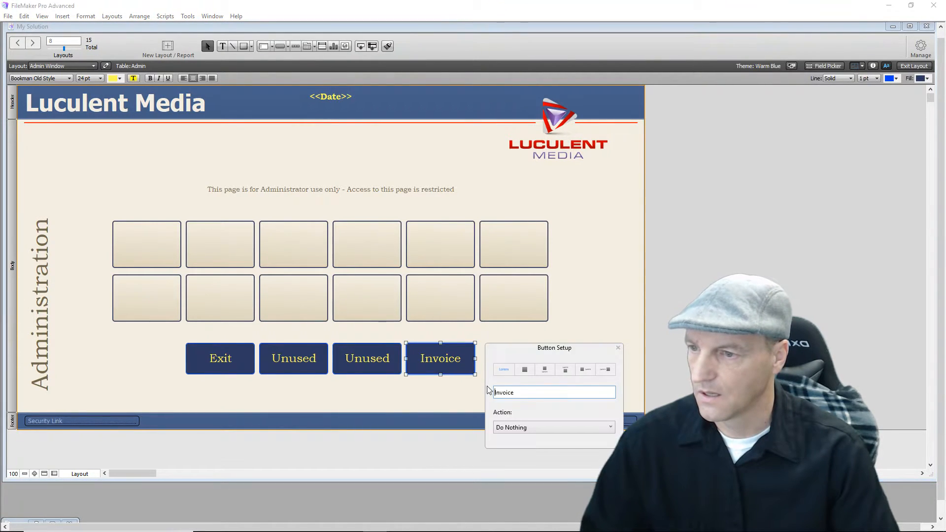
{"action": "key", "text": "ctrl+a"}
{"action": "type", "text": "Unused"}
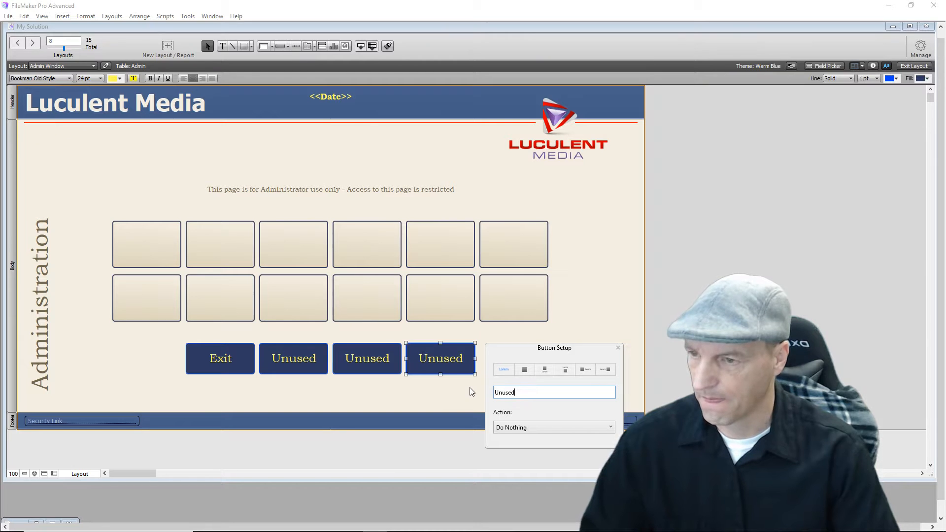
{"action": "left_click", "coordinate": [446, 397]}
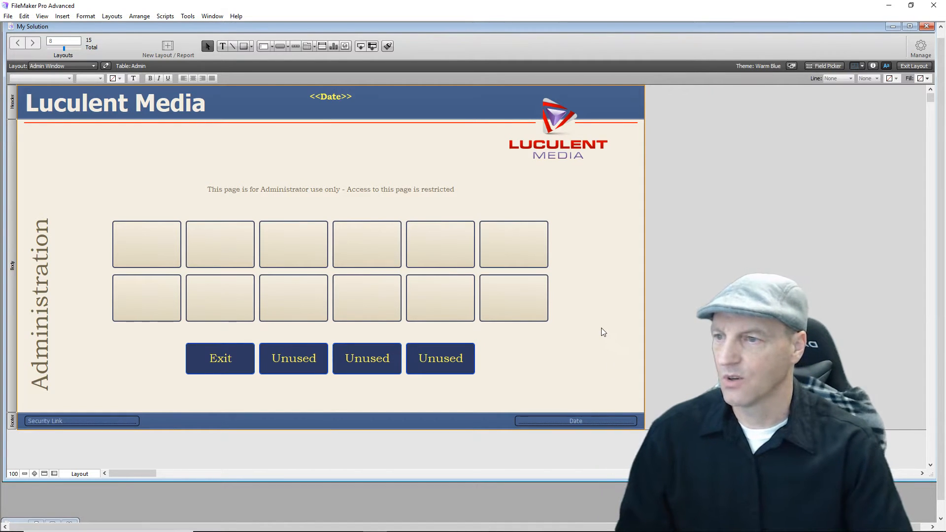
Preview the Admin Window's live date in Browse mode, then return to editing the layout.
{"action": "left_click", "coordinate": [912, 65]}
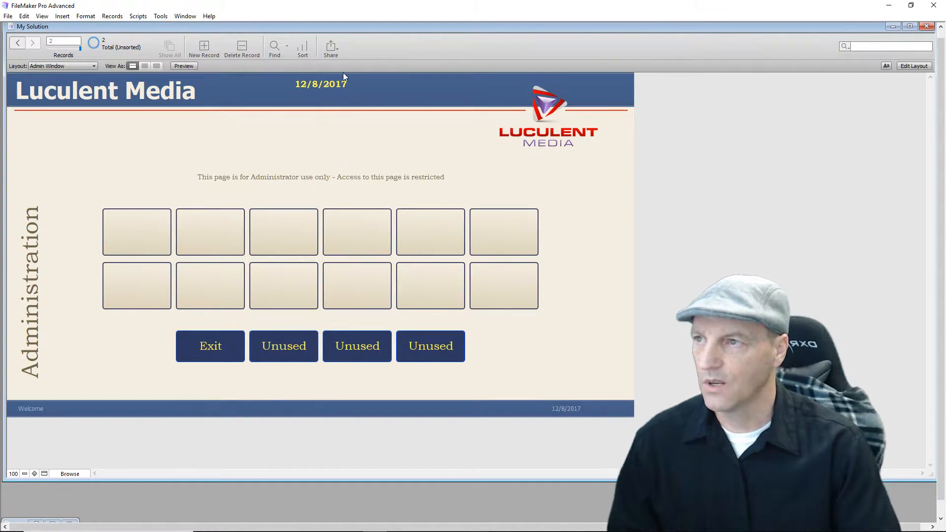
{"action": "left_click", "coordinate": [913, 66]}
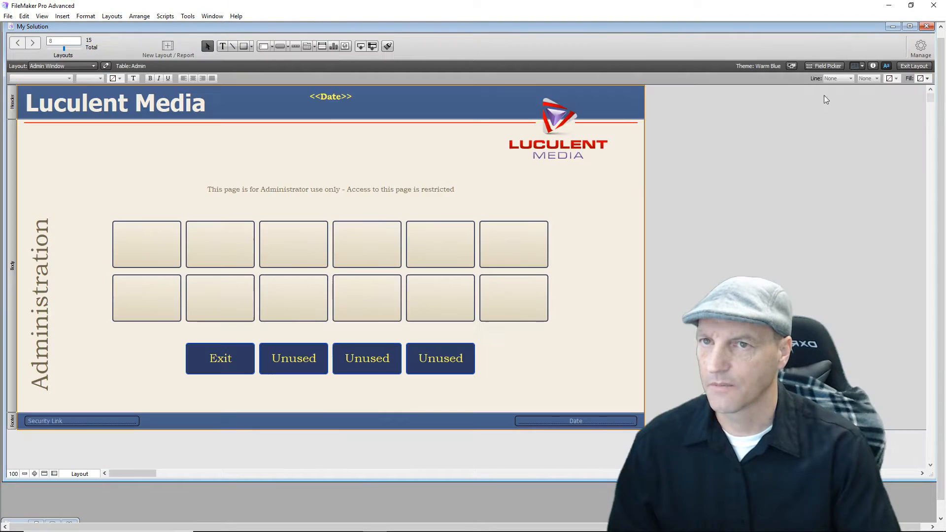
{"action": "double_click", "coordinate": [343, 97]}
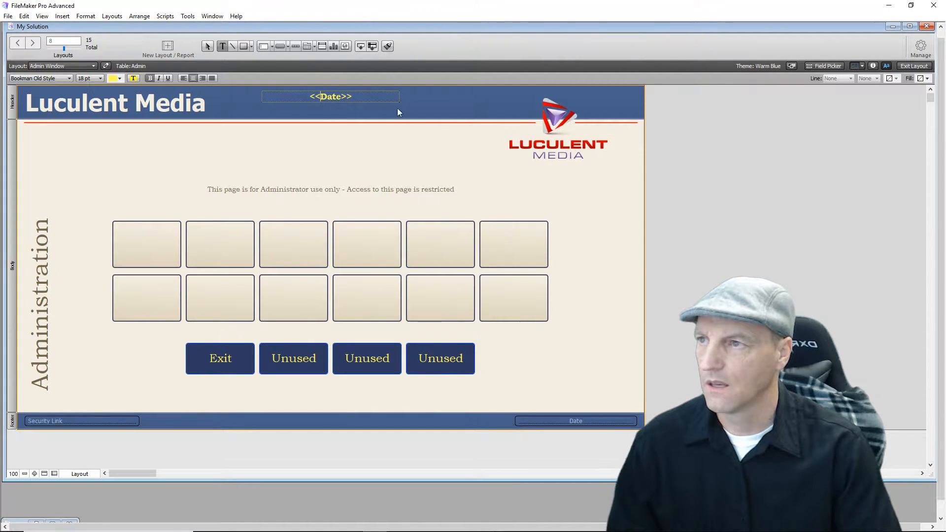
{"action": "key", "text": "Escape"}
{"action": "left_click", "coordinate": [918, 46]}
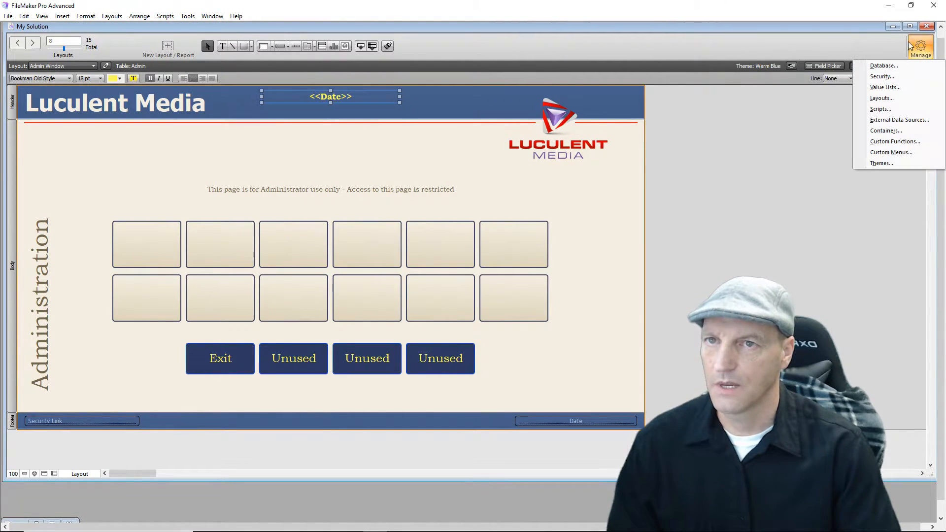
In Manage Database, switch the Date field's auto-enter from Creation to Modification Date.
{"action": "left_click", "coordinate": [891, 69]}
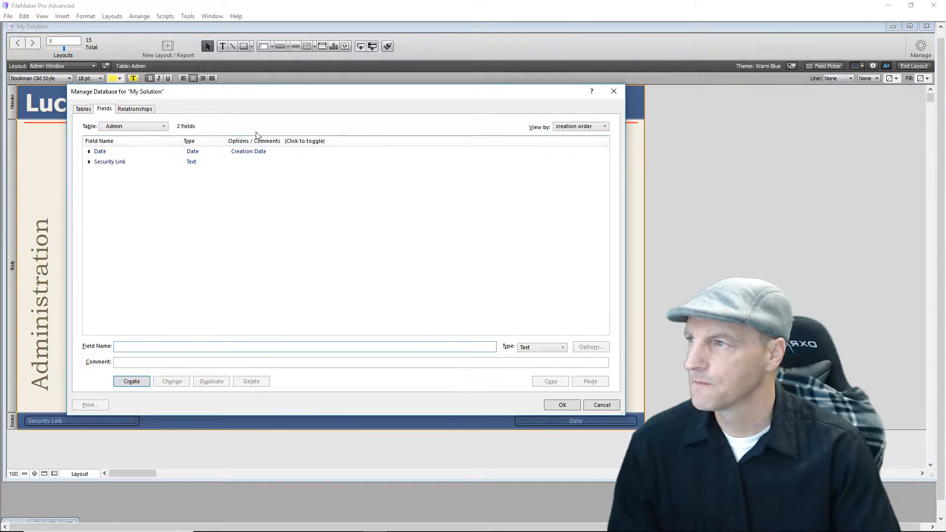
{"action": "double_click", "coordinate": [235, 153]}
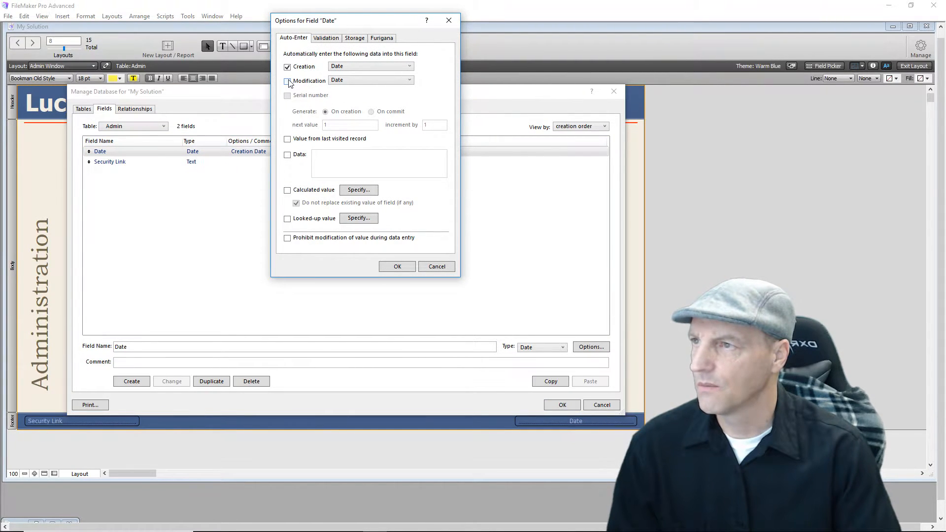
{"action": "left_click", "coordinate": [410, 80]}
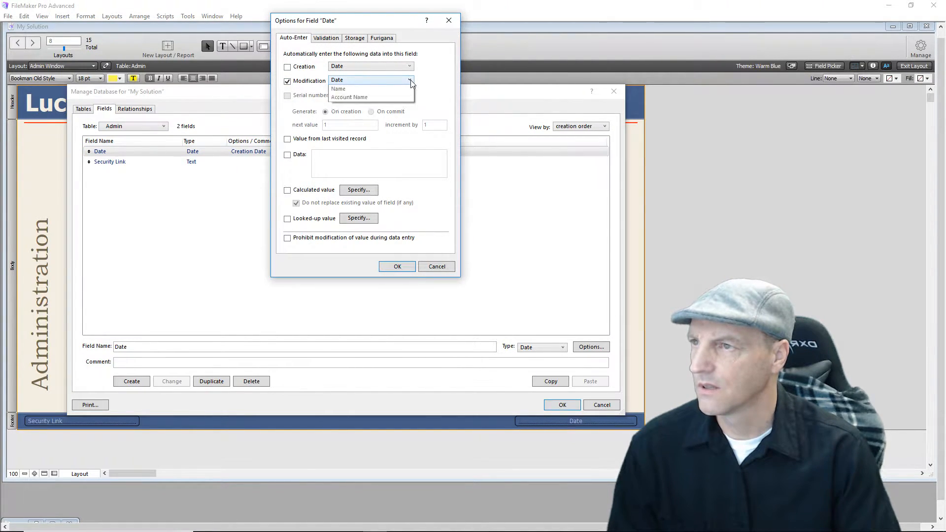
{"action": "left_click", "coordinate": [410, 81]}
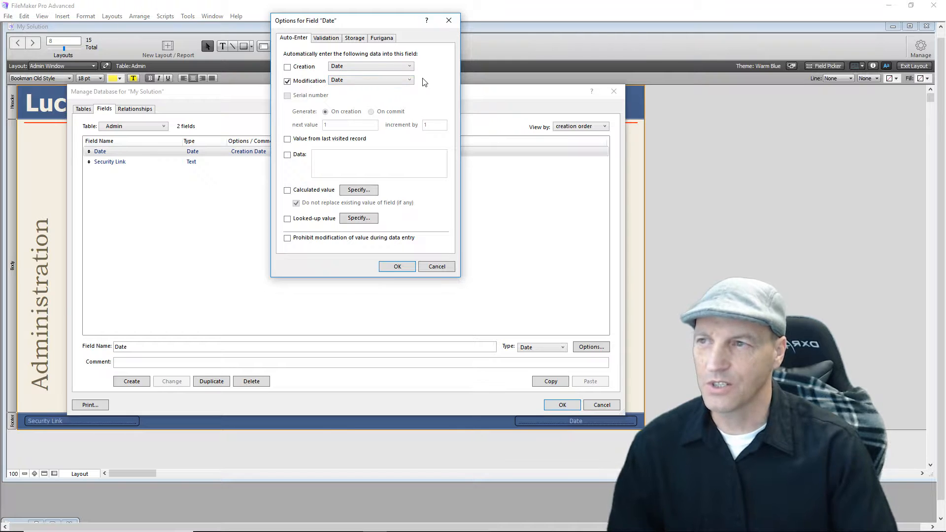
{"action": "left_click", "coordinate": [409, 80]}
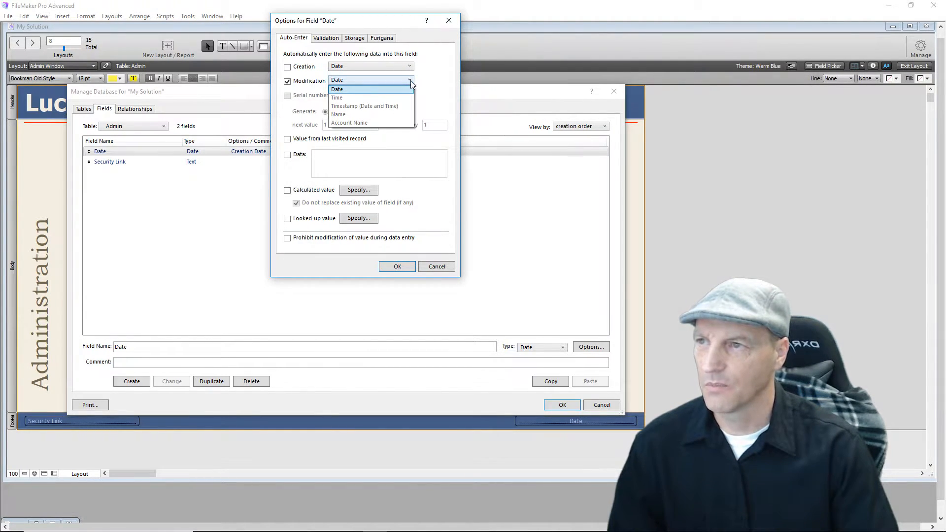
{"action": "left_click", "coordinate": [410, 81]}
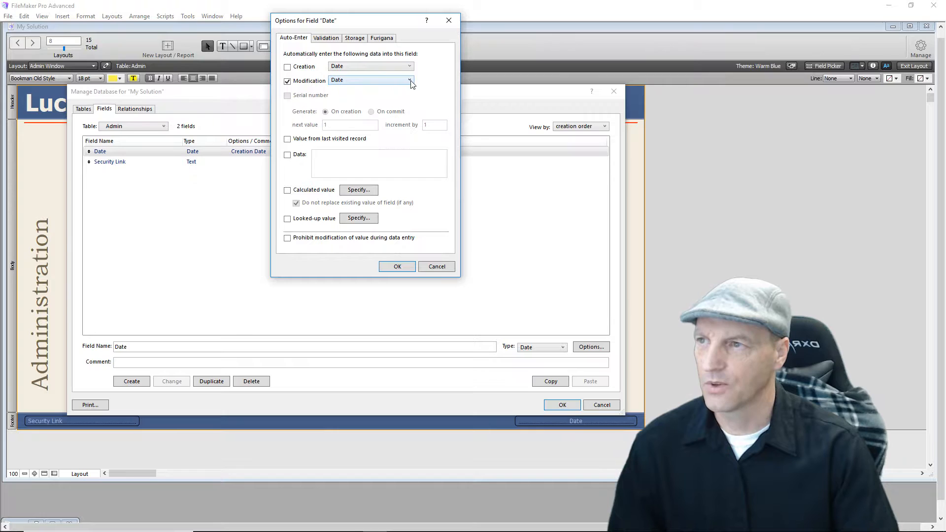
{"action": "left_click", "coordinate": [409, 270]}
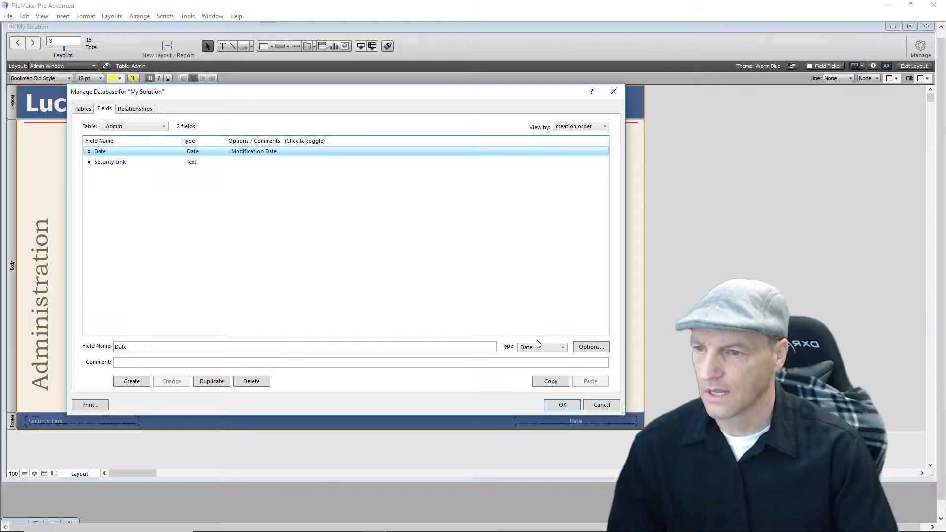
Keep the Date field's type as Date and save the field changes.
{"action": "left_click", "coordinate": [563, 347]}
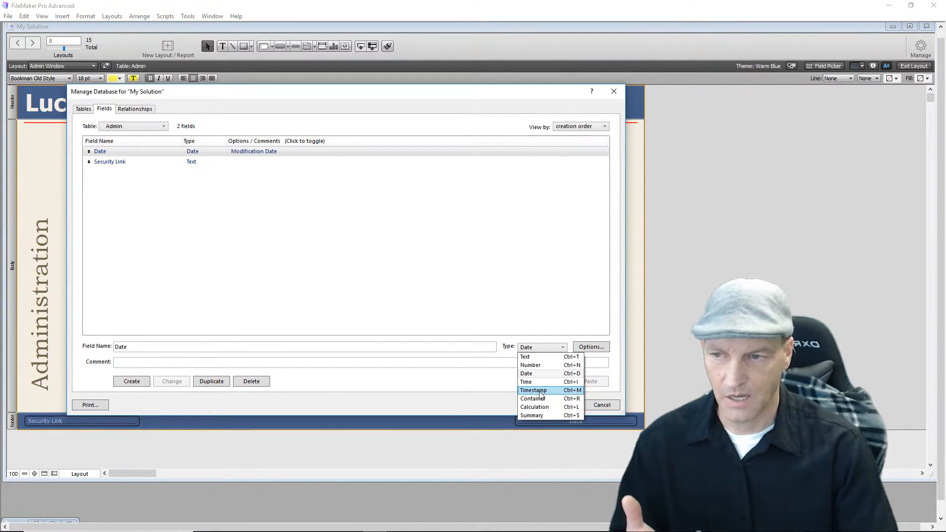
{"action": "left_click", "coordinate": [537, 319]}
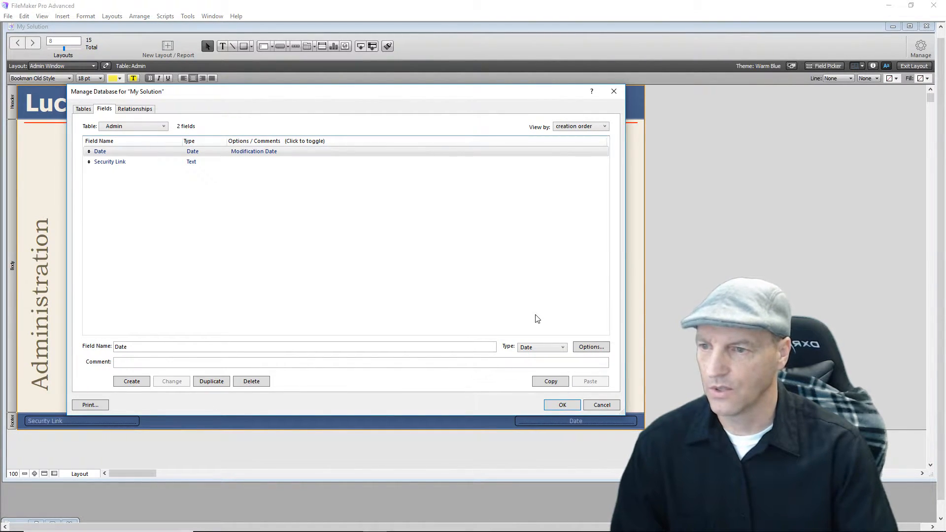
{"action": "left_click", "coordinate": [558, 405]}
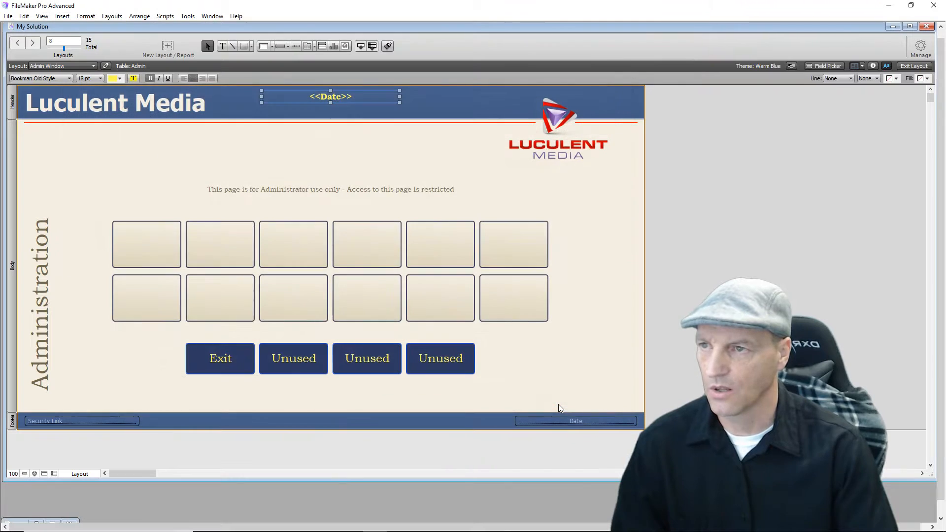
In Browse mode, enter the administrator code, open Admin, and confirm Exit returns to the Entry Page.
{"action": "left_click", "coordinate": [912, 66]}
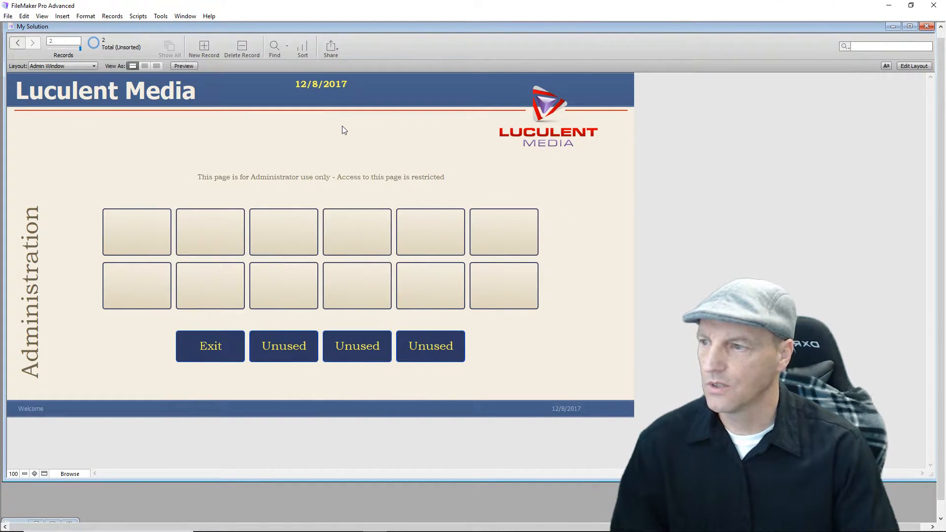
{"action": "left_click", "coordinate": [233, 344]}
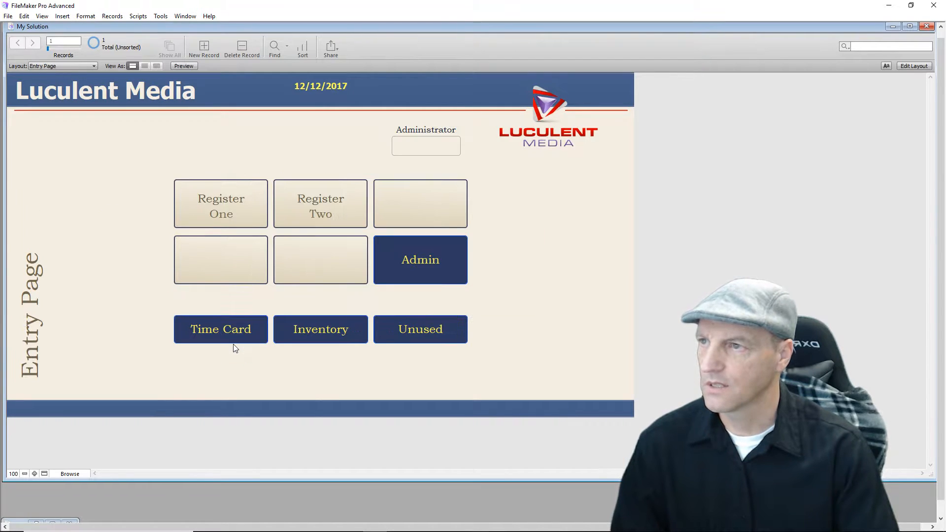
{"action": "left_click", "coordinate": [425, 143]}
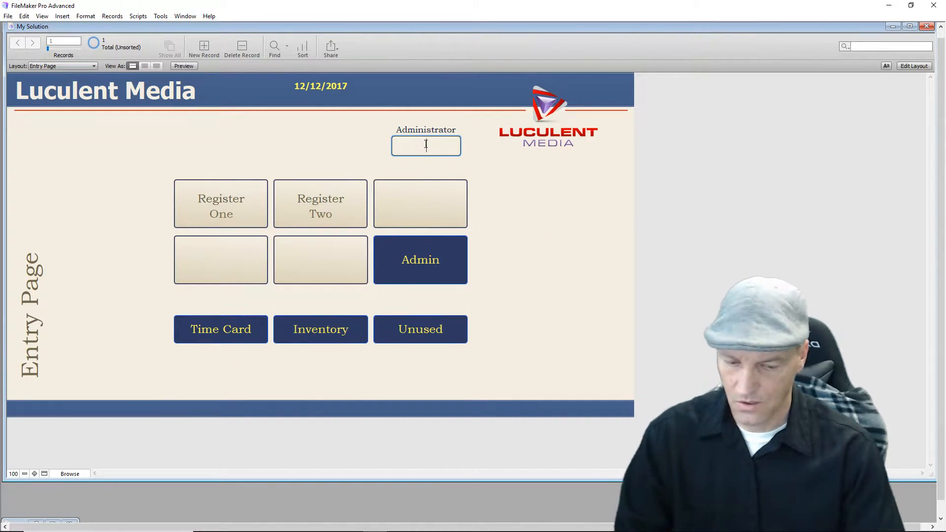
{"action": "type", "text": "1234"}
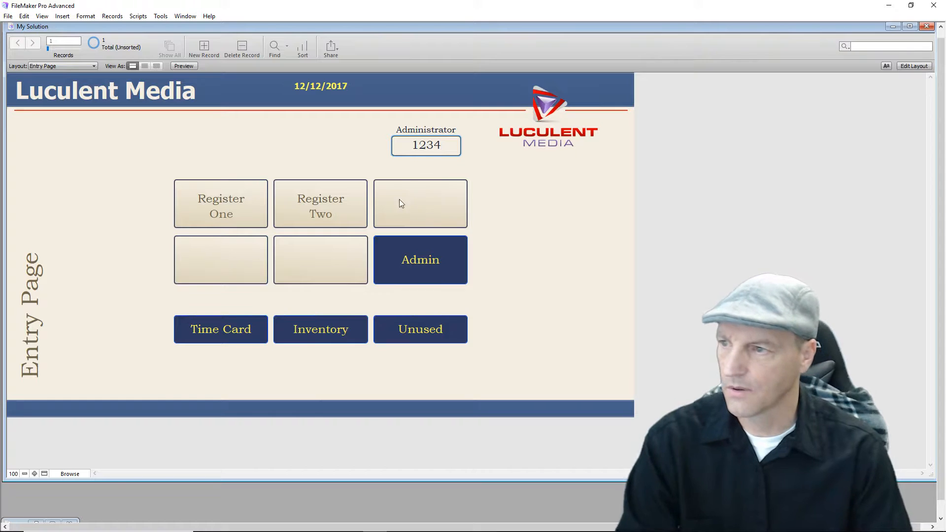
{"action": "left_click", "coordinate": [396, 252]}
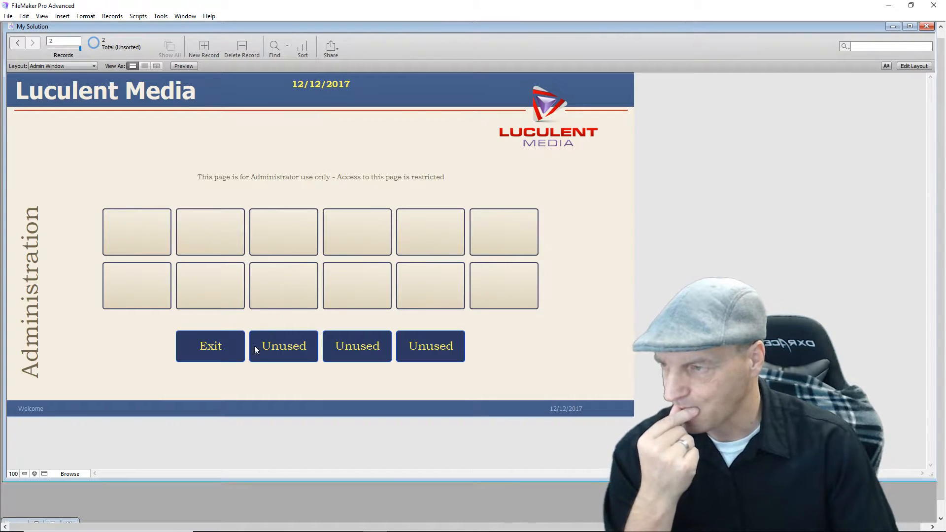
{"action": "left_click", "coordinate": [235, 340]}
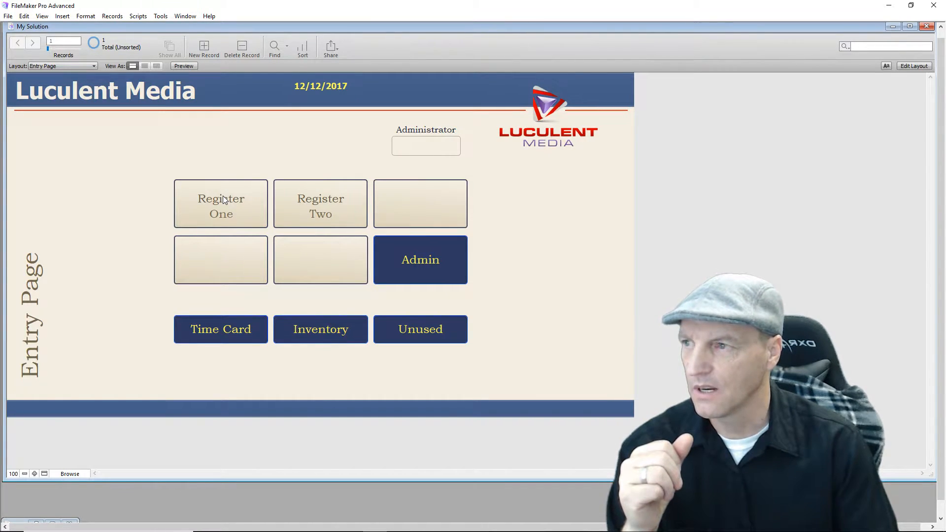
Back in layout editing, set the Register One button's action to Single Step.
{"action": "left_click", "coordinate": [912, 66]}
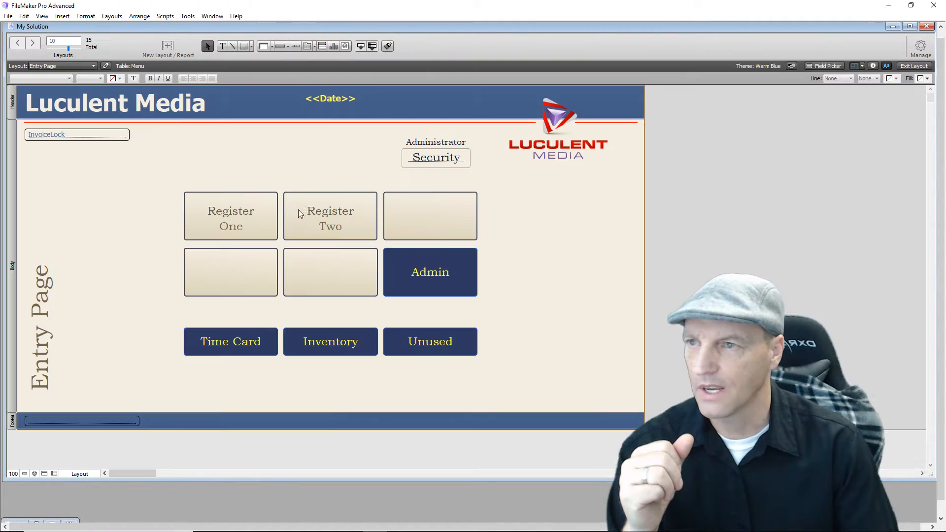
{"action": "double_click", "coordinate": [237, 217]}
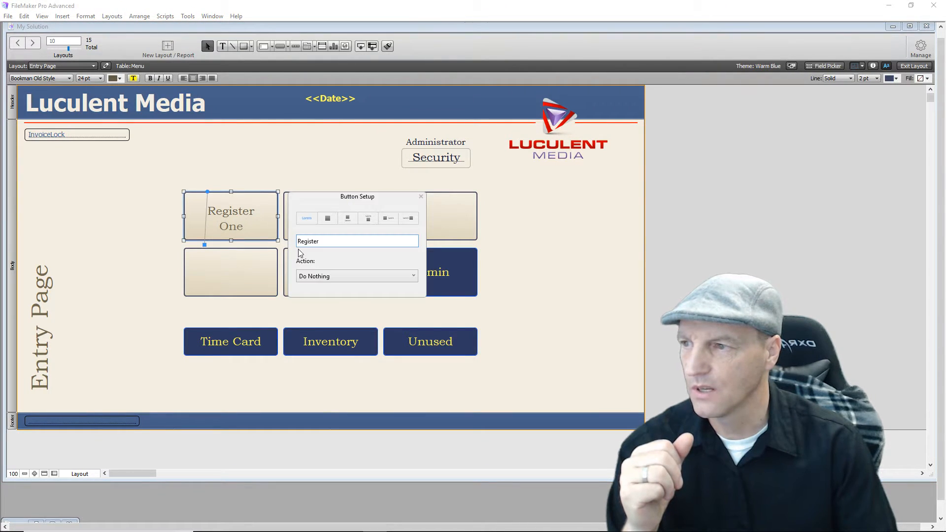
{"action": "left_click", "coordinate": [341, 276]}
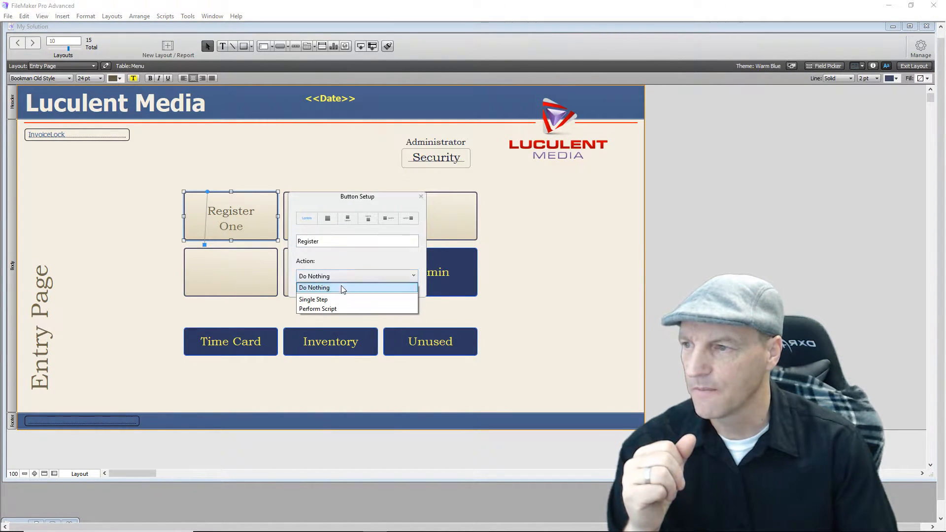
{"action": "left_click", "coordinate": [340, 299]}
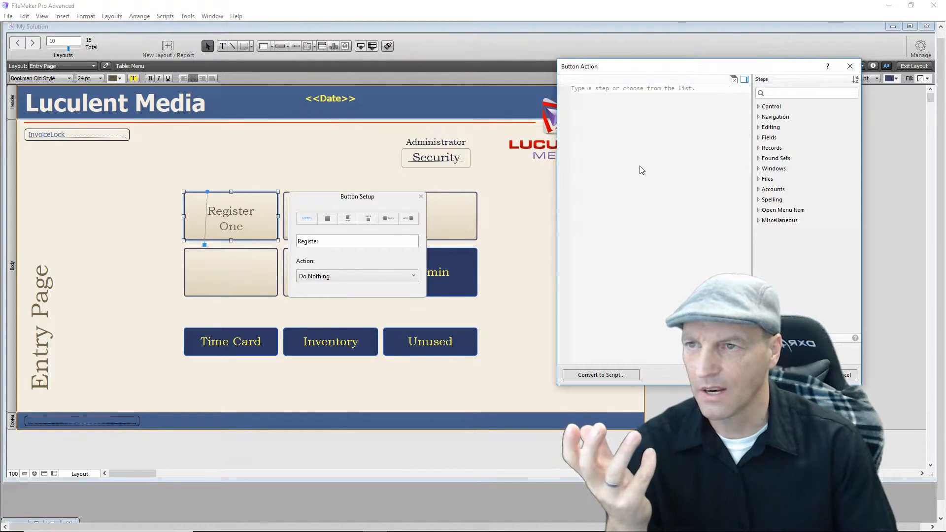
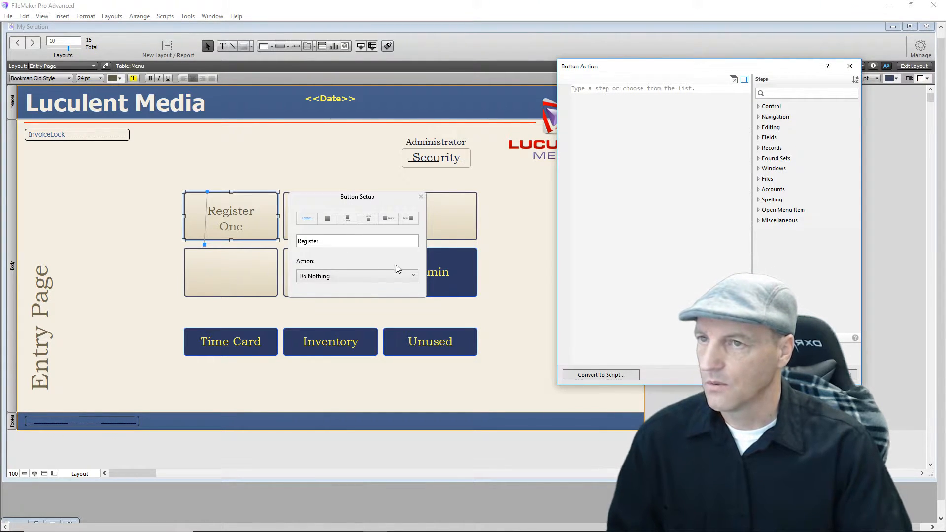
Set the Register One button's action to Go to Layout "Category Page" and close its setup.
{"action": "type", "text": "Go"}
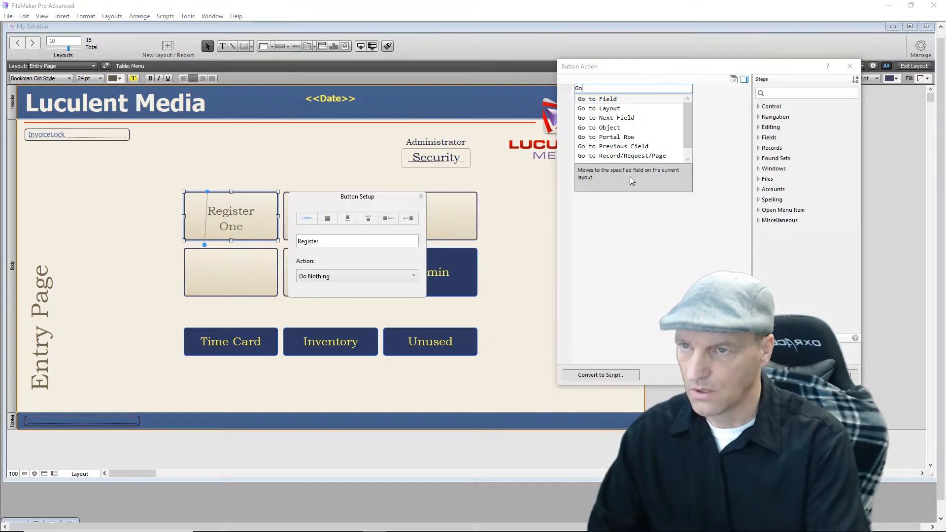
{"action": "left_click", "coordinate": [609, 109]}
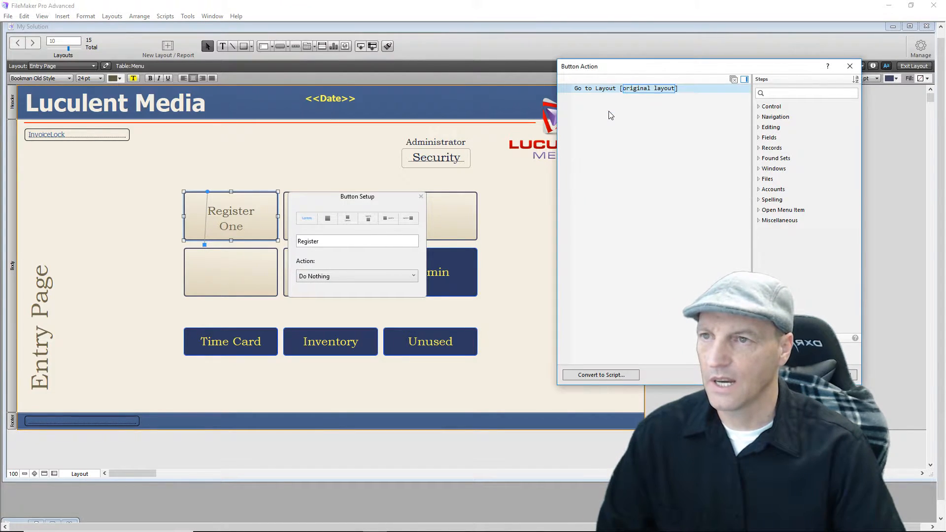
{"action": "left_click", "coordinate": [642, 90]}
{"action": "left_click", "coordinate": [641, 104]}
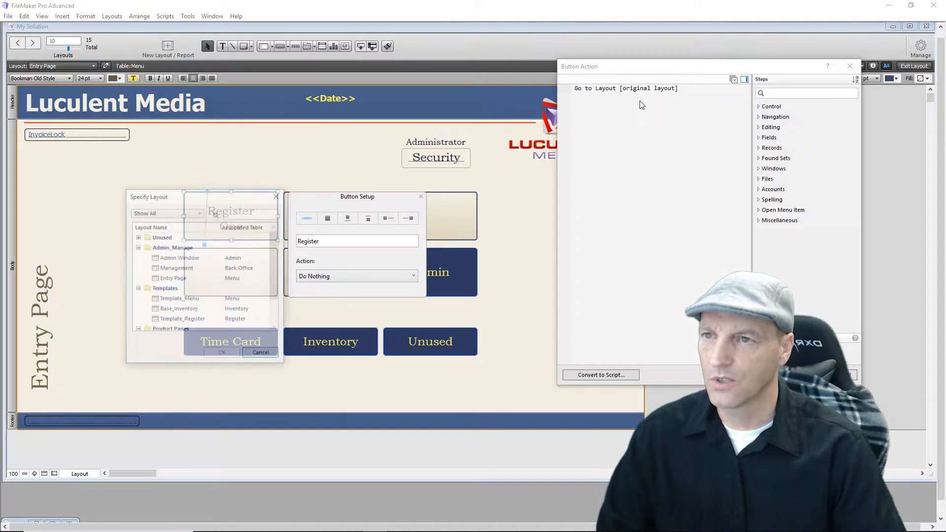
{"action": "scroll", "coordinate": [197, 303], "scroll_direction": "down", "scroll_amount": 2}
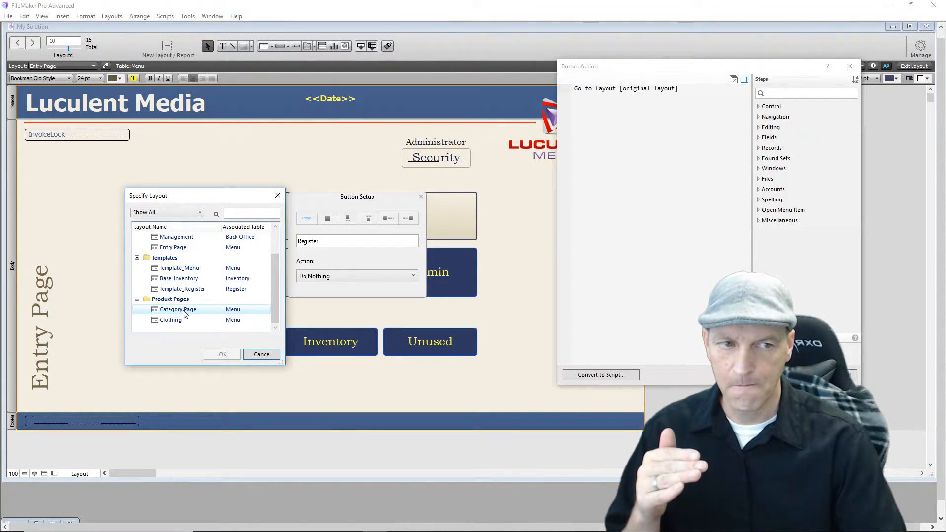
{"action": "double_click", "coordinate": [170, 310]}
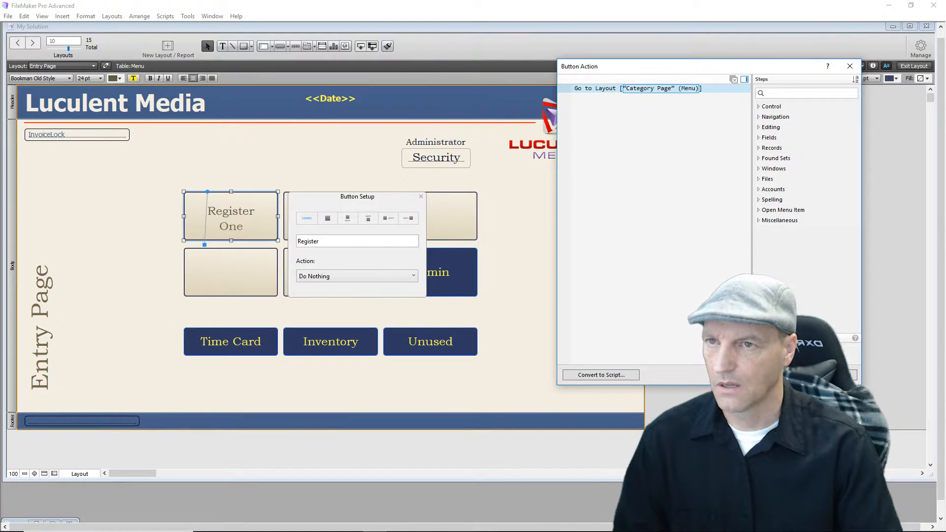
{"action": "key", "text": "Return"}
{"action": "left_click", "coordinate": [146, 297]}
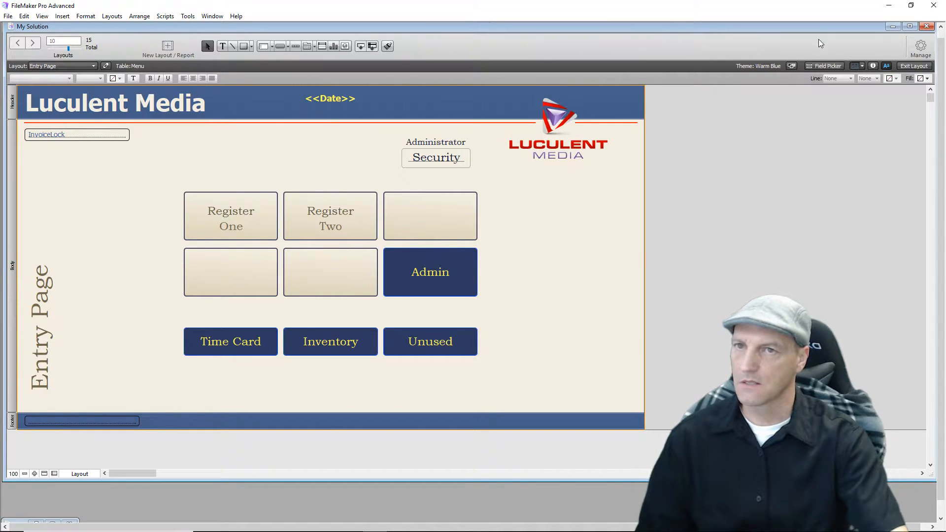
Confirm in Browse mode that Register One reaches Category Page, then edit the Template_Menu layout.
{"action": "left_click", "coordinate": [909, 67]}
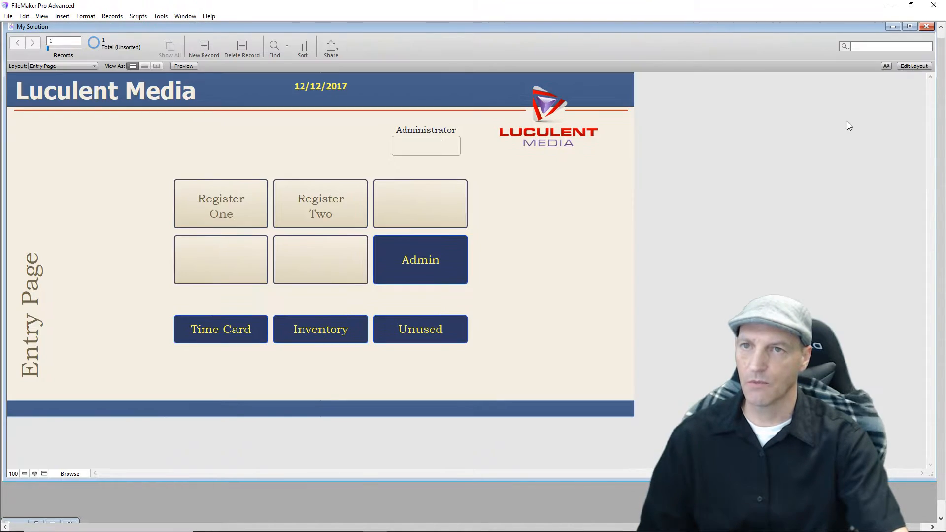
{"action": "left_click", "coordinate": [244, 204]}
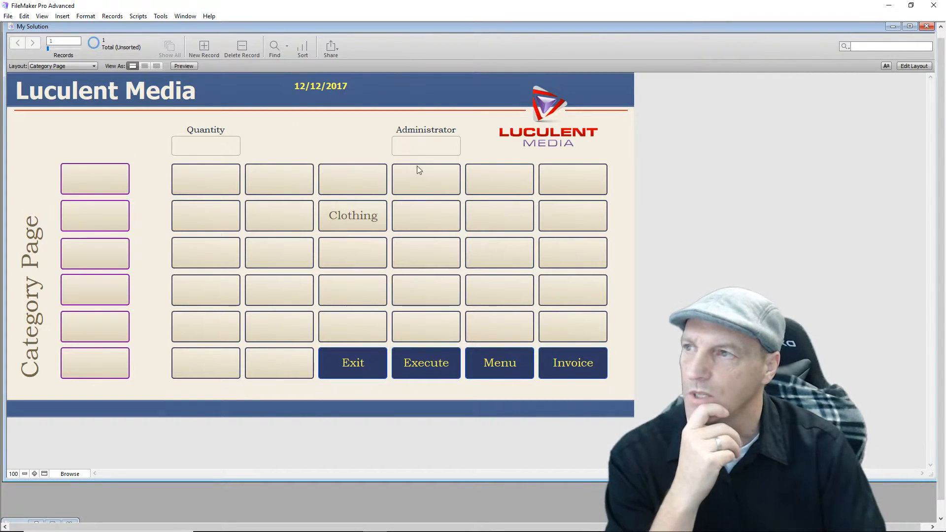
{"action": "left_click", "coordinate": [93, 66]}
{"action": "mouse_move", "coordinate": [93, 89]}
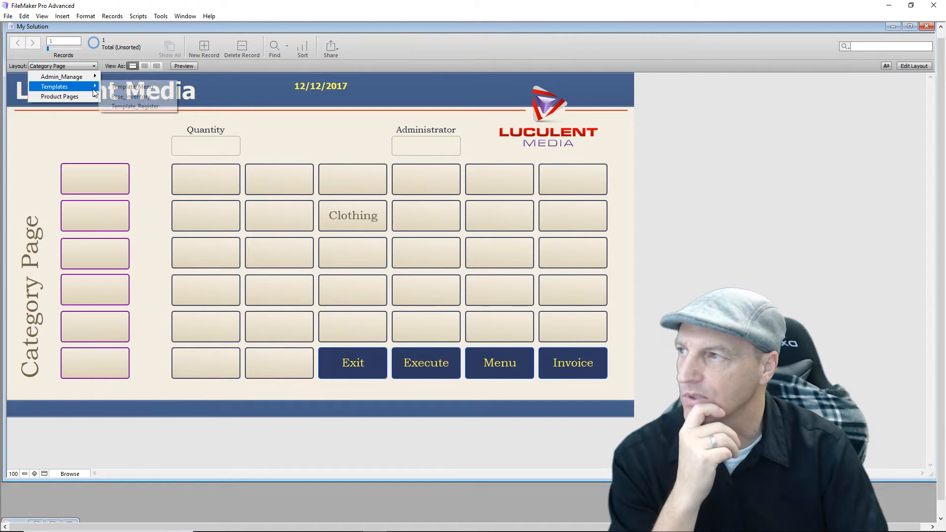
{"action": "left_click", "coordinate": [132, 87]}
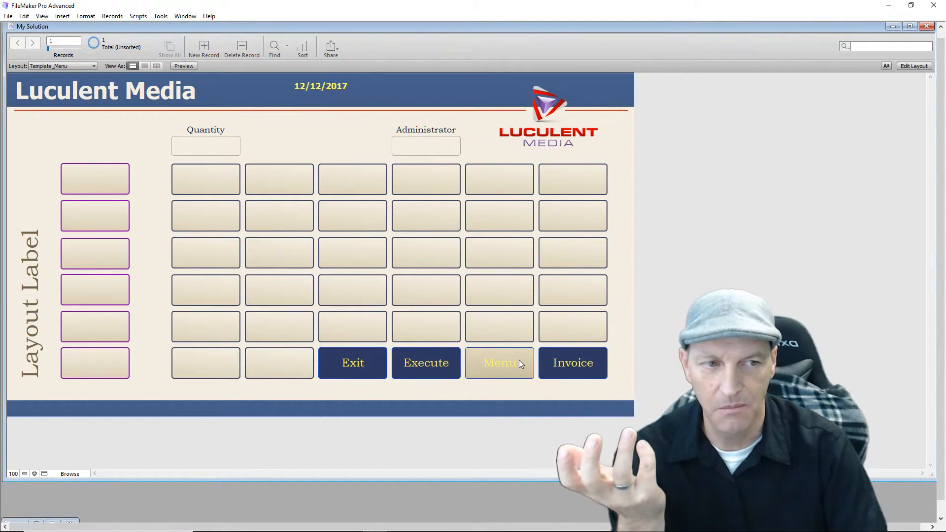
{"action": "left_click", "coordinate": [914, 66]}
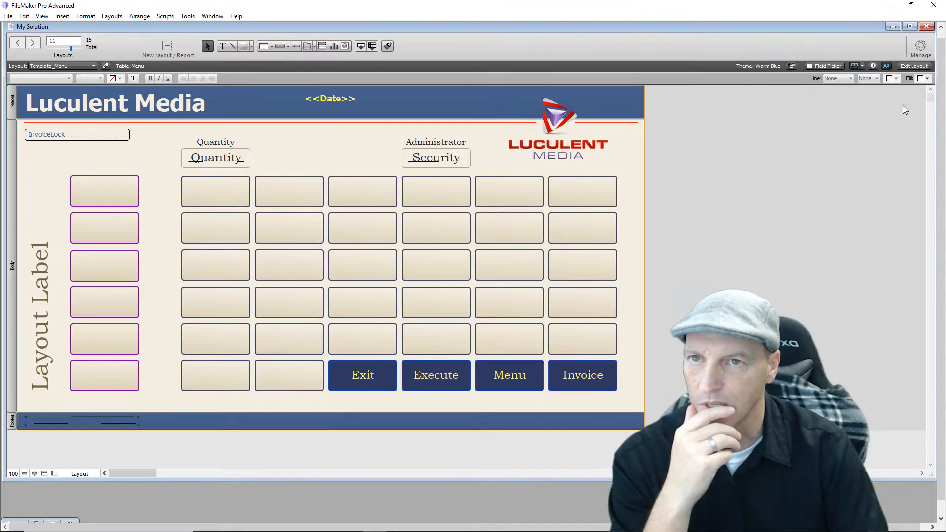
Set the Menu button's action to Perform Script, leaving the script parameter empty.
{"action": "double_click", "coordinate": [534, 376]}
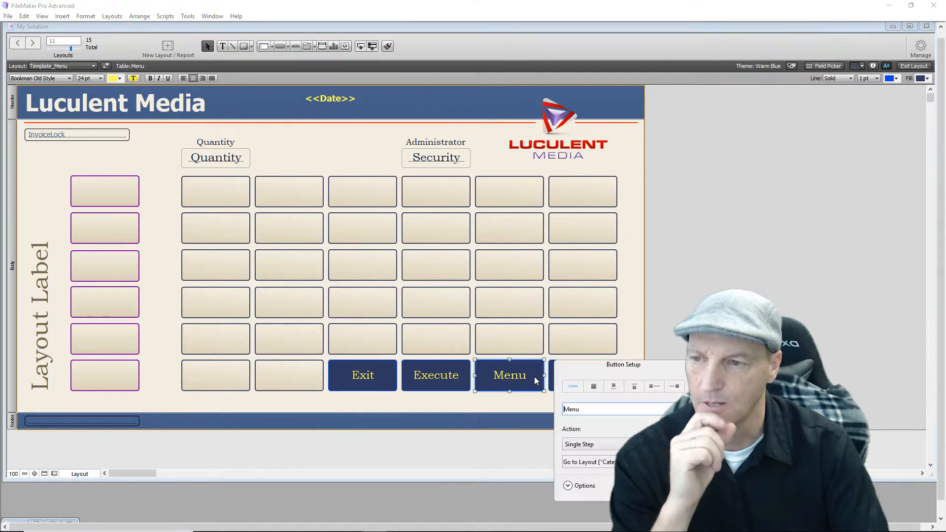
{"action": "left_click", "coordinate": [611, 445]}
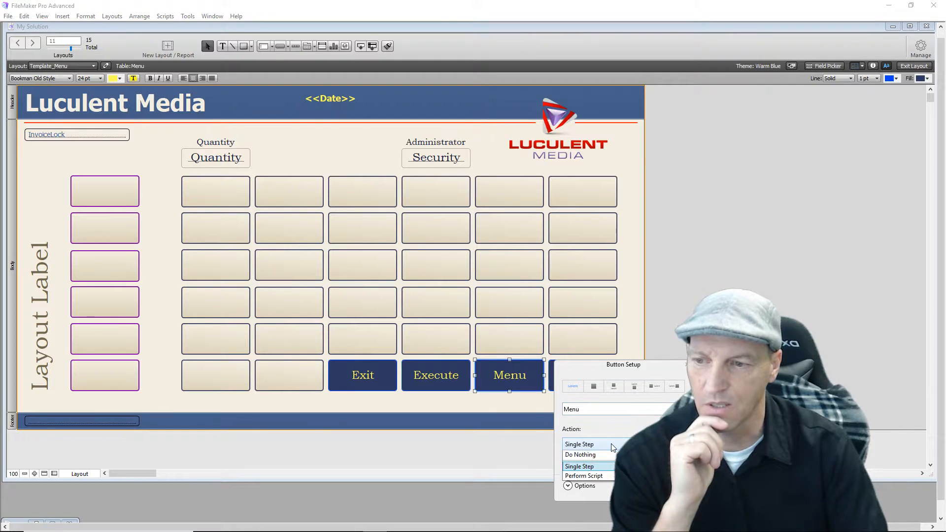
{"action": "left_click", "coordinate": [614, 477]}
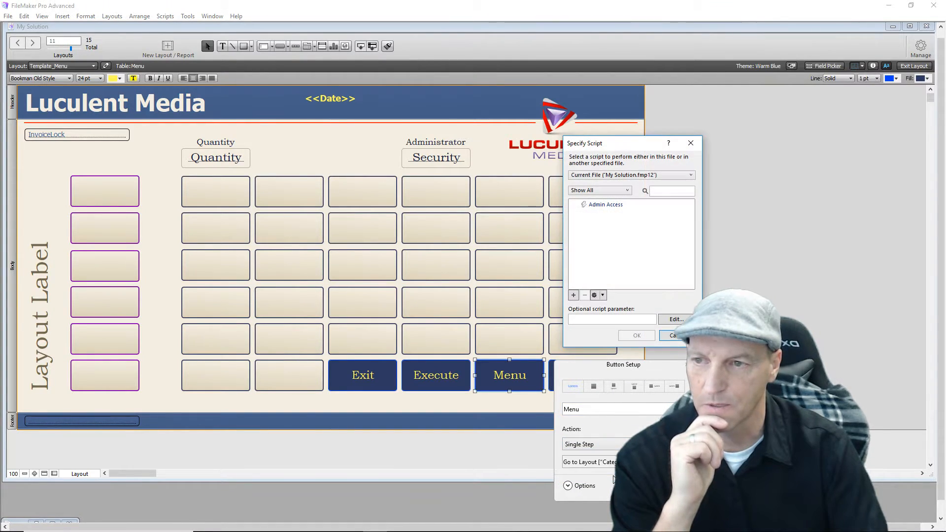
{"action": "left_click", "coordinate": [585, 319]}
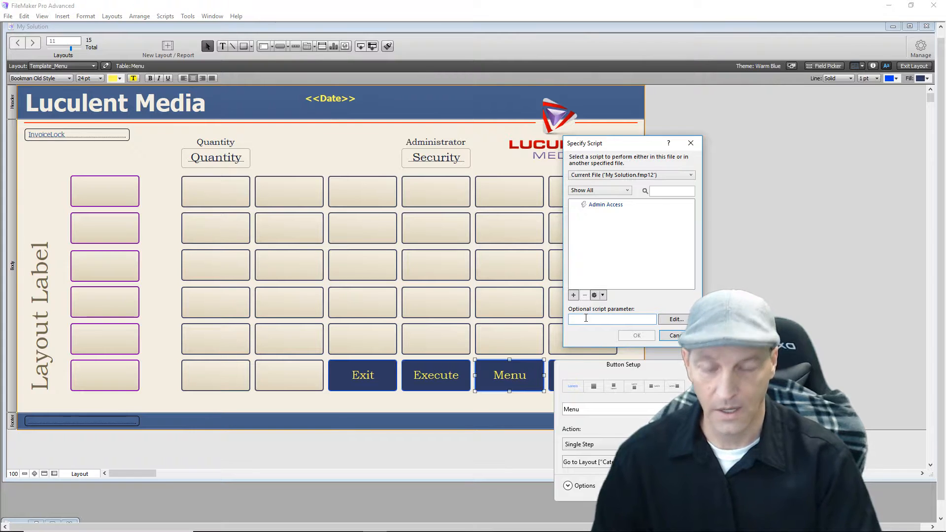
{"action": "type", "text": "Menu"}
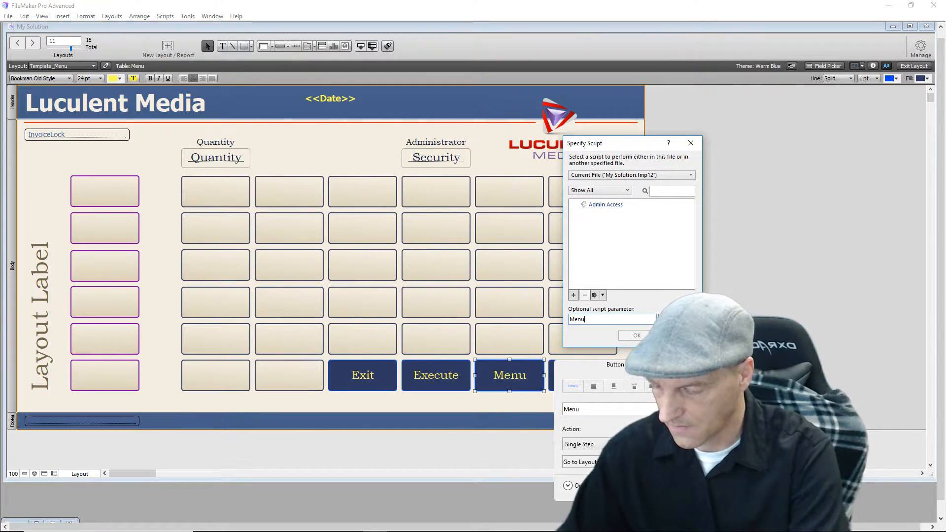
{"action": "type", "text": ".One"}
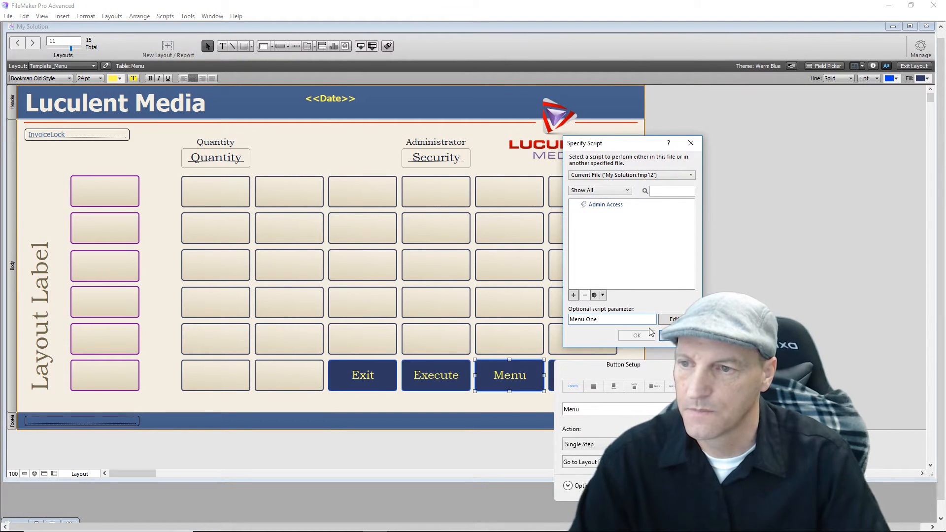
{"action": "left_click_drag", "start_coordinate": [598, 319], "coordinate": [556, 324]}
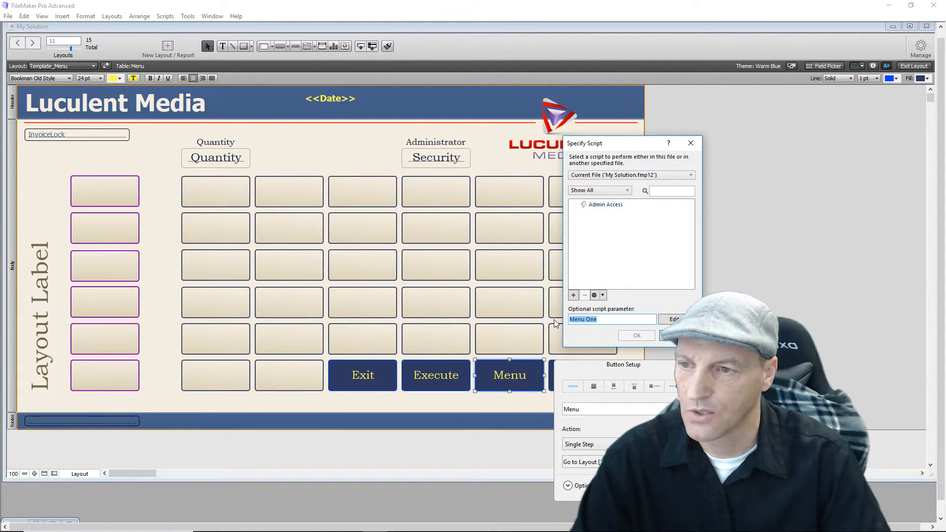
{"action": "key", "text": "BackSpace"}
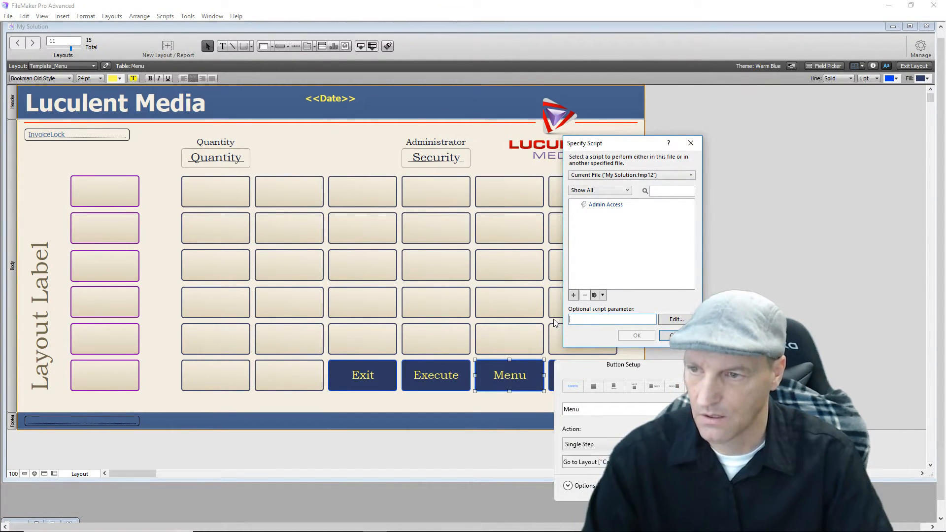
Create a 'Menu One' script that goes to Category Page and assign it to the Menu button.
{"action": "left_click", "coordinate": [574, 295]}
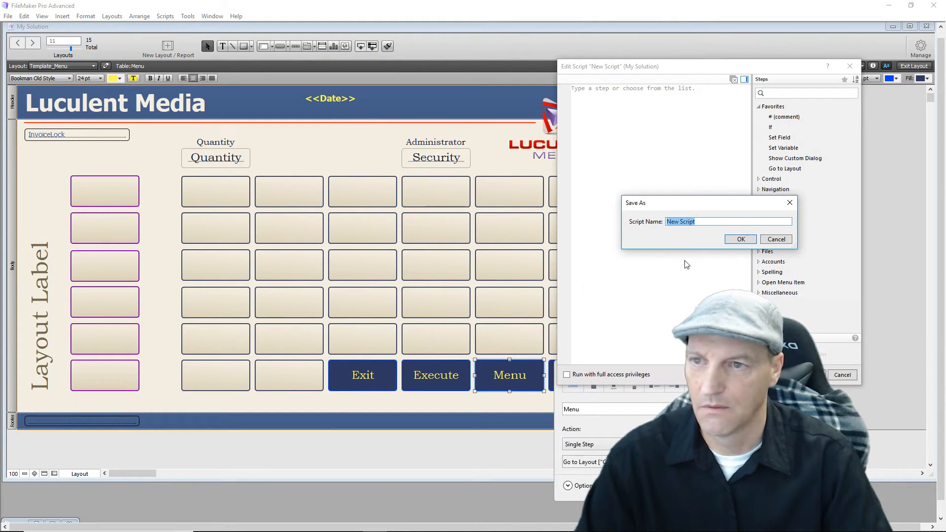
{"action": "type", "text": "Menu One"}
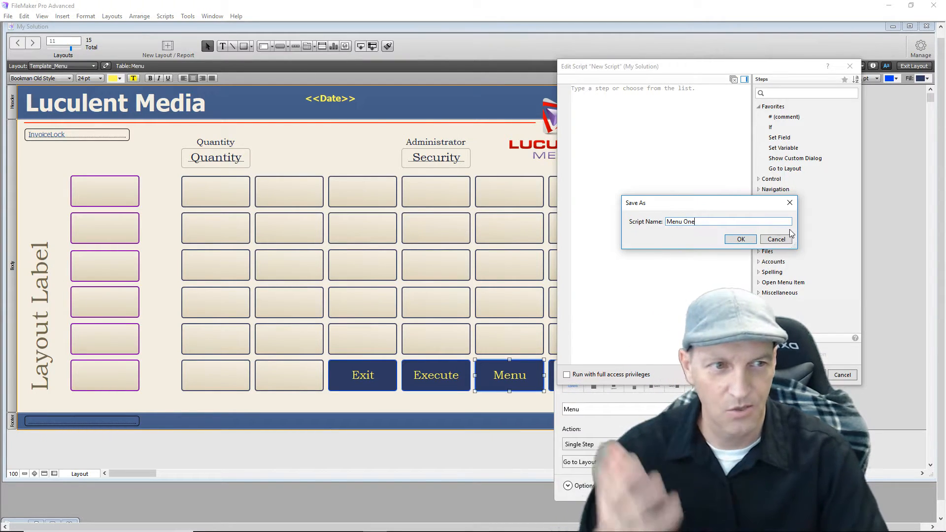
{"action": "left_click", "coordinate": [751, 240]}
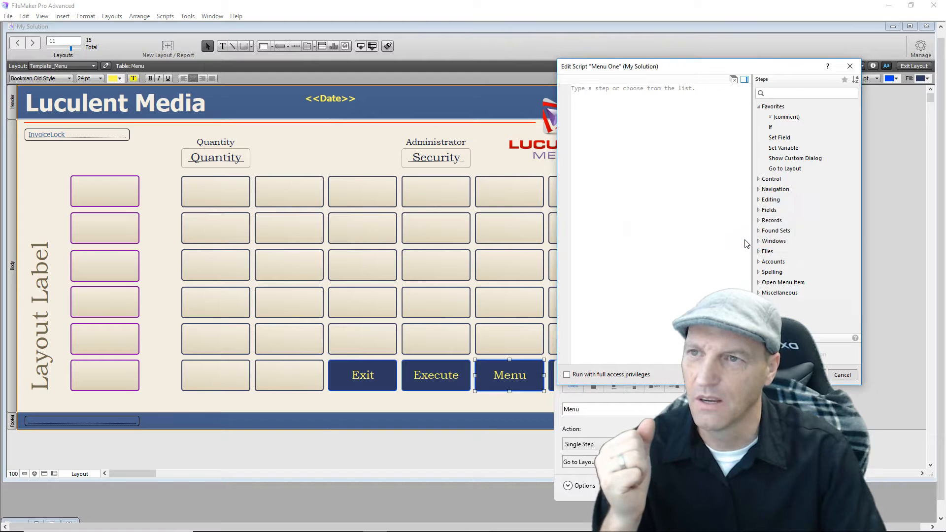
{"action": "double_click", "coordinate": [787, 169]}
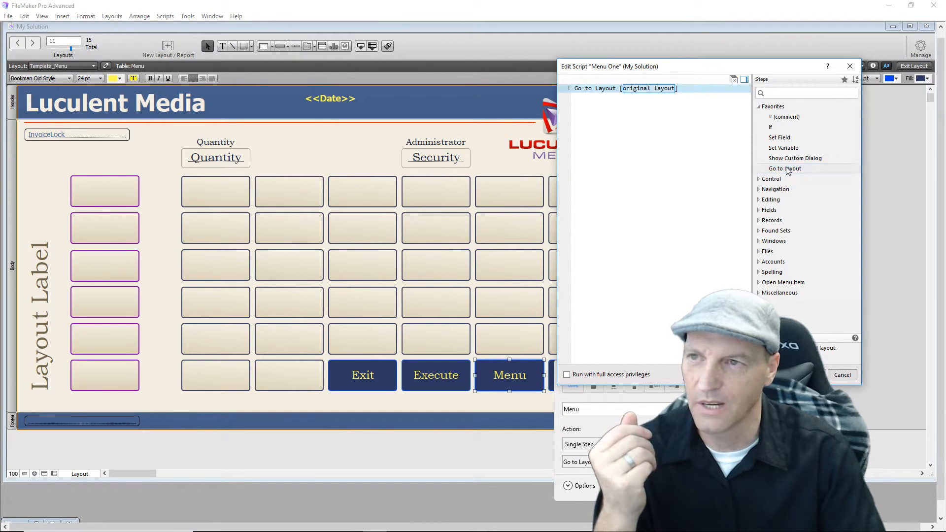
{"action": "left_click", "coordinate": [638, 90]}
{"action": "left_click", "coordinate": [640, 103]}
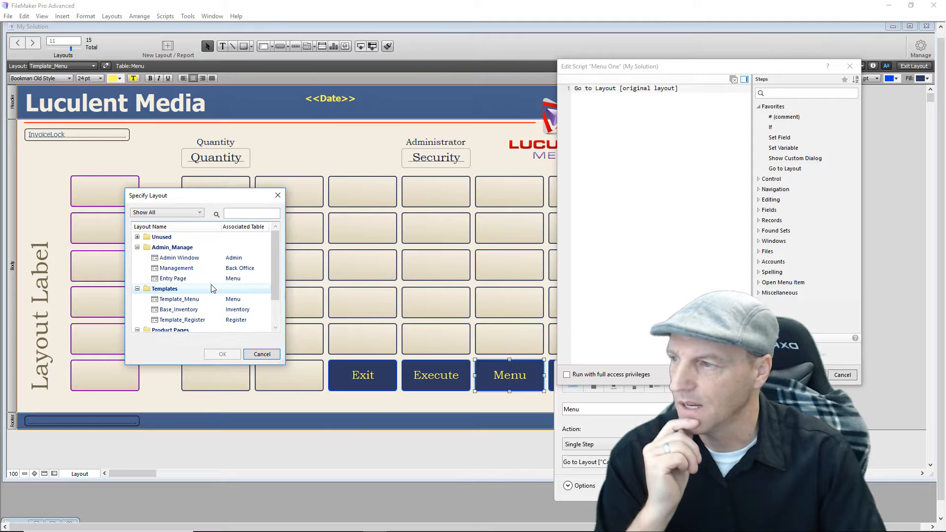
{"action": "scroll", "coordinate": [213, 288], "scroll_direction": "down", "scroll_amount": 1}
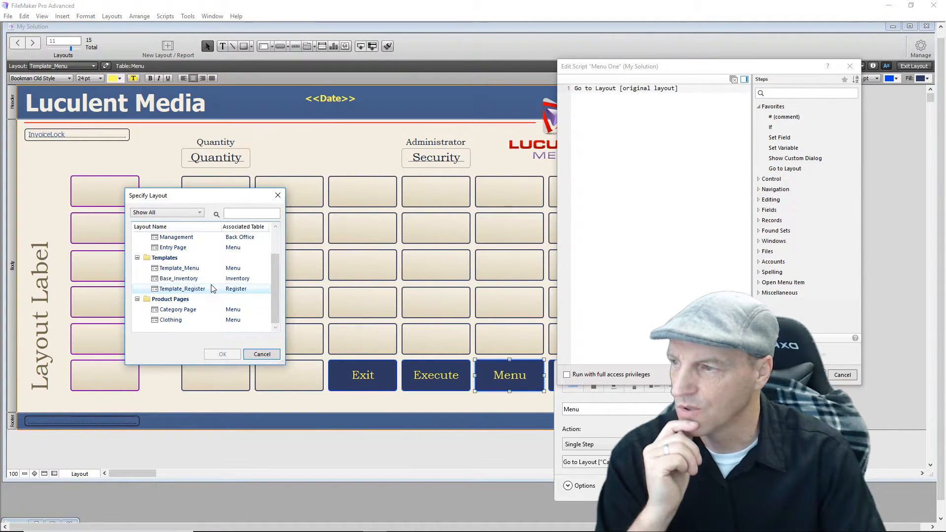
{"action": "double_click", "coordinate": [190, 309]}
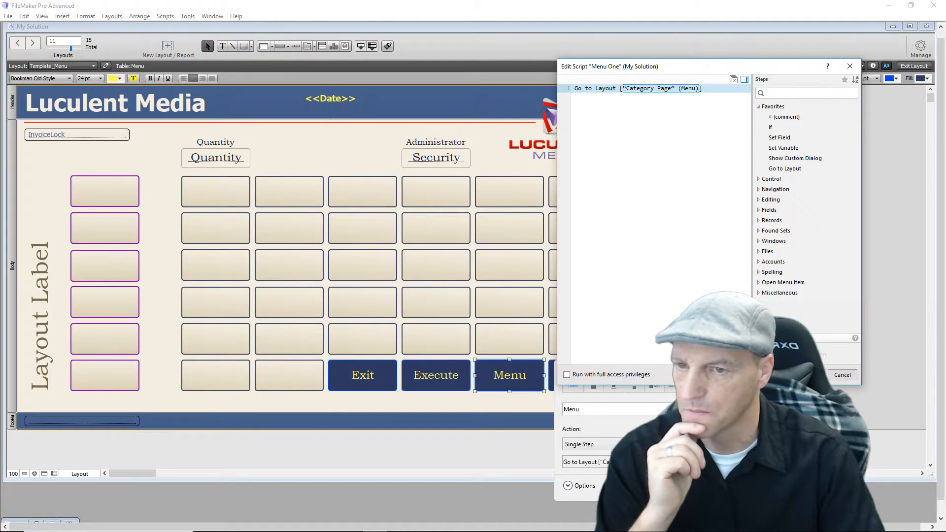
{"action": "left_click", "coordinate": [810, 375]}
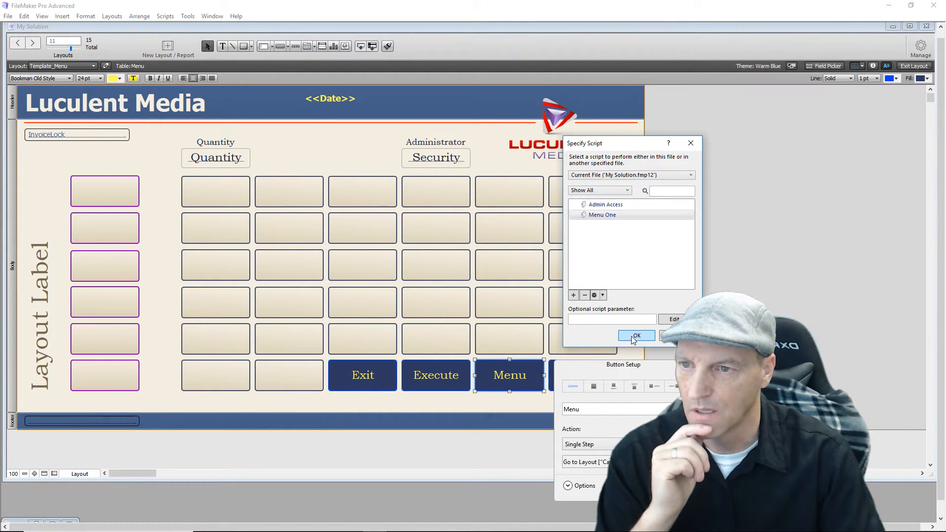
{"action": "left_click", "coordinate": [651, 340]}
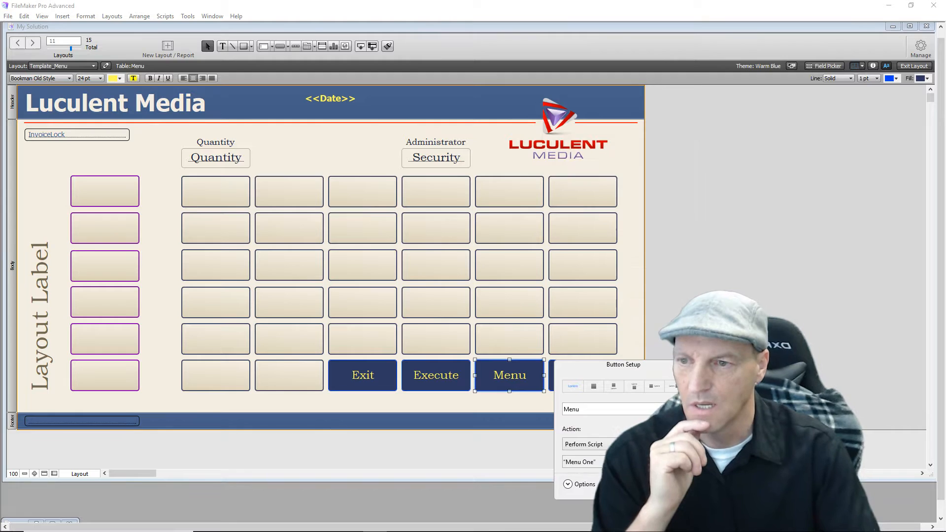
{"action": "left_click", "coordinate": [709, 351]}
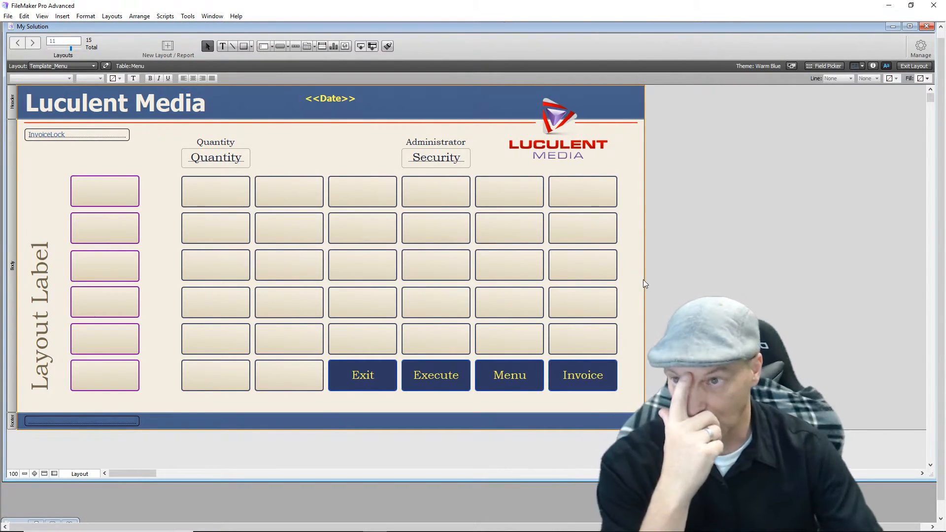
In Manage Layouts, duplicate the Product Pages folder.
{"action": "left_click", "coordinate": [912, 53]}
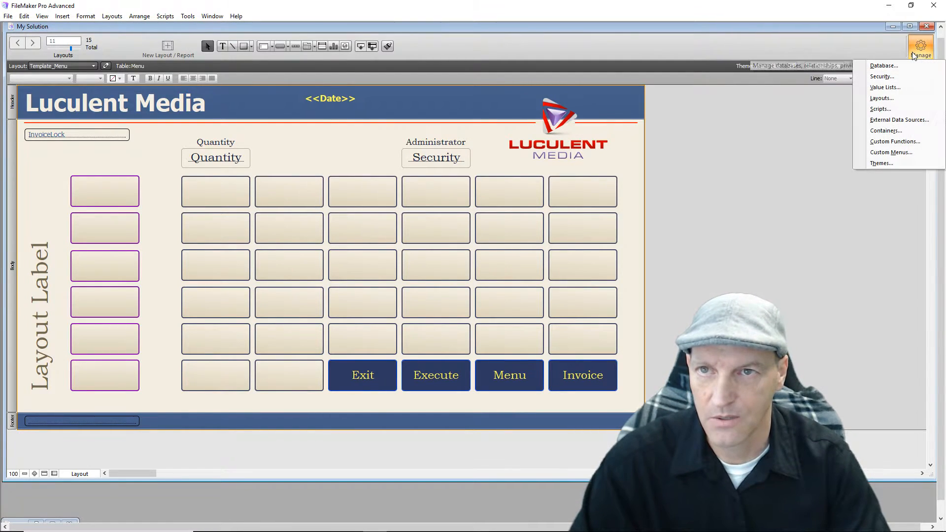
{"action": "left_click", "coordinate": [885, 98]}
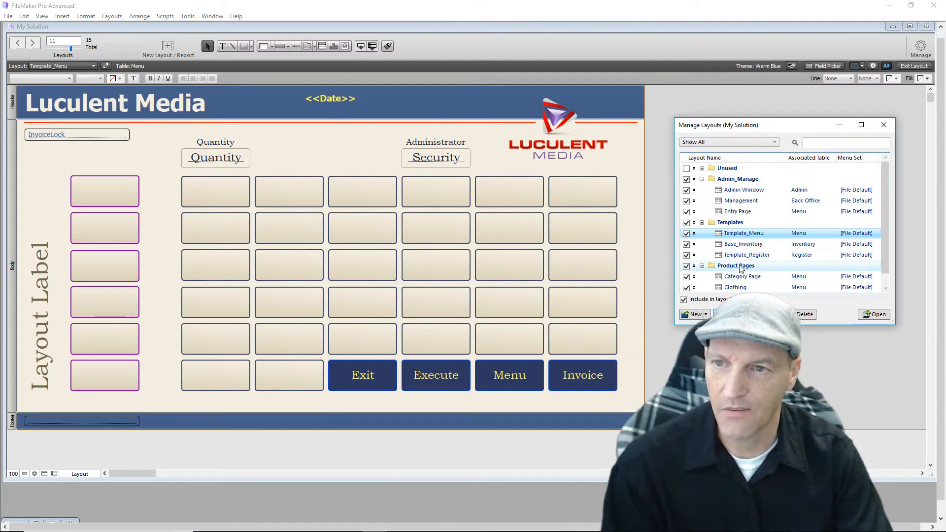
{"action": "left_click", "coordinate": [702, 266]}
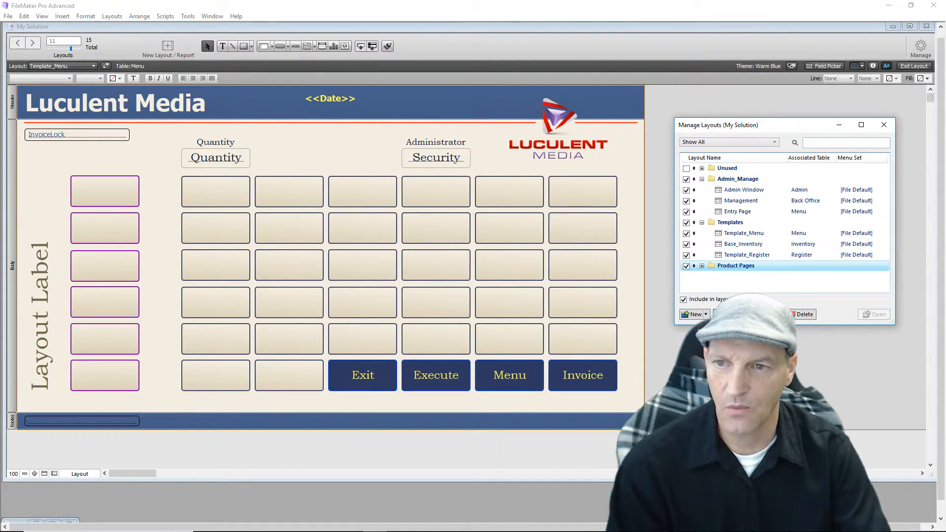
{"action": "left_click", "coordinate": [734, 315]}
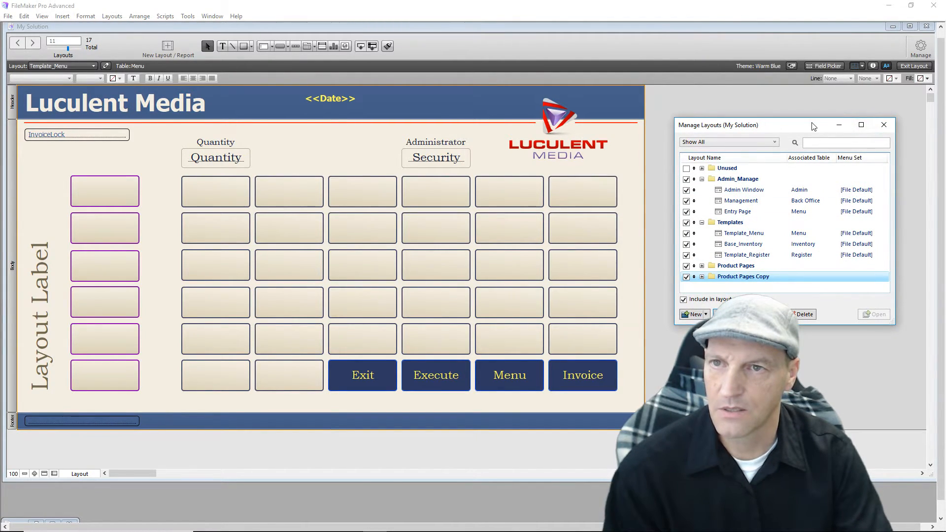
Enlarge the Manage Layouts dialog and expand Product Pages and Product Pages Copy to compare contents.
{"action": "left_click_drag", "start_coordinate": [812, 126], "coordinate": [808, 111]}
{"action": "left_click_drag", "start_coordinate": [826, 308], "coordinate": [828, 397]}
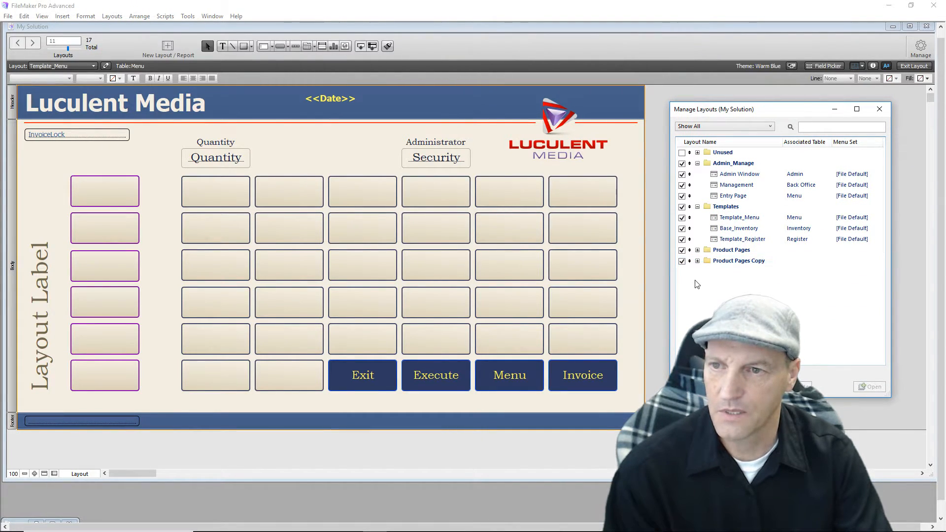
{"action": "left_click", "coordinate": [697, 261]}
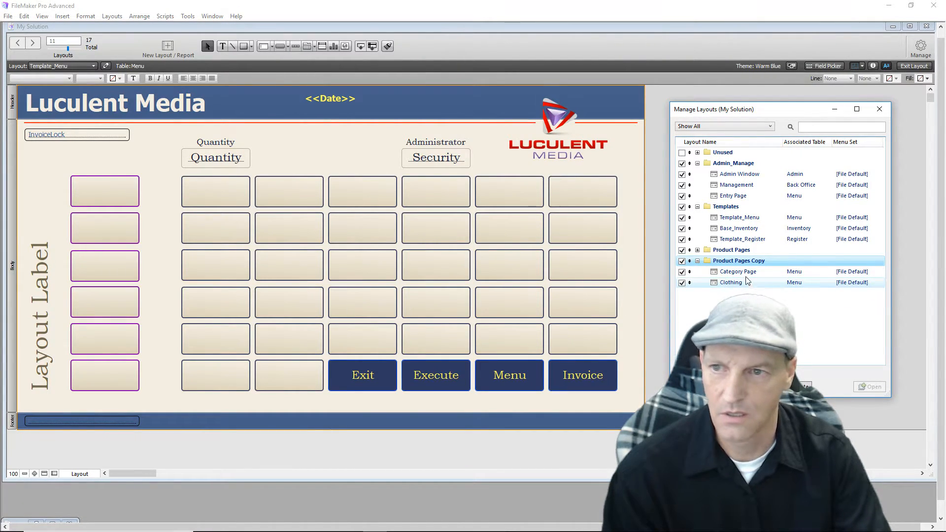
{"action": "left_click", "coordinate": [698, 251]}
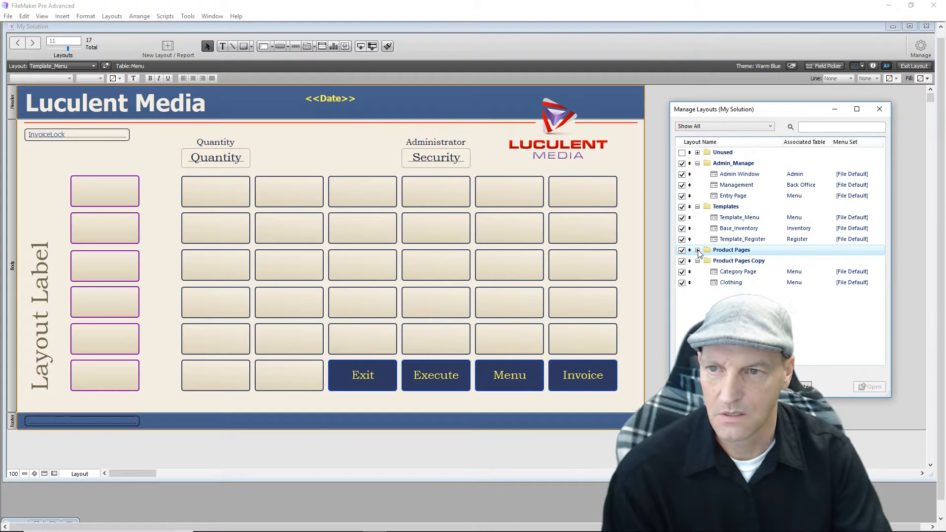
{"action": "left_click", "coordinate": [697, 251]}
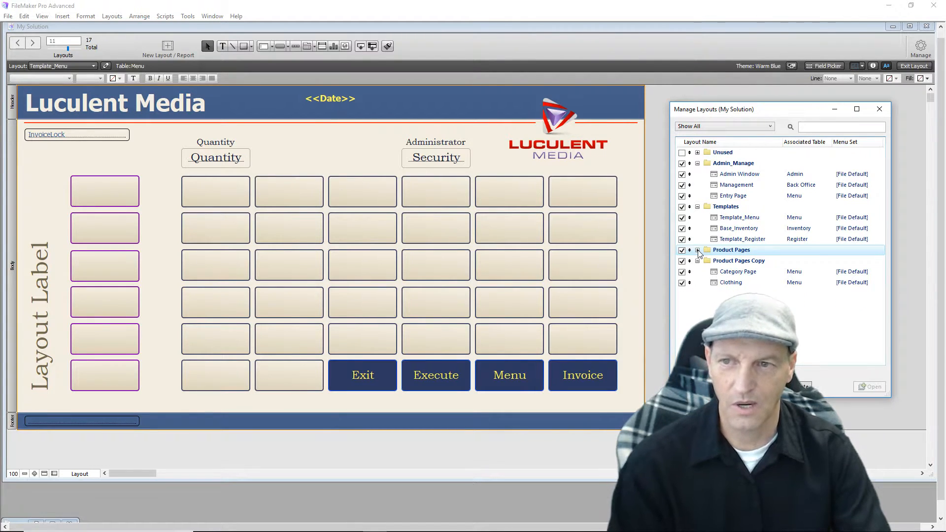
{"action": "left_click", "coordinate": [697, 251]}
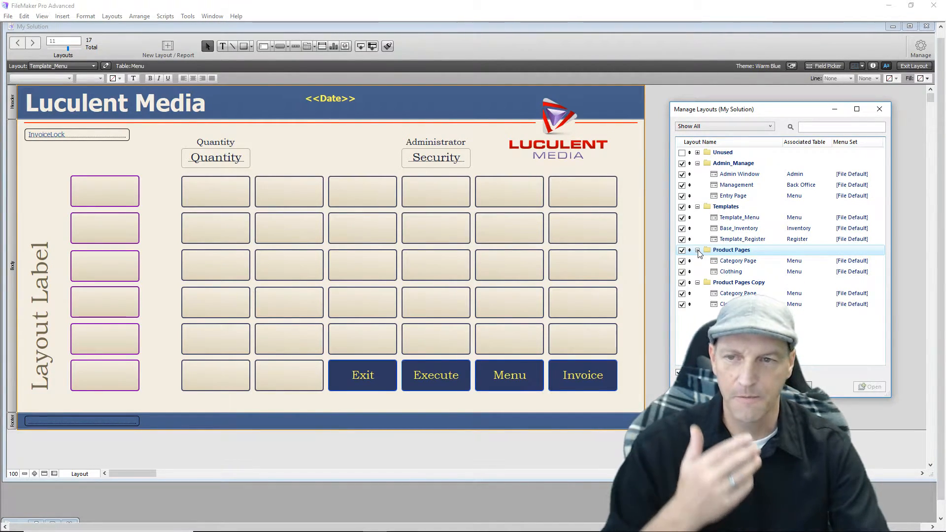
{"action": "left_click", "coordinate": [704, 251]}
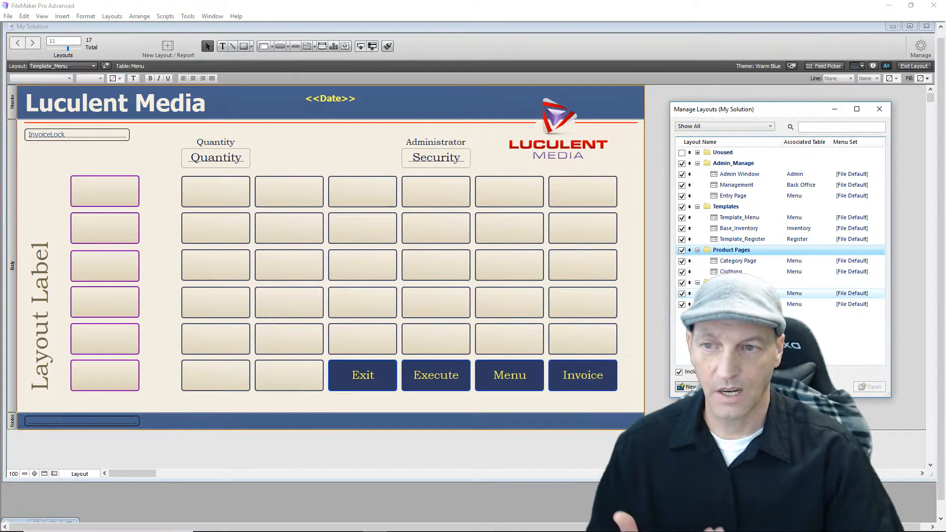
Delete the Product Pages Copy folder and its duplicated layouts.
{"action": "left_click", "coordinate": [697, 283]}
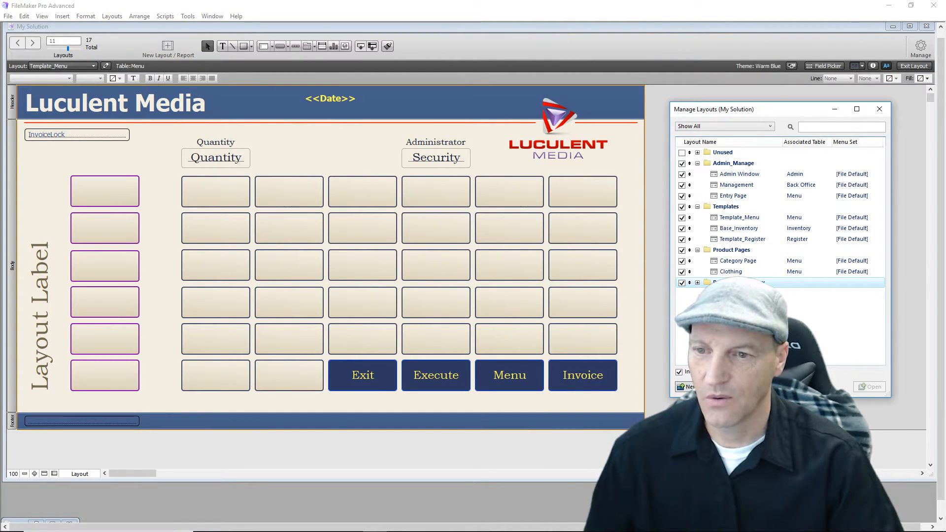
{"action": "key", "text": "Delete"}
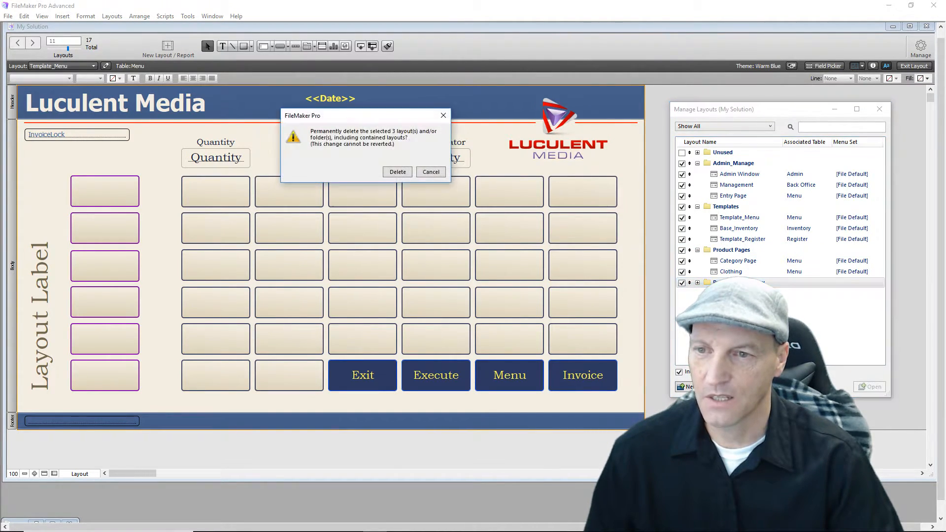
{"action": "left_click", "coordinate": [397, 172]}
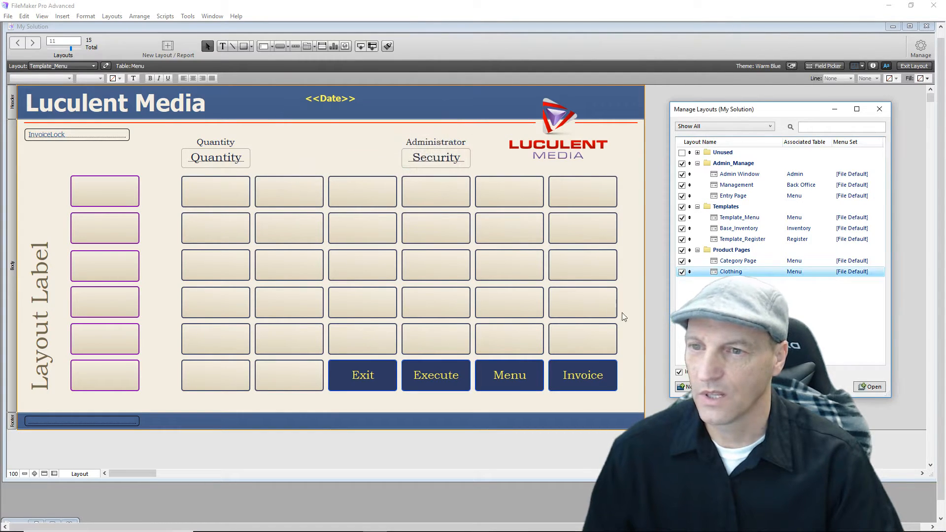
Select Template_Menu and close Manage Layouts, then bring up the Layout pop-up menu.
{"action": "left_click", "coordinate": [739, 315]}
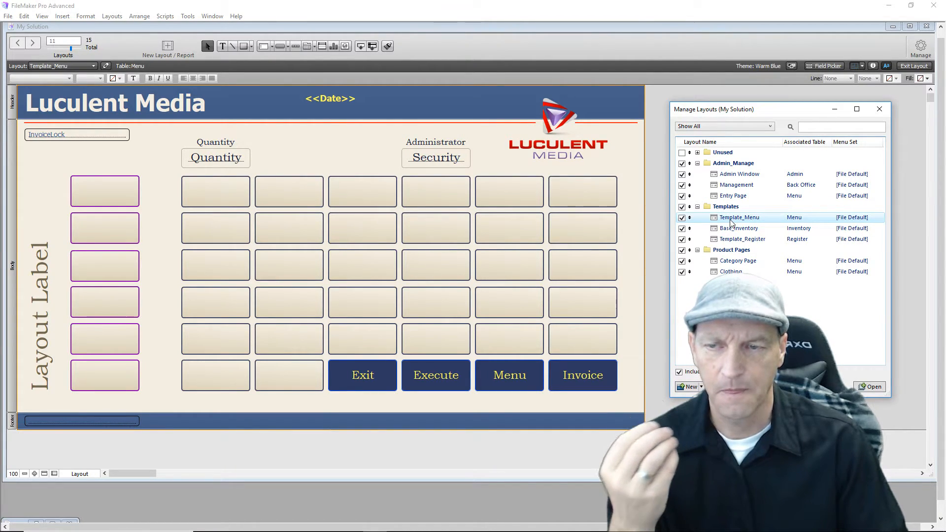
{"action": "left_click", "coordinate": [730, 220]}
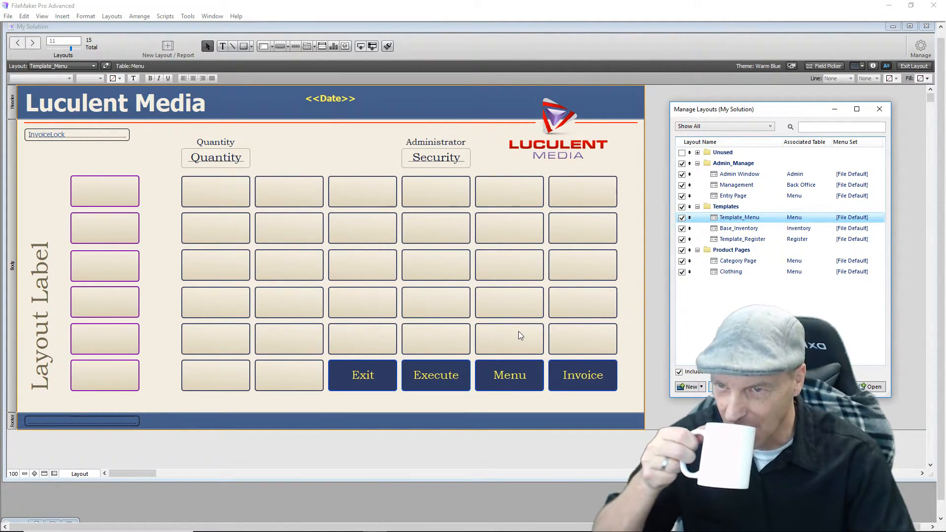
{"action": "left_click", "coordinate": [880, 110]}
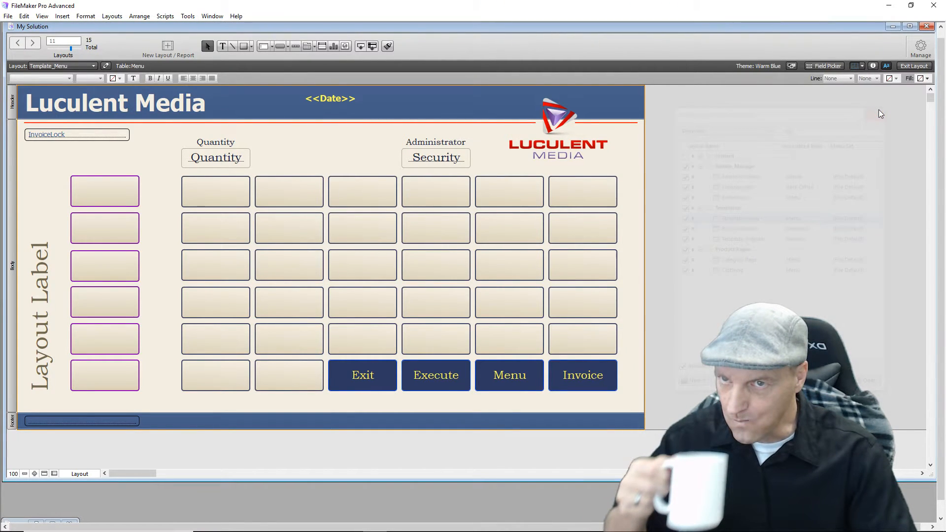
{"action": "left_click", "coordinate": [94, 66]}
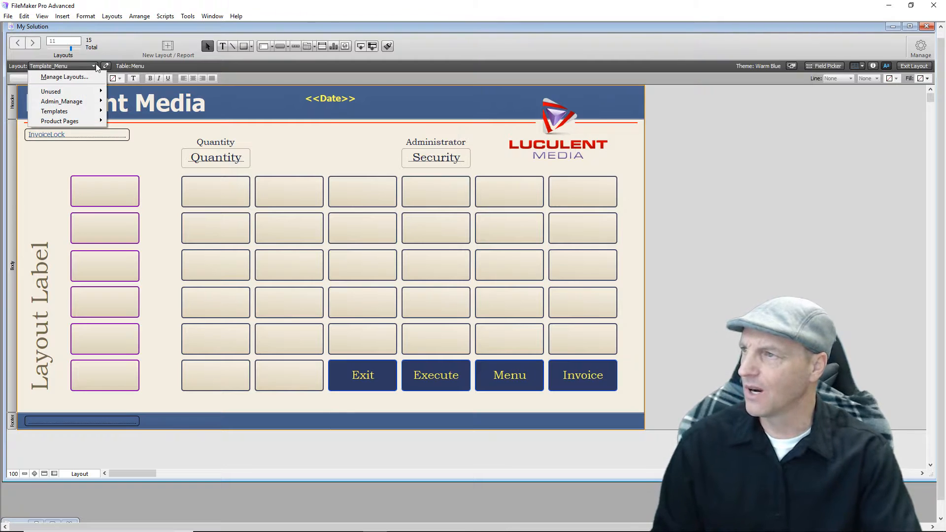
Switch to Admin Window and in Browse mode follow Exit, Register One and Clothing to the Clothing layout.
{"action": "mouse_move", "coordinate": [87, 102]}
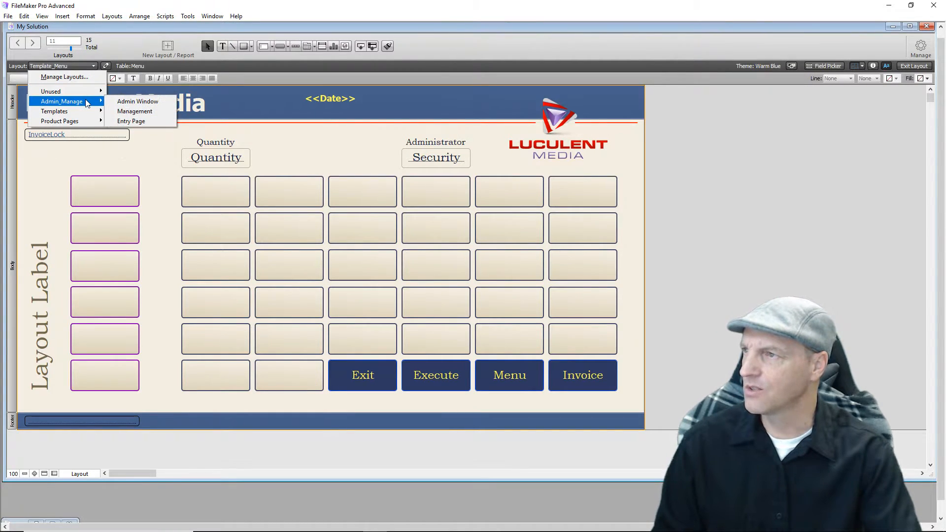
{"action": "left_click", "coordinate": [121, 104]}
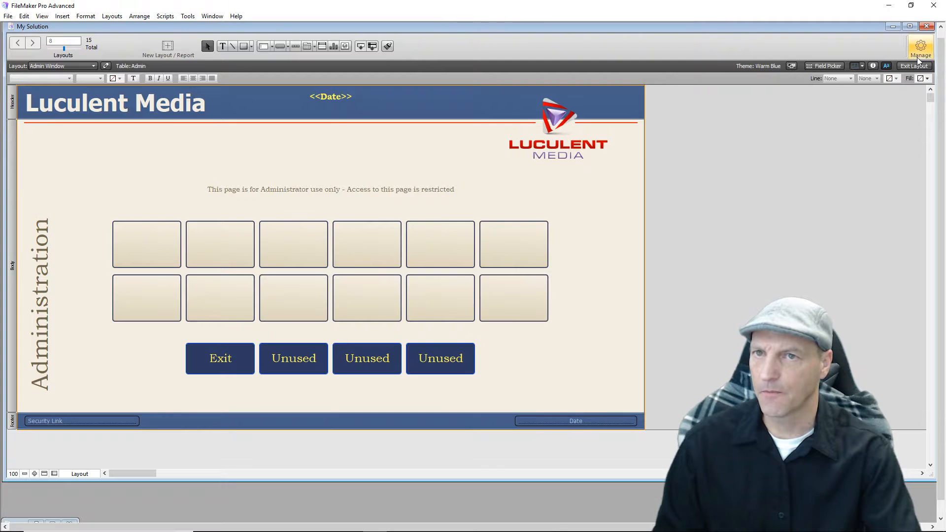
{"action": "left_click", "coordinate": [914, 66]}
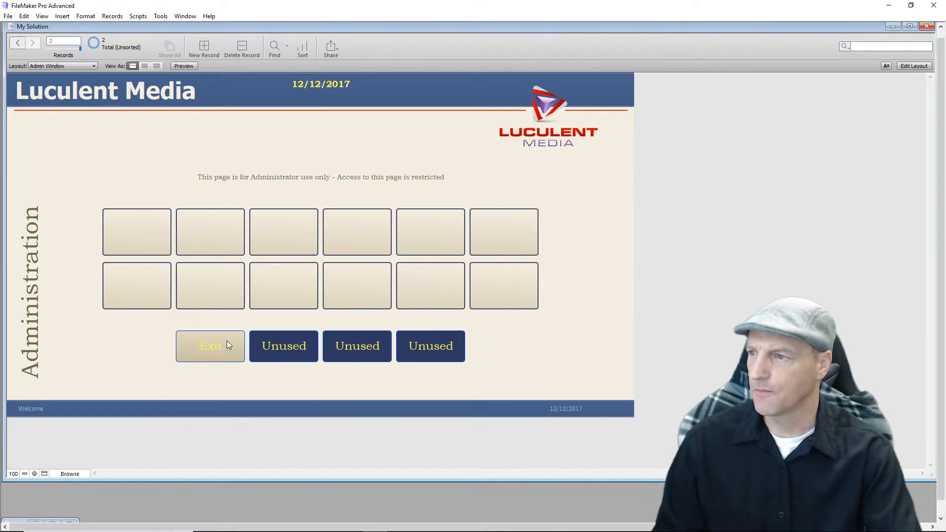
{"action": "left_click", "coordinate": [224, 350]}
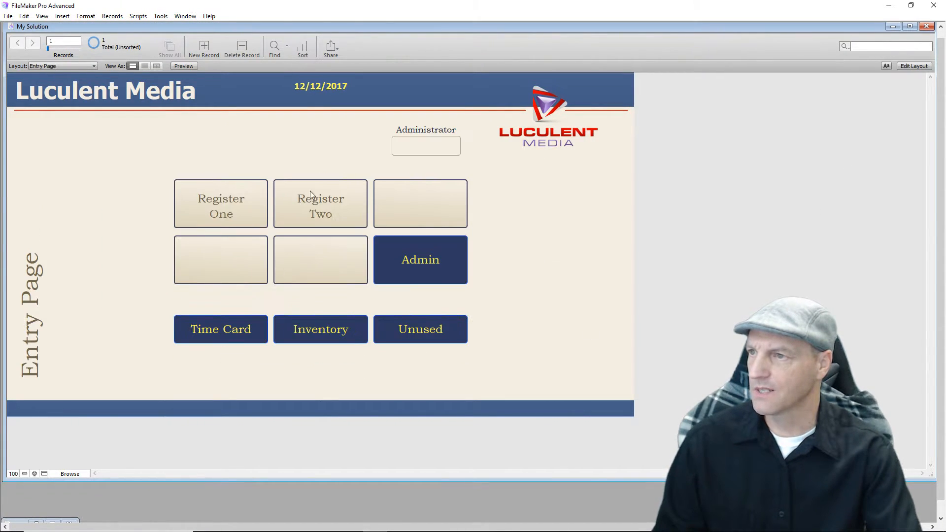
{"action": "left_click", "coordinate": [253, 208]}
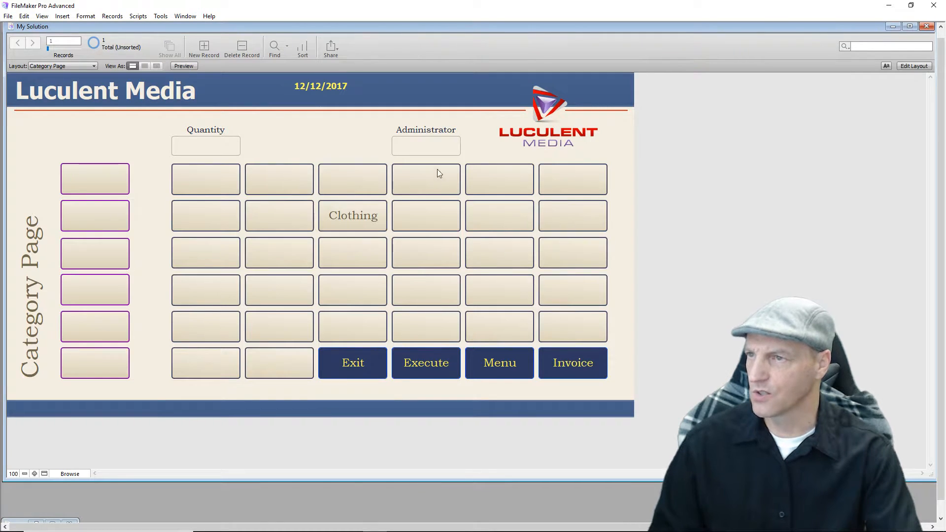
{"action": "left_click", "coordinate": [379, 215]}
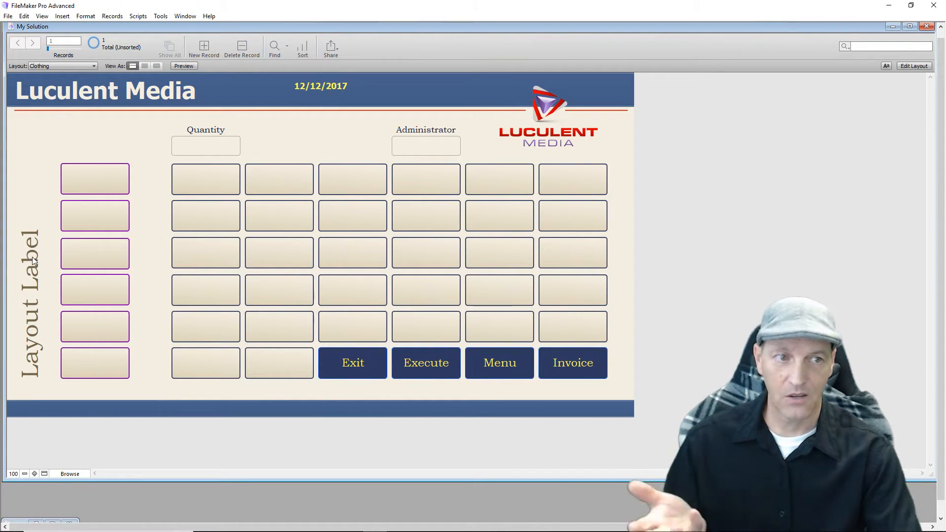
Change the Clothing layout's vertical label text to 'Clothing Page' and preview it in Browse mode.
{"action": "left_click", "coordinate": [915, 66]}
{"action": "left_click", "coordinate": [44, 337]}
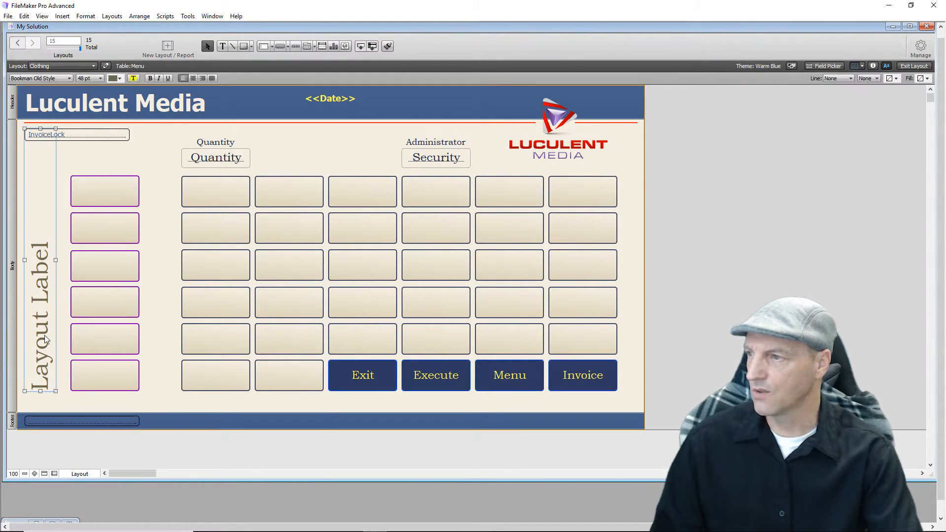
{"action": "double_click", "coordinate": [45, 336]}
{"action": "key", "text": "Delete"}
{"action": "key", "text": "Delete"}
{"action": "key", "text": "Delete"}
{"action": "key", "text": "Delete"}
{"action": "key", "text": "Delete"}
{"action": "key", "text": "Delete"}
{"action": "key", "text": "Delete"}
{"action": "key", "text": "Delete"}
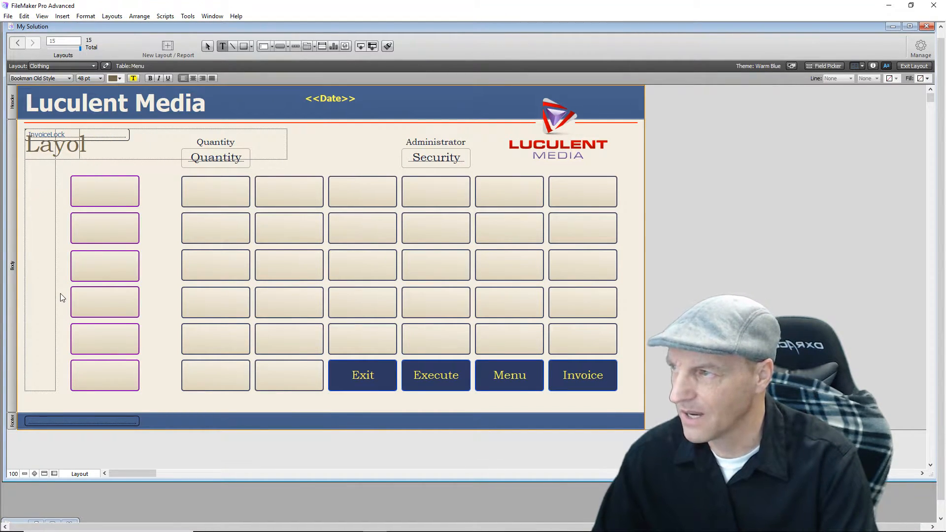
{"action": "key", "text": "BackSpace"}
{"action": "key", "text": "BackSpace"}
{"action": "key", "text": "BackSpace"}
{"action": "key", "text": "BackSpace"}
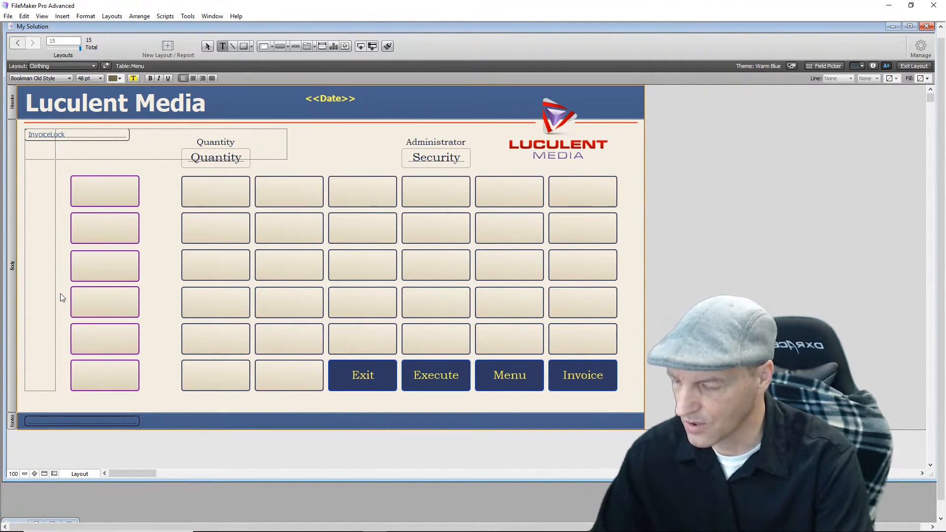
{"action": "type", "text": "Clothi"}
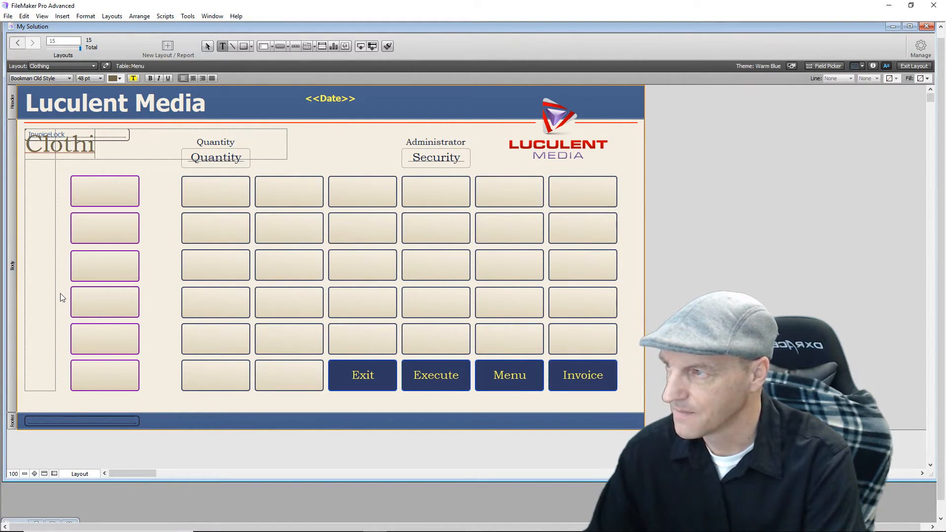
{"action": "type", "text": "ng"}
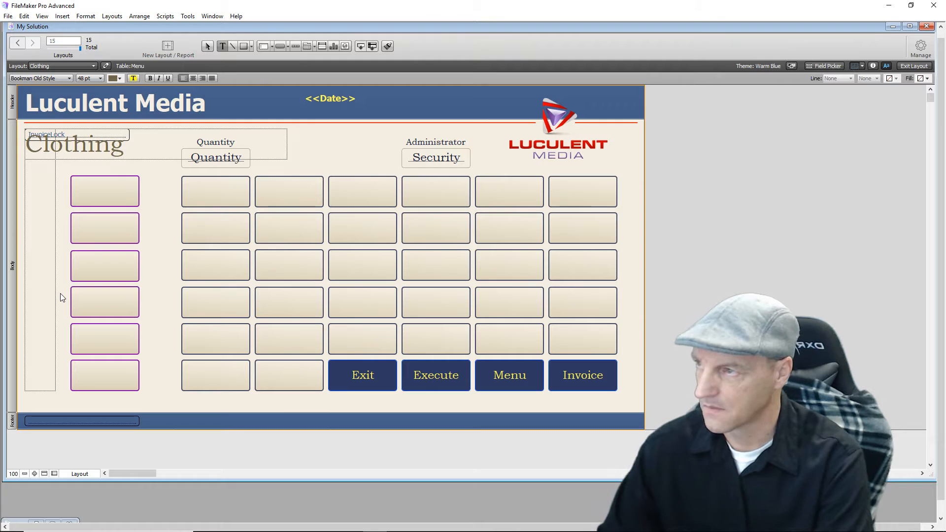
{"action": "type", "text": " Page"}
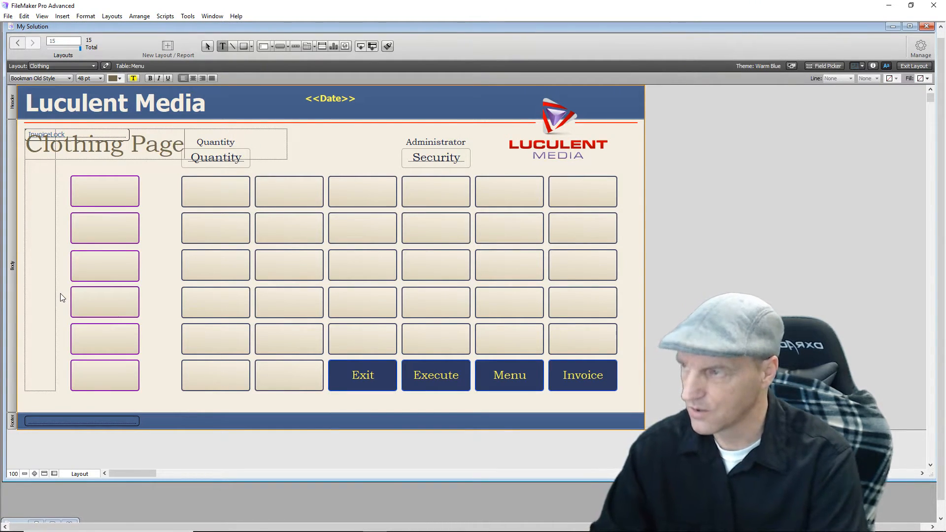
{"action": "key", "text": "Escape"}
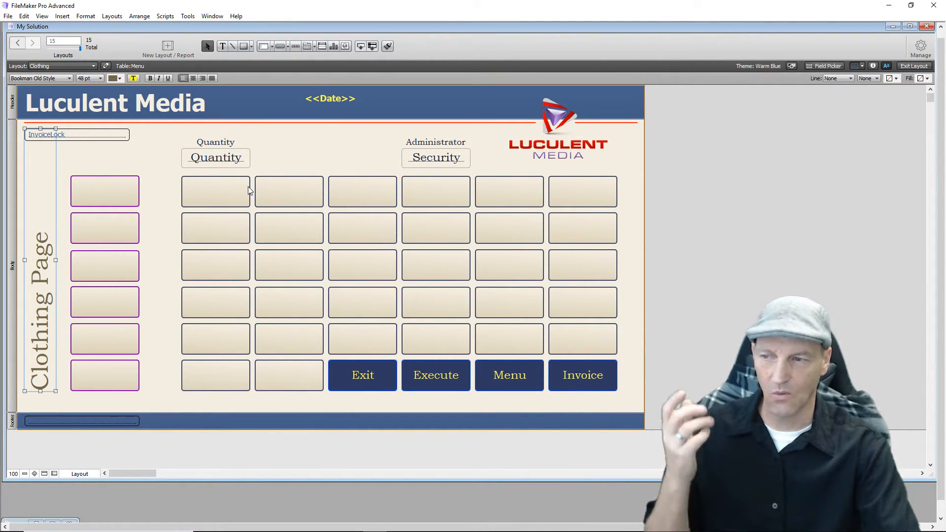
{"action": "left_click", "coordinate": [309, 145]}
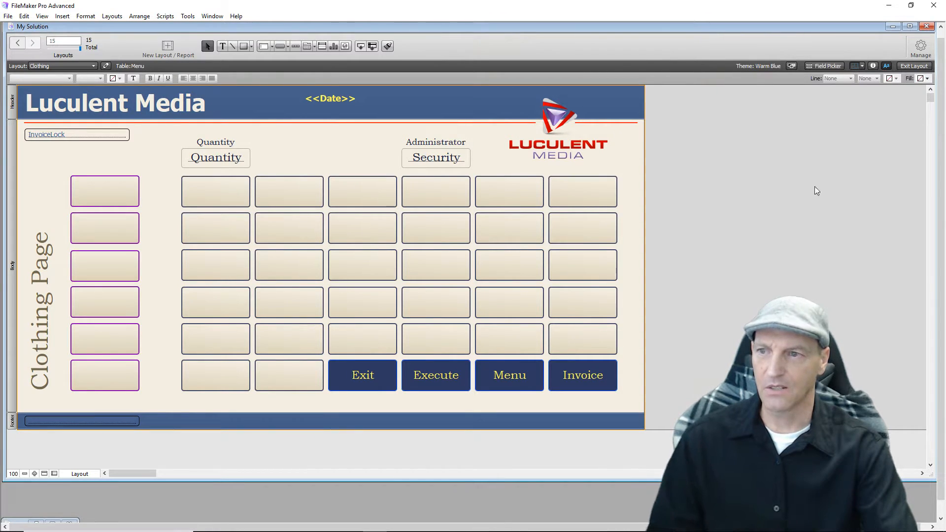
{"action": "left_click", "coordinate": [915, 66]}
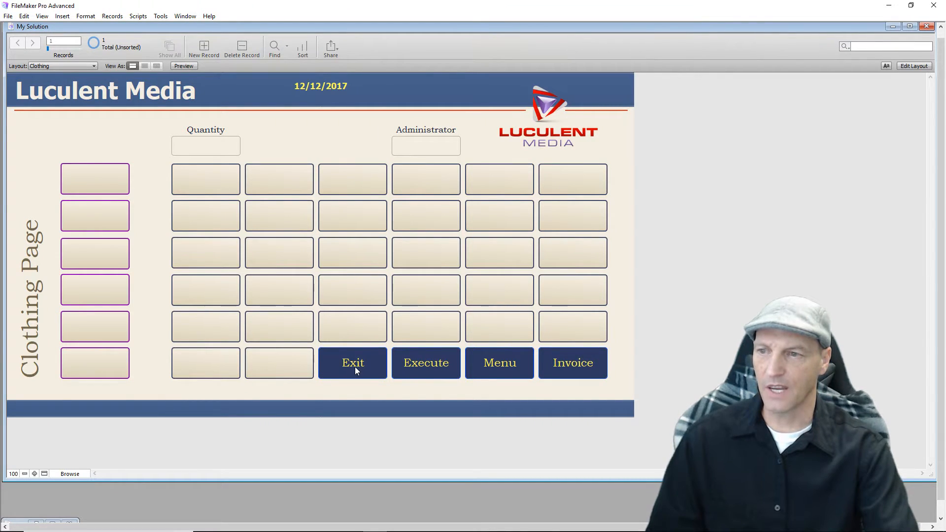
In the Clothing layout, set the Menu button to Perform Script 'Menu One'.
{"action": "left_click", "coordinate": [914, 66]}
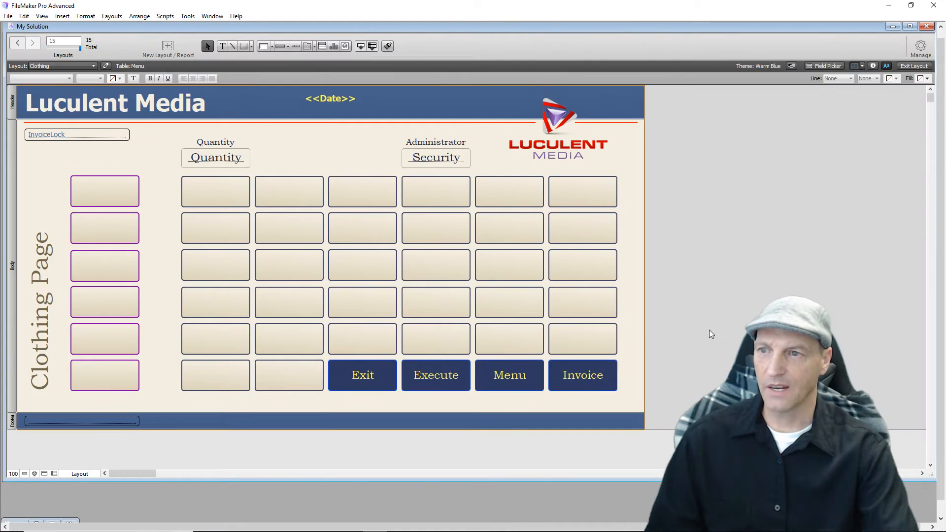
{"action": "double_click", "coordinate": [536, 375]}
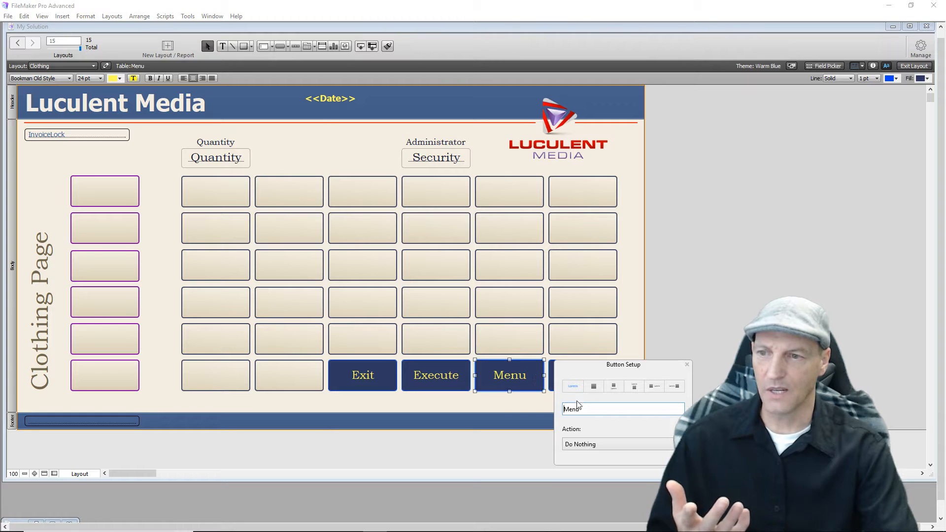
{"action": "left_click", "coordinate": [604, 443]}
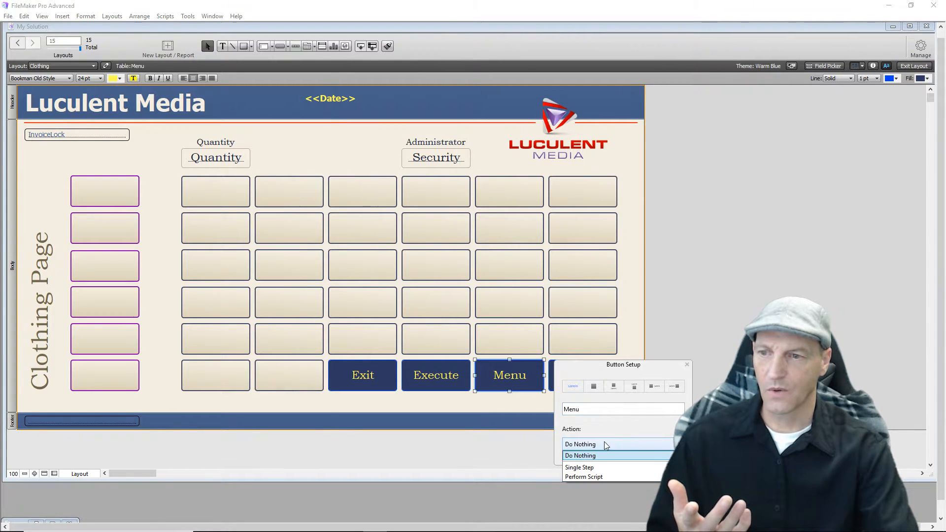
{"action": "left_click", "coordinate": [605, 476]}
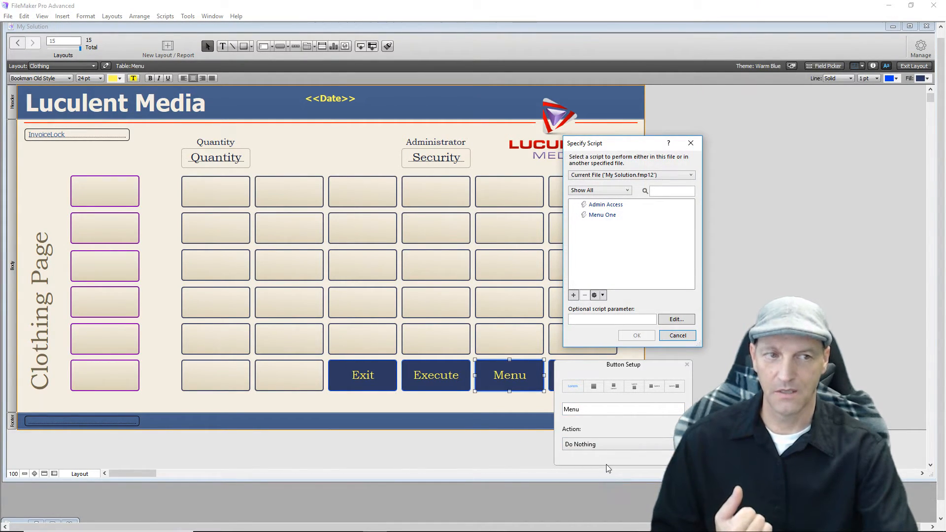
{"action": "double_click", "coordinate": [595, 215]}
{"action": "left_click", "coordinate": [638, 245]}
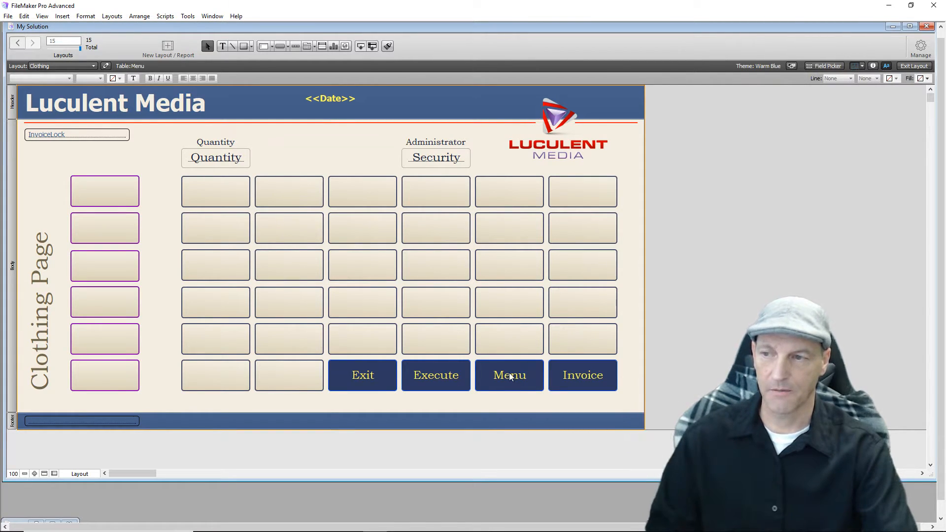
Set the Exit button to Perform Script and create a new script named 'Exit Button'.
{"action": "double_click", "coordinate": [382, 374]}
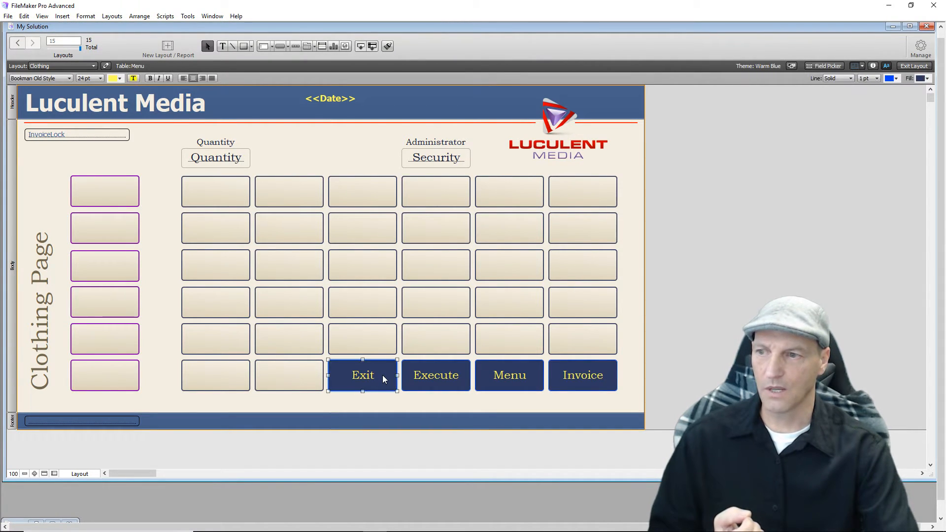
{"action": "left_click", "coordinate": [457, 447]}
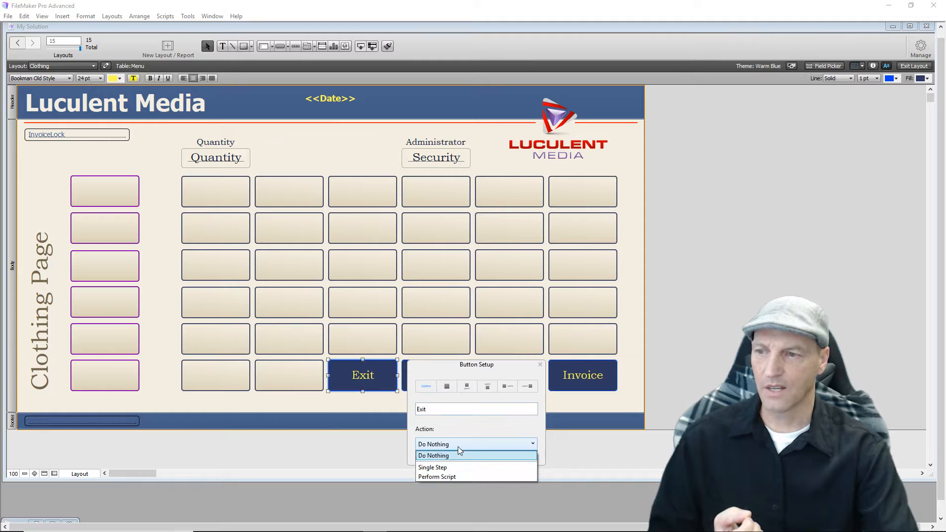
{"action": "left_click", "coordinate": [456, 477]}
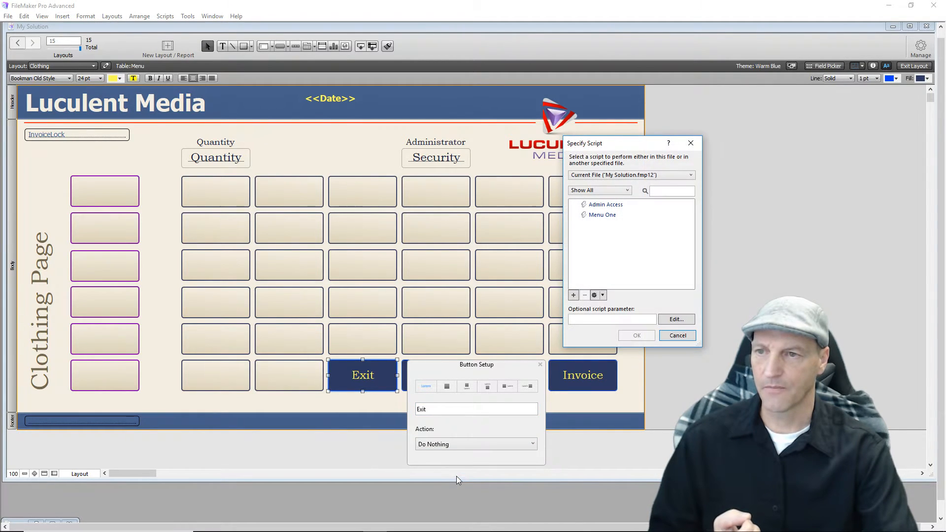
{"action": "left_click", "coordinate": [573, 296]}
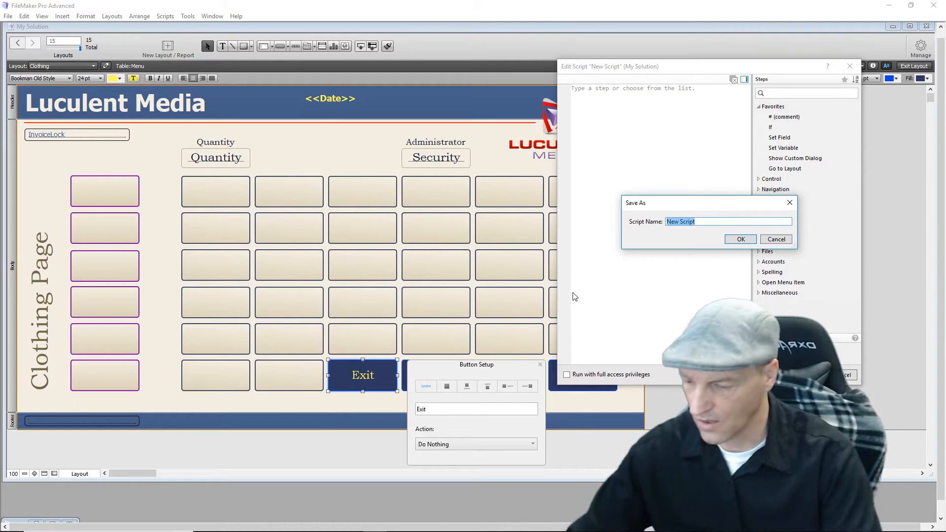
{"action": "type", "text": "Exit Button"}
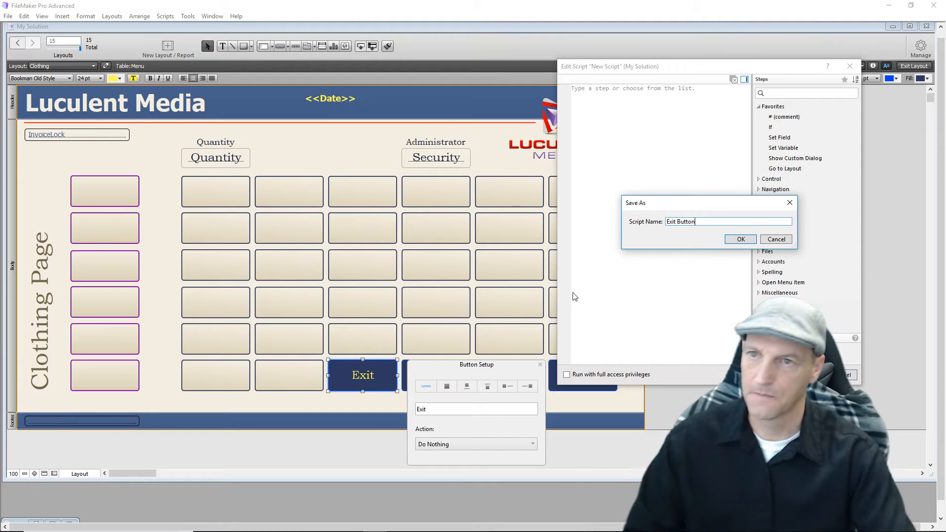
{"action": "left_click", "coordinate": [740, 240]}
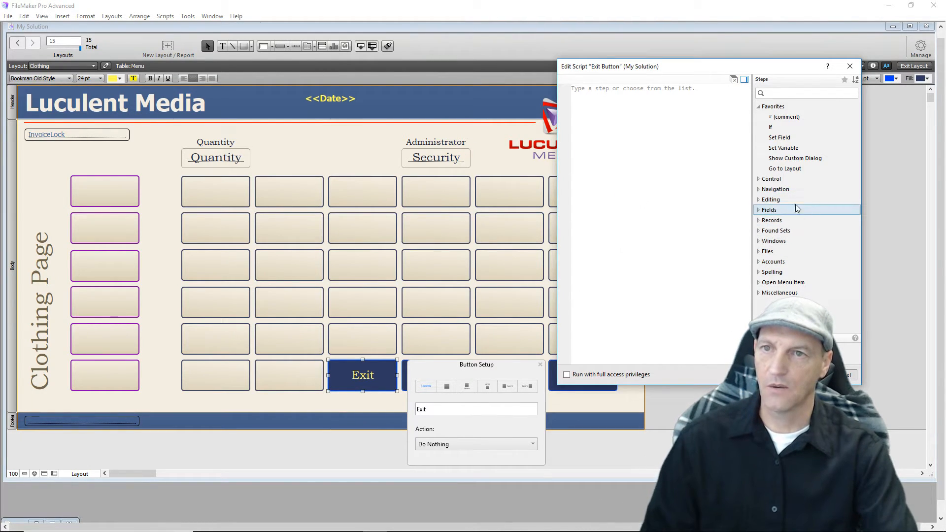
Give 'Exit Button' a Go to Layout [Entry Page] step and assign it to the Exit button.
{"action": "double_click", "coordinate": [788, 169]}
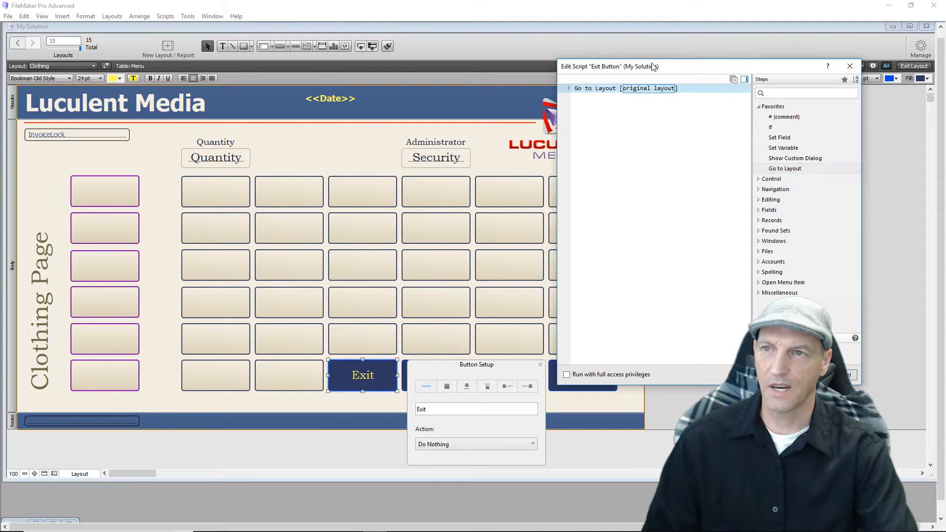
{"action": "left_click", "coordinate": [647, 93]}
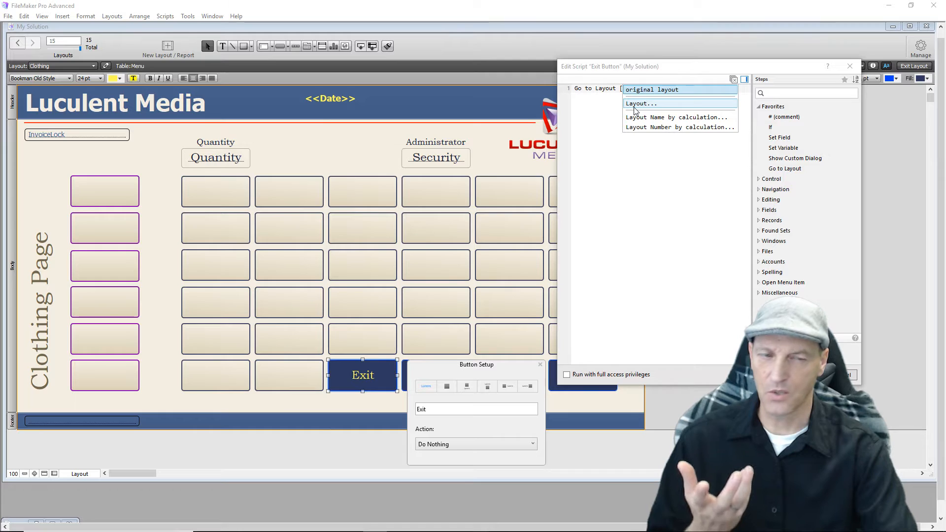
{"action": "left_click", "coordinate": [634, 107]}
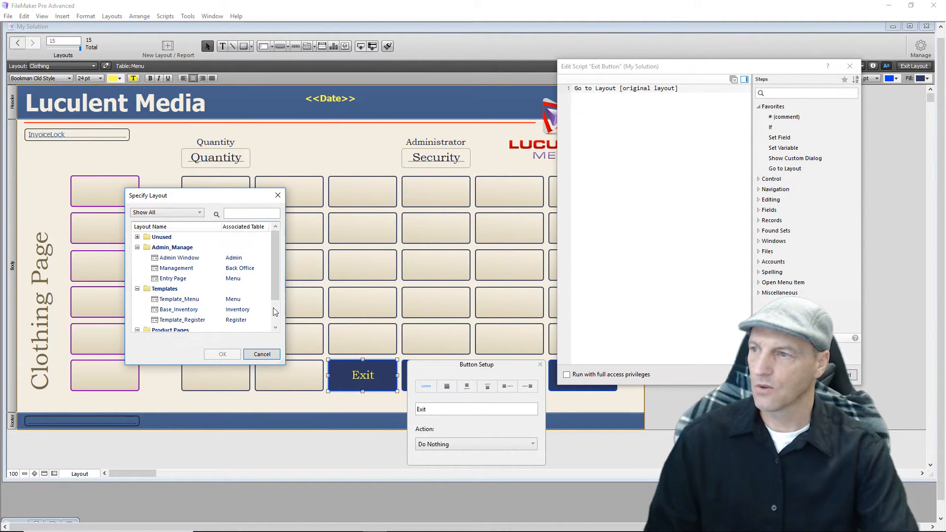
{"action": "double_click", "coordinate": [179, 279]}
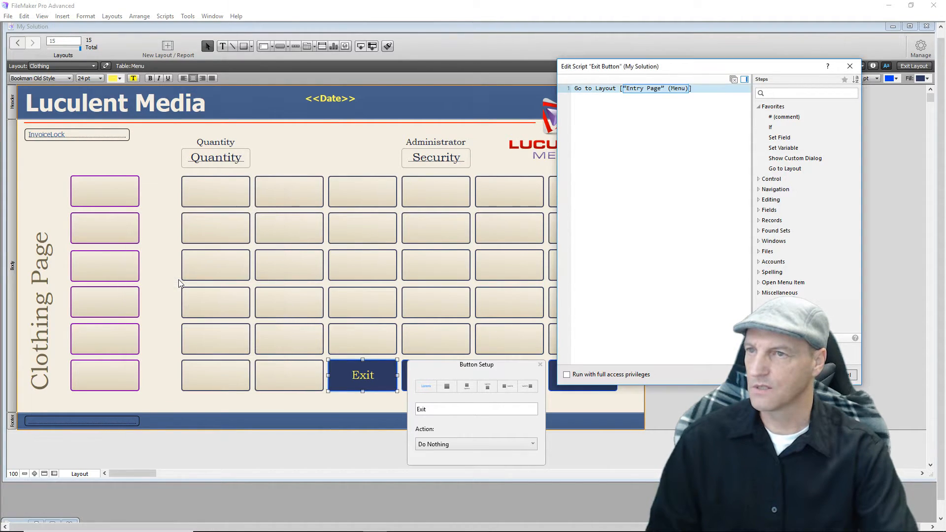
{"action": "left_click", "coordinate": [798, 375]}
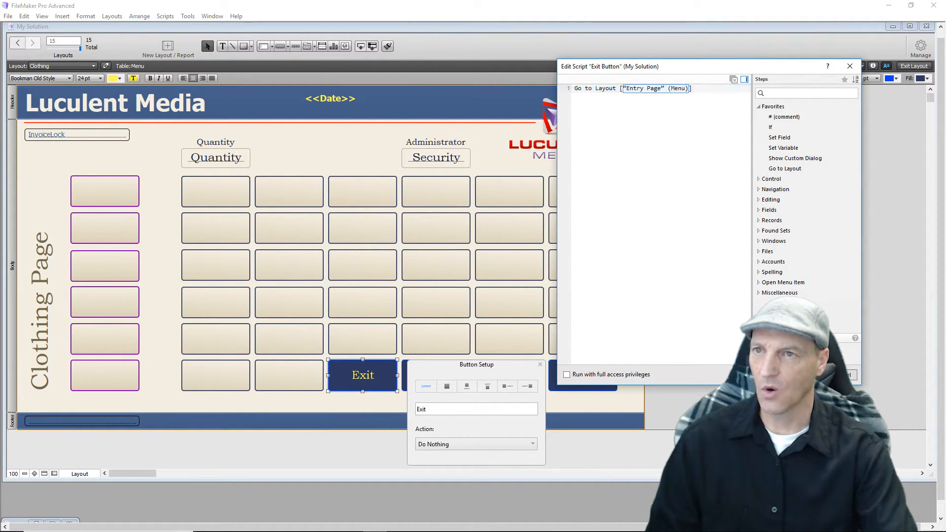
{"action": "left_click", "coordinate": [647, 333]}
{"action": "left_click", "coordinate": [759, 281]}
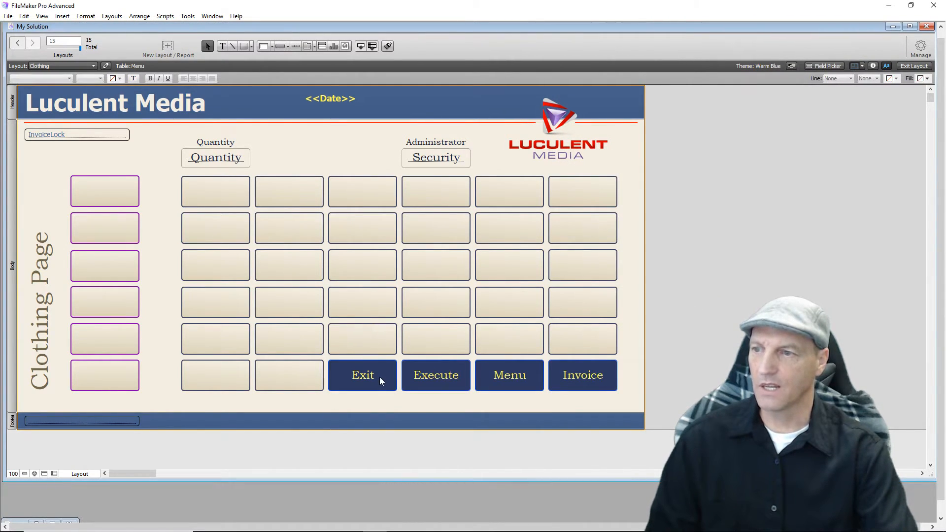
In Browse mode, use the Clothing layout's Menu button to reach Category Page.
{"action": "left_click", "coordinate": [914, 66]}
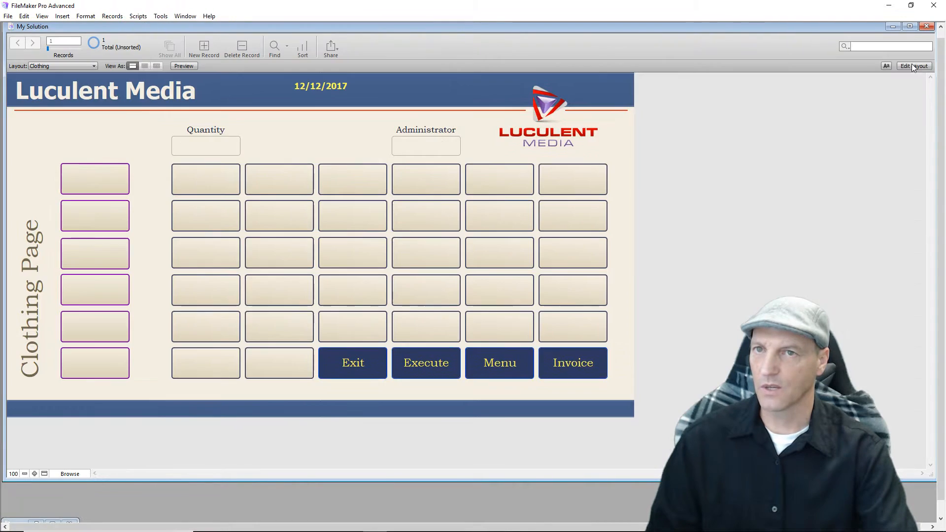
{"action": "left_click", "coordinate": [522, 367]}
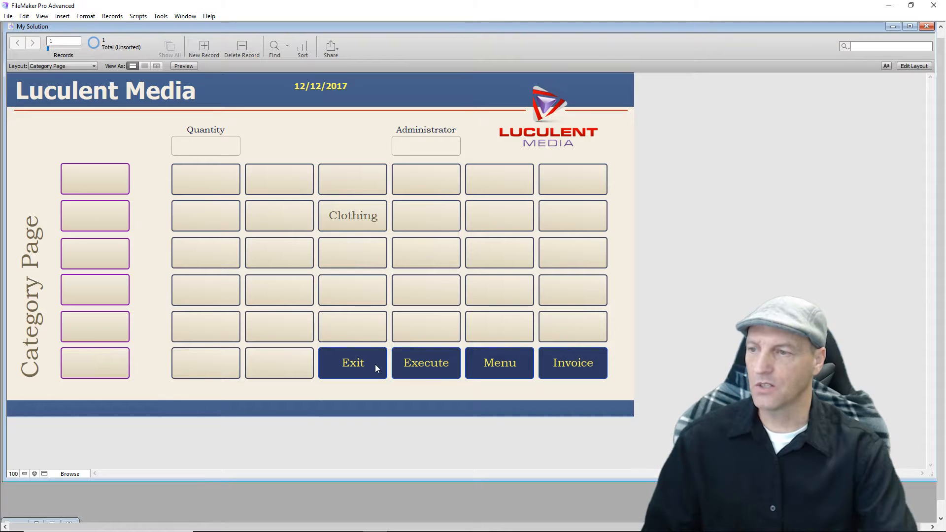
Return Category Page to Layout mode and bring up Button Setup for the Exit, then the Menu, button.
{"action": "left_click", "coordinate": [912, 67]}
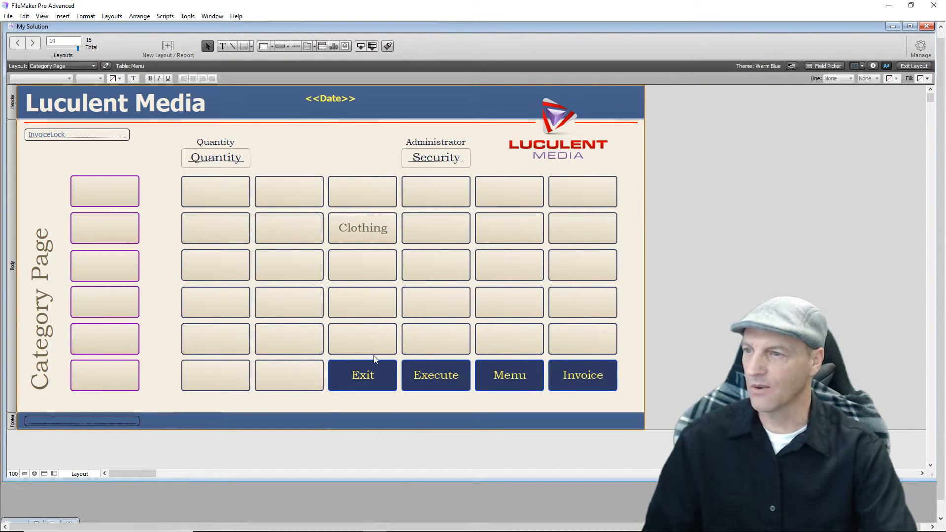
{"action": "left_click", "coordinate": [389, 382]}
{"action": "double_click", "coordinate": [388, 382]}
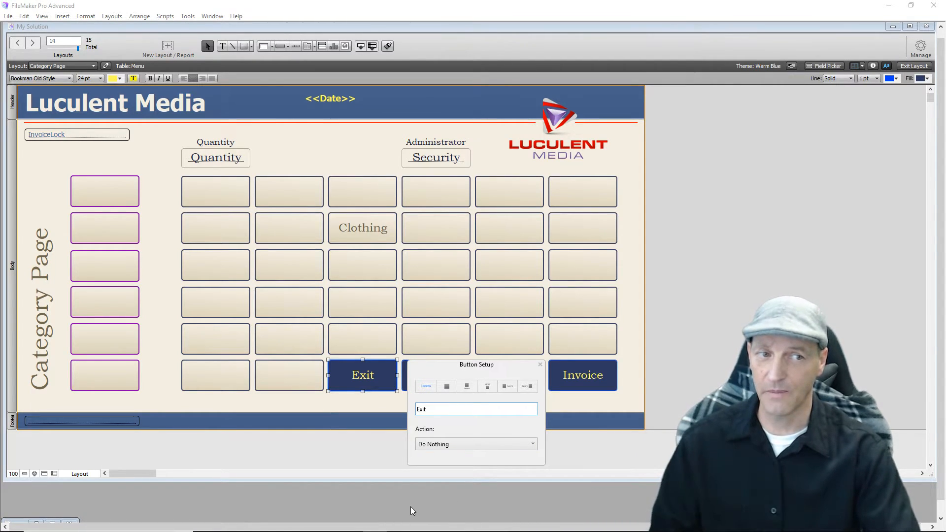
{"action": "left_click", "coordinate": [463, 445]}
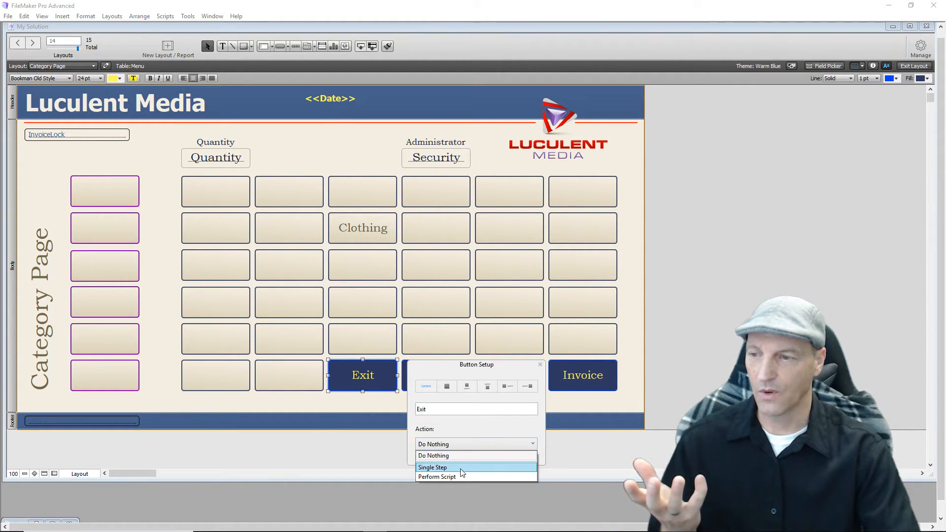
{"action": "left_click", "coordinate": [516, 389]}
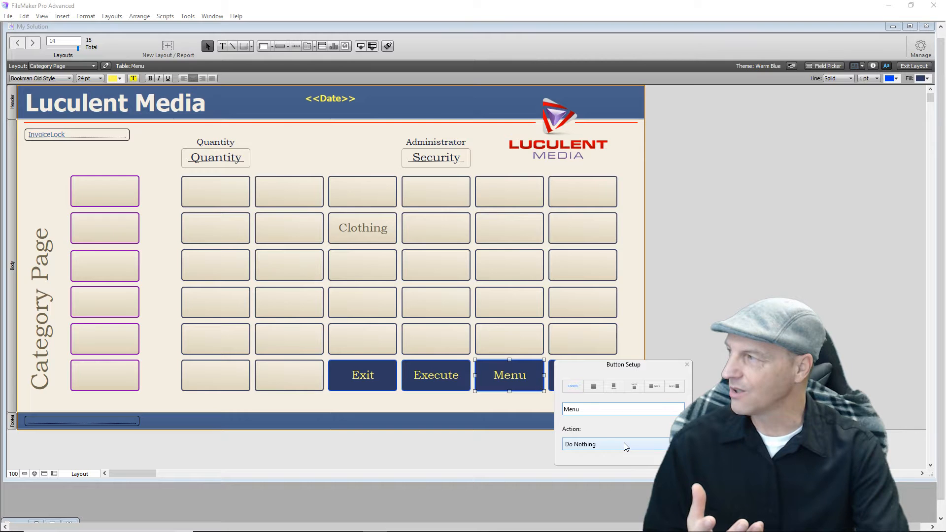
Set the Menu button's action to a single Show Custom Dialog step.
{"action": "left_click", "coordinate": [622, 448]}
{"action": "left_click", "coordinate": [622, 448]}
{"action": "left_click", "coordinate": [622, 448]}
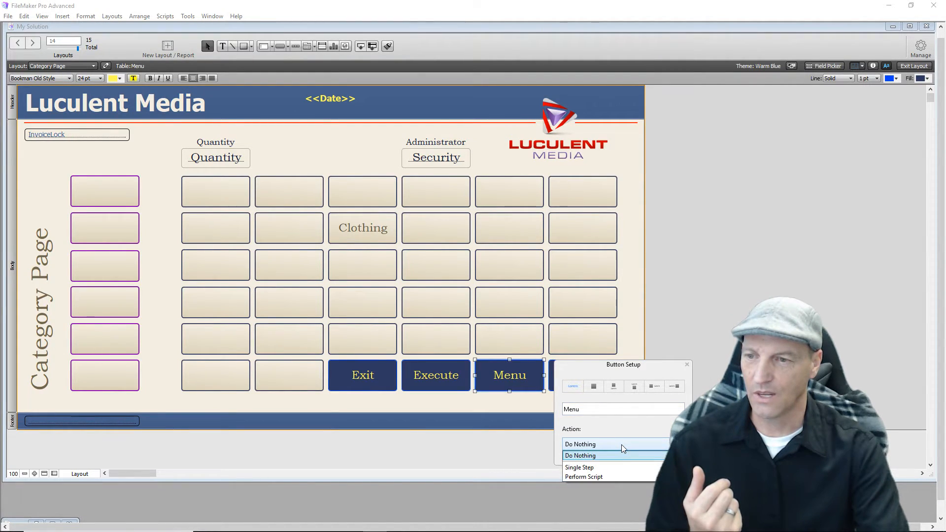
{"action": "left_click", "coordinate": [613, 469]}
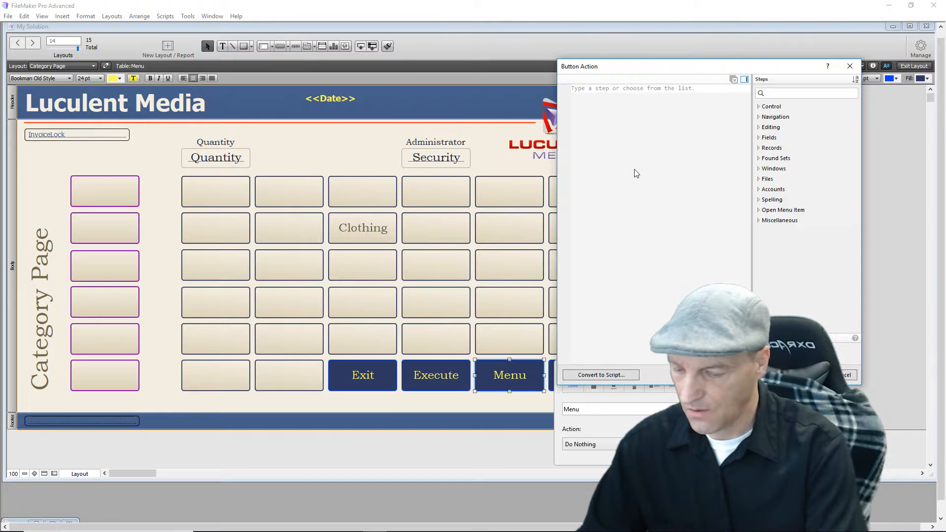
{"action": "type", "text": "Show"}
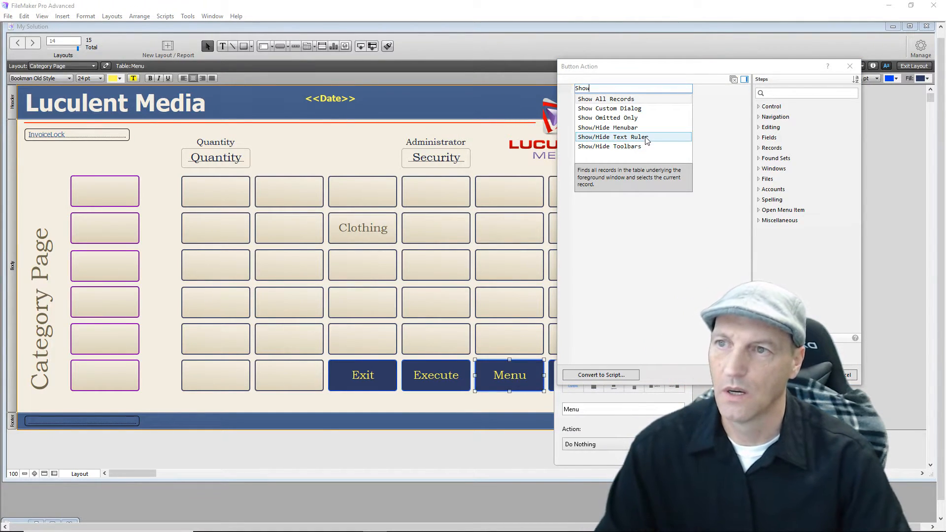
{"action": "left_click", "coordinate": [613, 109]}
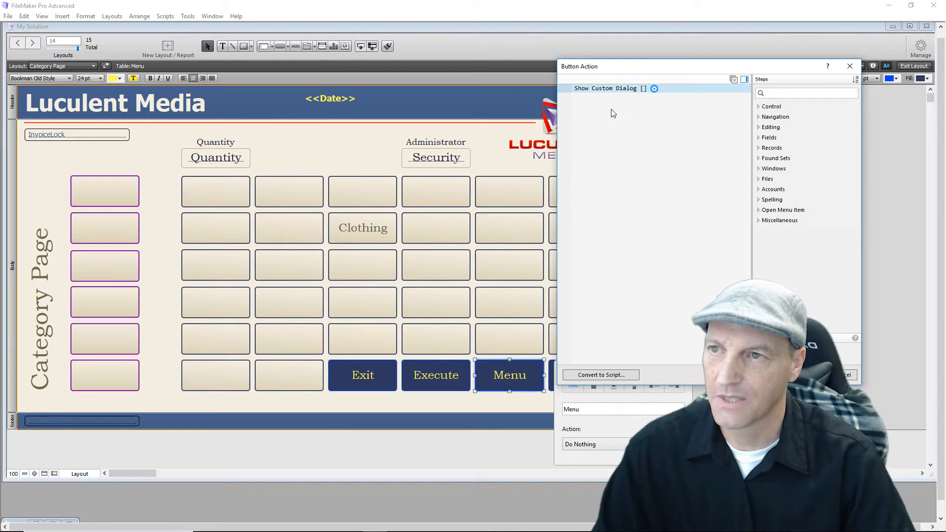
Title the dialog 'User Error' with the page-already-loaded message, leaving only an OK button.
{"action": "left_click", "coordinate": [654, 89]}
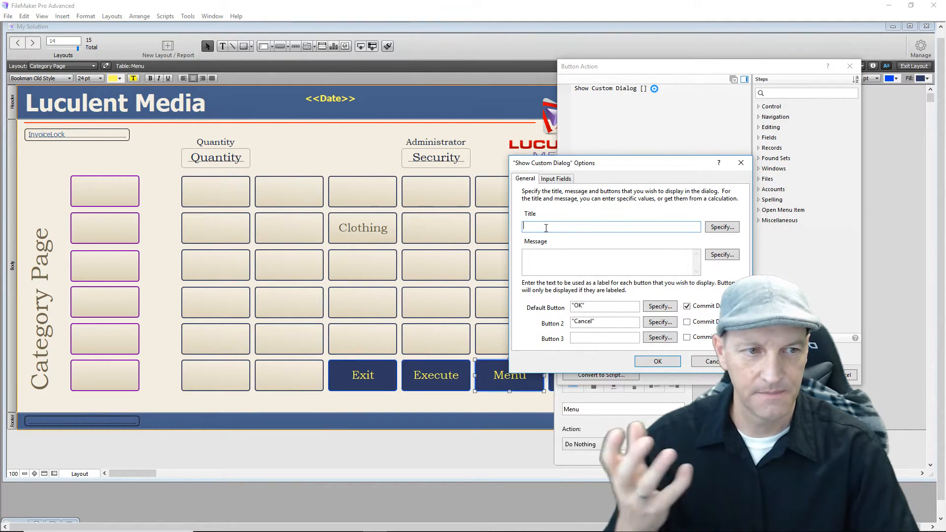
{"action": "type", "text": "User Error"}
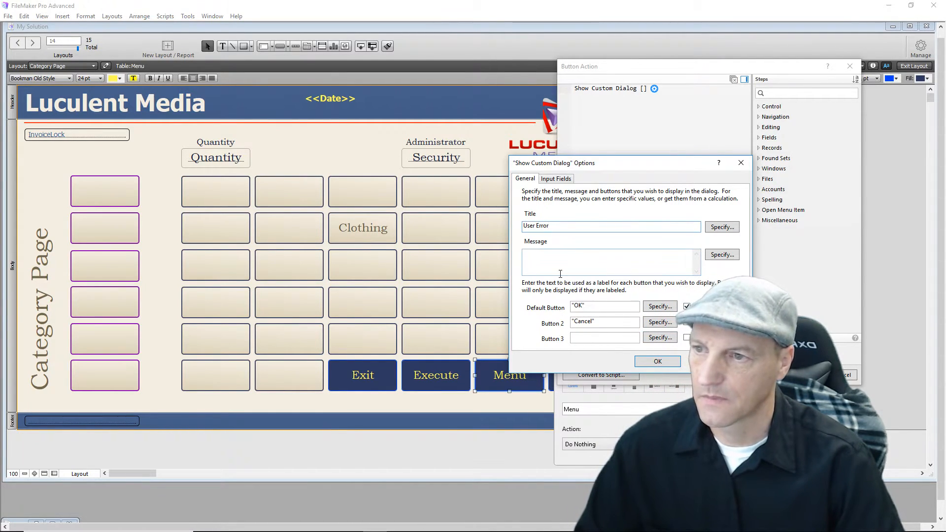
{"action": "left_click", "coordinate": [560, 260]}
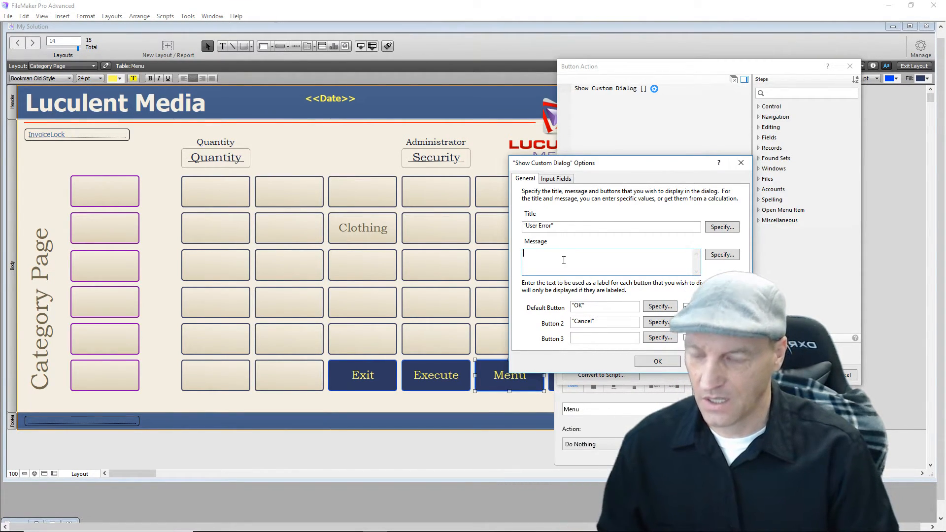
{"action": "type", "text": "equested page is already loaded an"}
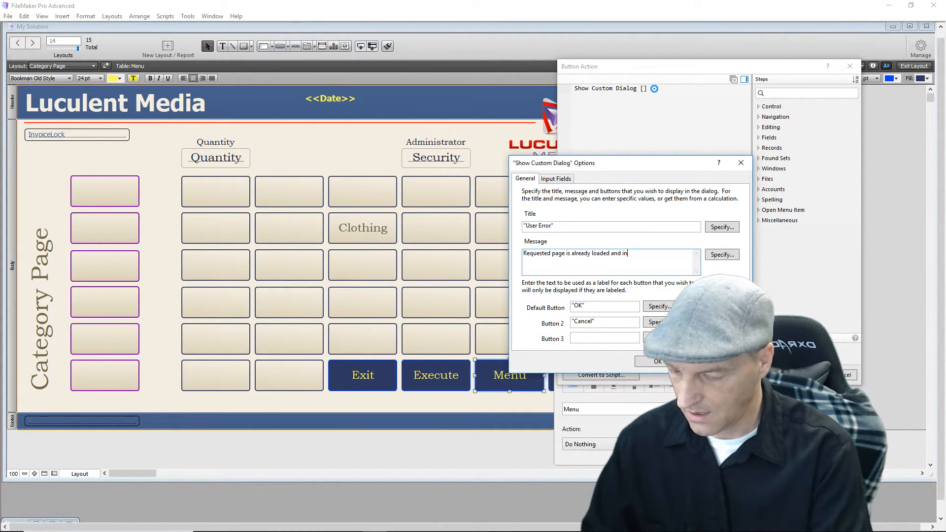
{"action": "type", "text": "d in operation - pl"}
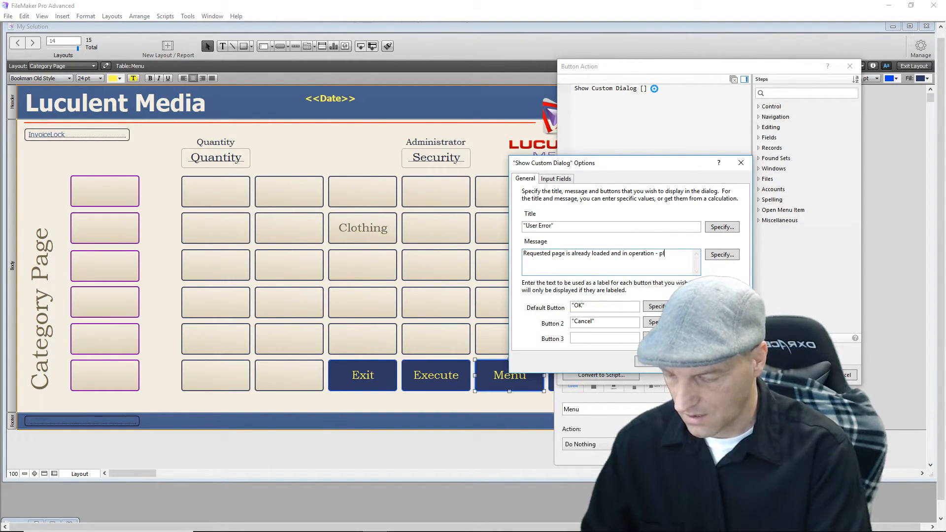
{"action": "type", "text": "ease select another option to conti"}
{"action": "key", "text": "BackSpace"}
{"action": "type", "text": "ue"}
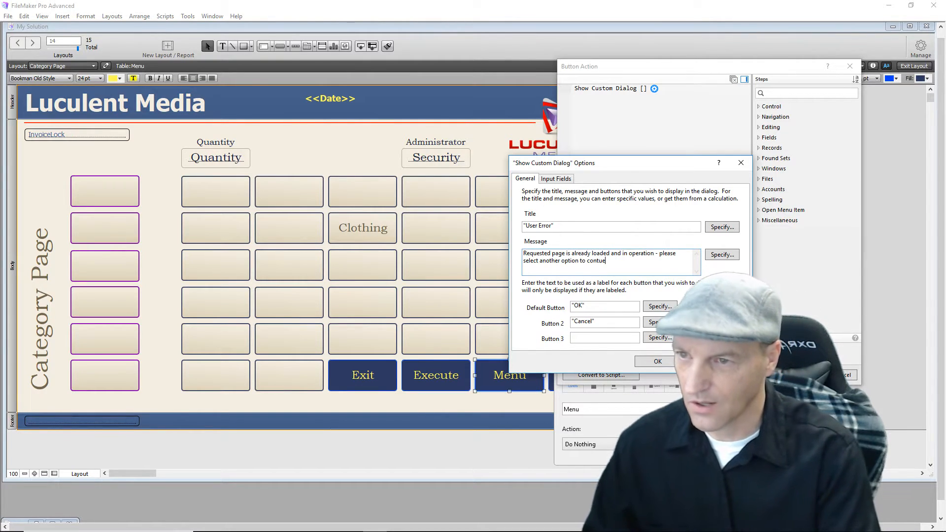
{"action": "key", "text": "BackSpace"}
{"action": "key", "text": "BackSpace"}
{"action": "type", "text": "inue"}
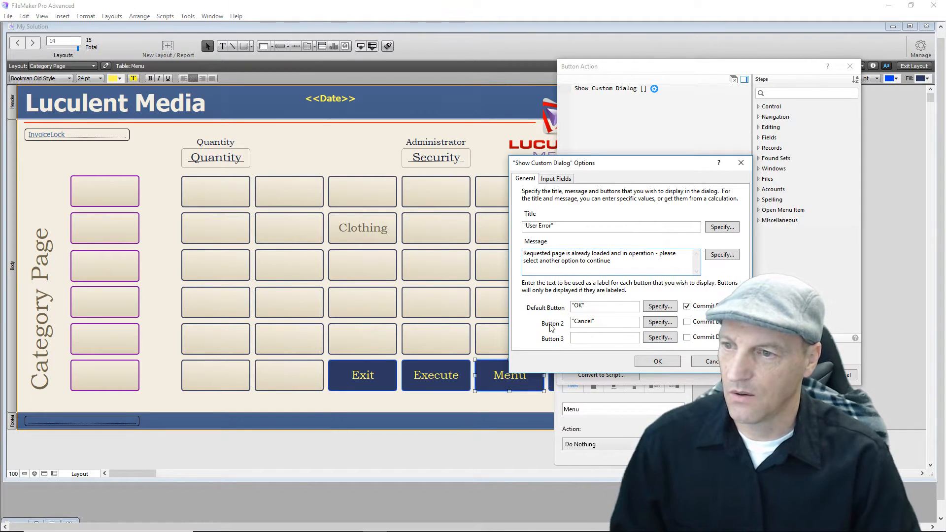
{"action": "double_click", "coordinate": [609, 322]}
{"action": "key", "text": "BackSpace"}
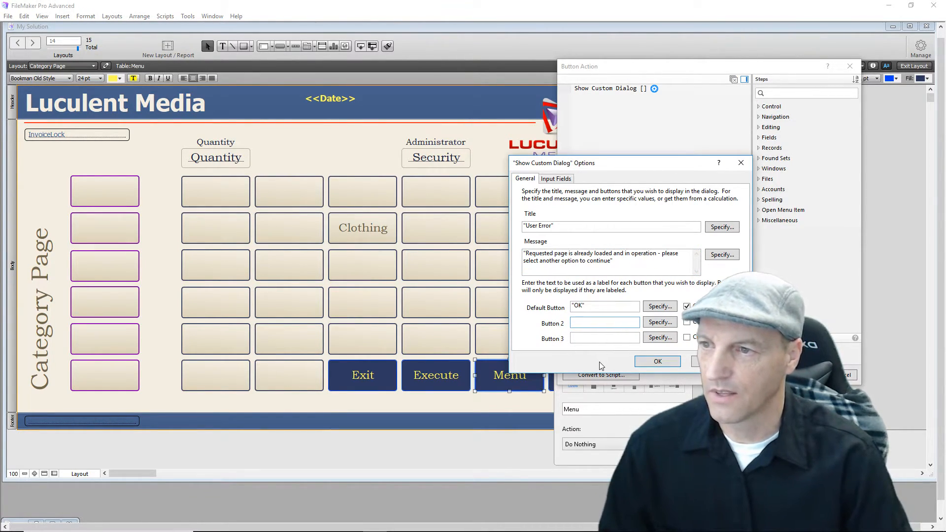
{"action": "left_click", "coordinate": [659, 361]}
{"action": "left_click", "coordinate": [807, 374]}
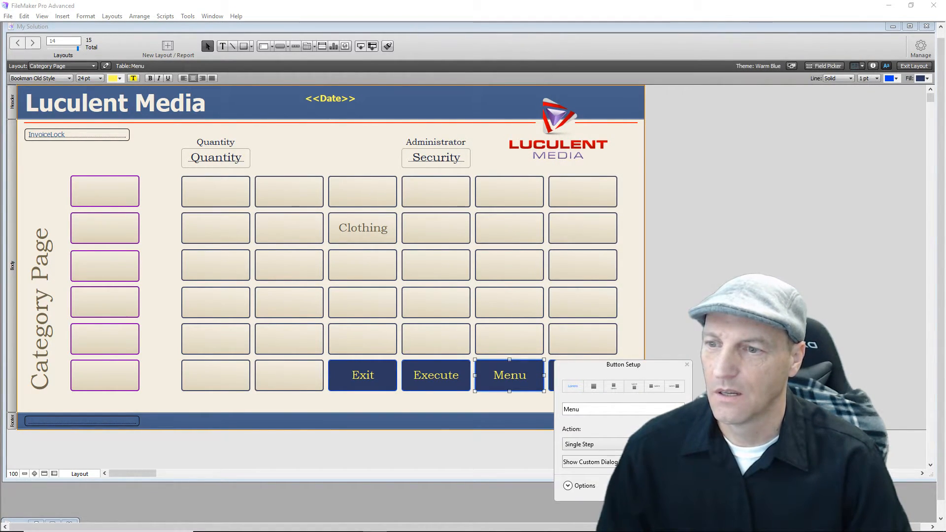
{"action": "left_click", "coordinate": [687, 364]}
{"action": "left_click", "coordinate": [727, 263]}
{"action": "left_click", "coordinate": [914, 66]}
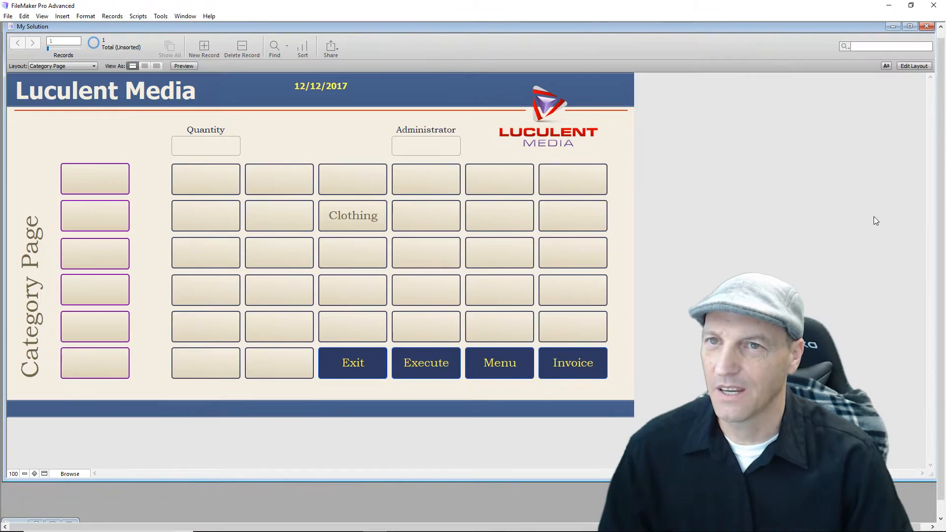
{"action": "left_click", "coordinate": [499, 369]}
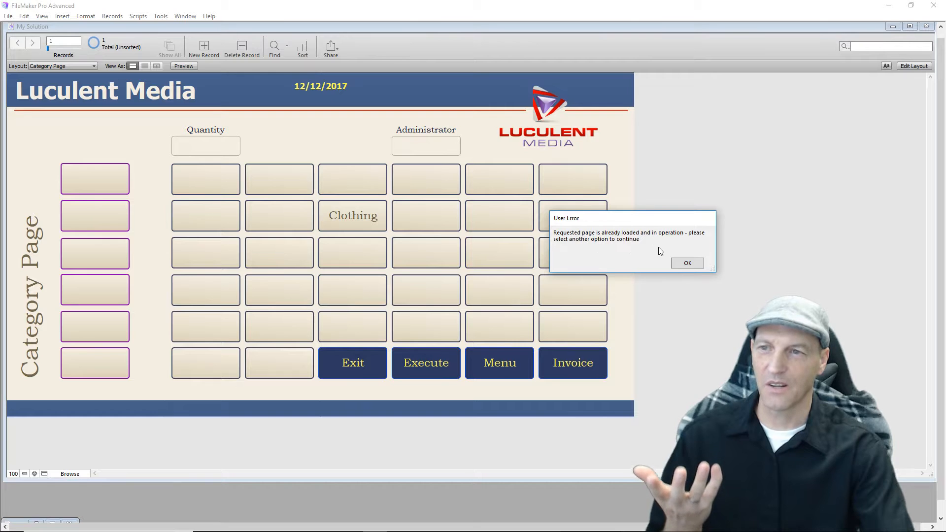
{"action": "left_click", "coordinate": [682, 262]}
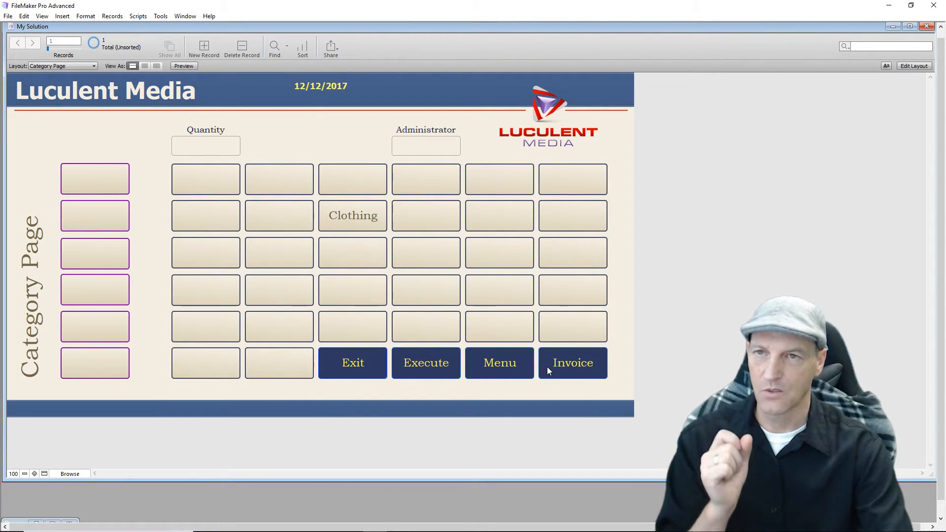
{"action": "left_click", "coordinate": [913, 66]}
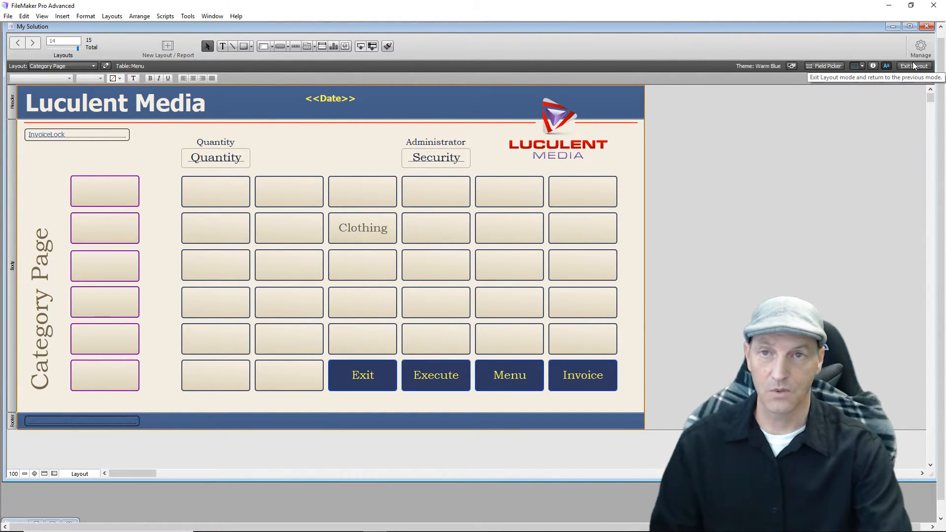
Review the layouts in Manage Layouts, then switch to Templates > Template_Register.
{"action": "left_click", "coordinate": [919, 54]}
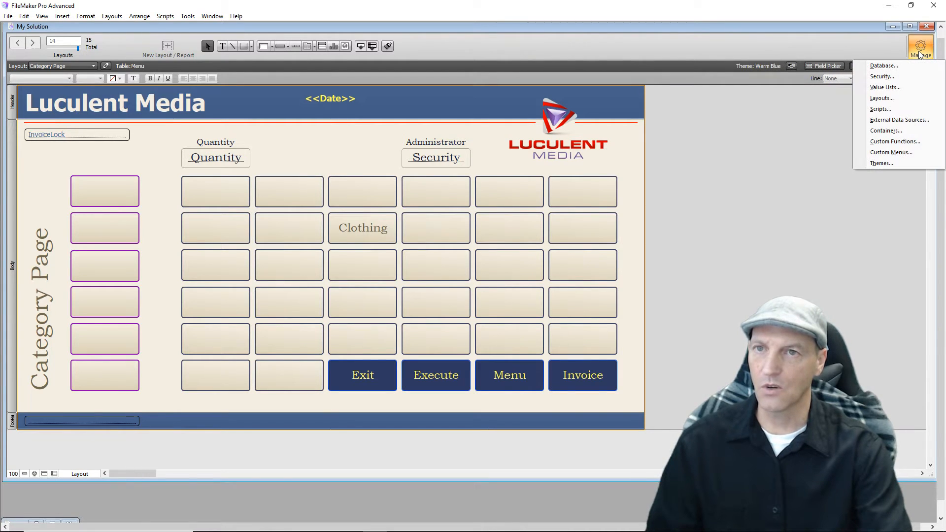
{"action": "left_click", "coordinate": [899, 98]}
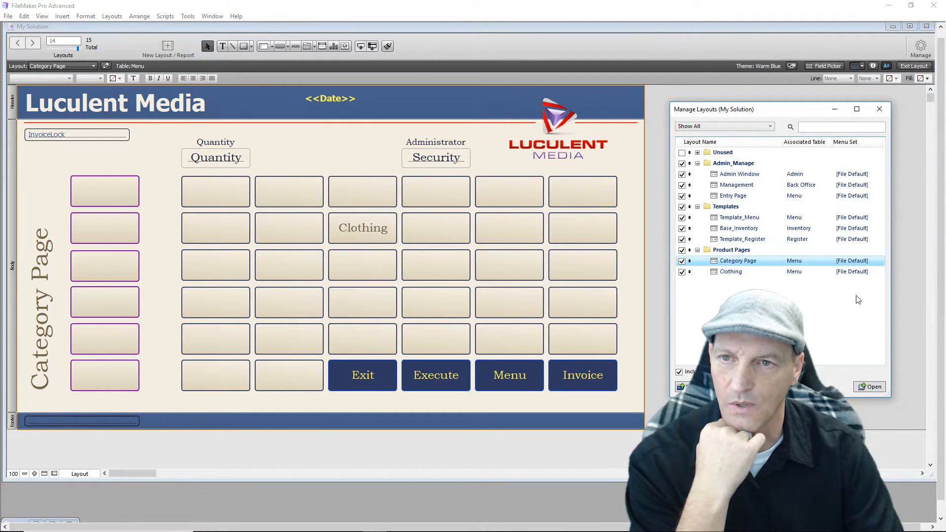
{"action": "left_click", "coordinate": [881, 108]}
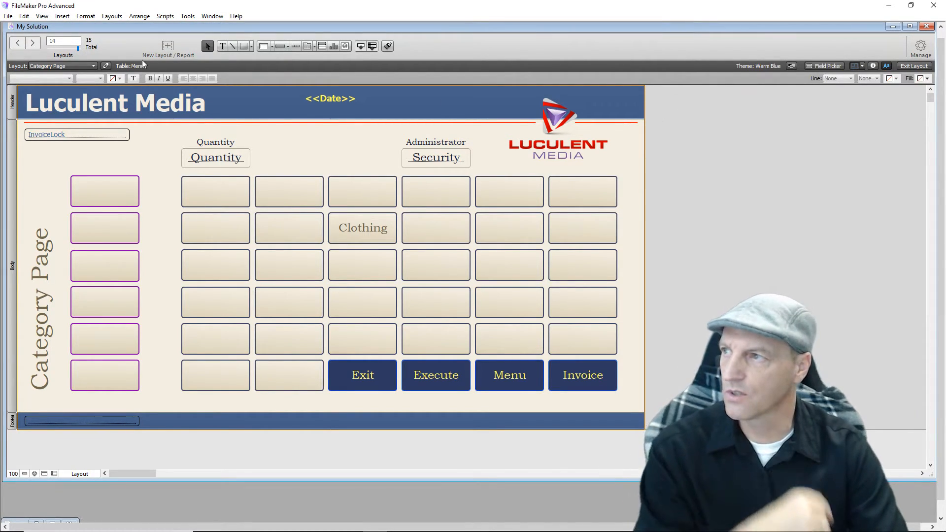
{"action": "left_click", "coordinate": [93, 66]}
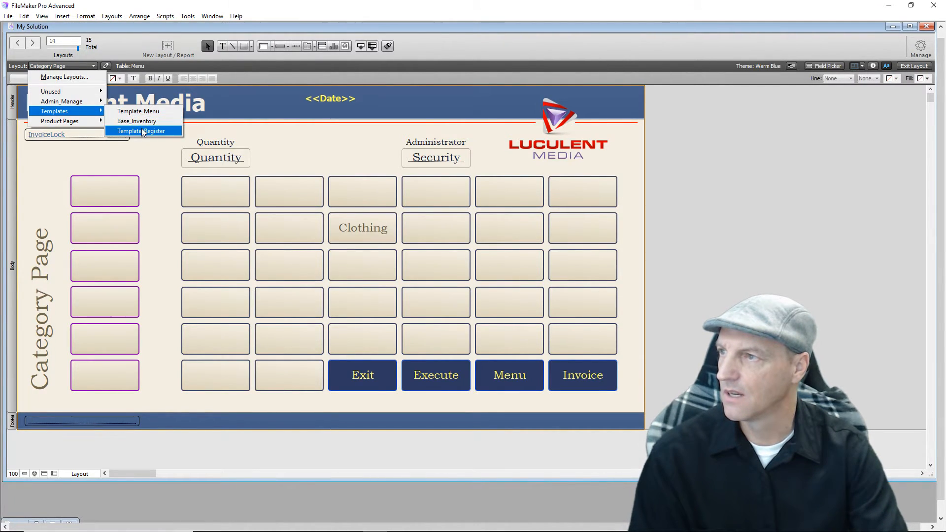
{"action": "left_click", "coordinate": [140, 128]}
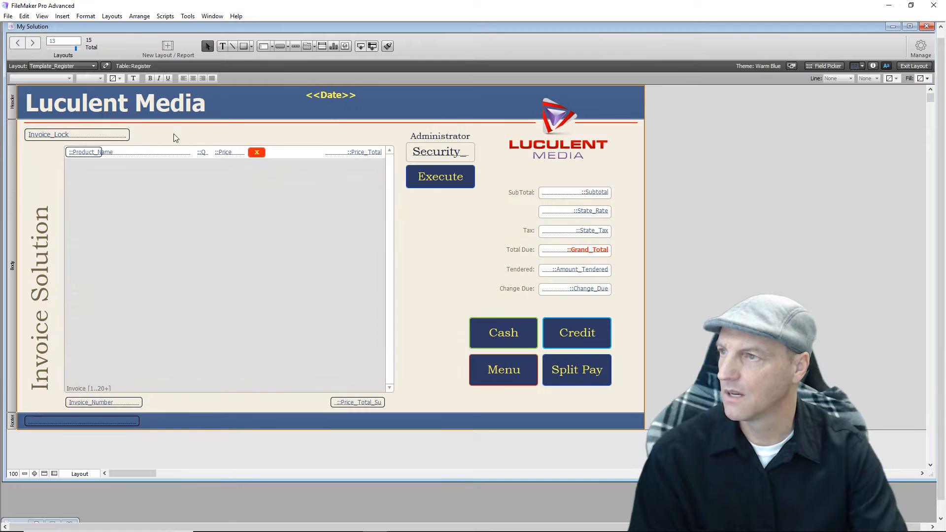
{"action": "left_click", "coordinate": [914, 66]}
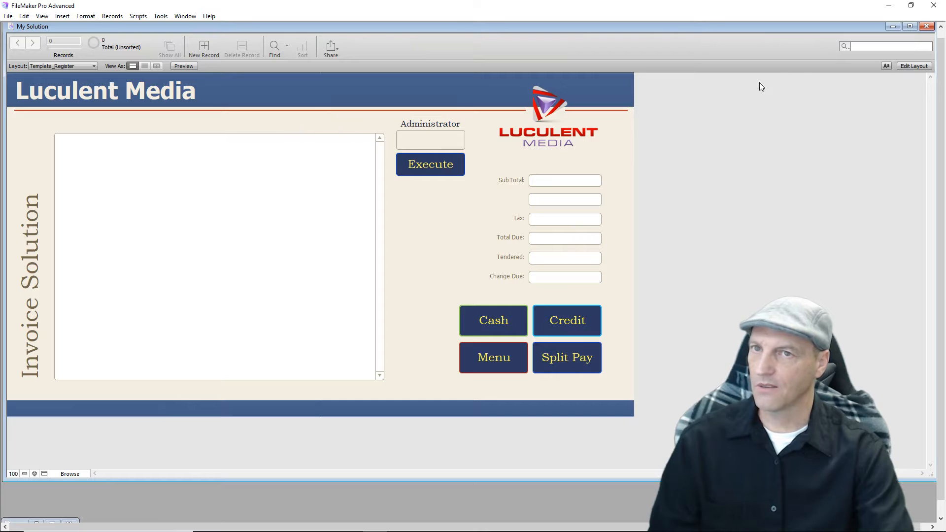
{"action": "left_click", "coordinate": [906, 68]}
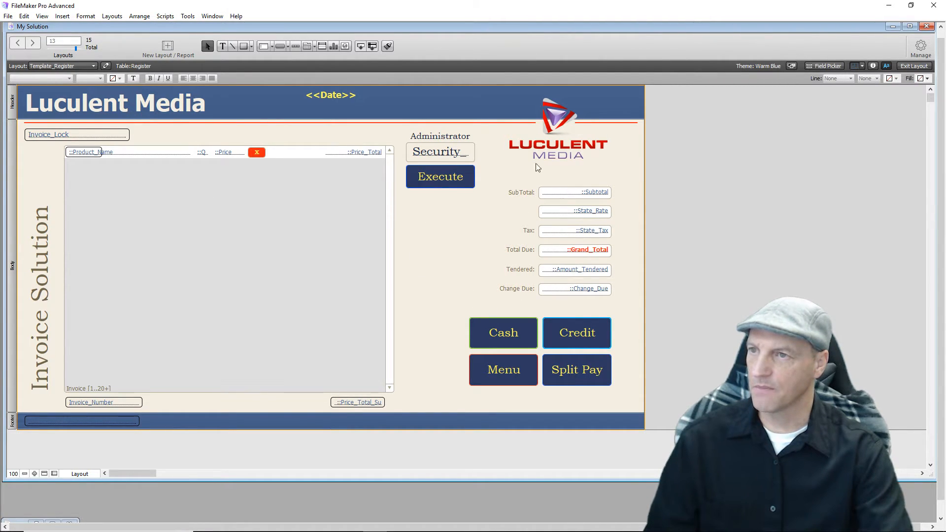
Change the Register table's Date field type to Timestamp.
{"action": "left_click", "coordinate": [337, 96]}
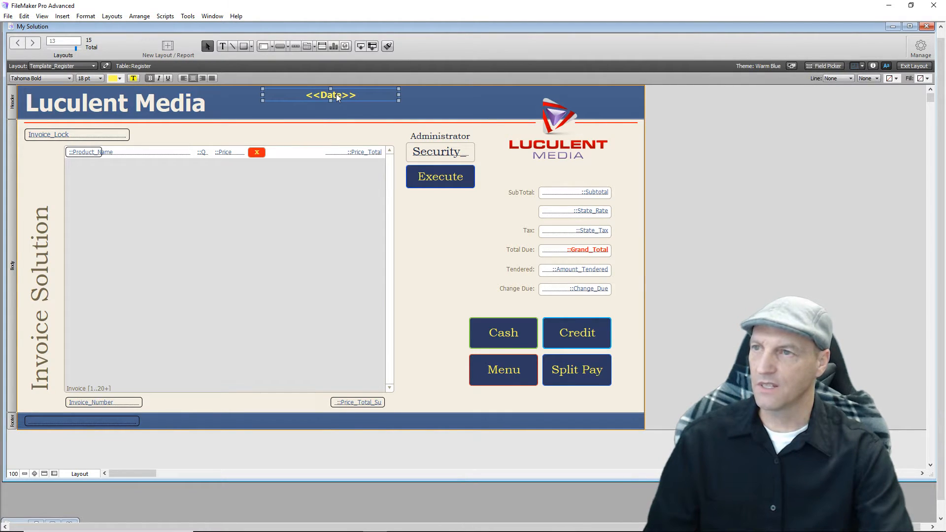
{"action": "left_click", "coordinate": [917, 43]}
{"action": "left_click", "coordinate": [900, 66]}
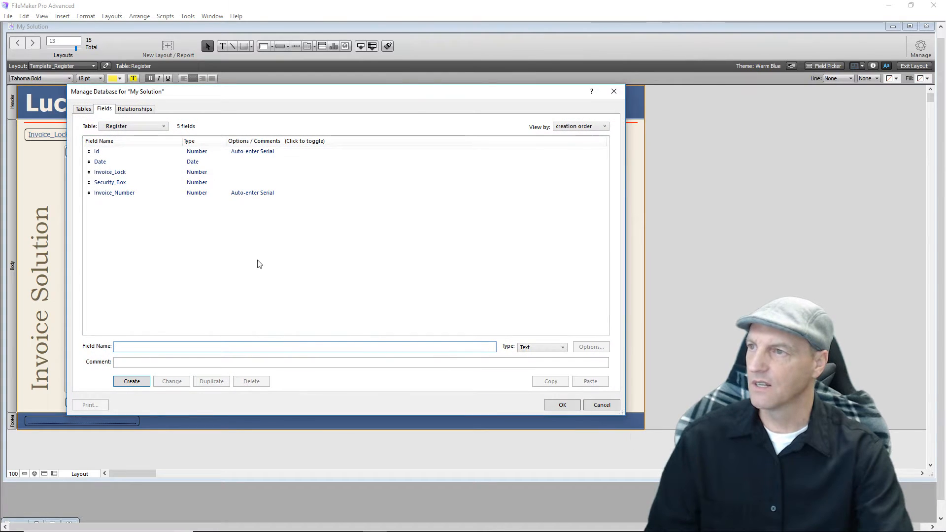
{"action": "double_click", "coordinate": [197, 162]}
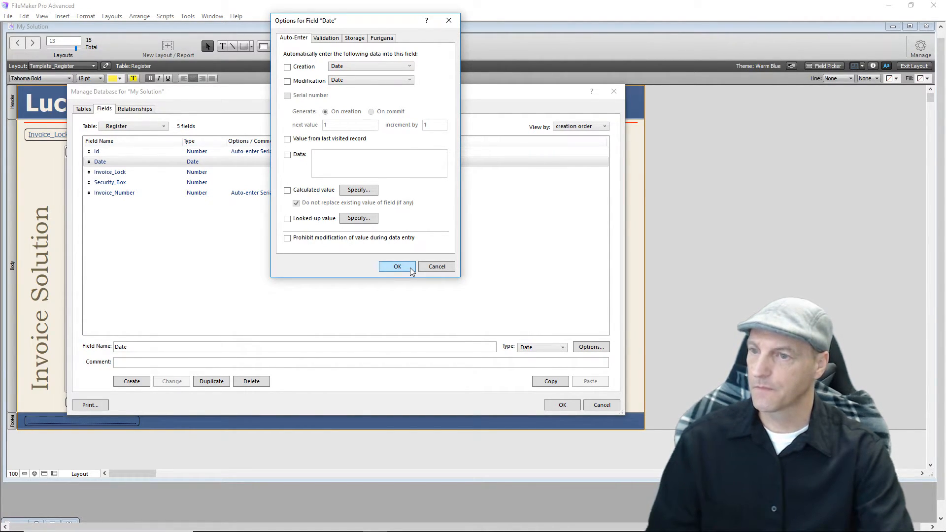
{"action": "left_click", "coordinate": [428, 269]}
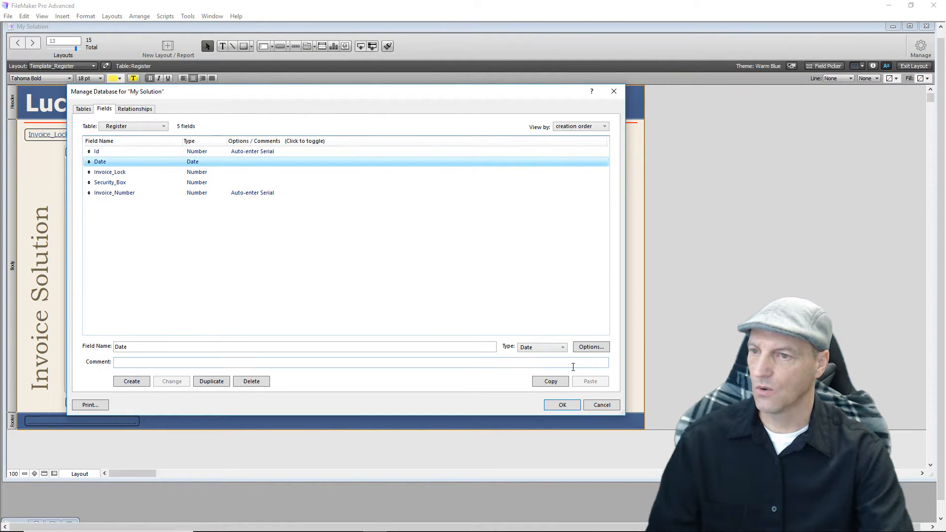
{"action": "left_click", "coordinate": [563, 347]}
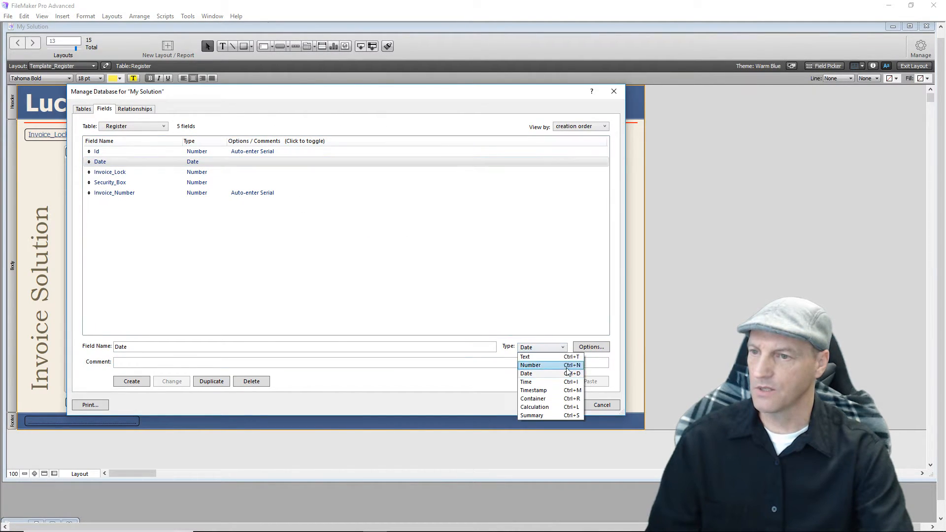
{"action": "left_click", "coordinate": [551, 392]}
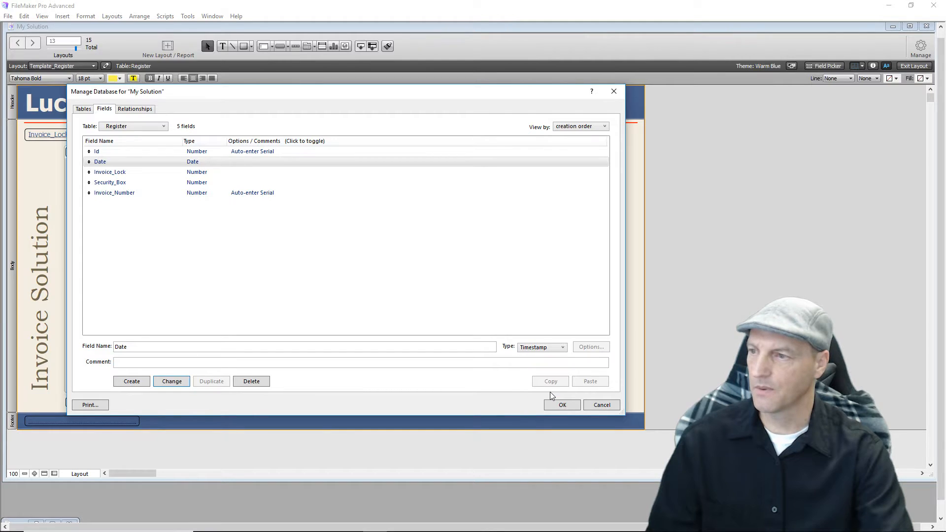
{"action": "left_click", "coordinate": [184, 382]}
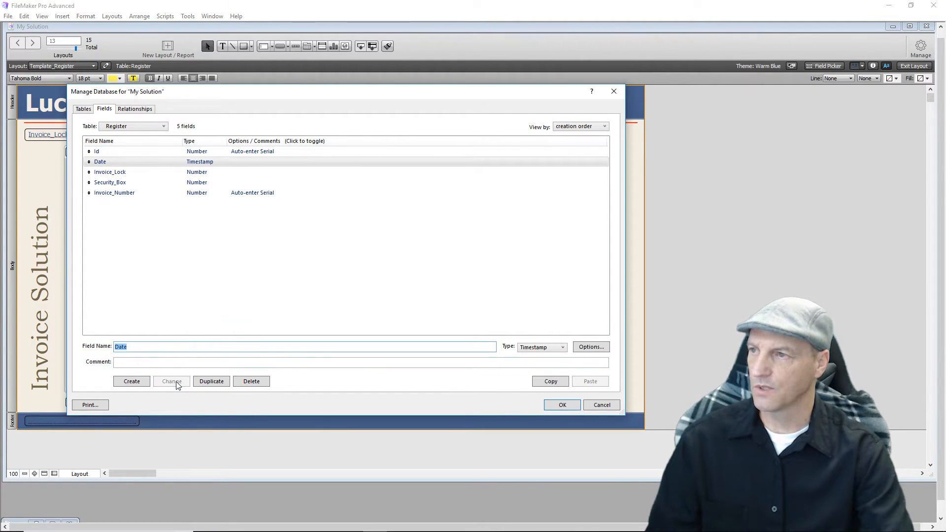
Make the Date field auto-enter a modification timestamp (date and time).
{"action": "left_click", "coordinate": [206, 163]}
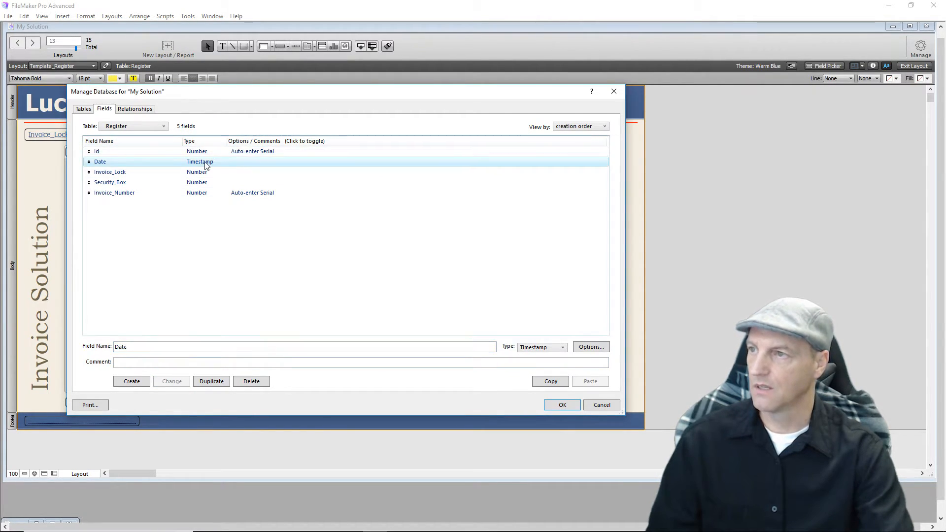
{"action": "double_click", "coordinate": [206, 163]}
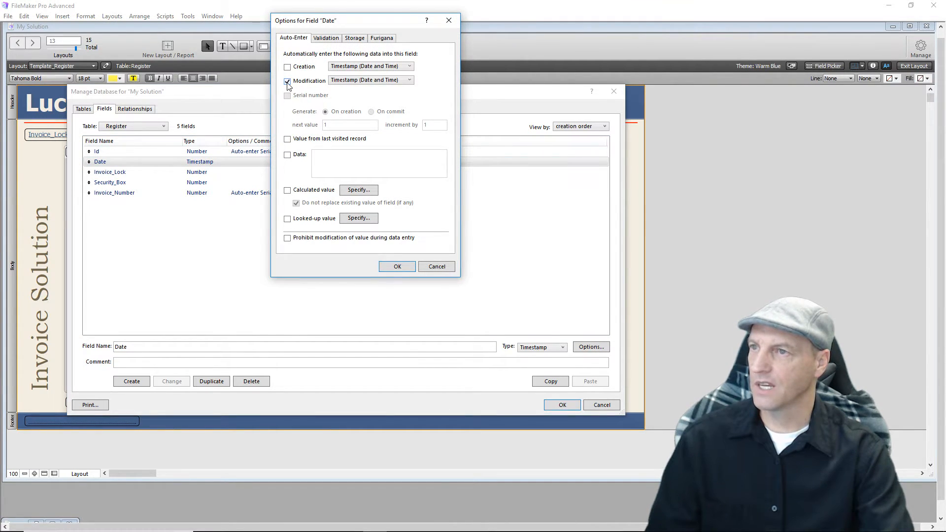
{"action": "left_click", "coordinate": [405, 269]}
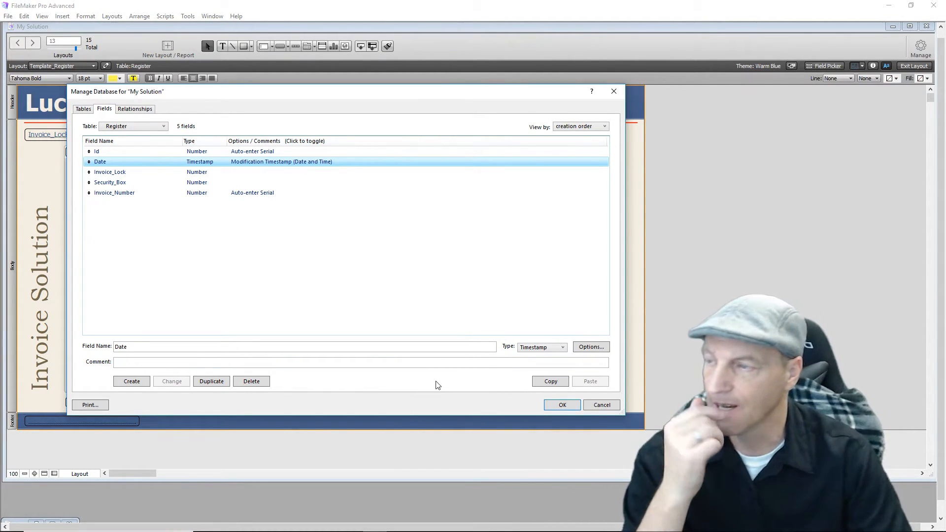
{"action": "left_click", "coordinate": [557, 409]}
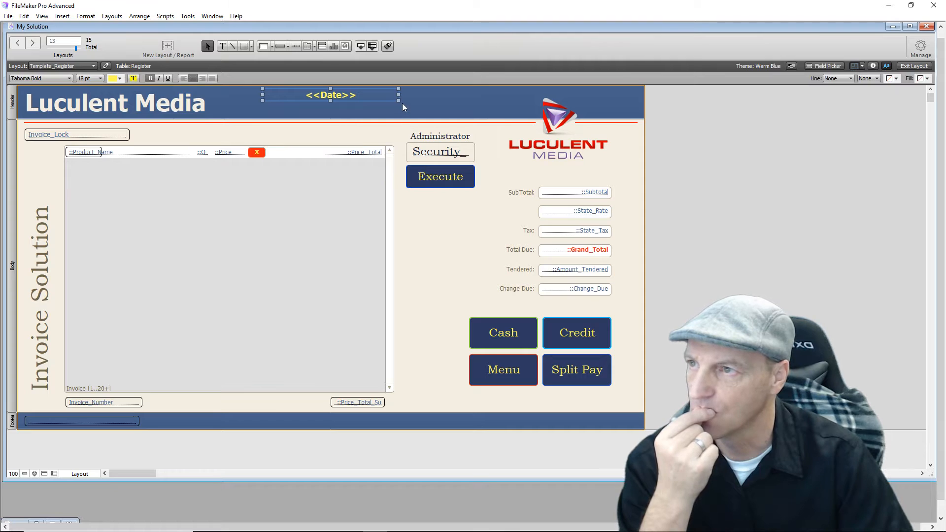
Widen the <<Date>> field and move it to the centre of the invoice header.
{"action": "left_click_drag", "start_coordinate": [399, 95], "coordinate": [459, 96]}
{"action": "left_click_drag", "start_coordinate": [373, 97], "coordinate": [341, 101]}
{"action": "key", "text": "Up"}
{"action": "key", "text": "Up"}
{"action": "key", "text": "Up"}
{"action": "key", "text": "Up"}
{"action": "key", "text": "Up"}
{"action": "key", "text": "Up"}
{"action": "key", "text": "Up"}
{"action": "key", "text": "Up"}
{"action": "key", "text": "Up"}
{"action": "key", "text": "Up"}
{"action": "key", "text": "Up"}
{"action": "key", "text": "Up"}
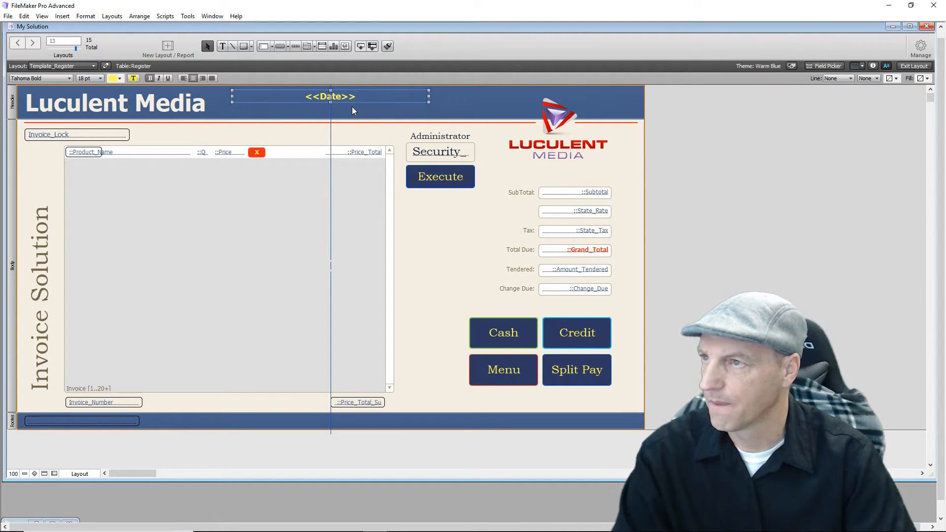
{"action": "key", "text": "Down"}
{"action": "key", "text": "Down"}
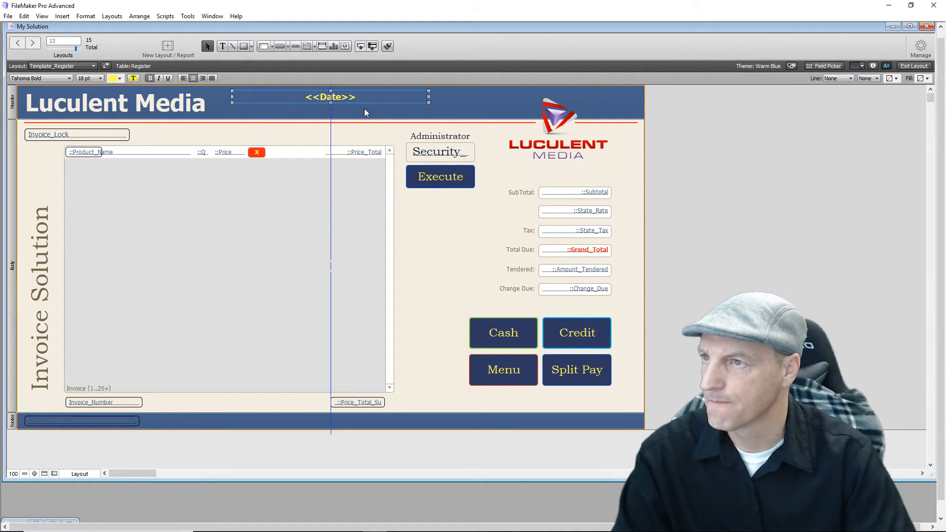
{"action": "left_click", "coordinate": [486, 98]}
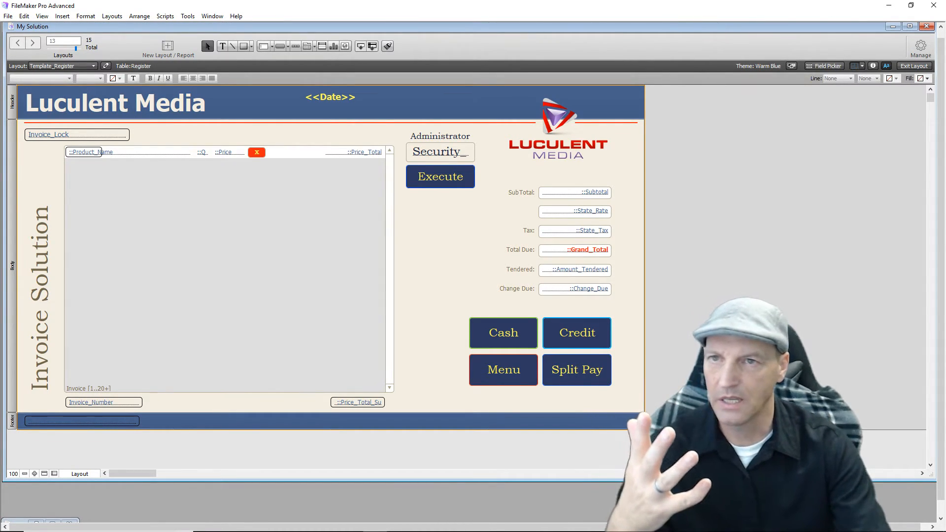
{"action": "left_click", "coordinate": [921, 45]}
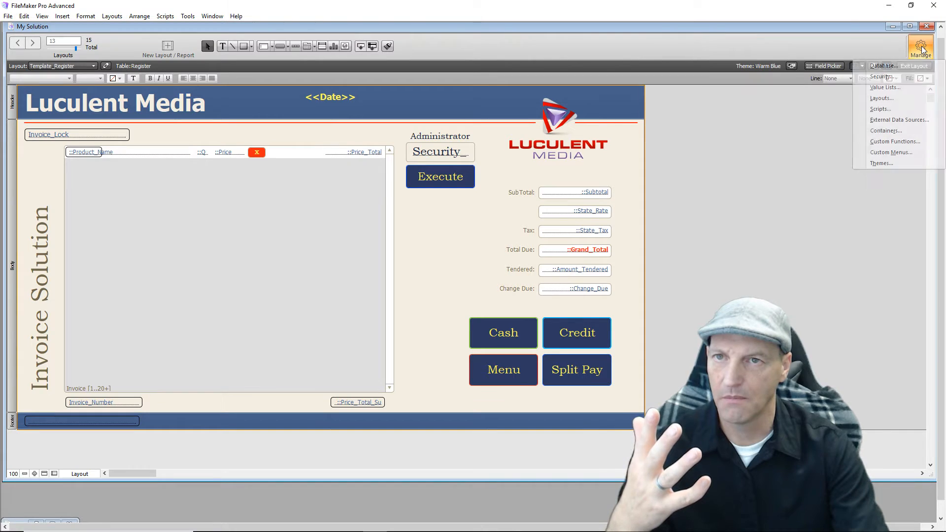
{"action": "left_click", "coordinate": [896, 68]}
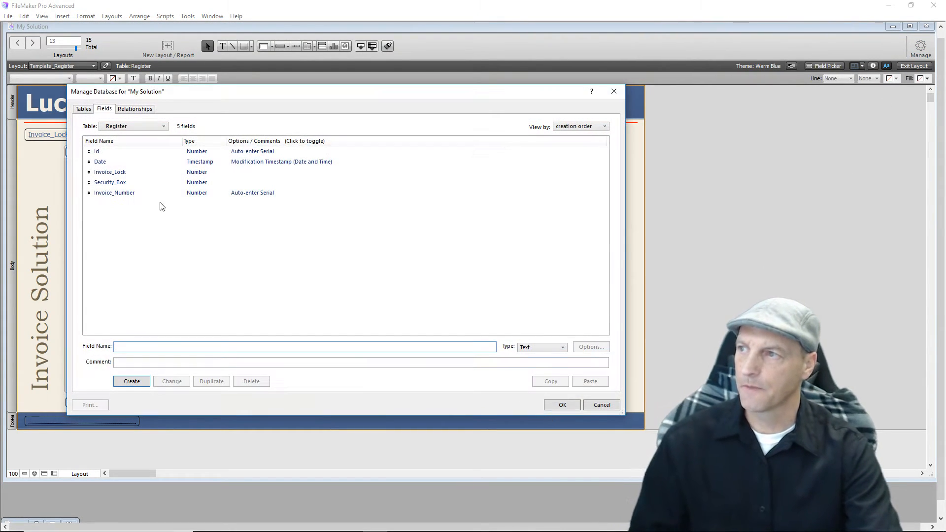
{"action": "left_click", "coordinate": [84, 109]}
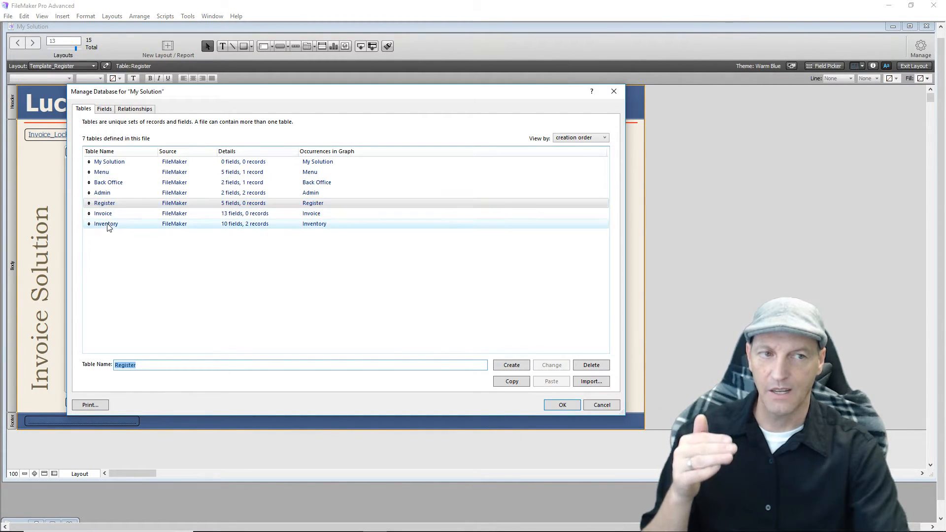
{"action": "left_click", "coordinate": [105, 109]}
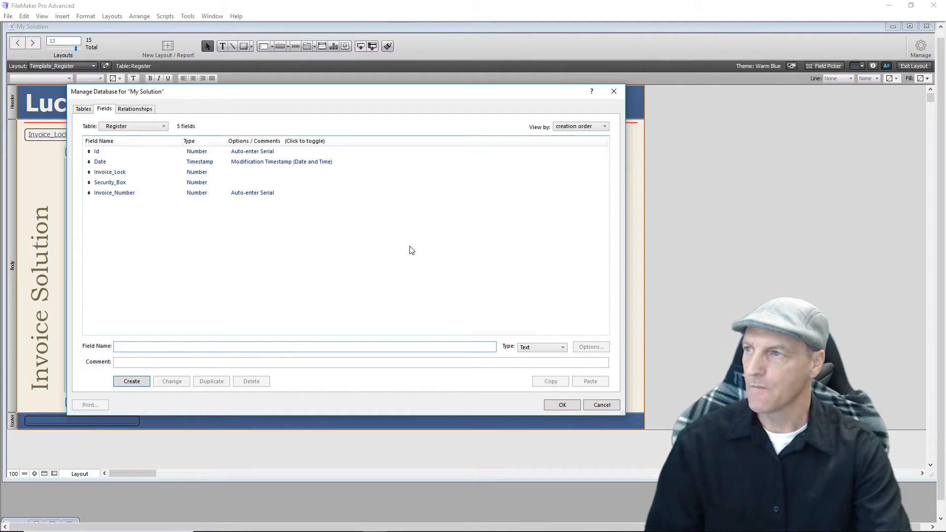
{"action": "left_click", "coordinate": [574, 406]}
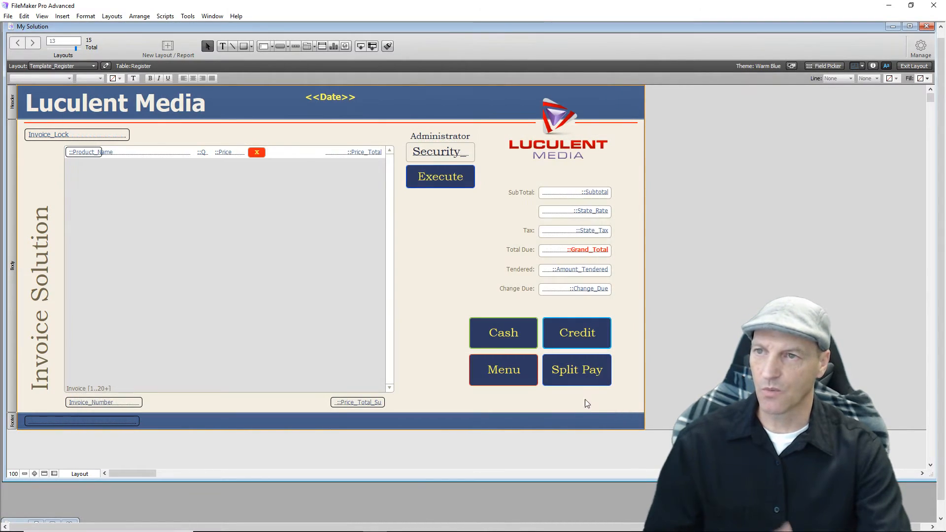
{"action": "left_click", "coordinate": [913, 66]}
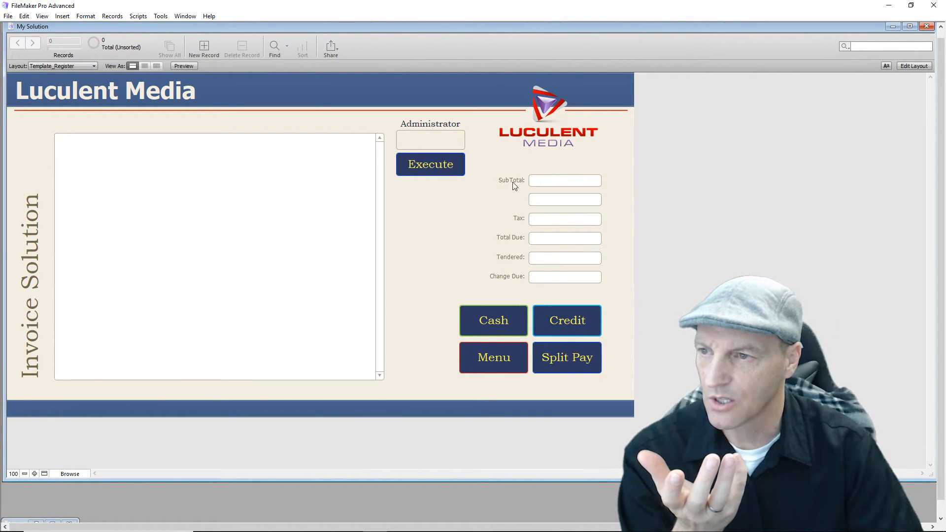
{"action": "left_click", "coordinate": [905, 66]}
{"action": "left_click", "coordinate": [920, 49]}
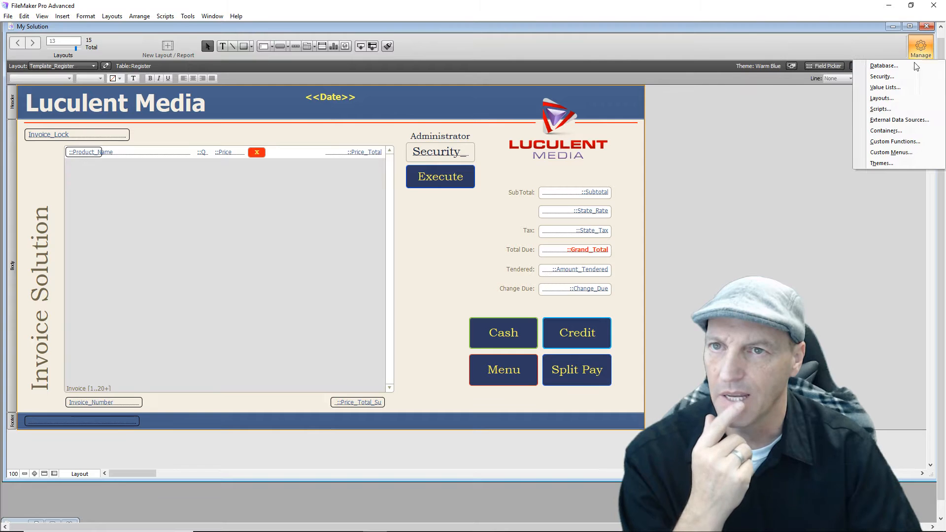
Duplicate Template_Register and rename the copy Register One.
{"action": "left_click", "coordinate": [881, 98]}
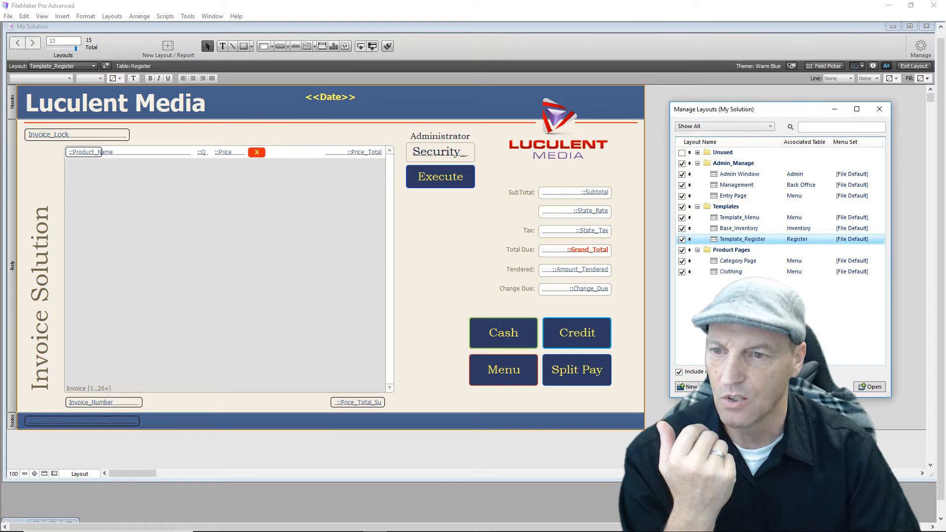
{"action": "left_click", "coordinate": [781, 386]}
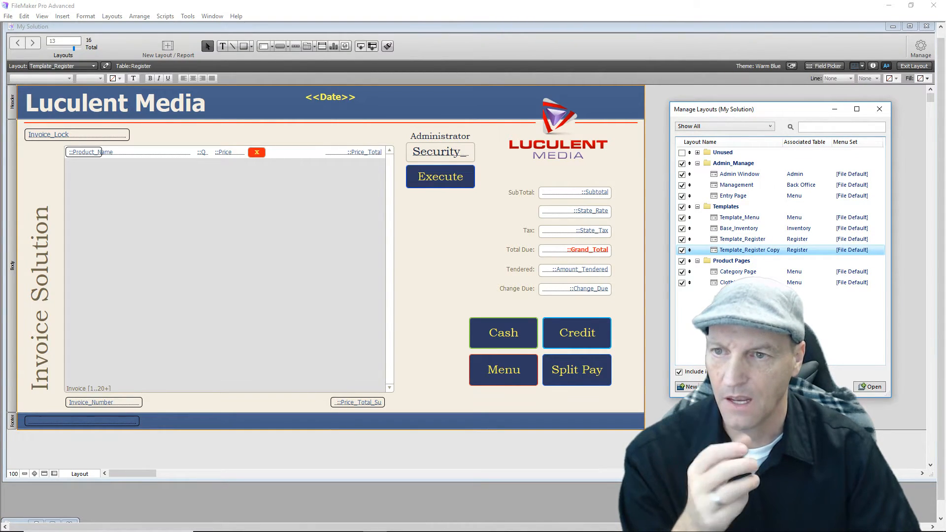
{"action": "left_click", "coordinate": [759, 252]}
{"action": "left_click", "coordinate": [723, 387]}
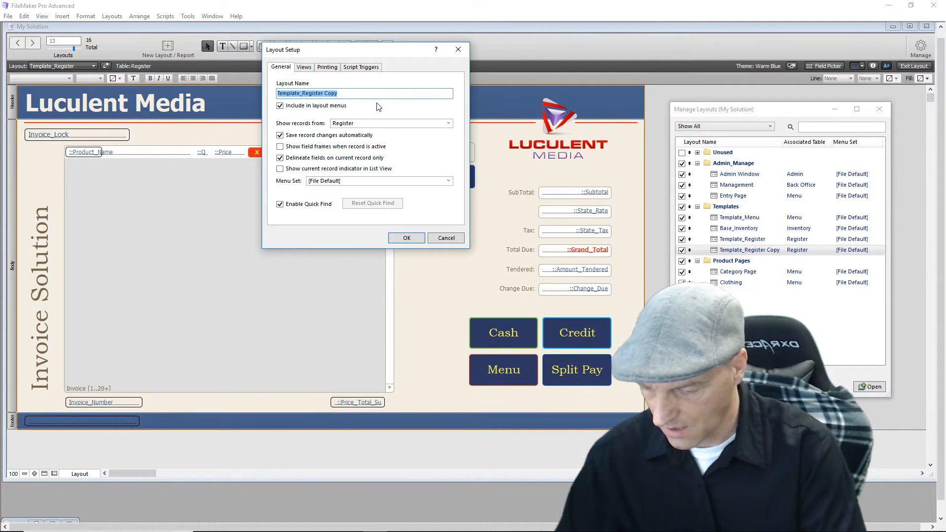
{"action": "type", "text": "Register One"}
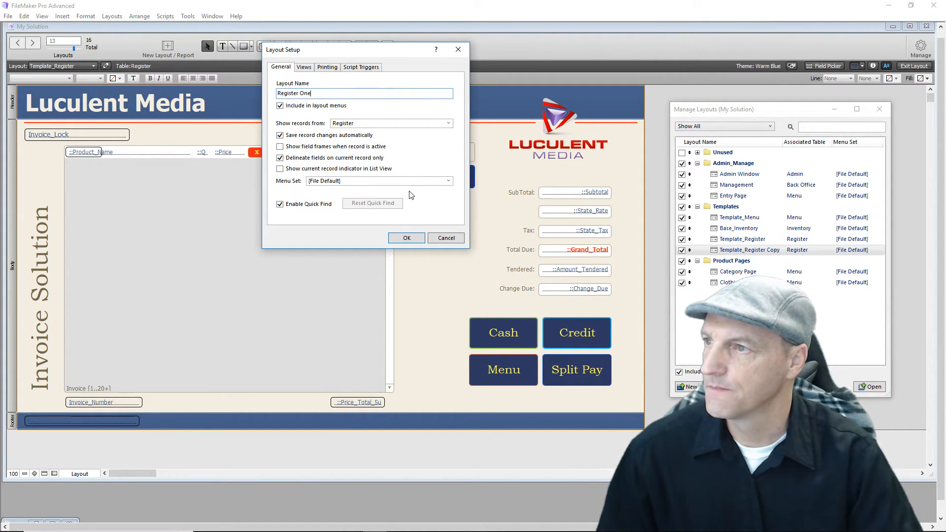
{"action": "left_click", "coordinate": [405, 239]}
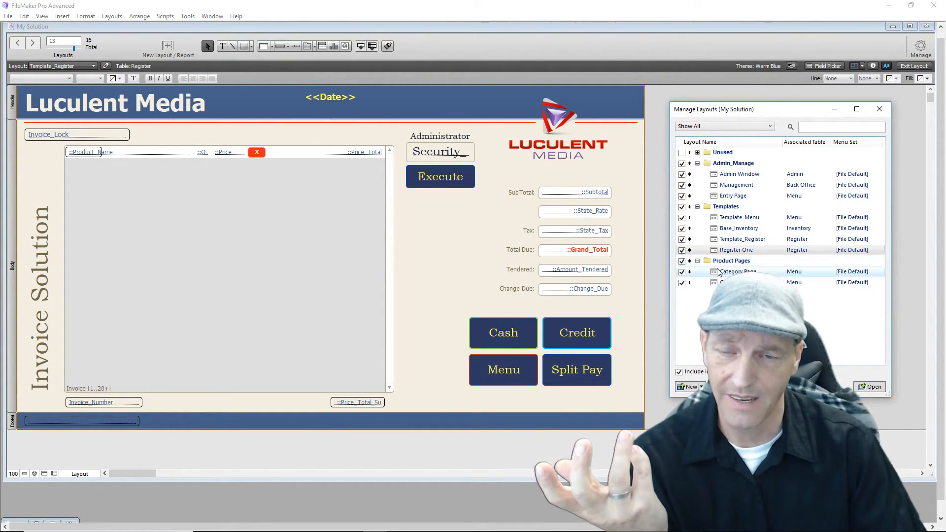
{"action": "left_click", "coordinate": [735, 315]}
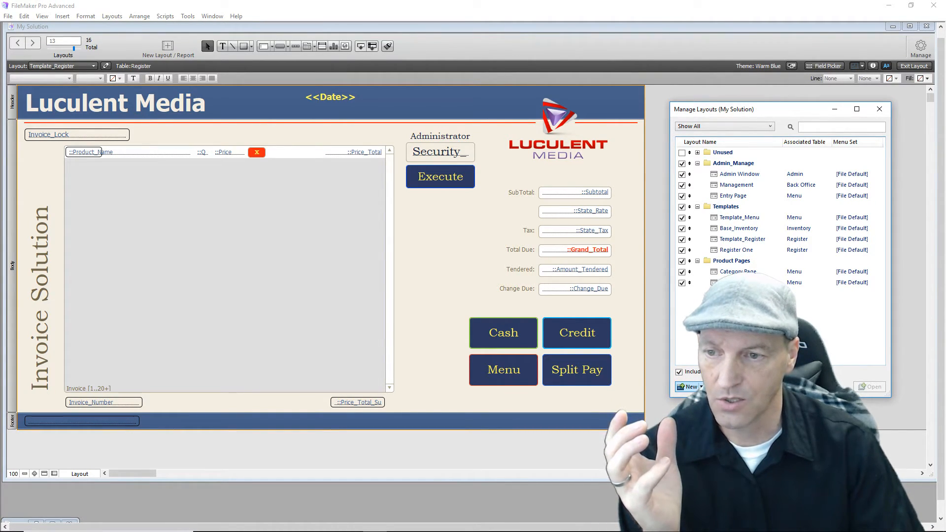
{"action": "left_click", "coordinate": [701, 387]}
Create an Invoicing layout folder and move Register One into it.
{"action": "left_click", "coordinate": [696, 408]}
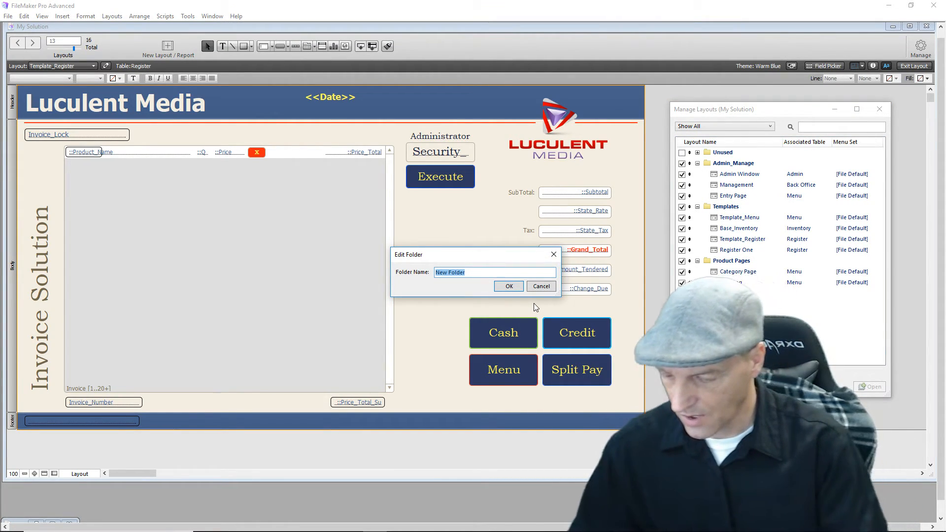
{"action": "key", "text": "BackSpace"}
{"action": "type", "text": "Invoic"}
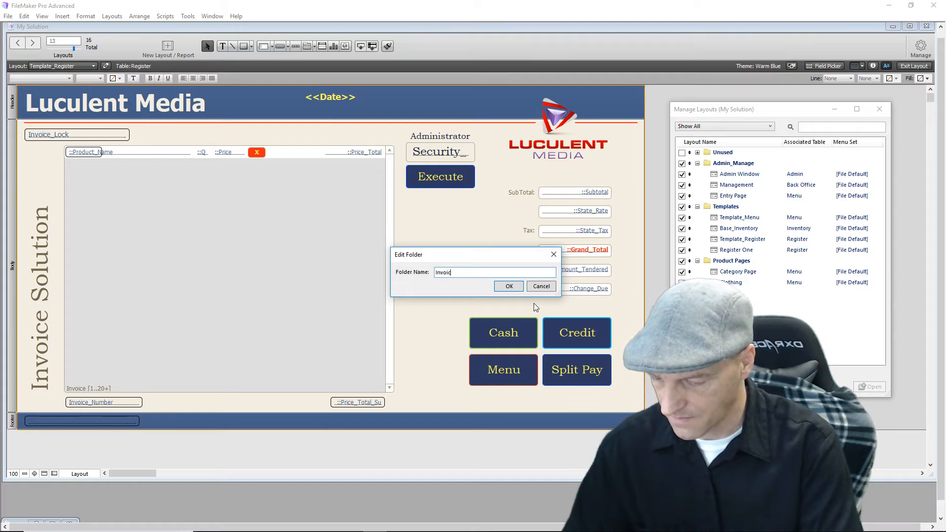
{"action": "type", "text": "ing"}
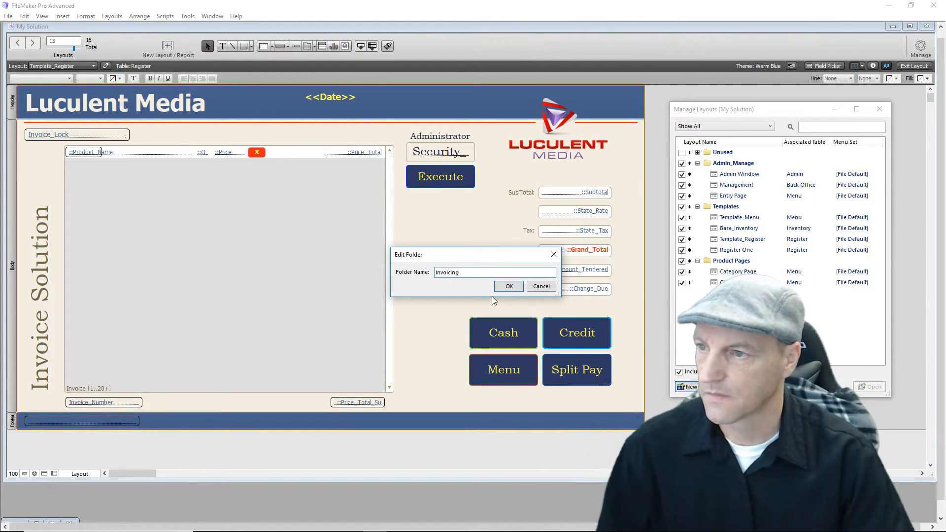
{"action": "left_click", "coordinate": [510, 286]}
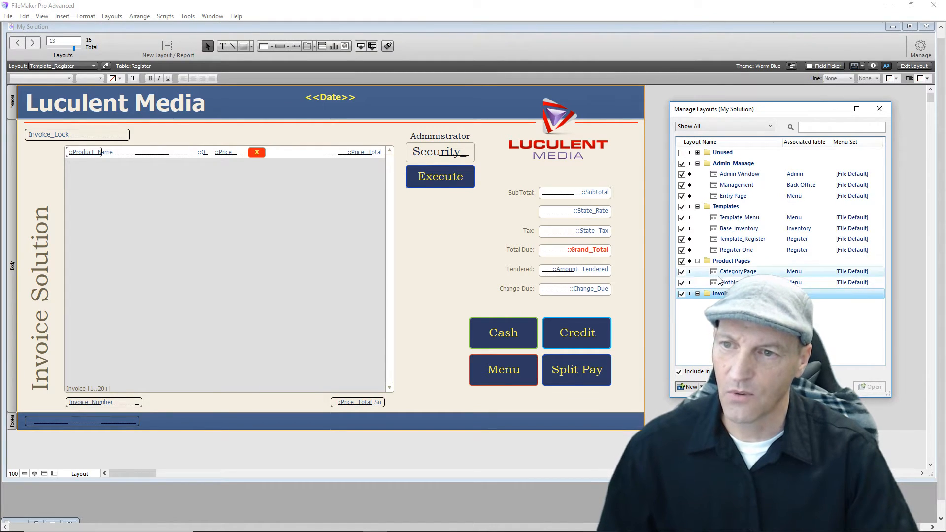
{"action": "left_click", "coordinate": [731, 252]}
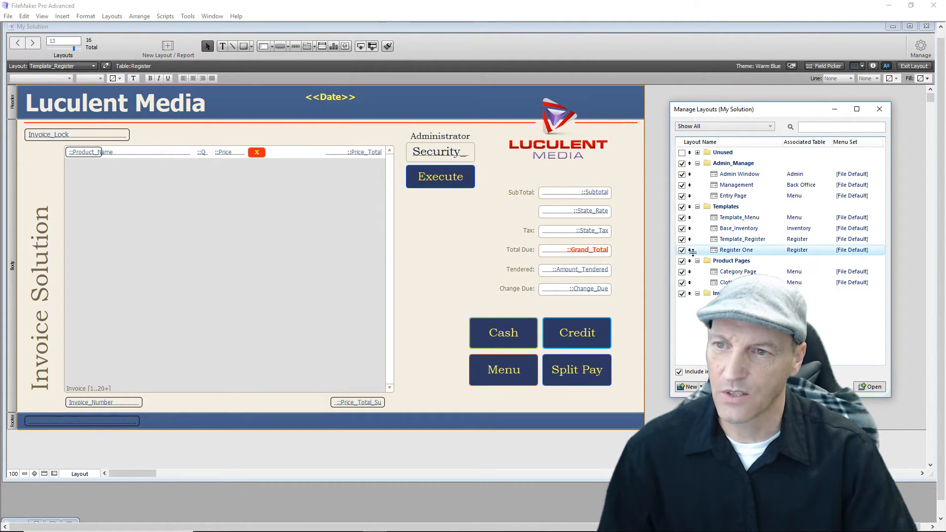
{"action": "left_click_drag", "start_coordinate": [690, 250], "coordinate": [698, 303]}
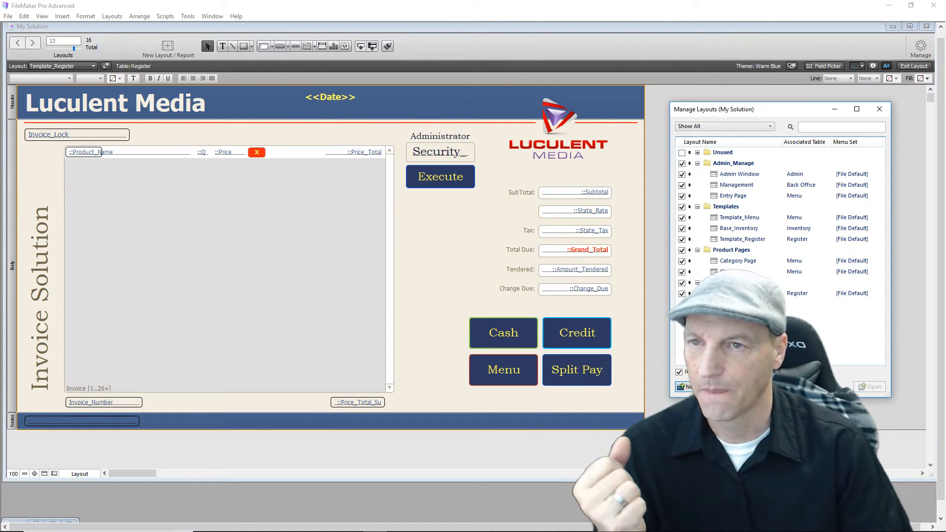
{"action": "left_click", "coordinate": [880, 110]}
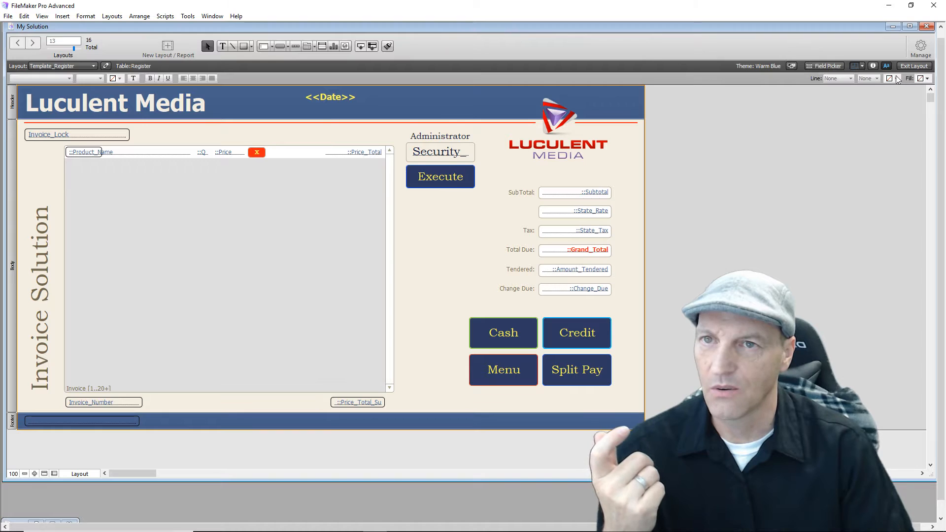
{"action": "left_click", "coordinate": [93, 65]}
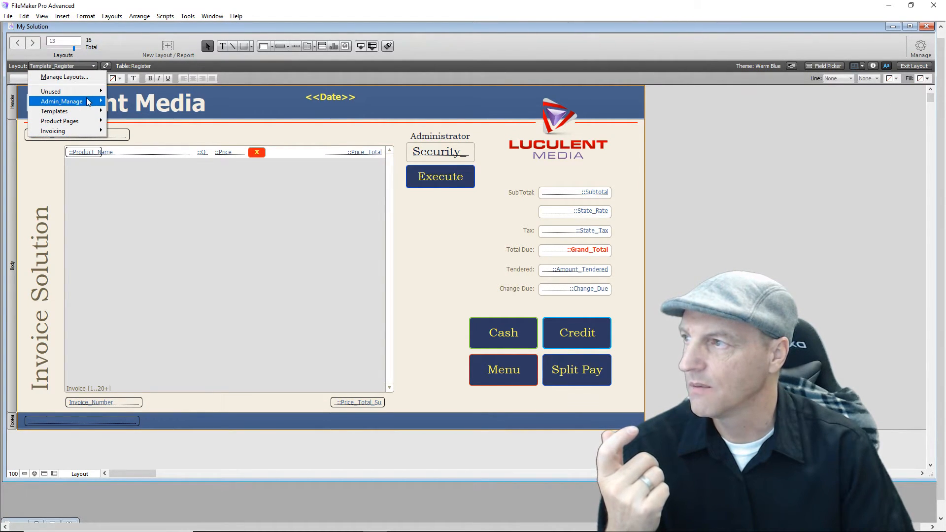
{"action": "mouse_move", "coordinate": [90, 124]}
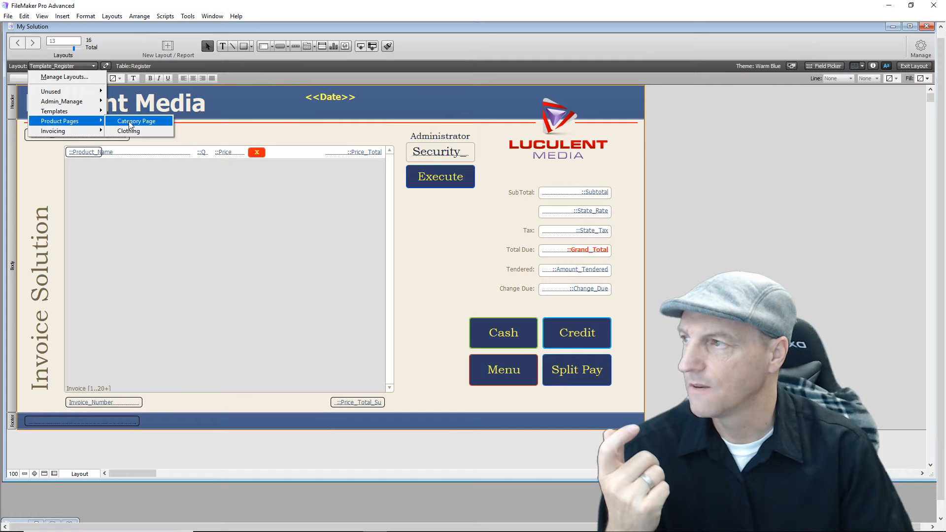
{"action": "left_click", "coordinate": [129, 121]}
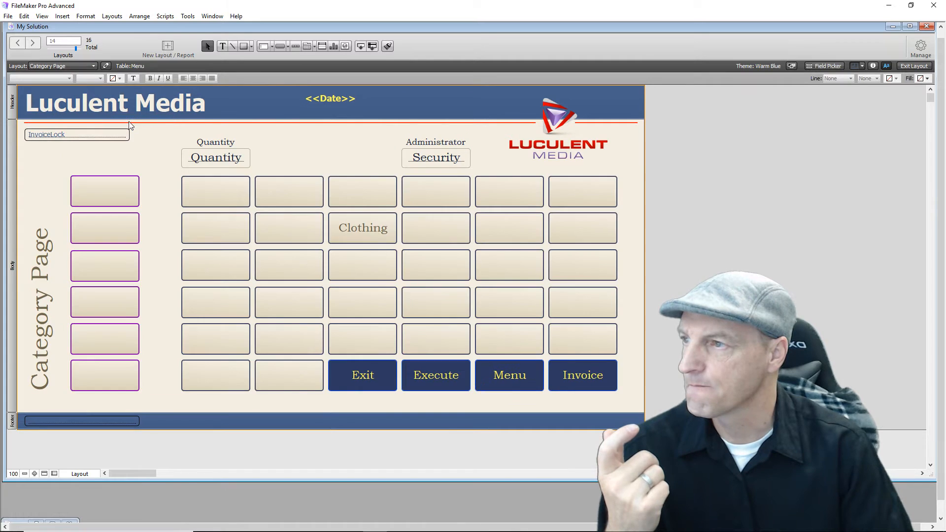
{"action": "left_click", "coordinate": [903, 65]}
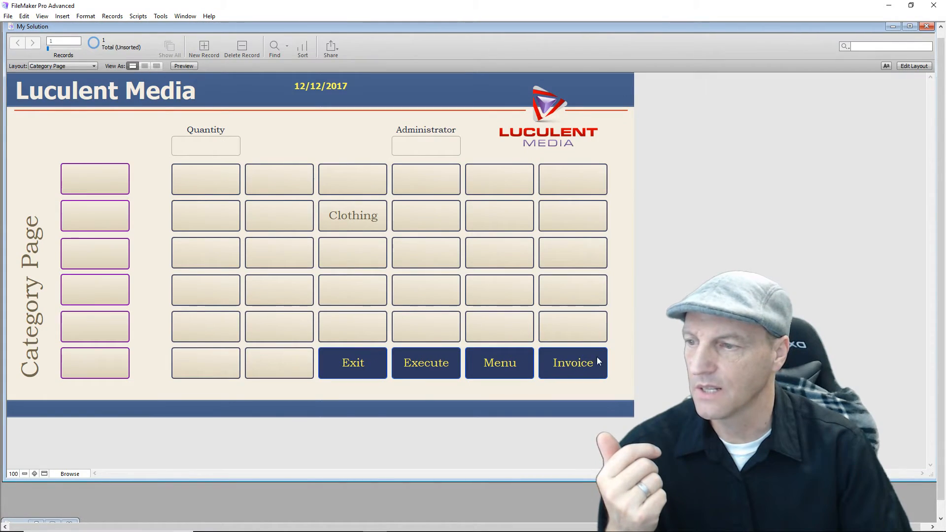
{"action": "left_click", "coordinate": [366, 365]}
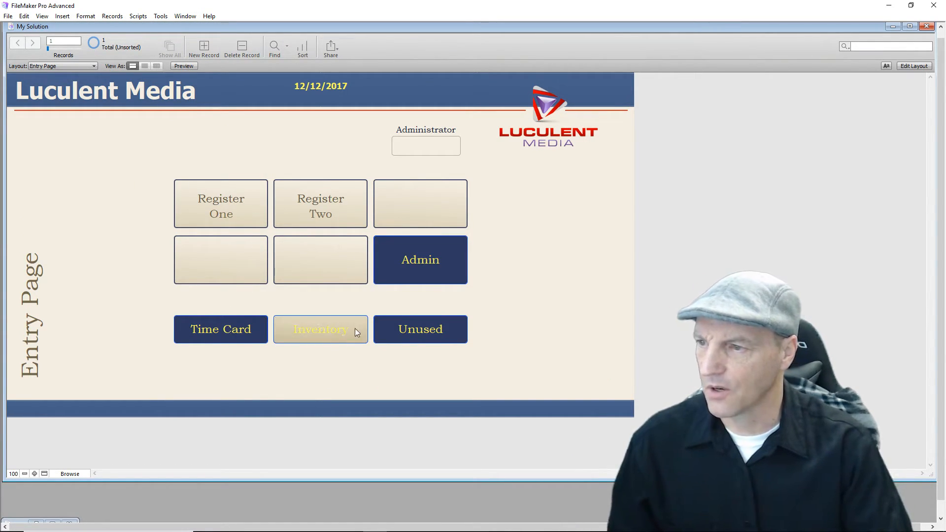
{"action": "key", "text": "ctrl+l"}
{"action": "left_click", "coordinate": [574, 351]}
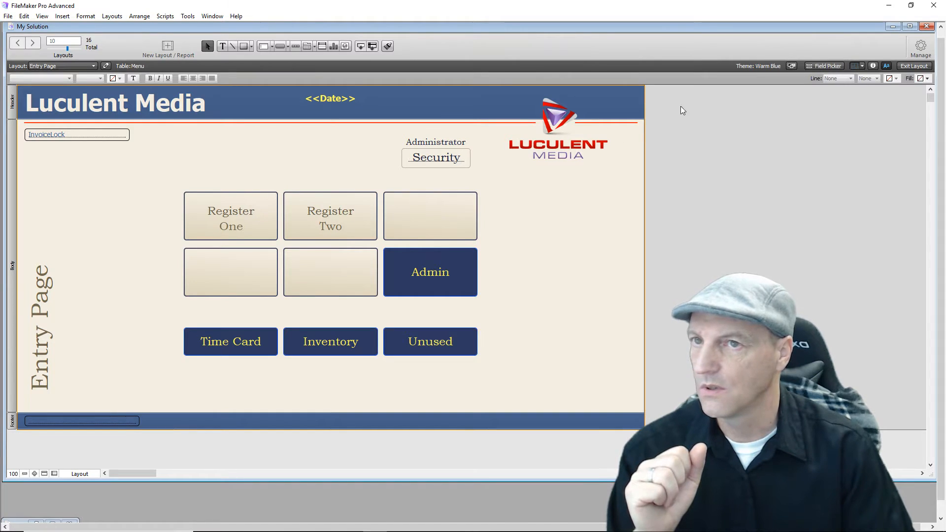
{"action": "left_click", "coordinate": [914, 66]}
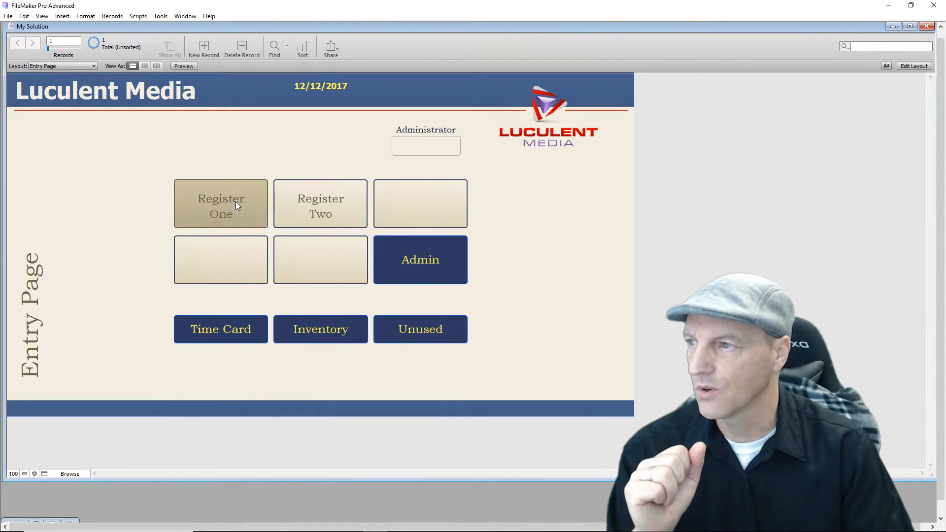
{"action": "left_click", "coordinate": [235, 202]}
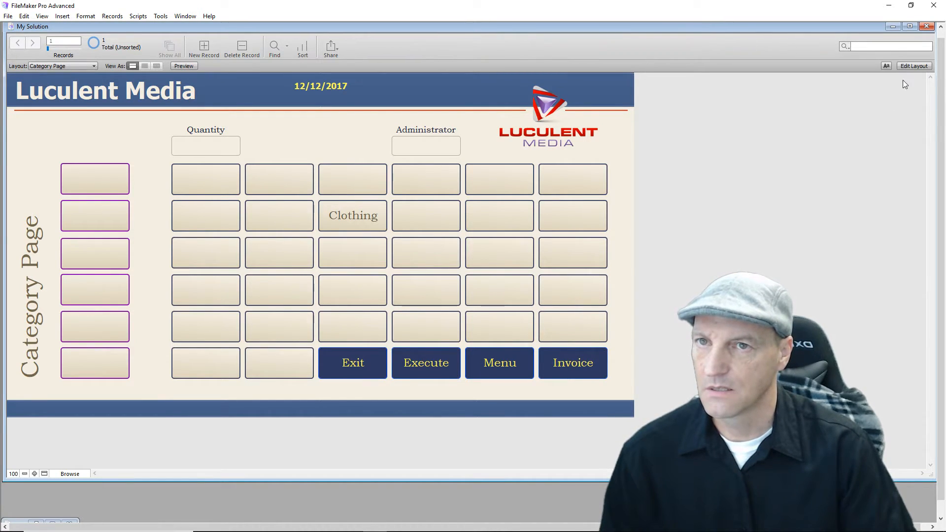
{"action": "left_click", "coordinate": [915, 65]}
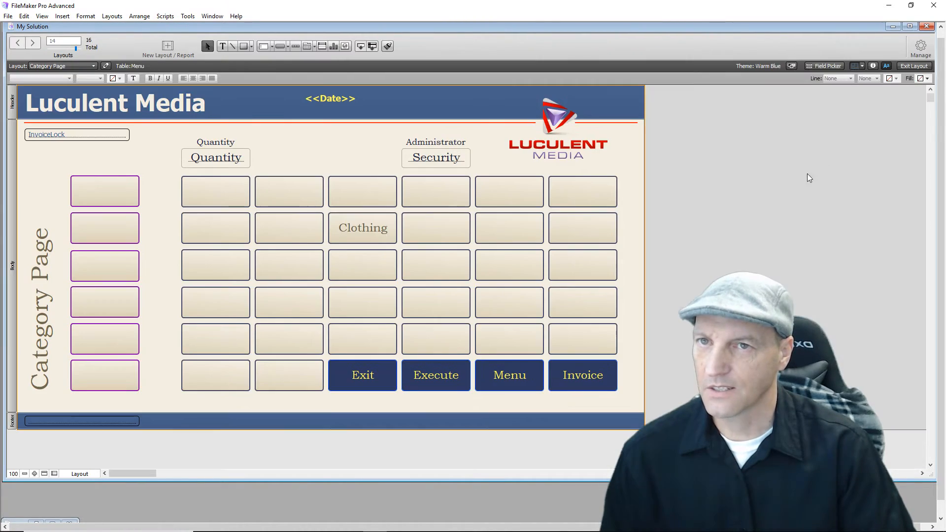
Set the Invoice button's action to Perform Script.
{"action": "left_click", "coordinate": [587, 377]}
{"action": "double_click", "coordinate": [587, 377]}
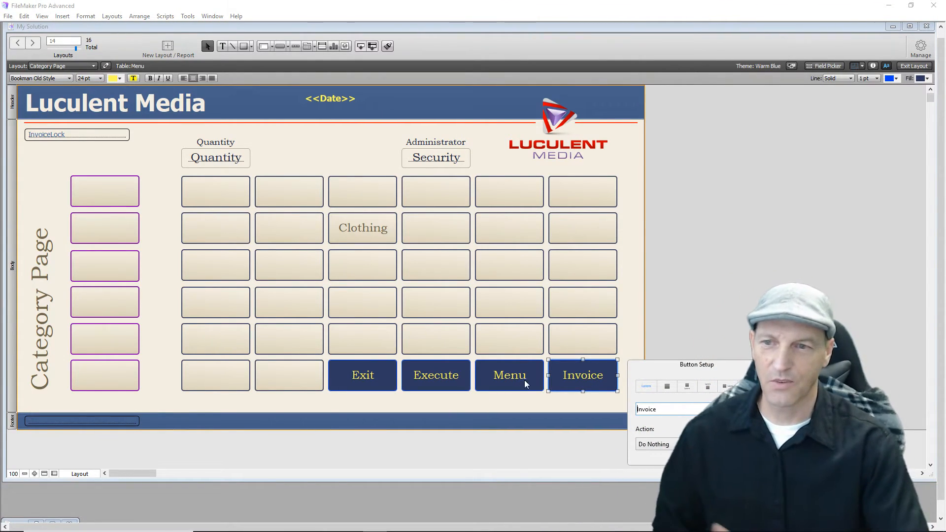
{"action": "left_click_drag", "start_coordinate": [660, 371], "coordinate": [241, 174]}
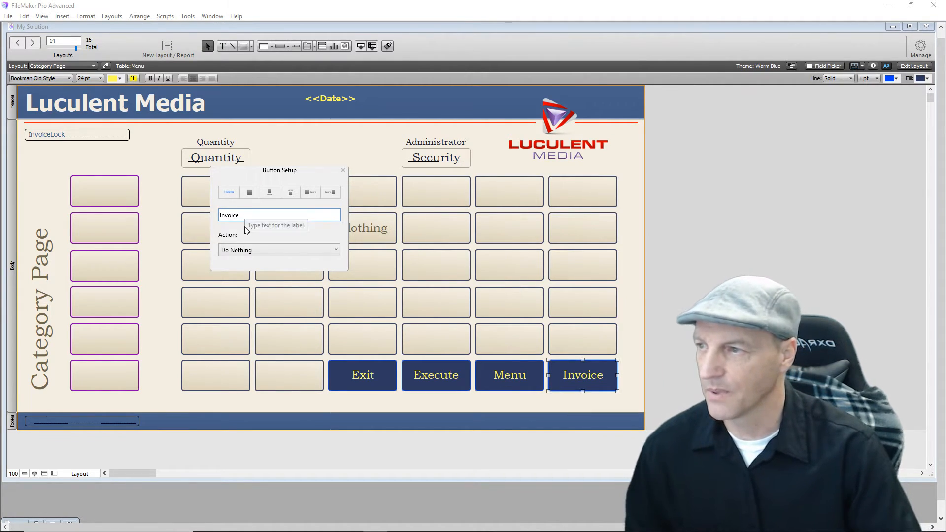
{"action": "left_click", "coordinate": [272, 249]}
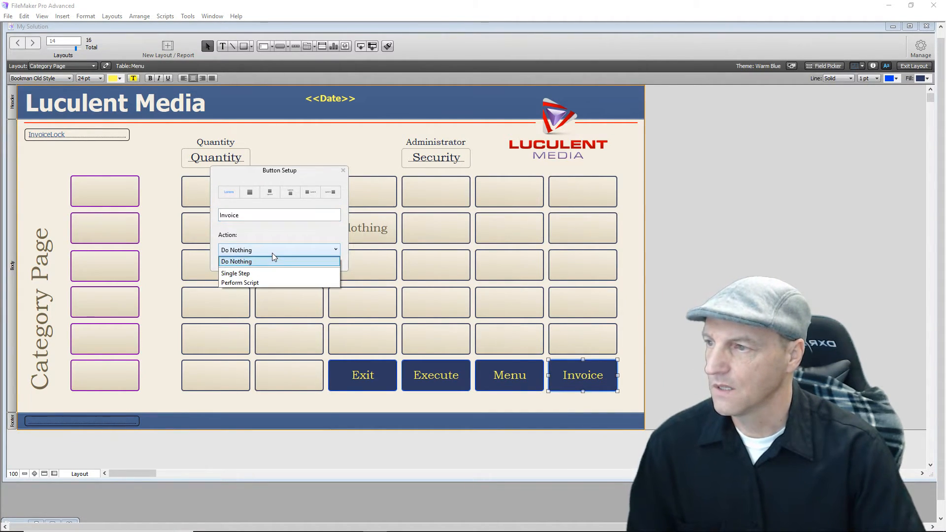
{"action": "left_click", "coordinate": [268, 281]}
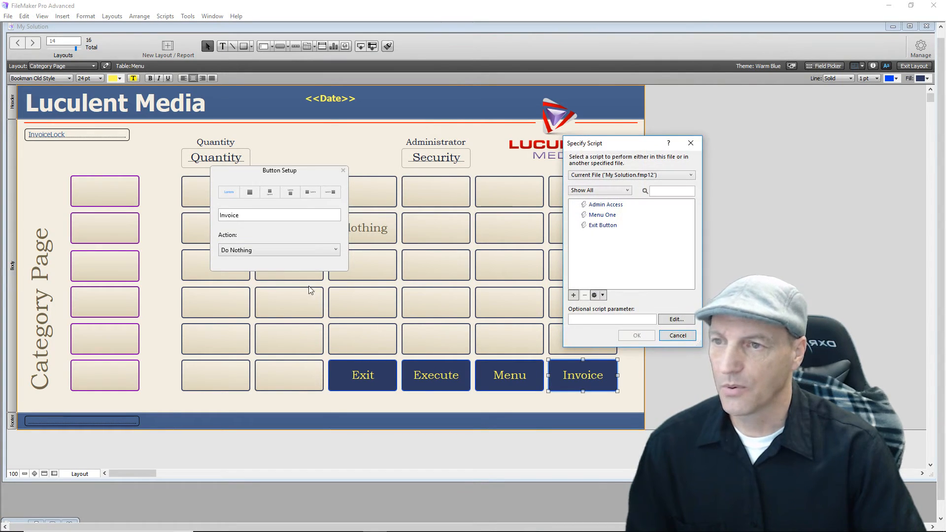
Create an Invoice One script with Go to Layout [Register One] and assign it to the button.
{"action": "left_click", "coordinate": [574, 295]}
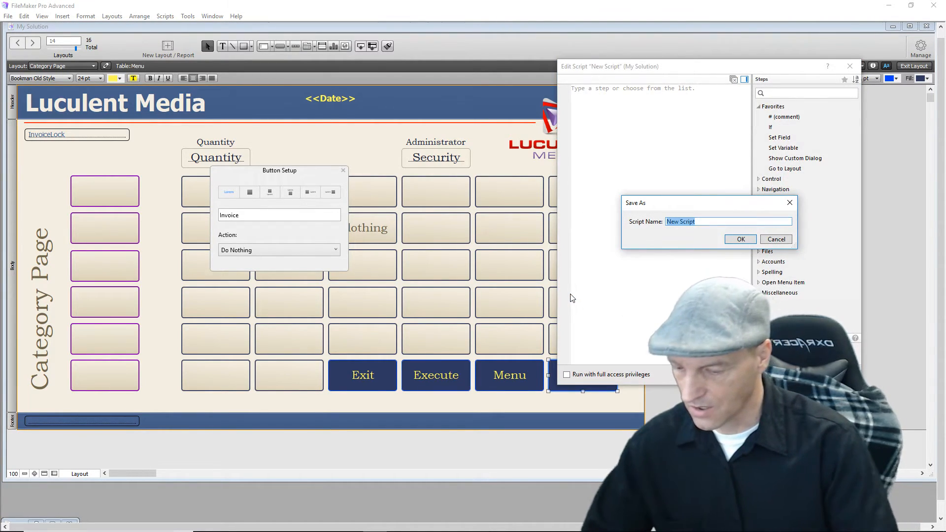
{"action": "type", "text": "Invoi"}
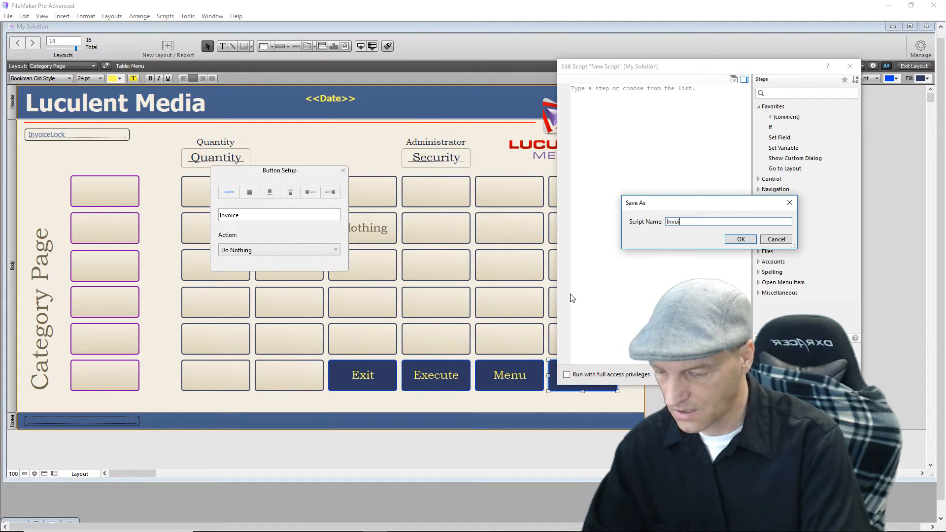
{"action": "type", "text": "ce One"}
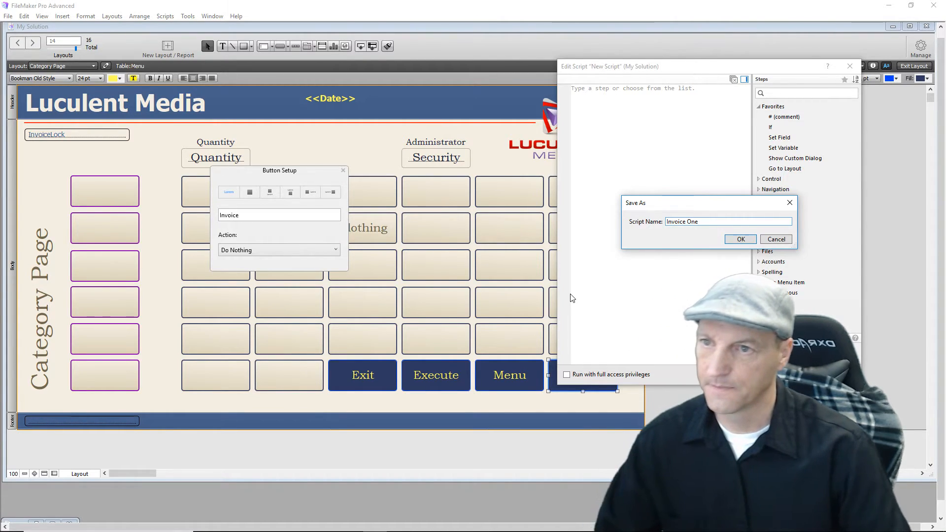
{"action": "left_click", "coordinate": [739, 239]}
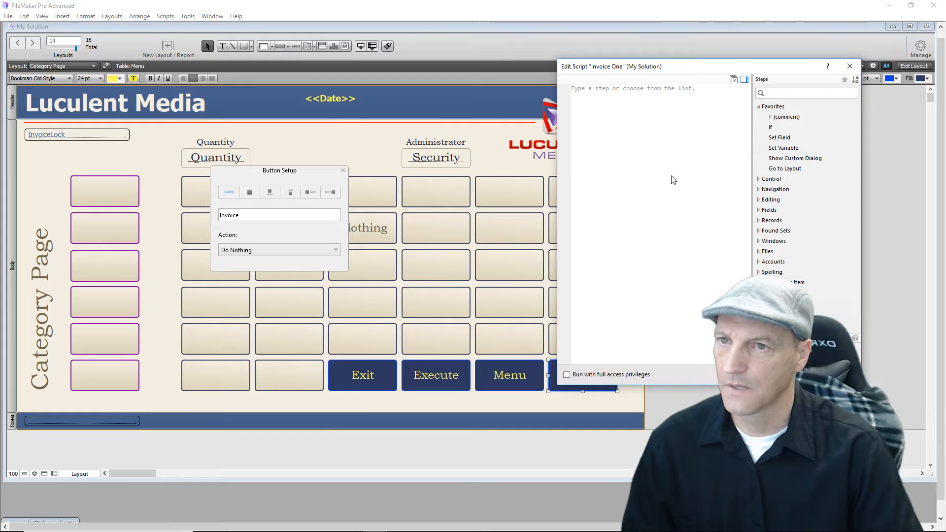
{"action": "double_click", "coordinate": [780, 170]}
{"action": "left_click", "coordinate": [639, 91]}
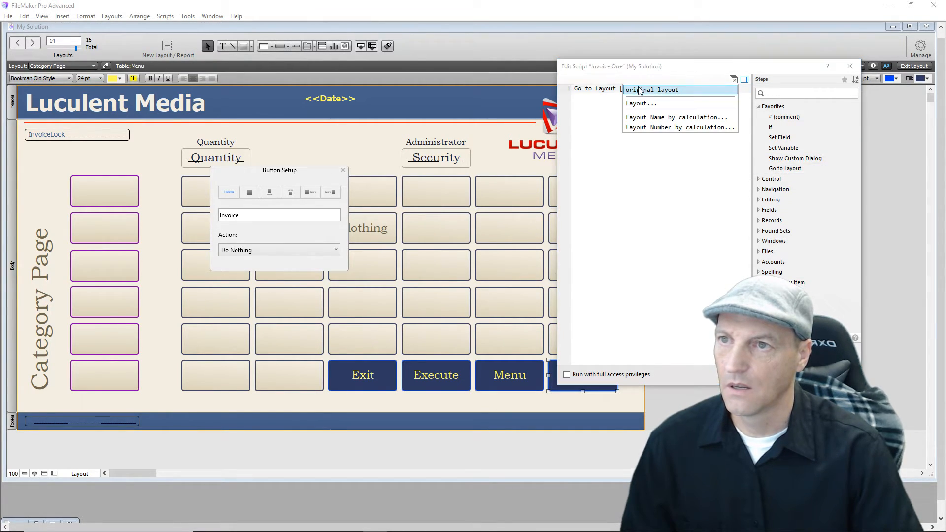
{"action": "left_click", "coordinate": [639, 100]}
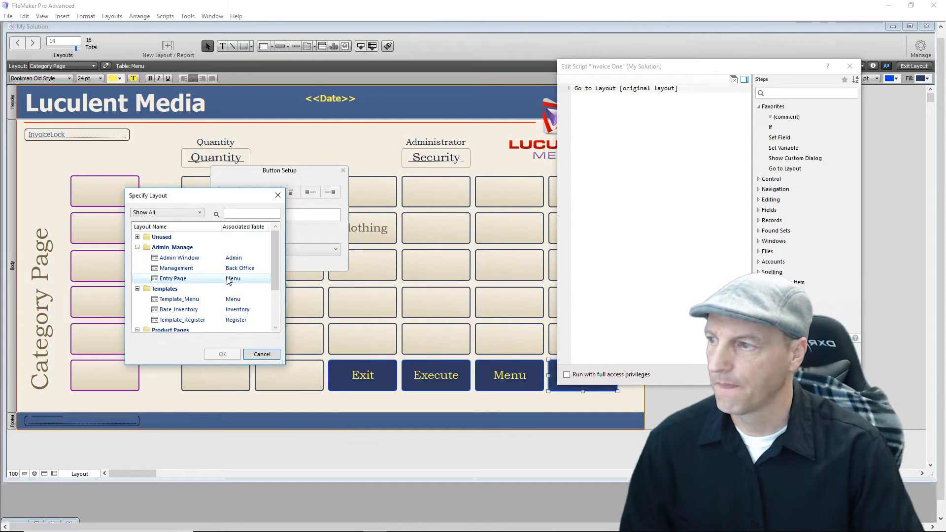
{"action": "scroll", "coordinate": [168, 296], "scroll_direction": "down", "scroll_amount": 2}
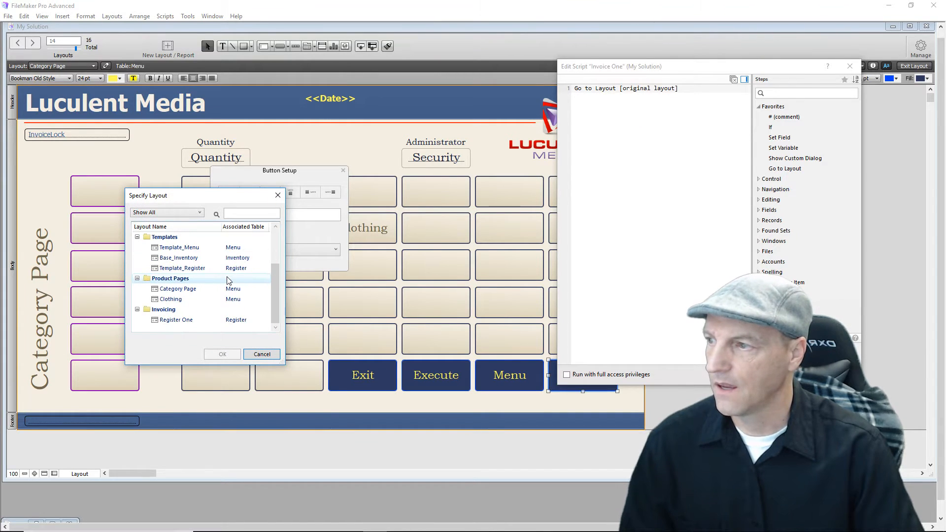
{"action": "left_click", "coordinate": [172, 322]}
{"action": "double_click", "coordinate": [172, 322]}
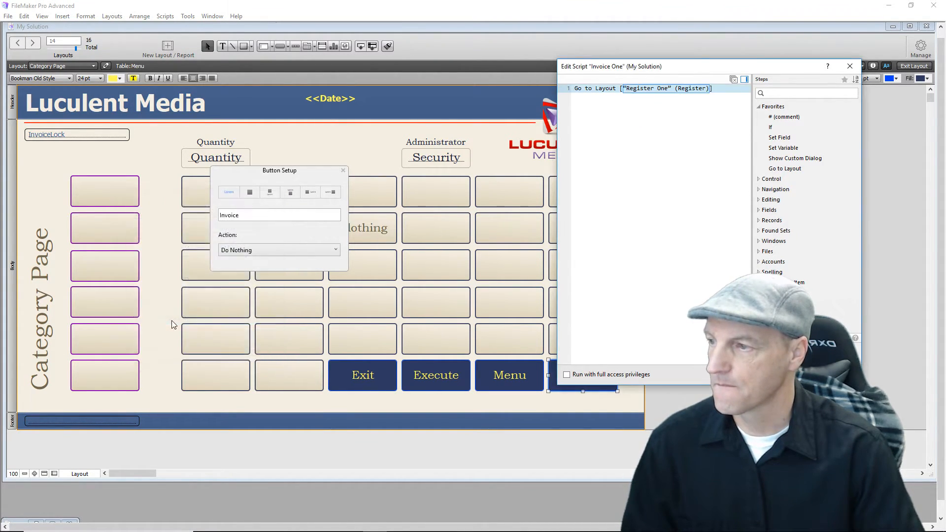
{"action": "left_click", "coordinate": [796, 374]}
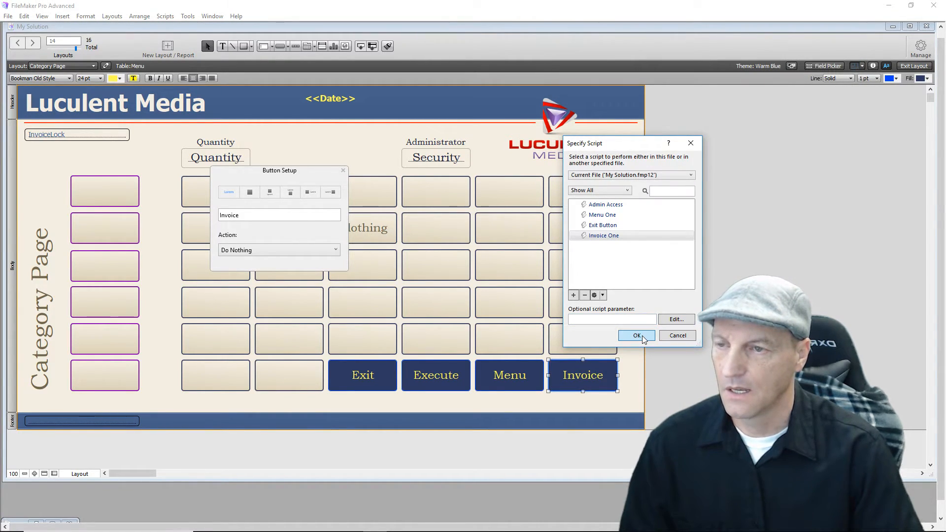
{"action": "left_click", "coordinate": [637, 335]}
{"action": "left_click", "coordinate": [470, 254]}
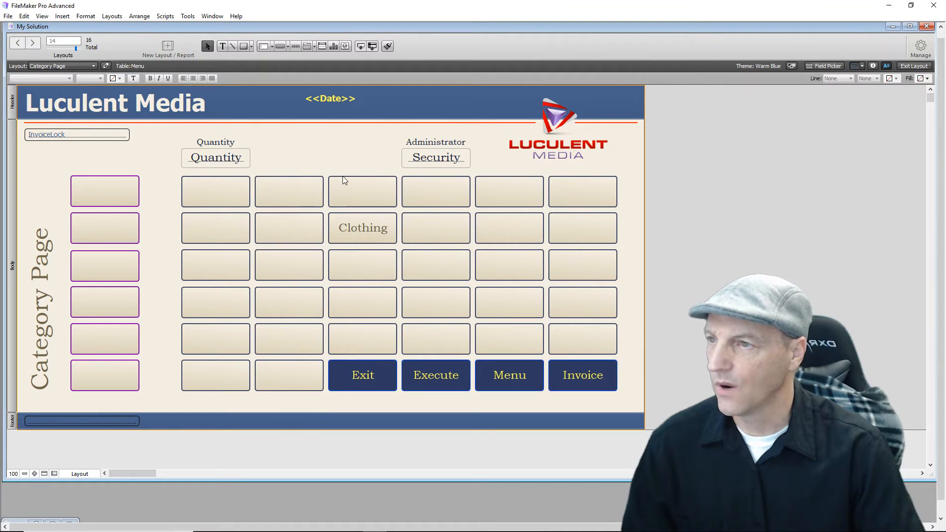
Check that Invoice opens Register One, then make its Menu button perform the Menu One script.
{"action": "left_click", "coordinate": [915, 66]}
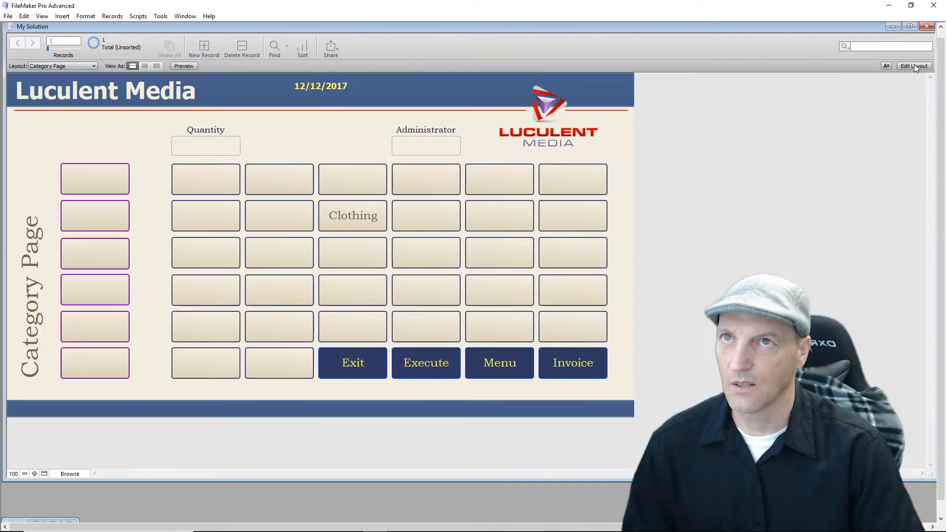
{"action": "left_click", "coordinate": [576, 370]}
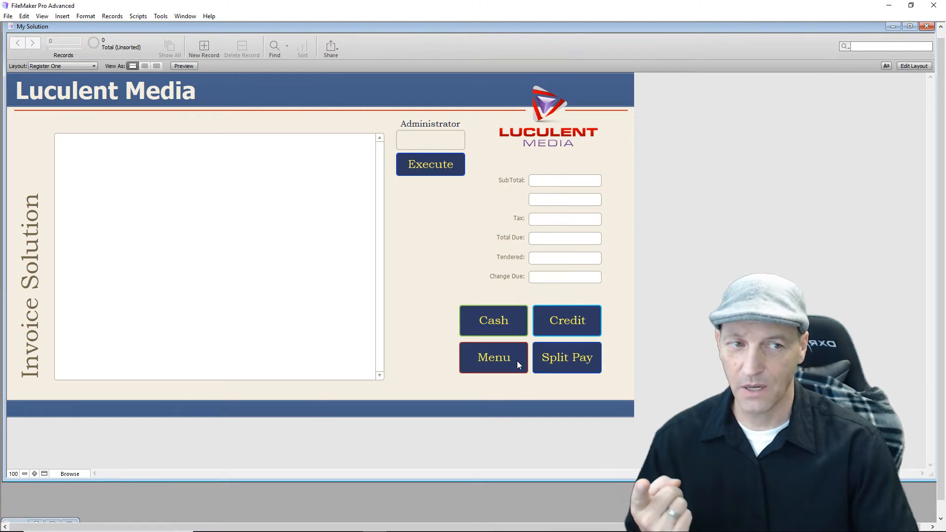
{"action": "left_click", "coordinate": [914, 66]}
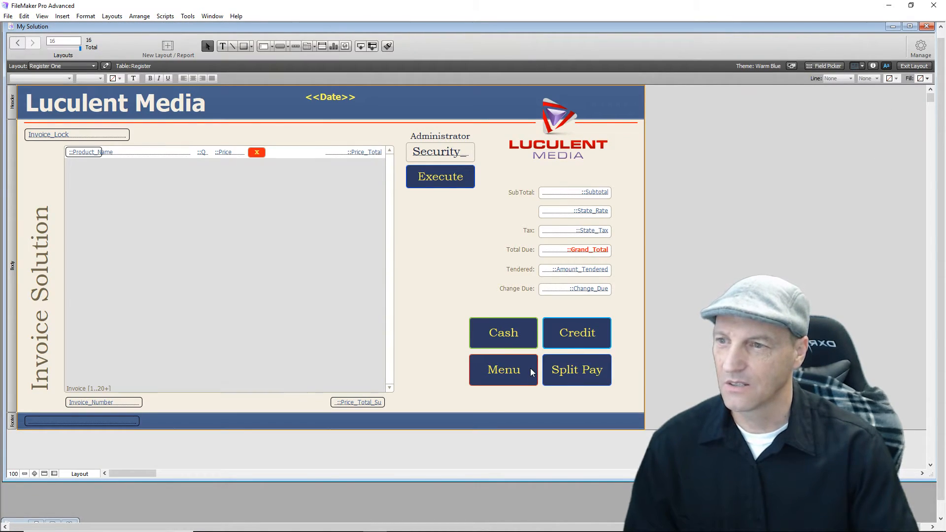
{"action": "double_click", "coordinate": [531, 369]}
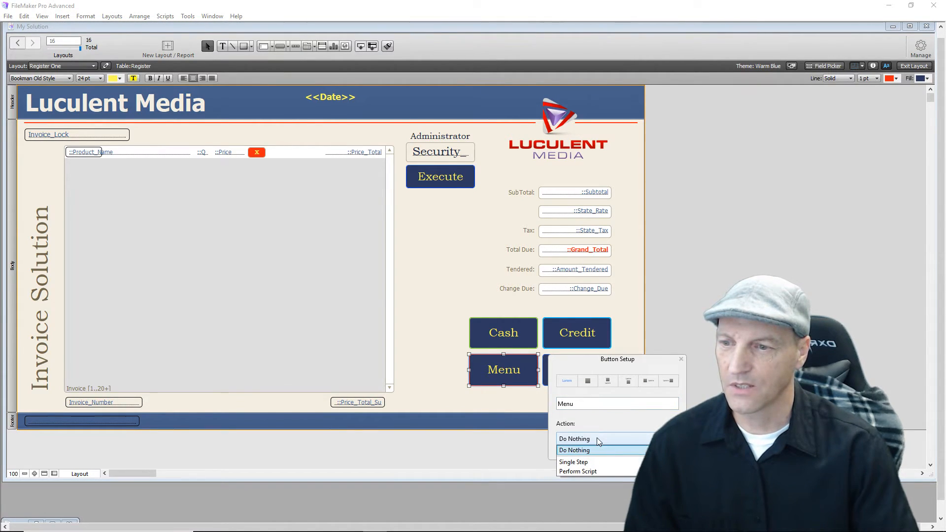
{"action": "left_click", "coordinate": [605, 472]}
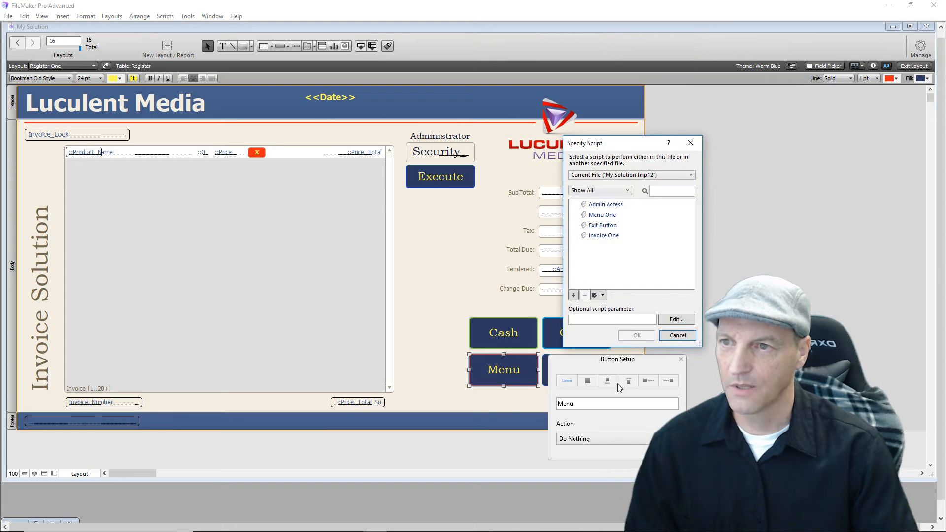
{"action": "left_click", "coordinate": [620, 218]}
{"action": "left_click", "coordinate": [636, 335]}
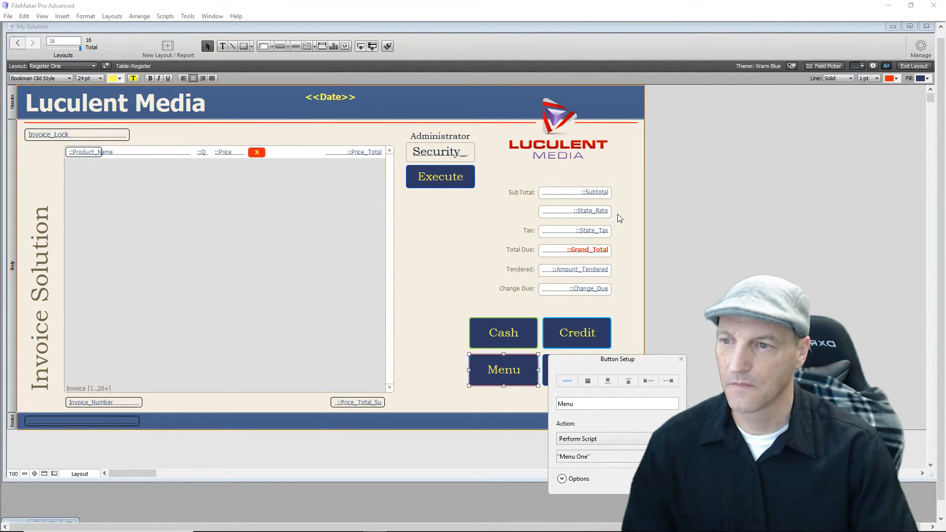
{"action": "left_click", "coordinate": [688, 329]}
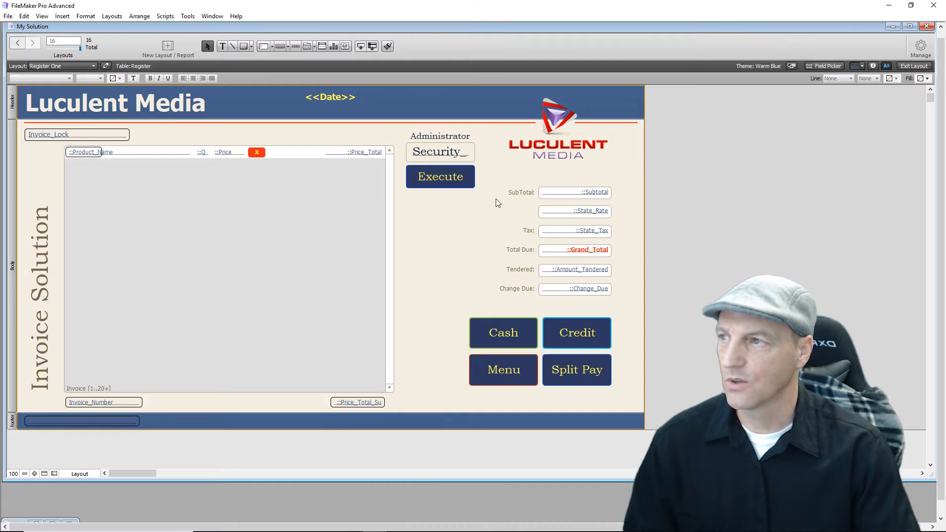
Test the Menu button, add a new invoice record on Register One, and enter Layout mode.
{"action": "left_click", "coordinate": [915, 64]}
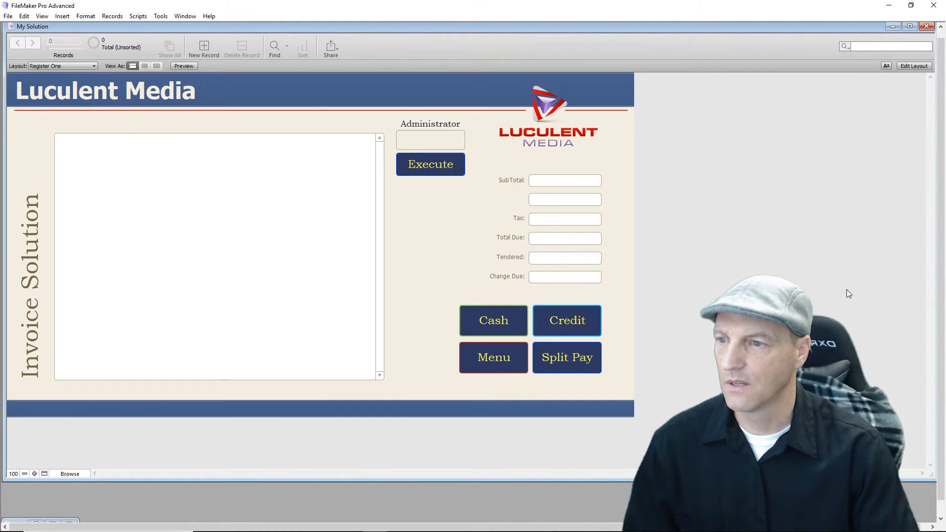
{"action": "left_click", "coordinate": [513, 357]}
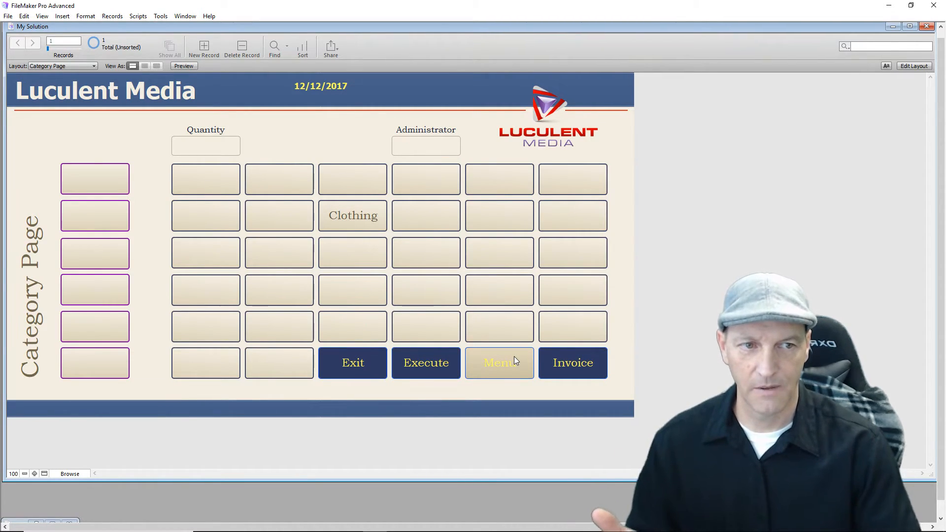
{"action": "left_click", "coordinate": [596, 367]}
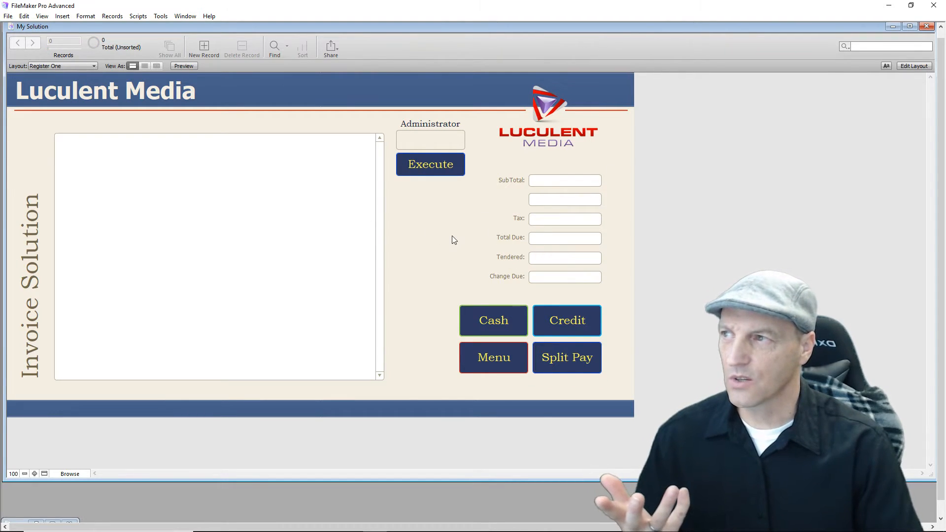
{"action": "left_click", "coordinate": [205, 48]}
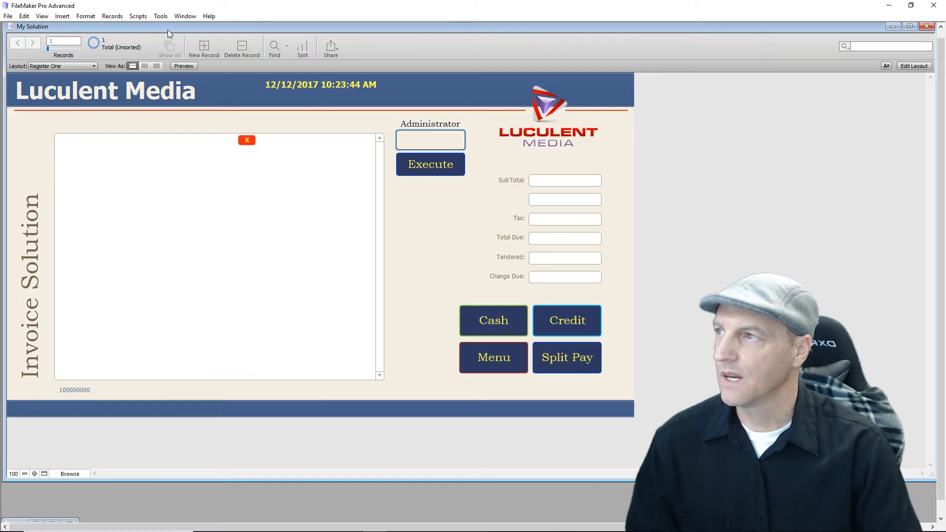
{"action": "left_click", "coordinate": [83, 15]}
{"action": "mouse_move", "coordinate": [103, 19]}
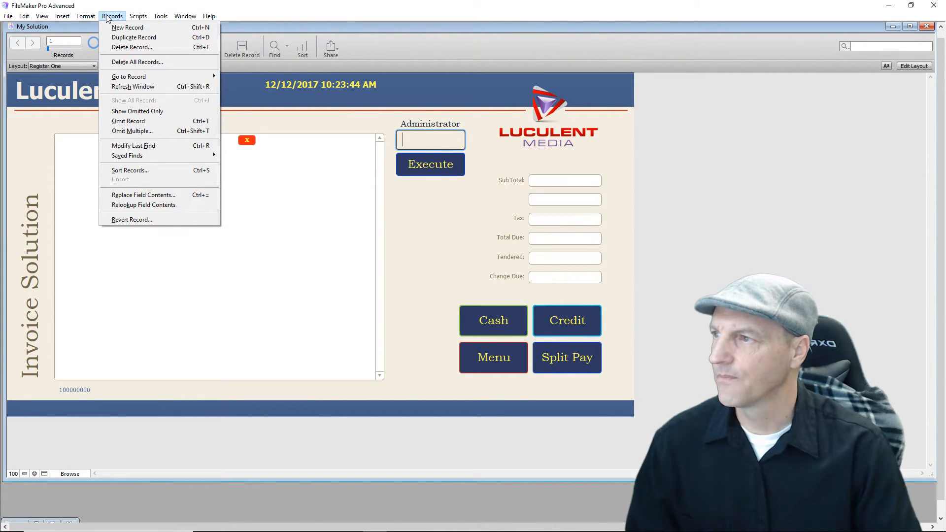
{"action": "left_click", "coordinate": [912, 66]}
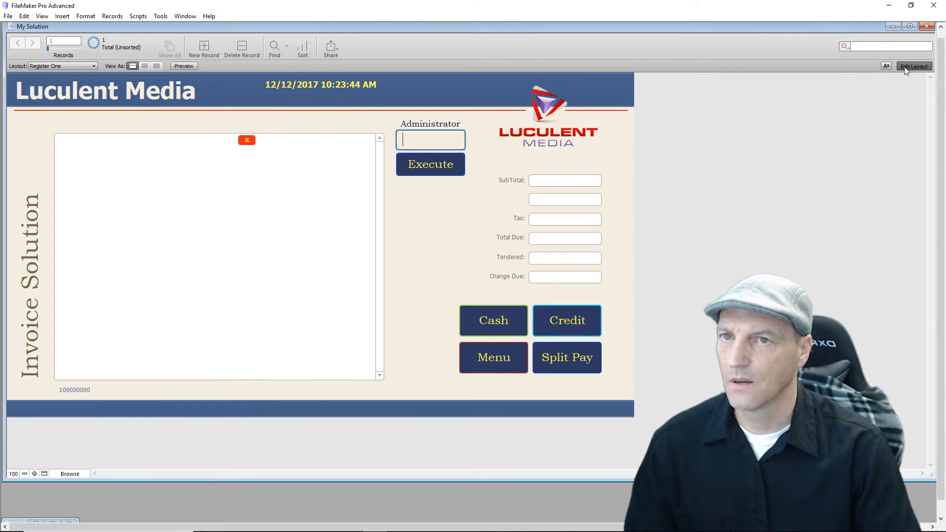
Close the Set Tab Order settings with OK and return to Browse mode.
{"action": "left_click", "coordinate": [112, 16]}
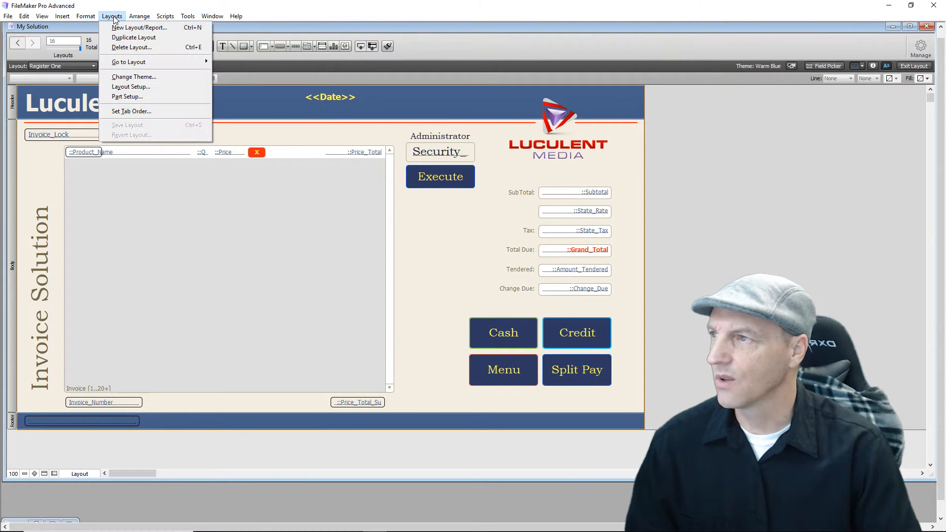
{"action": "left_click", "coordinate": [130, 111]}
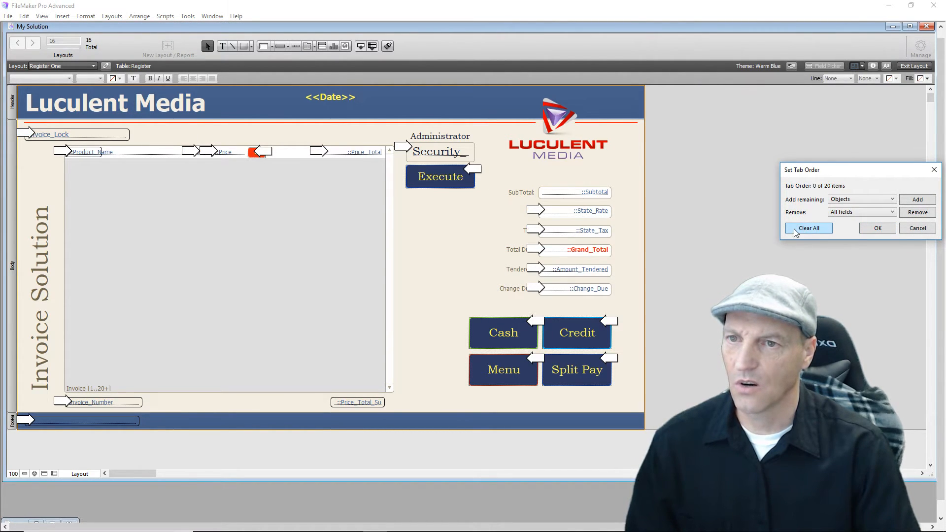
{"action": "left_click", "coordinate": [877, 228]}
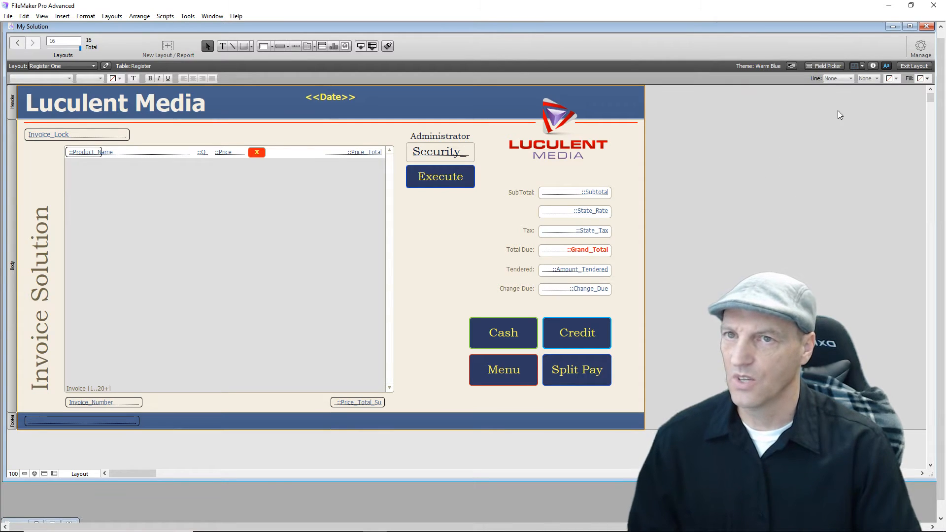
{"action": "left_click", "coordinate": [905, 67]}
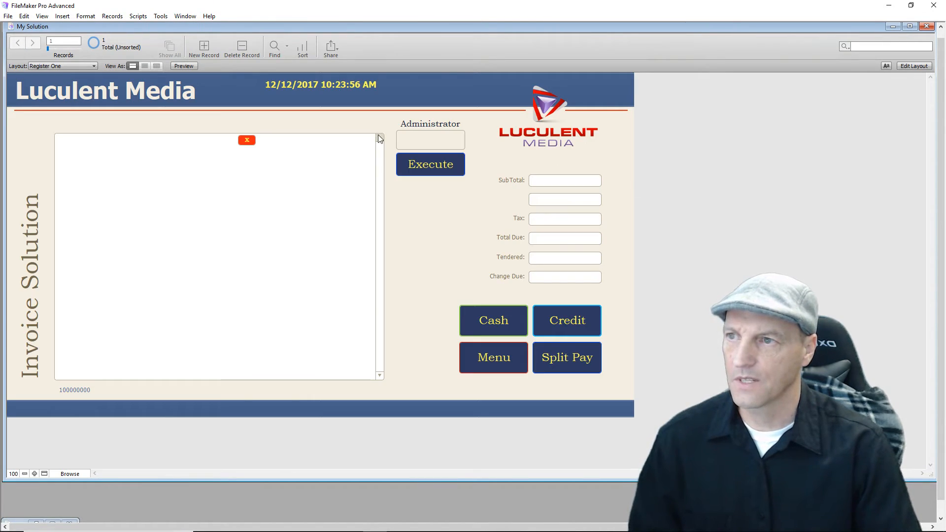
Test entry in the Administrator, SubTotal, and portal price total and product name fields.
{"action": "left_click", "coordinate": [438, 140]}
{"action": "left_click", "coordinate": [565, 180]}
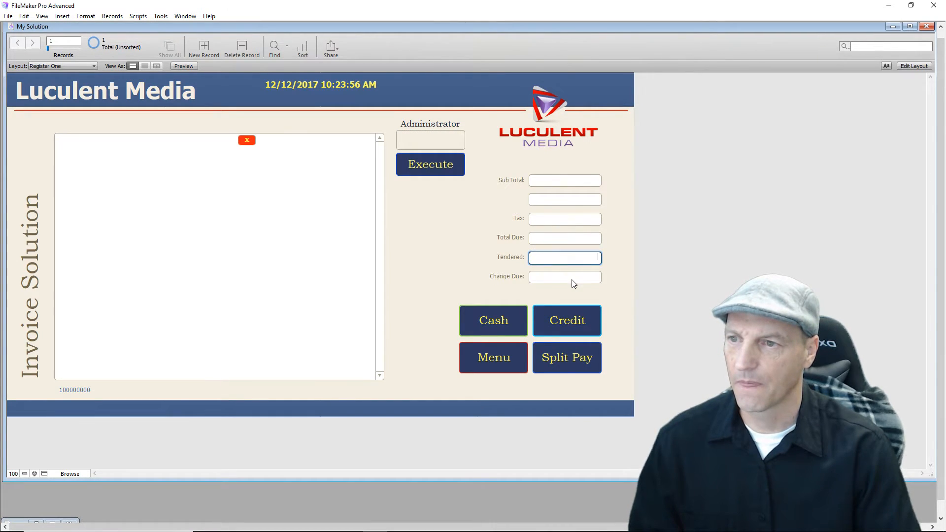
{"action": "left_click", "coordinate": [344, 142]}
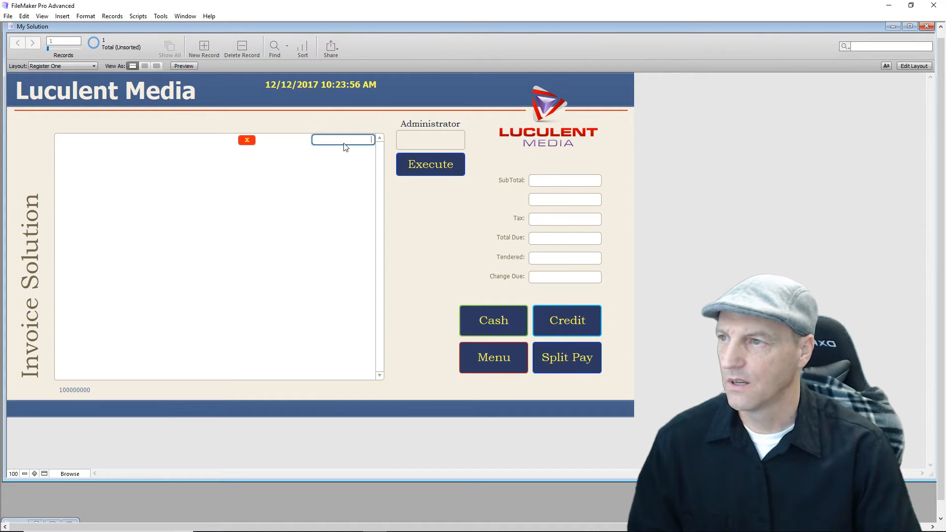
{"action": "left_click", "coordinate": [293, 143]}
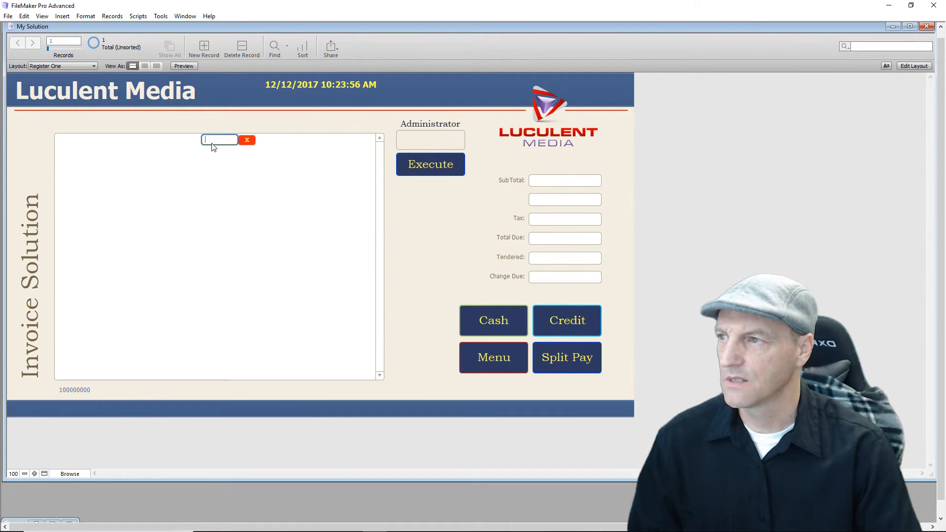
{"action": "left_click", "coordinate": [169, 142]}
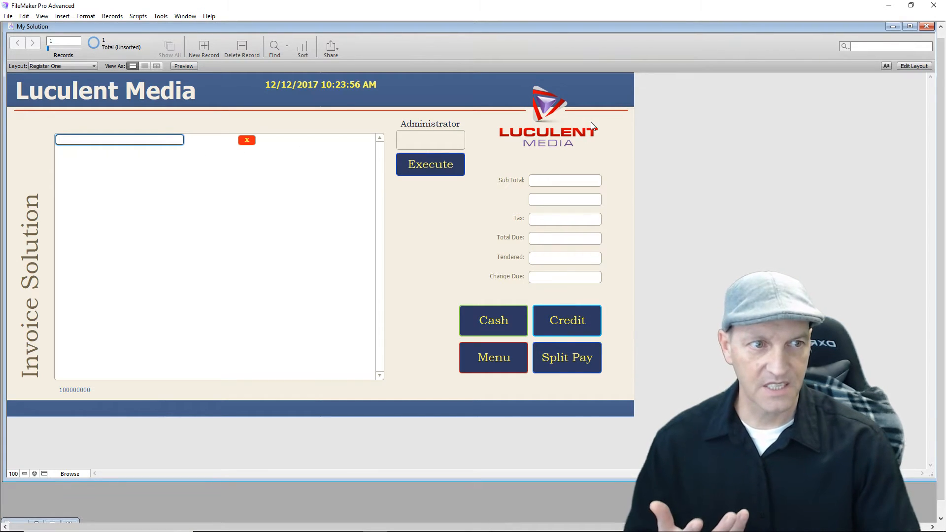
In Layout mode, make the portal's Price_Total field not enterable in Browse mode.
{"action": "left_click", "coordinate": [908, 66]}
{"action": "left_click", "coordinate": [368, 154]}
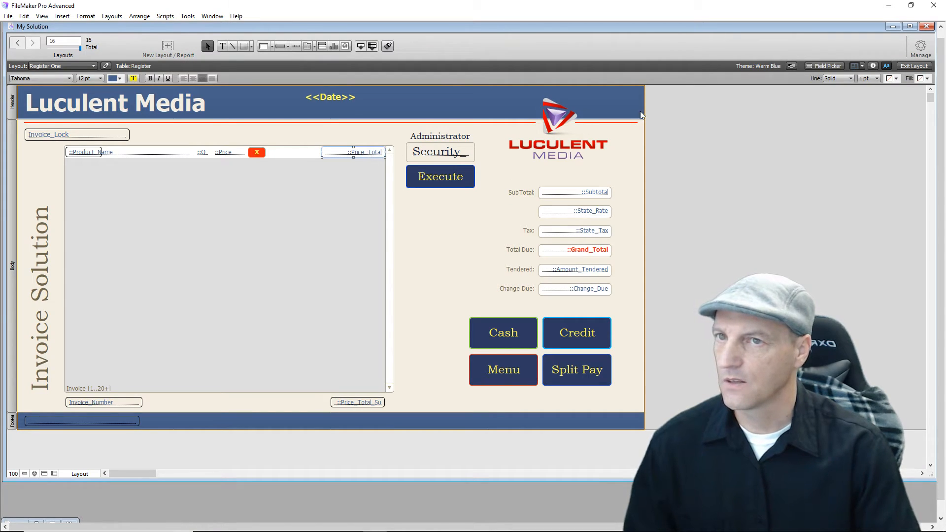
{"action": "left_click", "coordinate": [873, 66]}
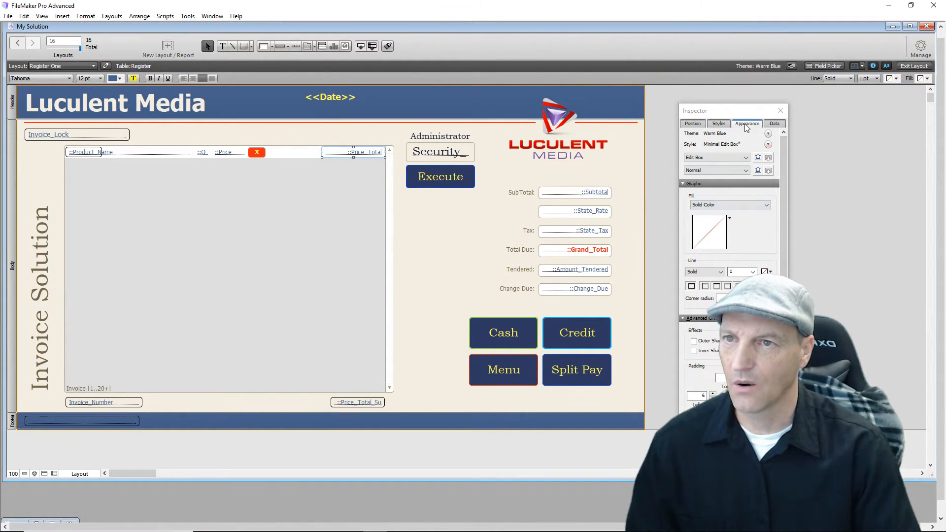
{"action": "left_click", "coordinate": [772, 124]}
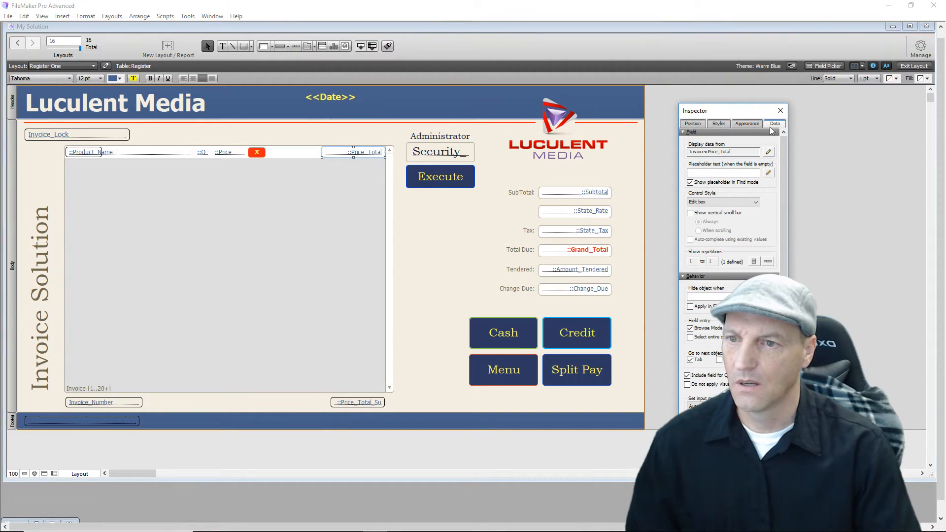
{"action": "left_click", "coordinate": [690, 329]}
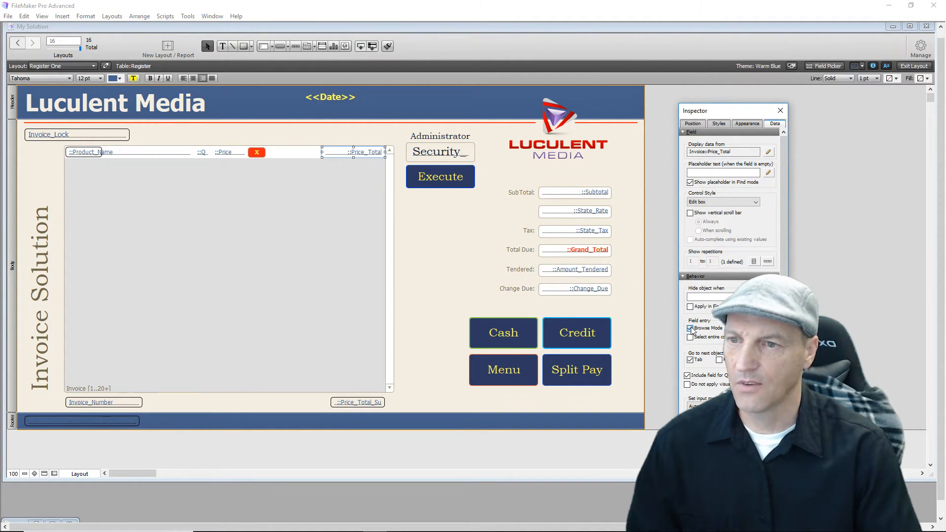
{"action": "left_click", "coordinate": [313, 154]}
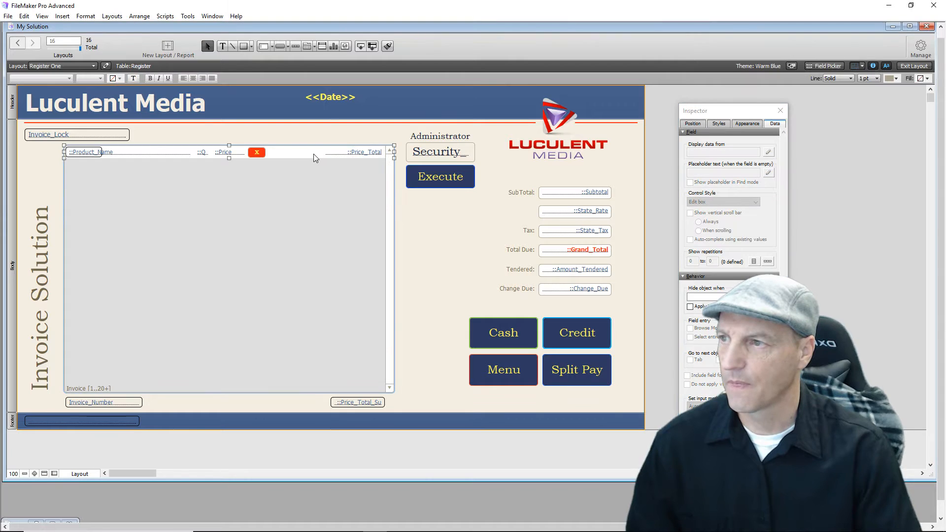
{"action": "left_click", "coordinate": [332, 152]}
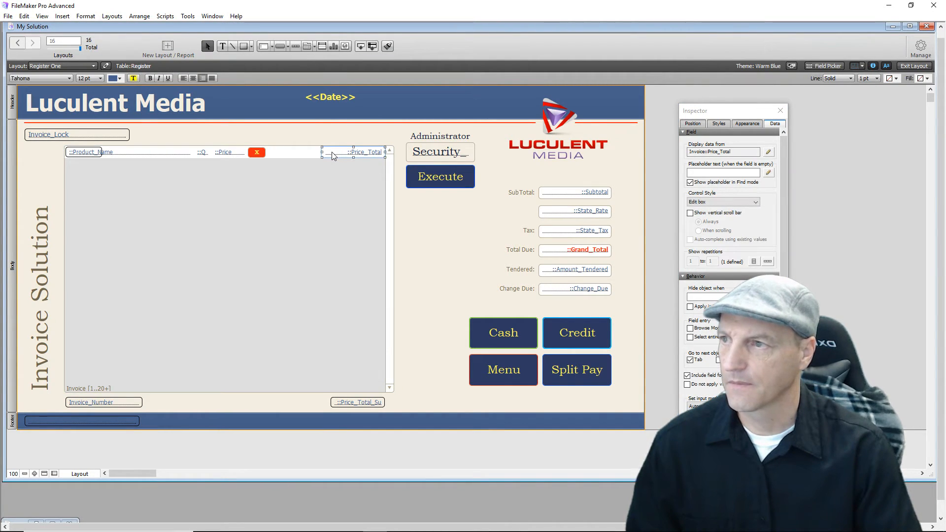
{"action": "left_click", "coordinate": [317, 151]}
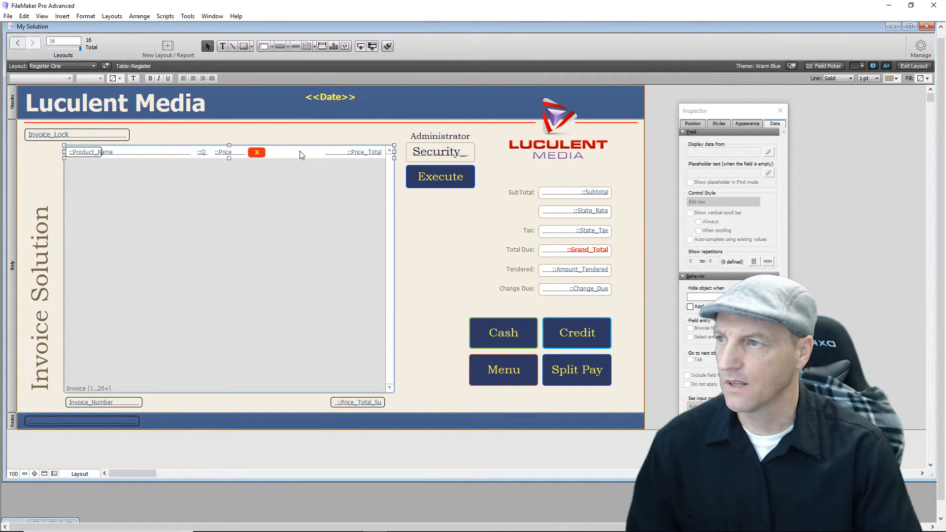
Make the Price, Quantity and Product_Name portal fields not enterable in Browse mode.
{"action": "left_click", "coordinate": [225, 153]}
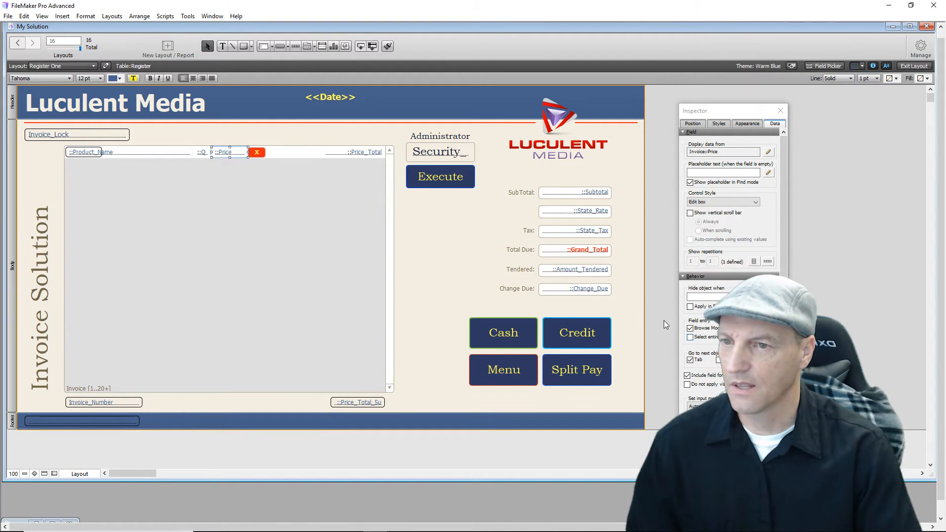
{"action": "left_click", "coordinate": [691, 329]}
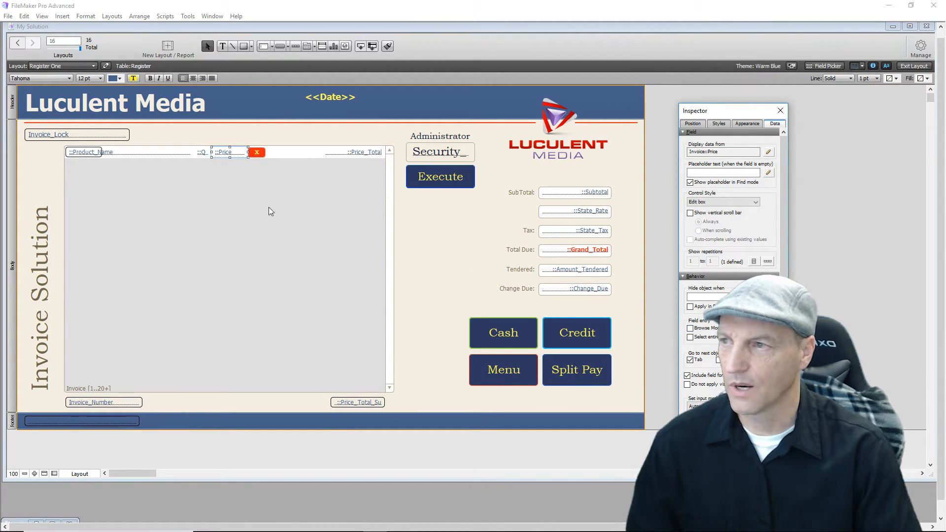
{"action": "left_click", "coordinate": [201, 153]}
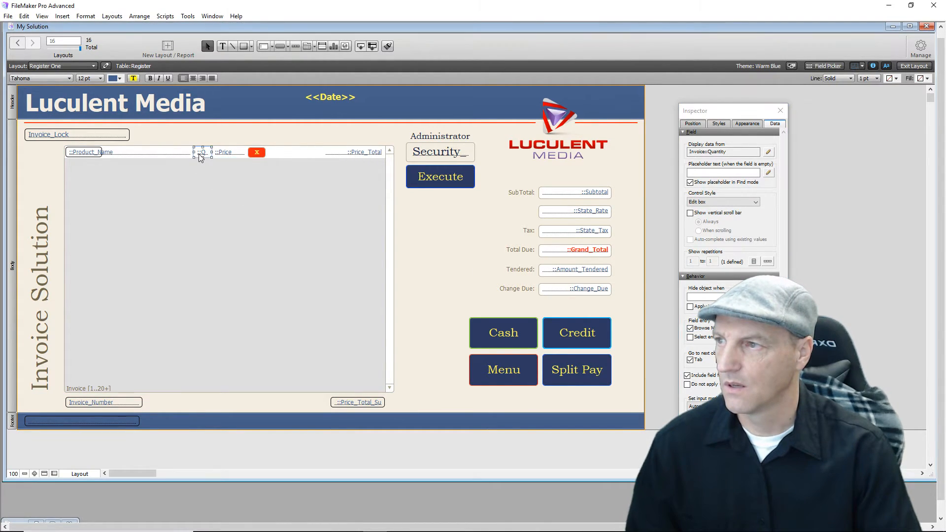
{"action": "left_click", "coordinate": [691, 329]}
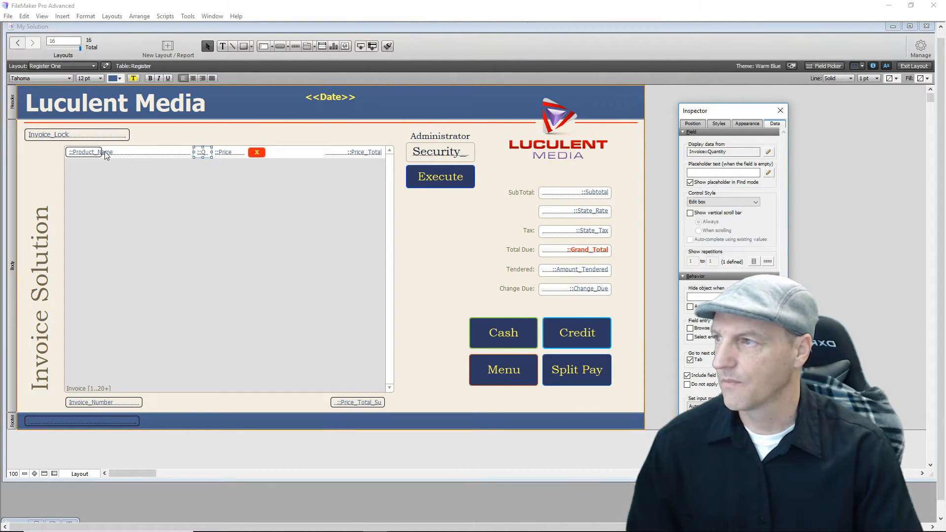
{"action": "left_click", "coordinate": [82, 157]}
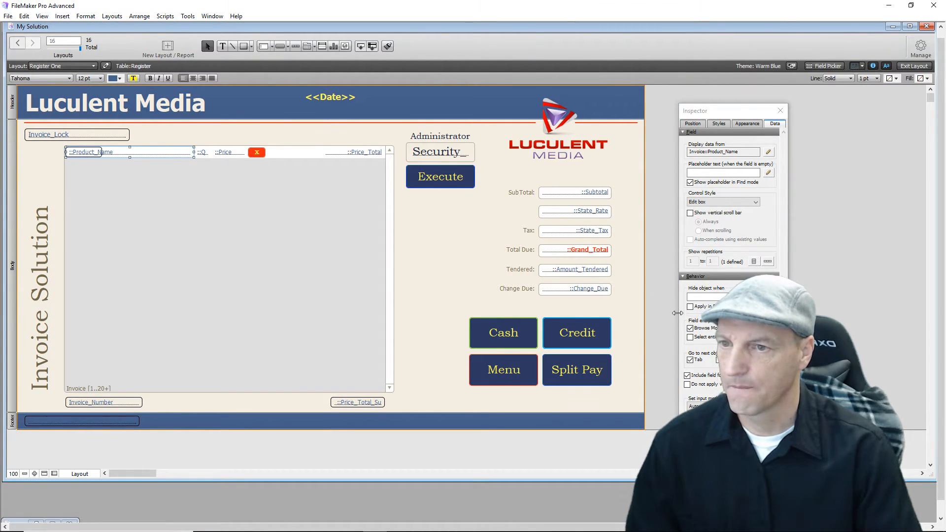
{"action": "left_click", "coordinate": [690, 329]}
Make the hidden ProductId field non-enterable, put Product_Name back over it, and exit Layout mode.
{"action": "left_click", "coordinate": [129, 159]}
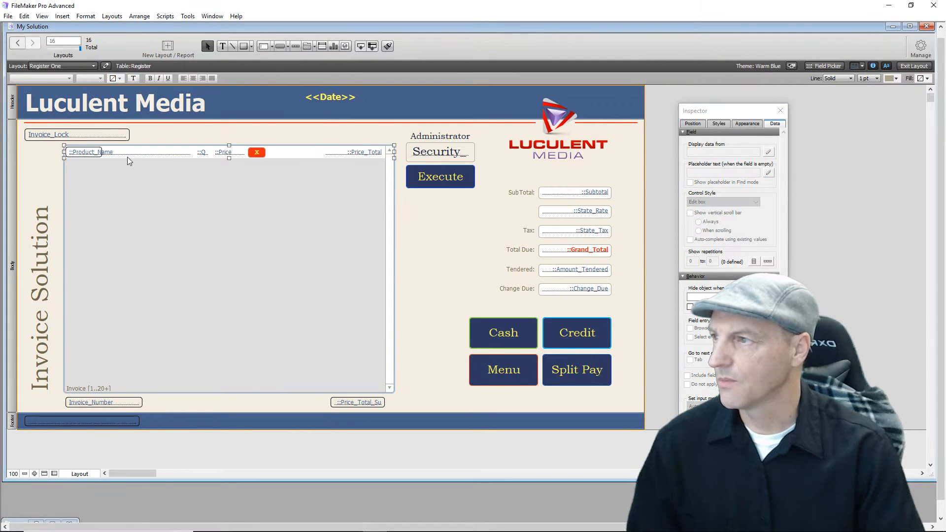
{"action": "left_click", "coordinate": [83, 156]}
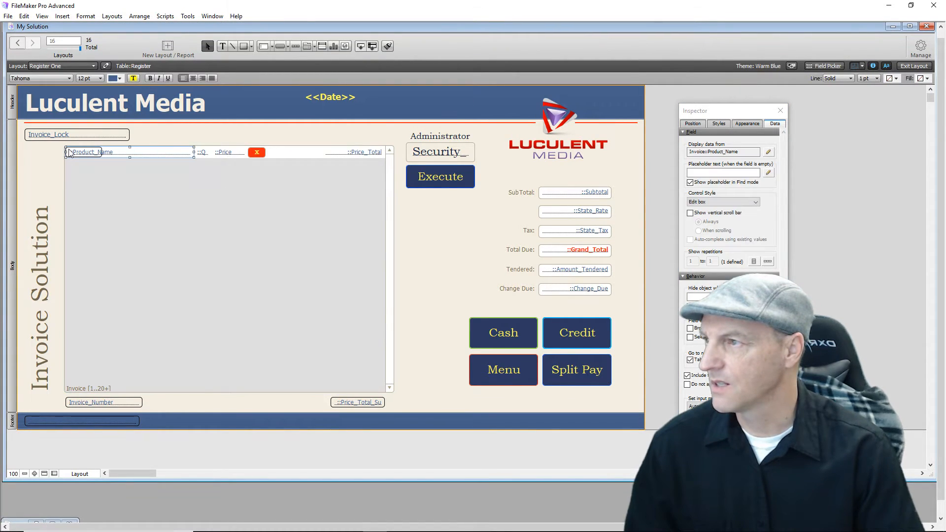
{"action": "left_click_drag", "start_coordinate": [89, 157], "coordinate": [107, 155]}
{"action": "left_click", "coordinate": [70, 154]}
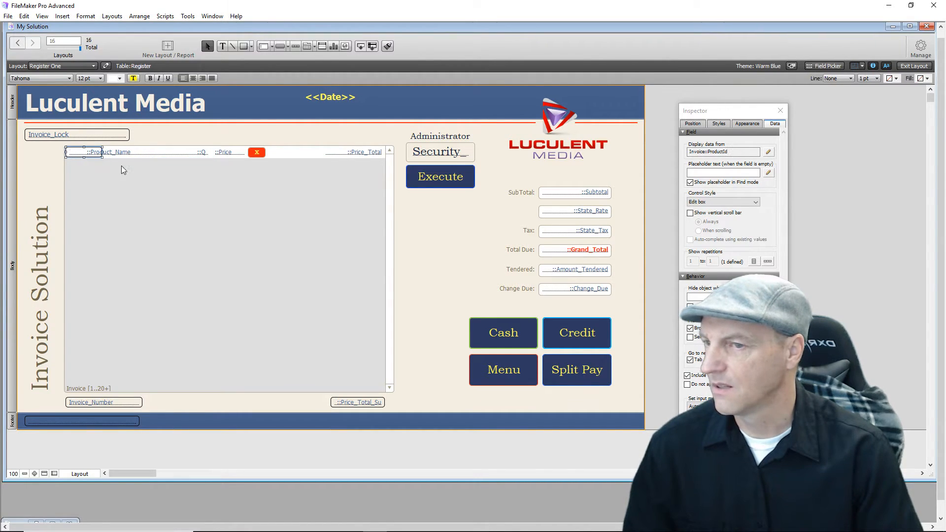
{"action": "left_click", "coordinate": [696, 330]}
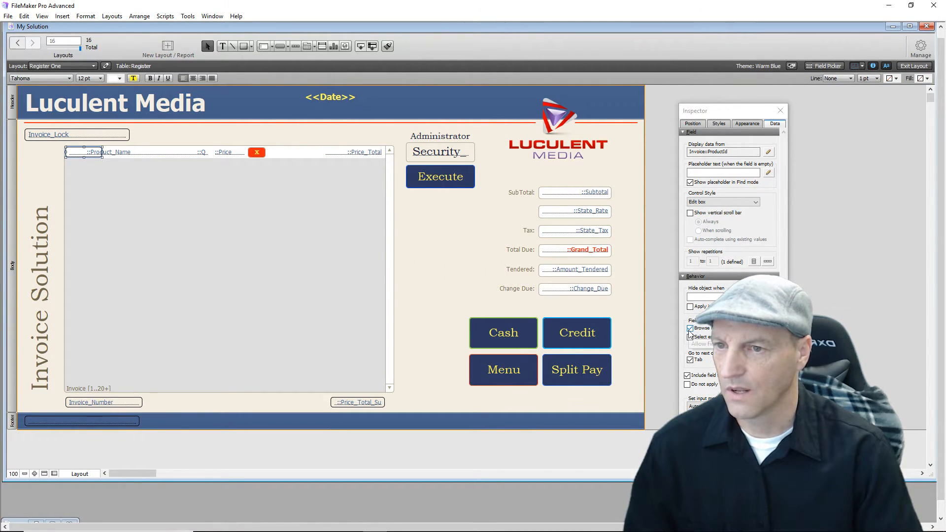
{"action": "left_click", "coordinate": [114, 155]}
{"action": "mouse_move", "coordinate": [121, 152]}
{"action": "left_mouse_down"}
{"action": "mouse_move", "coordinate": [108, 154]}
{"action": "mouse_move", "coordinate": [127, 156]}
{"action": "left_mouse_up"}
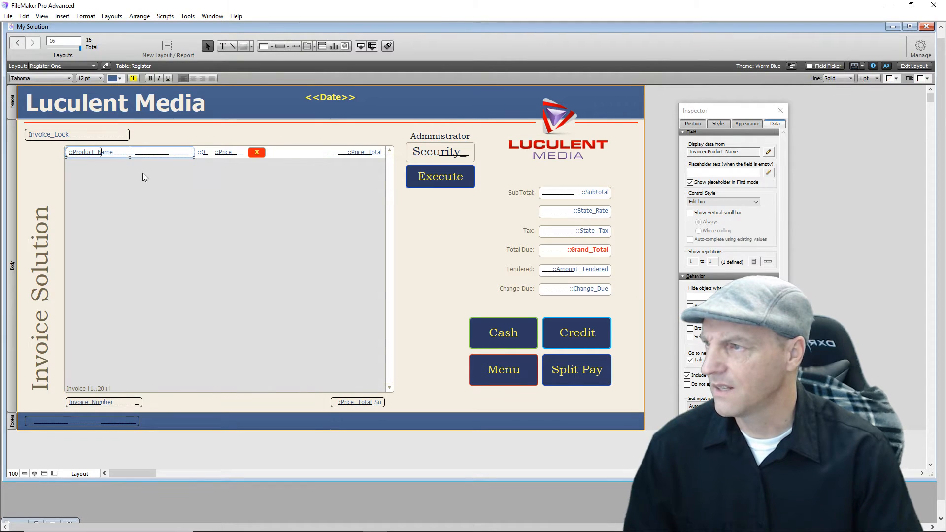
{"action": "left_click", "coordinate": [213, 139]}
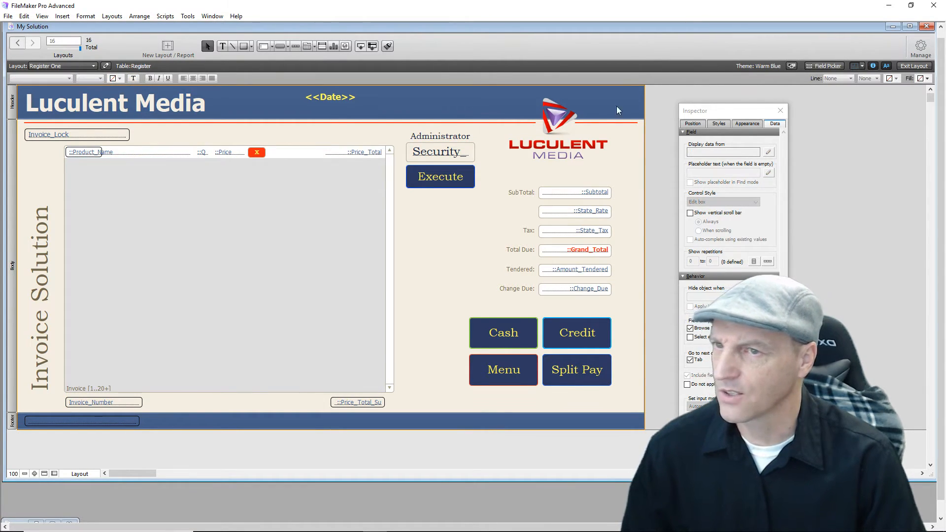
{"action": "left_click", "coordinate": [914, 67]}
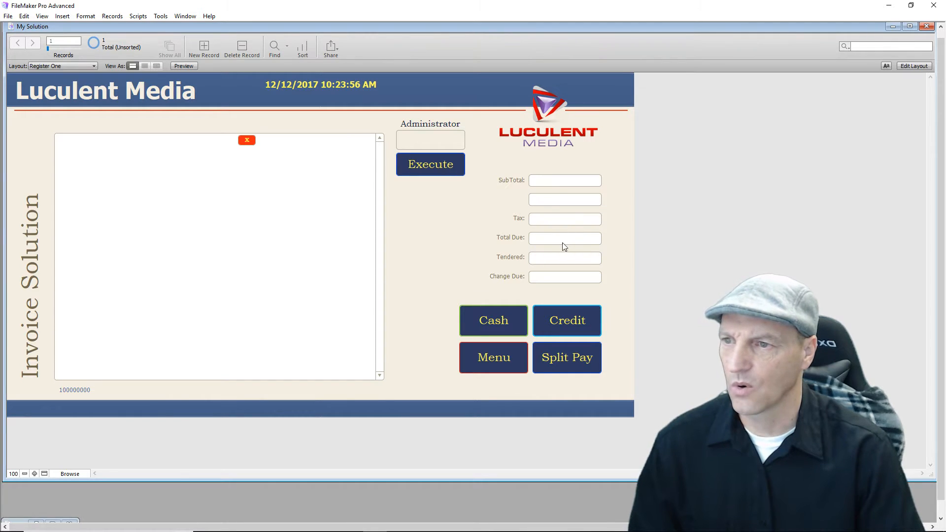
Click into the Tendered field, then use the Menu button to reach the Category Page.
{"action": "left_click", "coordinate": [556, 260]}
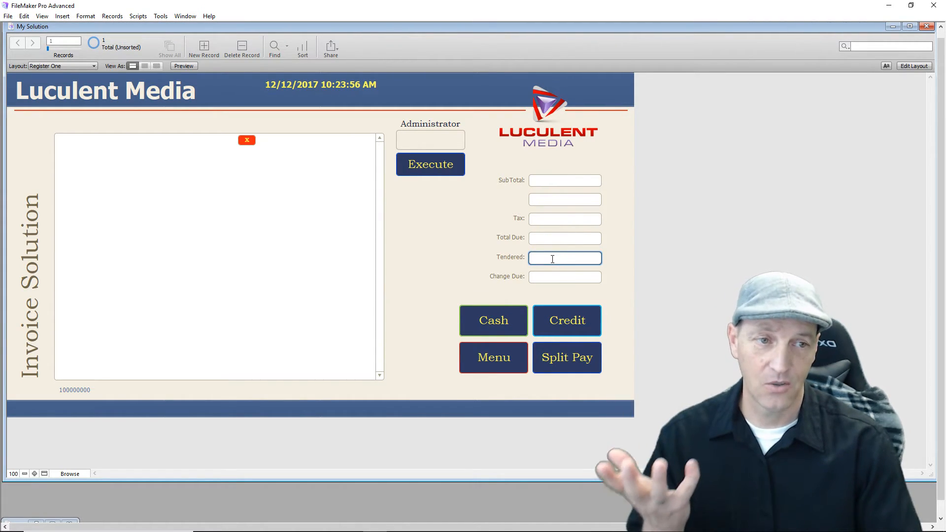
{"action": "left_click", "coordinate": [495, 362]}
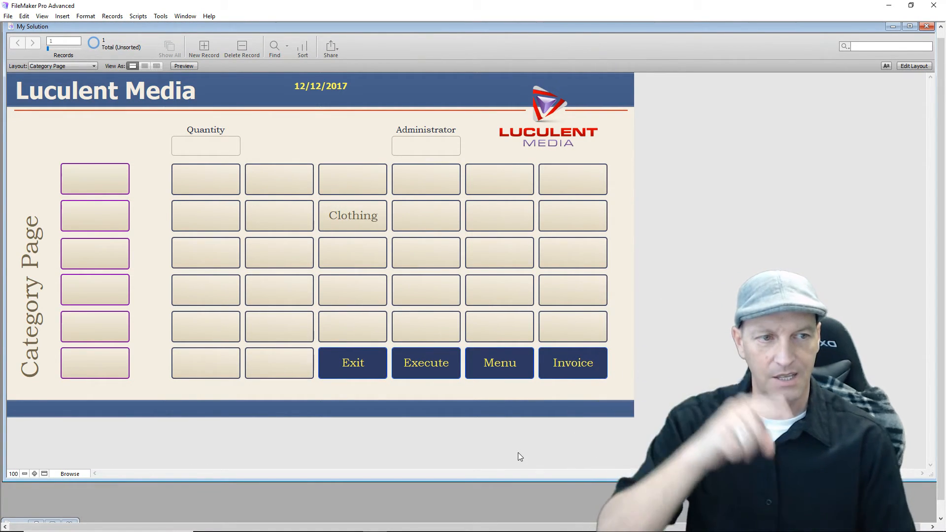
Navigate from the Entry Page through Register One's Category Page to the Clothing Page.
{"action": "left_click", "coordinate": [370, 367]}
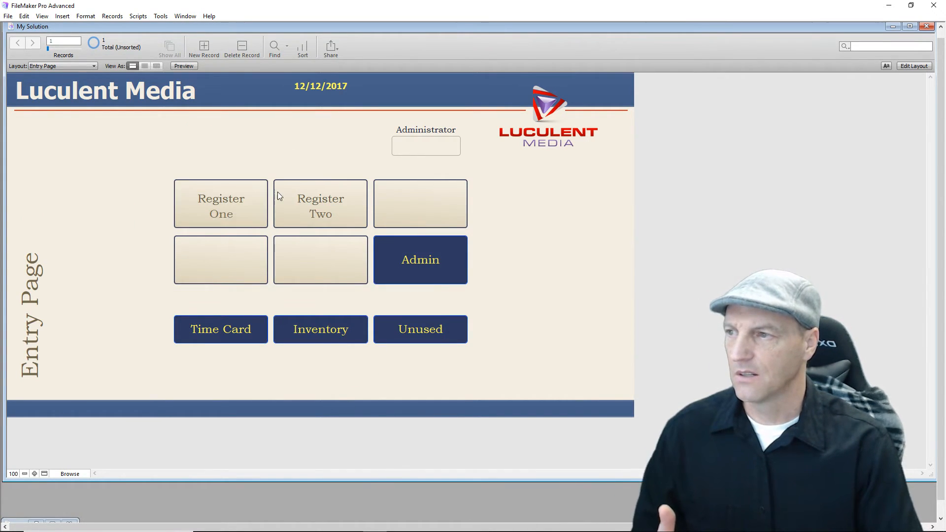
{"action": "left_click", "coordinate": [249, 201]}
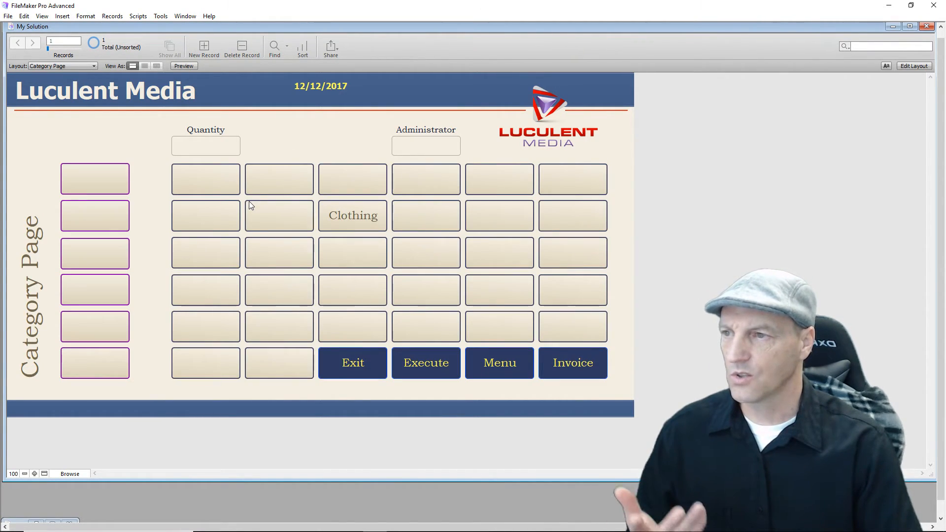
{"action": "left_click", "coordinate": [382, 214]}
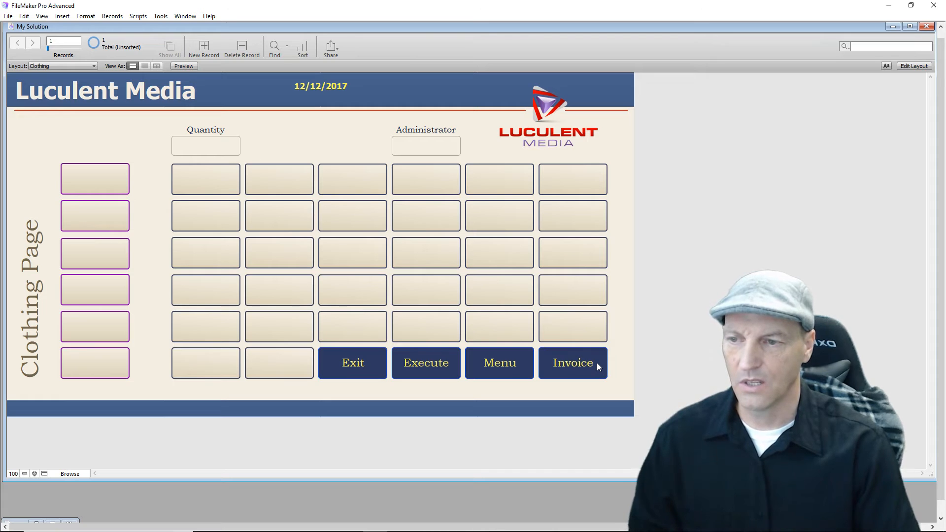
Set the Clothing Page's Invoice button to Perform Script 'Invoice One' and return to Browse mode.
{"action": "left_click", "coordinate": [913, 66]}
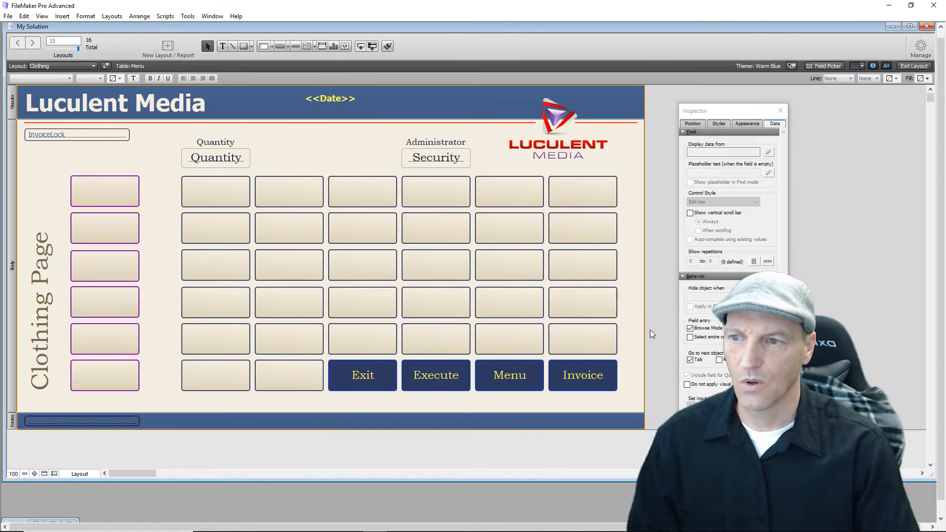
{"action": "double_click", "coordinate": [604, 378]}
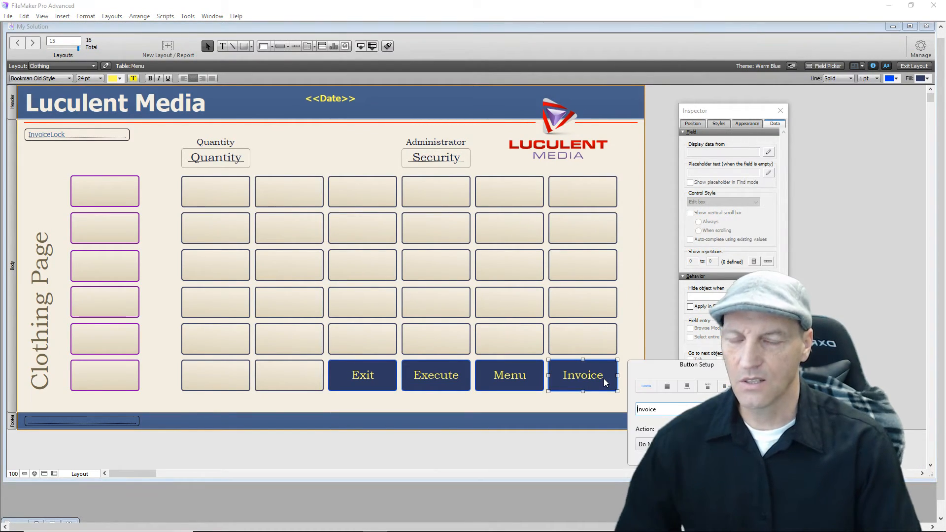
{"action": "left_click", "coordinate": [690, 444]}
{"action": "left_click", "coordinate": [650, 478]}
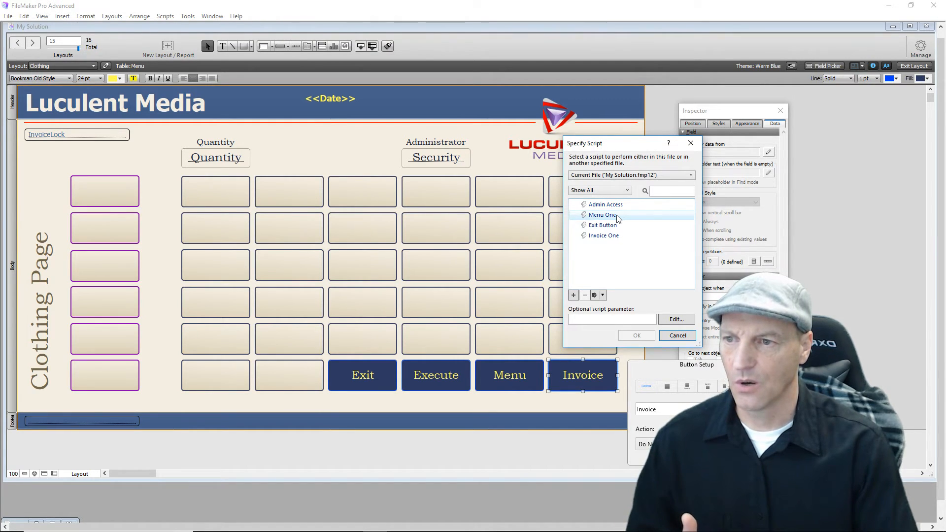
{"action": "left_click", "coordinate": [618, 235]}
{"action": "key", "text": "Return"}
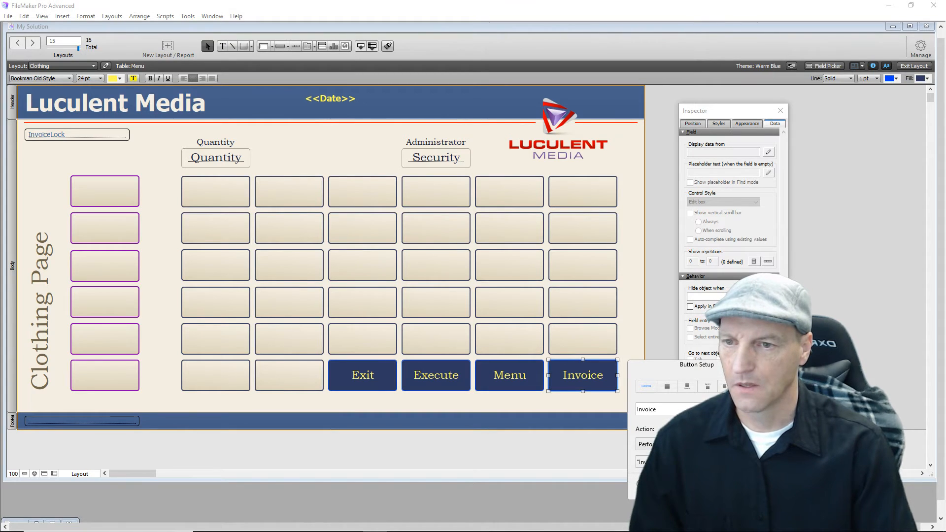
{"action": "left_click", "coordinate": [759, 365]}
{"action": "left_click", "coordinate": [885, 125]}
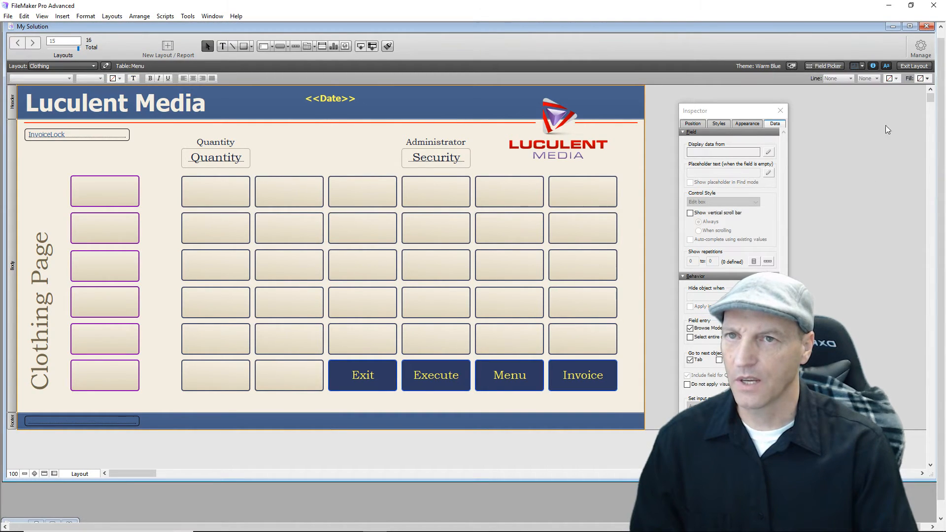
{"action": "left_click", "coordinate": [908, 65]}
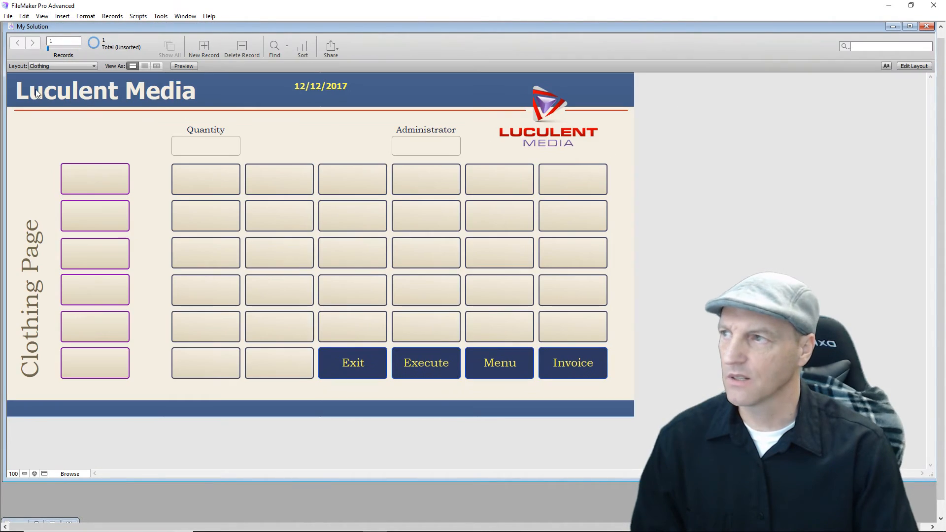
Switch to the Template_Menu layout and set its Invoice button to Perform Script 'Invoice One'.
{"action": "left_click", "coordinate": [93, 66]}
{"action": "mouse_move", "coordinate": [85, 89]}
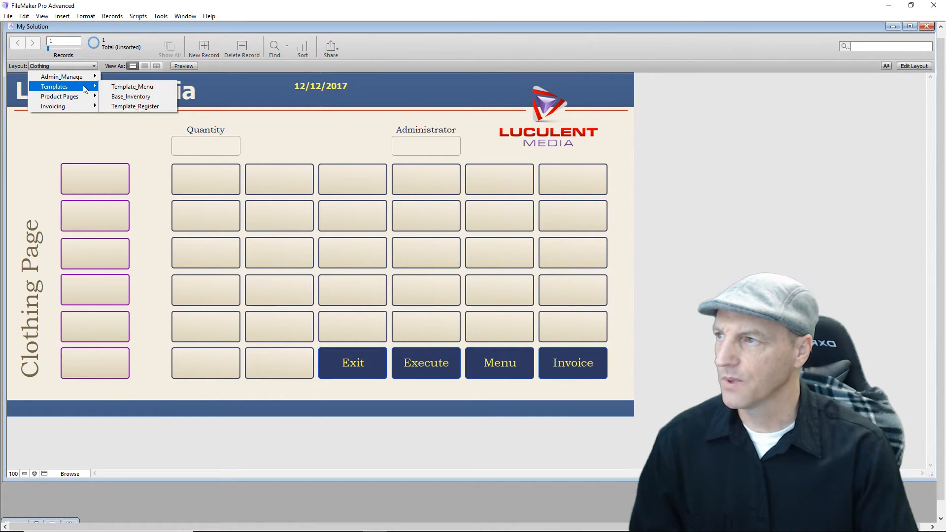
{"action": "left_click", "coordinate": [113, 88]}
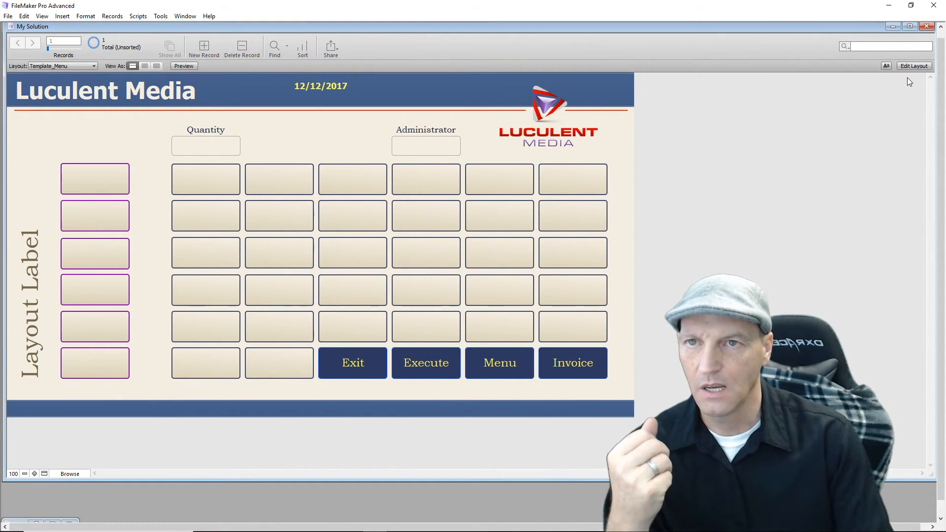
{"action": "left_click", "coordinate": [912, 66]}
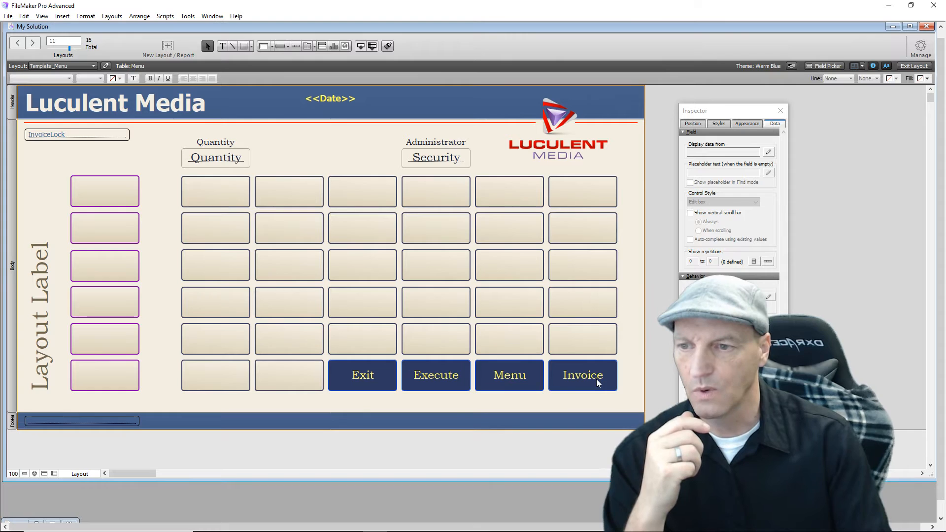
{"action": "double_click", "coordinate": [607, 376]}
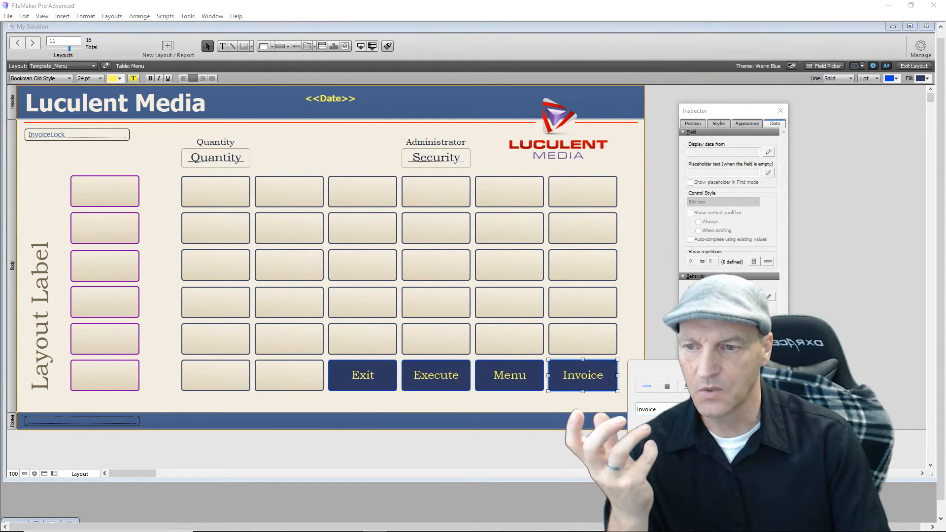
{"action": "left_click", "coordinate": [690, 437]}
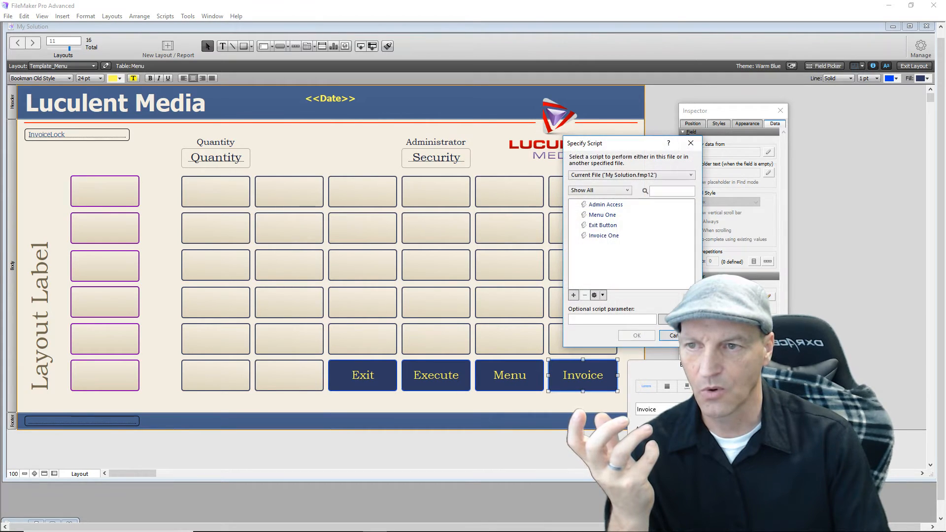
{"action": "double_click", "coordinate": [603, 236]}
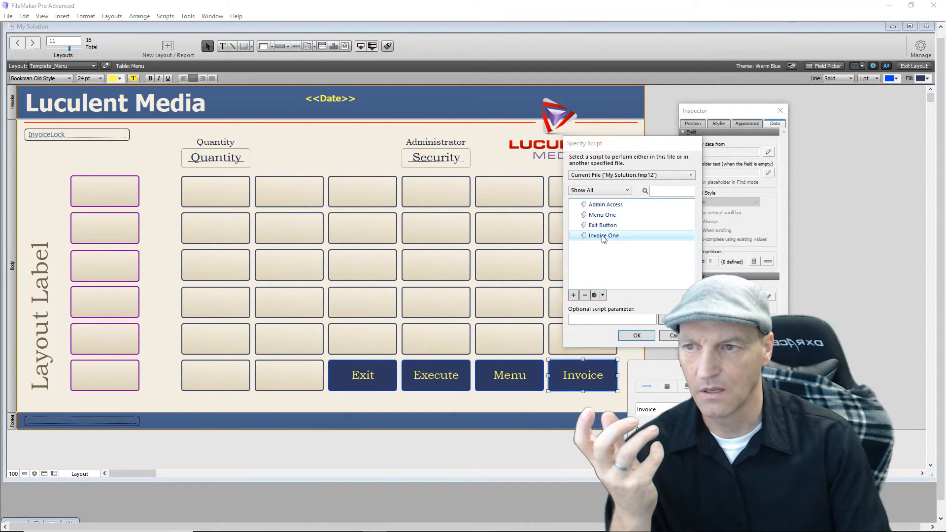
Set the Template_Menu Exit button to Perform Script 'Exit Button' and close the Inspector.
{"action": "left_click", "coordinate": [522, 384]}
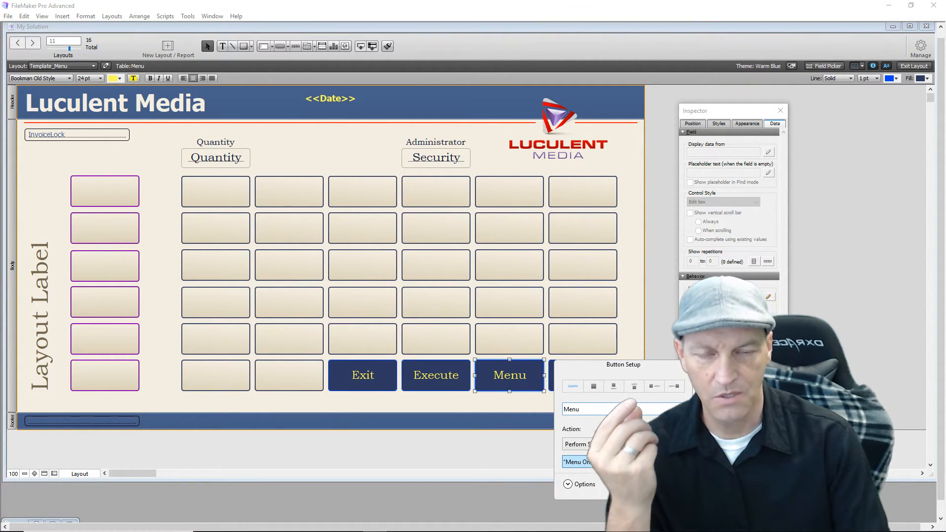
{"action": "left_click", "coordinate": [390, 377]}
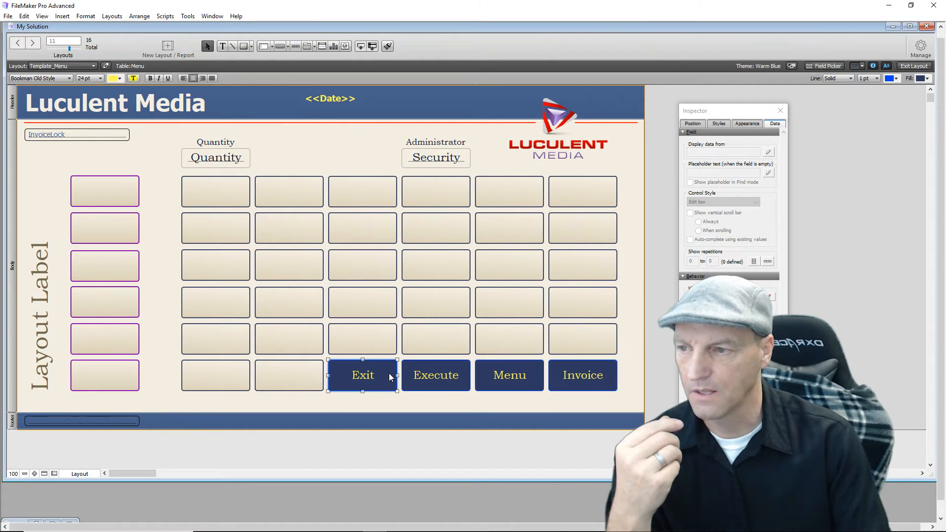
{"action": "left_click", "coordinate": [455, 445]}
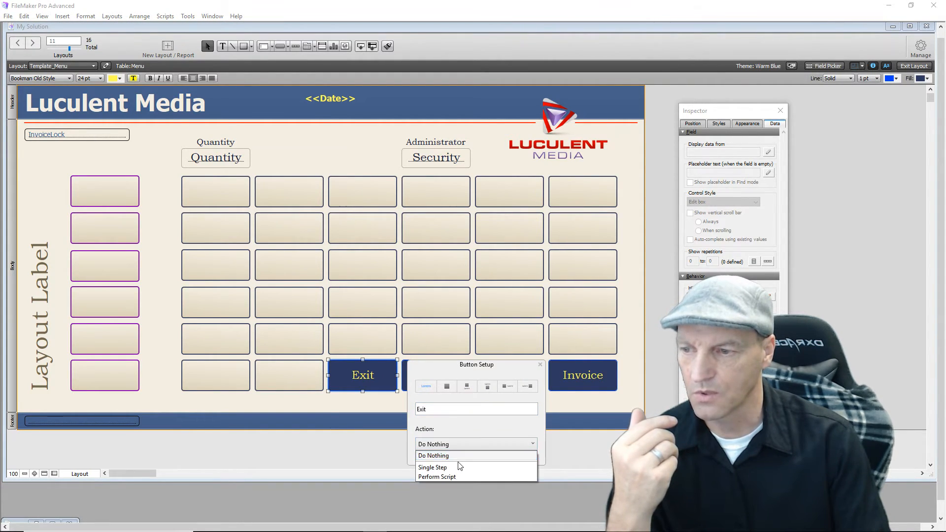
{"action": "left_click", "coordinate": [460, 477]}
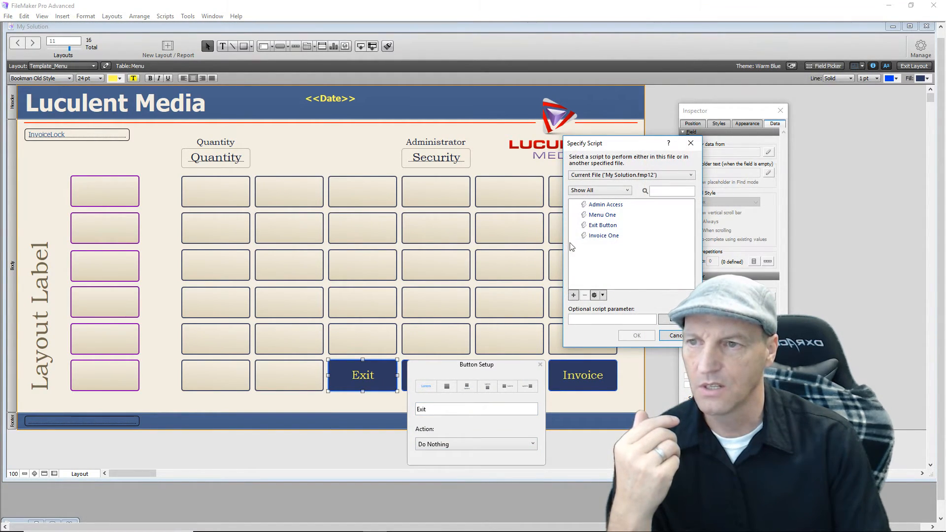
{"action": "double_click", "coordinate": [602, 225]}
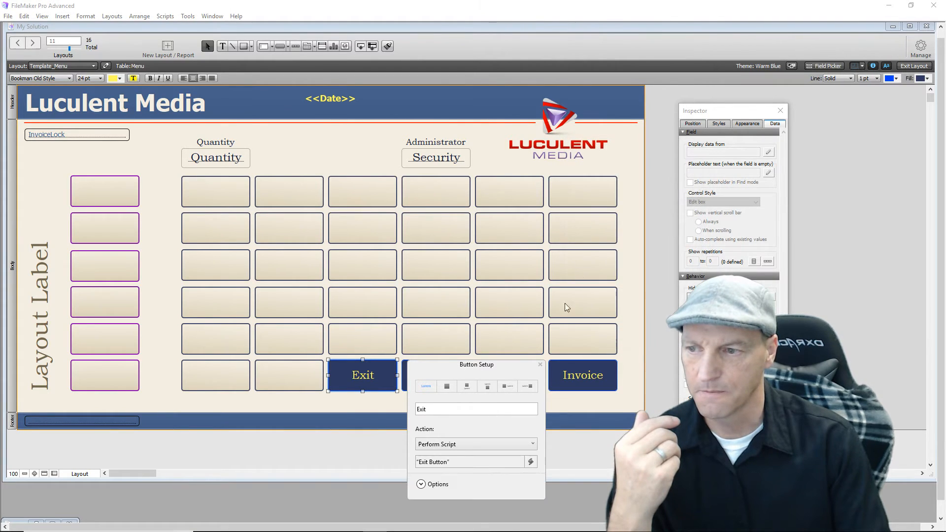
{"action": "left_click", "coordinate": [560, 450]}
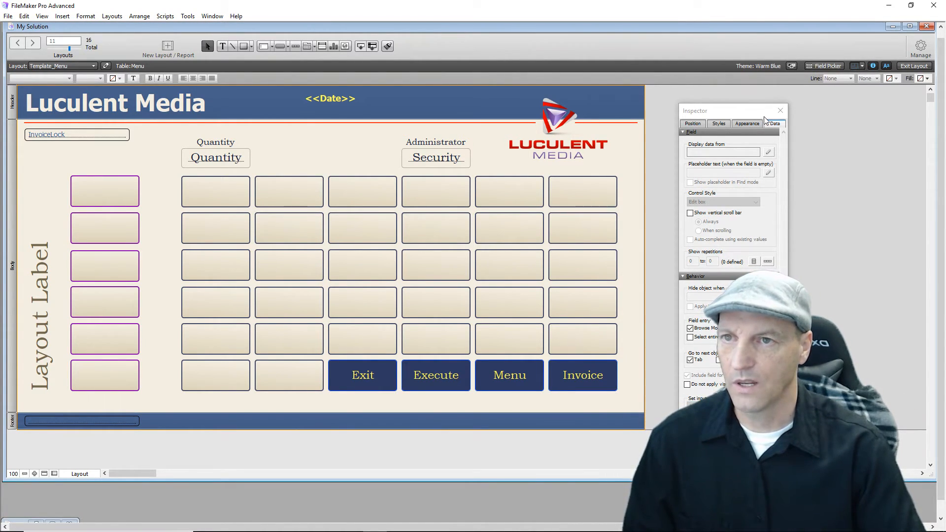
{"action": "left_click", "coordinate": [781, 114]}
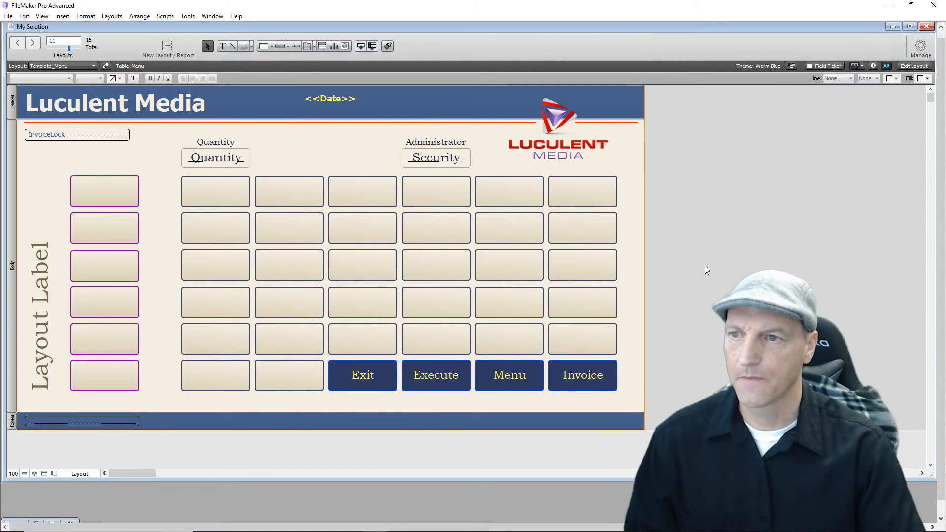
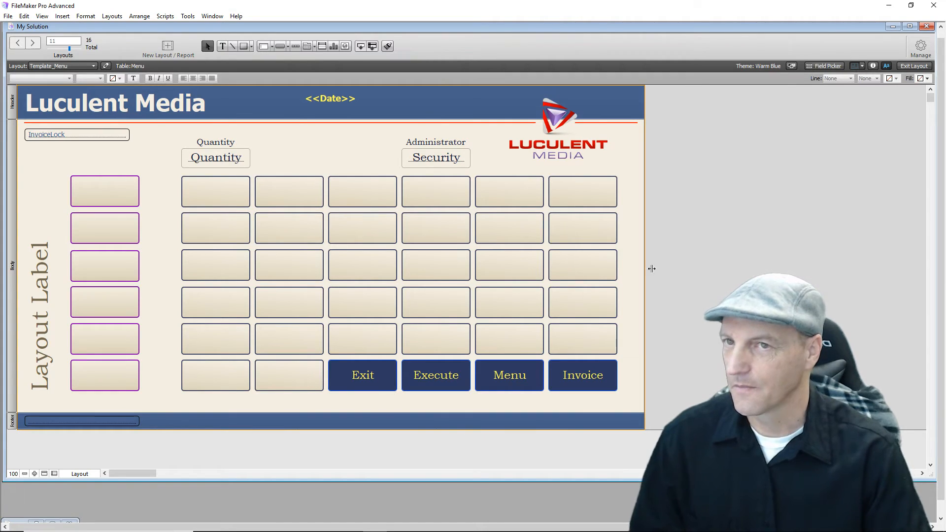
Return to Browse mode on the Entry Page, open Administration with the admin code, then exit back.
{"action": "left_click", "coordinate": [914, 66]}
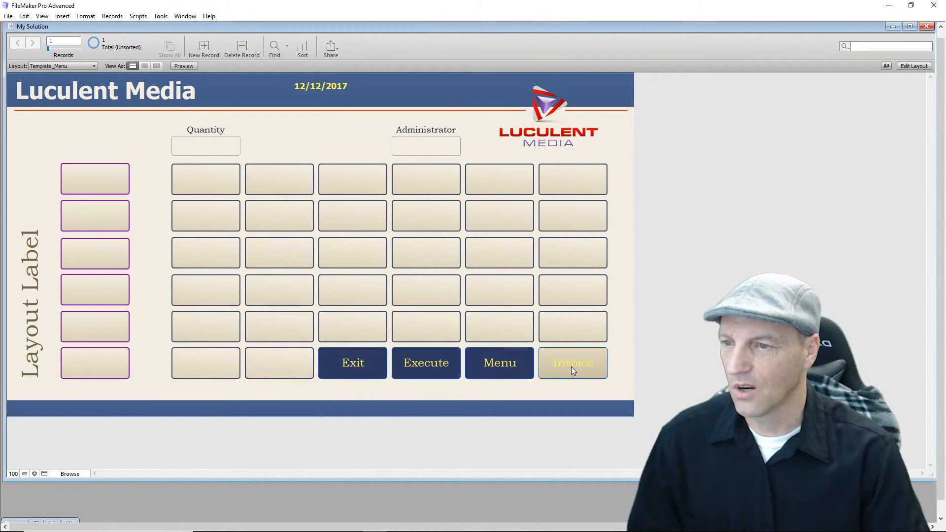
{"action": "left_click", "coordinate": [370, 363]}
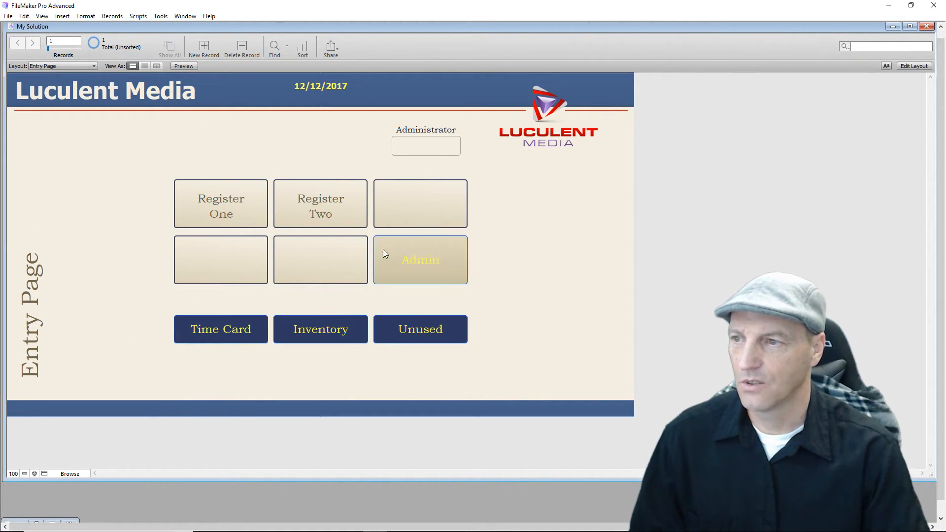
{"action": "left_click", "coordinate": [425, 149]}
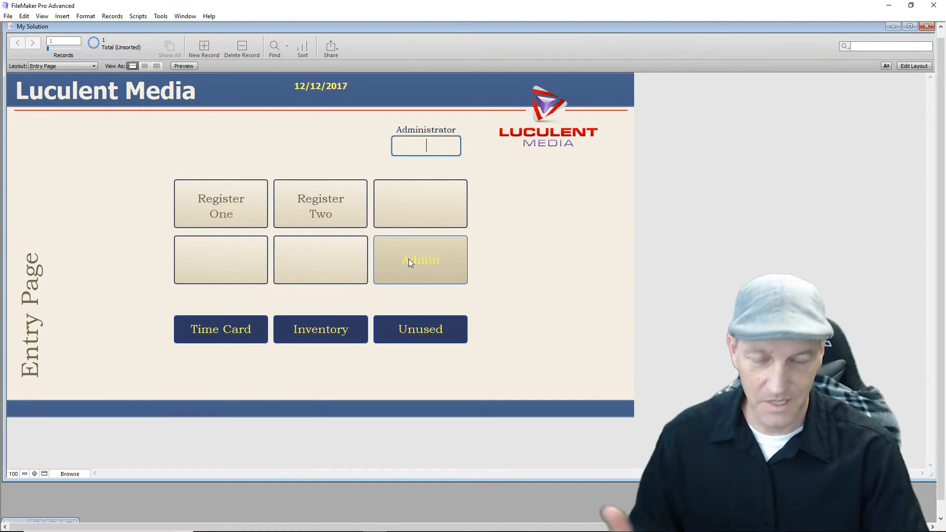
{"action": "type", "text": "1234"}
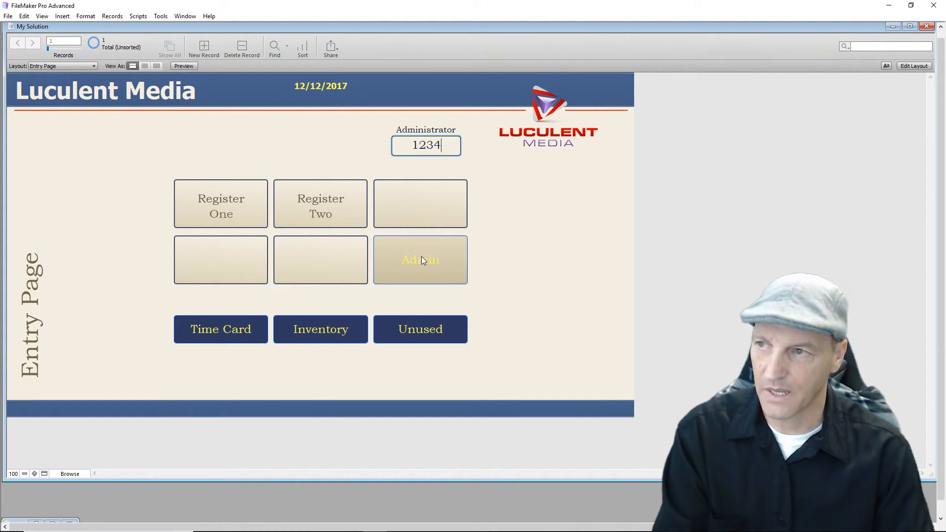
{"action": "left_click", "coordinate": [428, 249]}
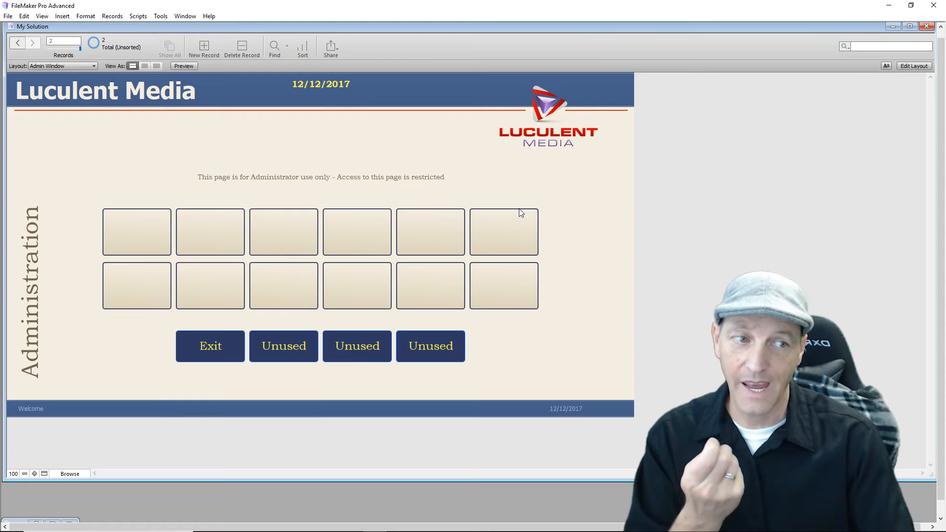
{"action": "left_click", "coordinate": [207, 349]}
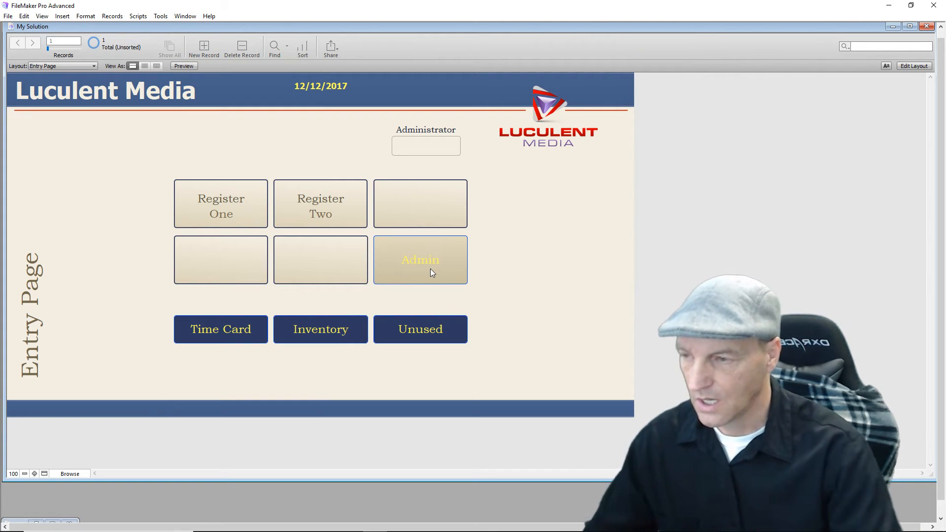
Retry Admin without a code, reach Administration with the admin code, exit, and edit the Entry Page layout.
{"action": "left_click", "coordinate": [431, 268]}
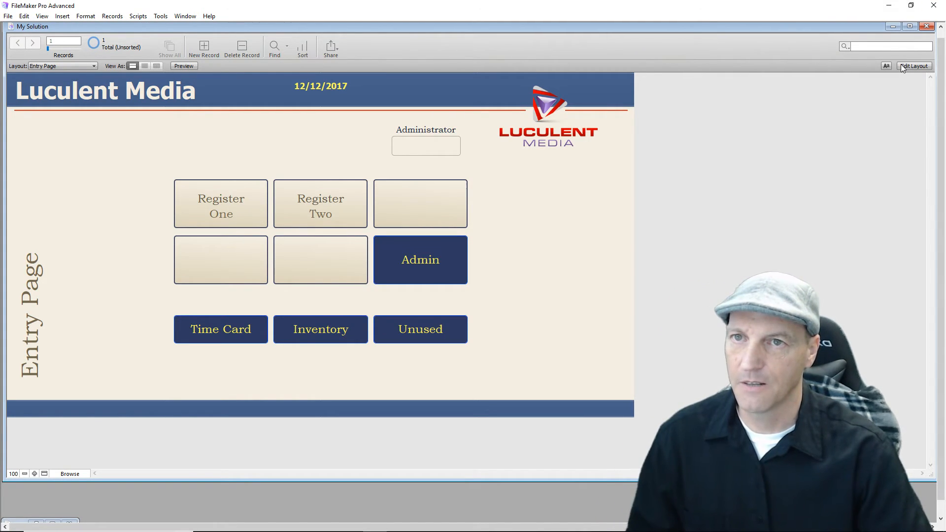
{"action": "left_click", "coordinate": [422, 147]}
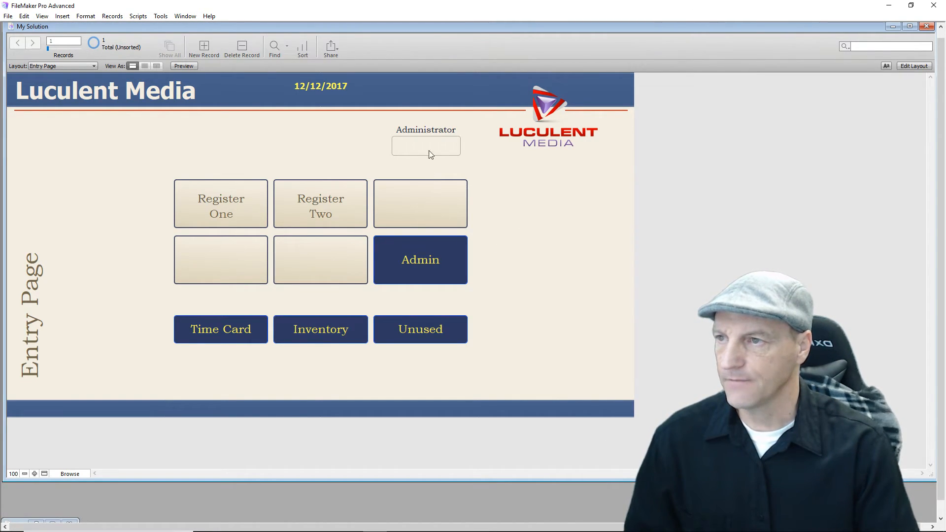
{"action": "type", "text": "1234"}
{"action": "left_click", "coordinate": [420, 256]}
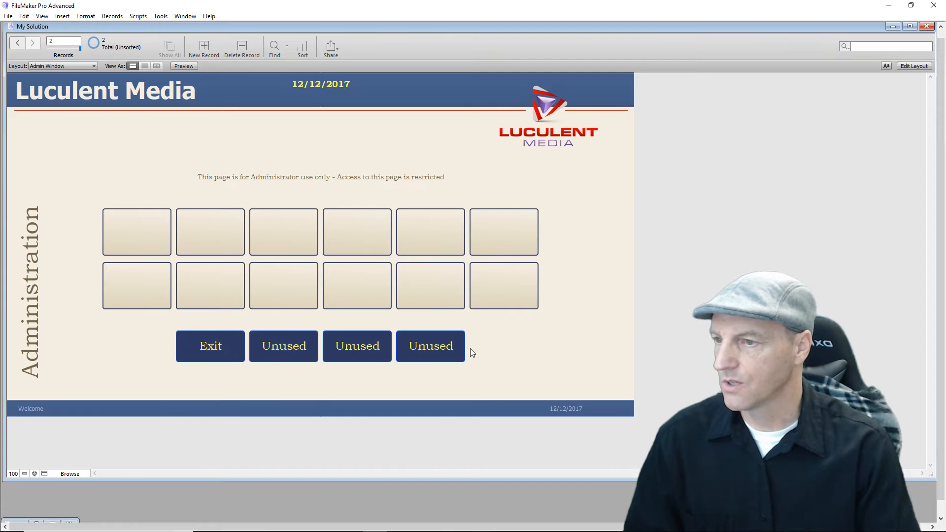
{"action": "left_click", "coordinate": [243, 354]}
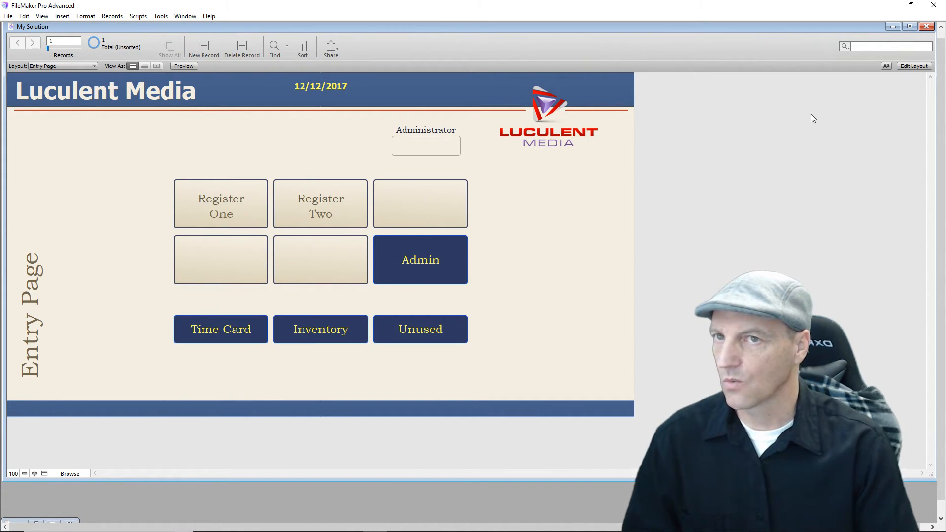
{"action": "left_click", "coordinate": [912, 67]}
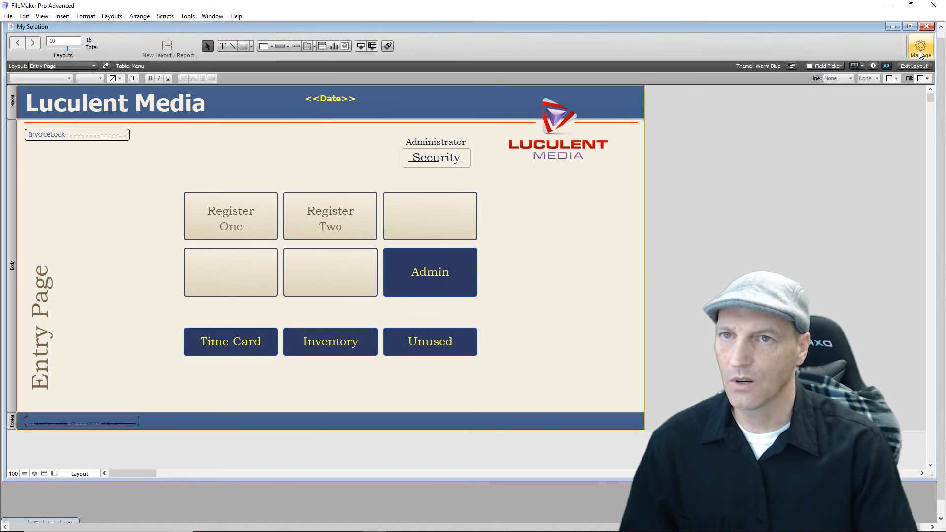
In Manage Database's Tables list, create a new table named Monitor and select it.
{"action": "left_click", "coordinate": [921, 45]}
{"action": "left_click", "coordinate": [883, 66]}
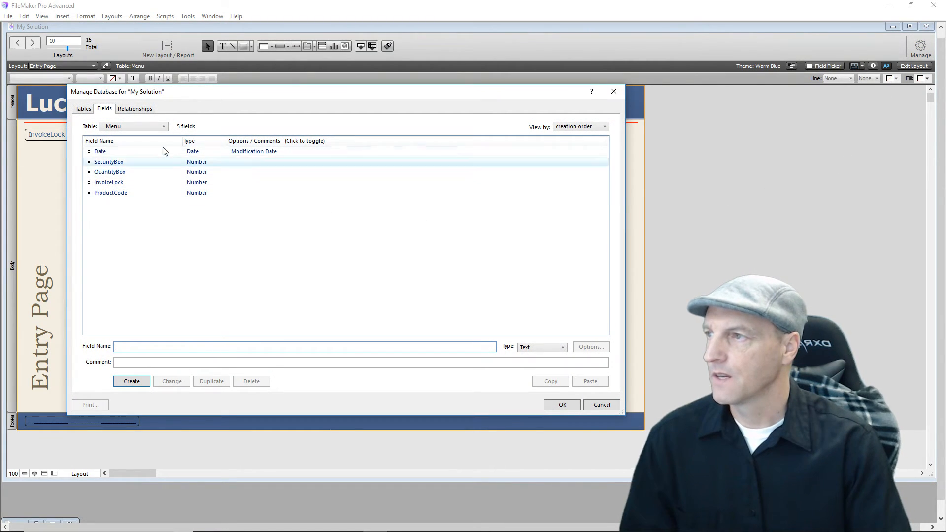
{"action": "left_click", "coordinate": [82, 109]}
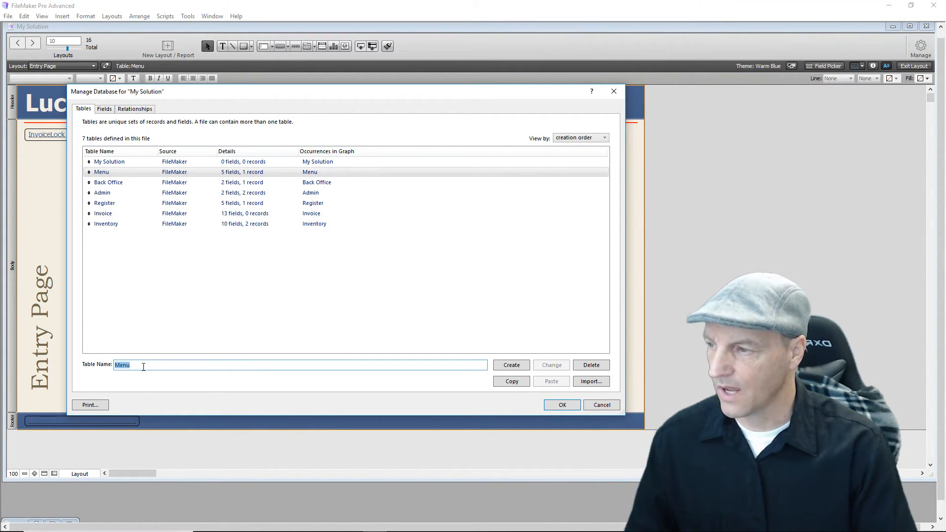
{"action": "type", "text": "Mo"}
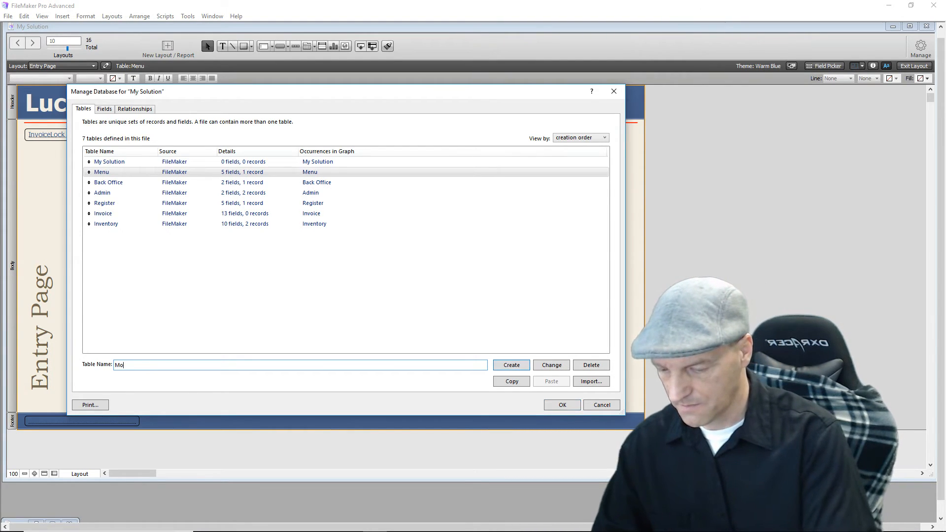
{"action": "type", "text": "nitor"}
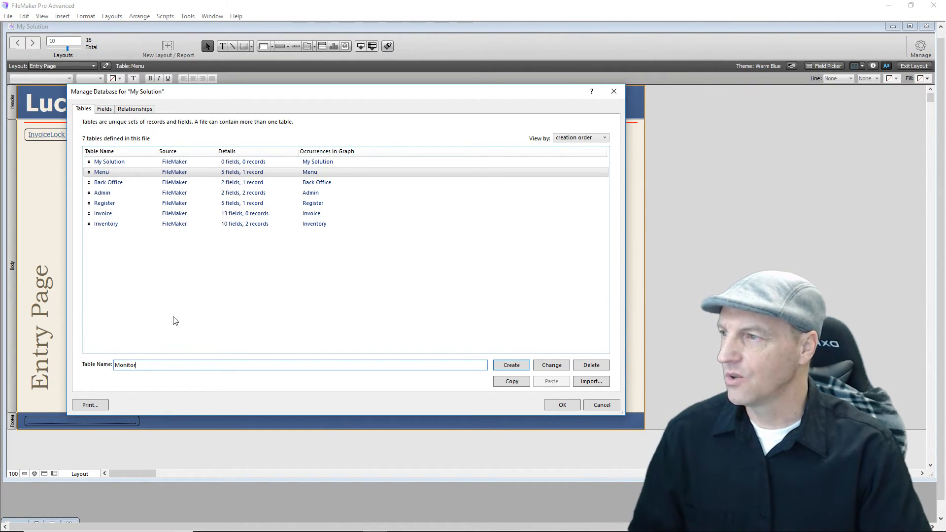
{"action": "left_click", "coordinate": [521, 368]}
{"action": "left_click", "coordinate": [105, 234]}
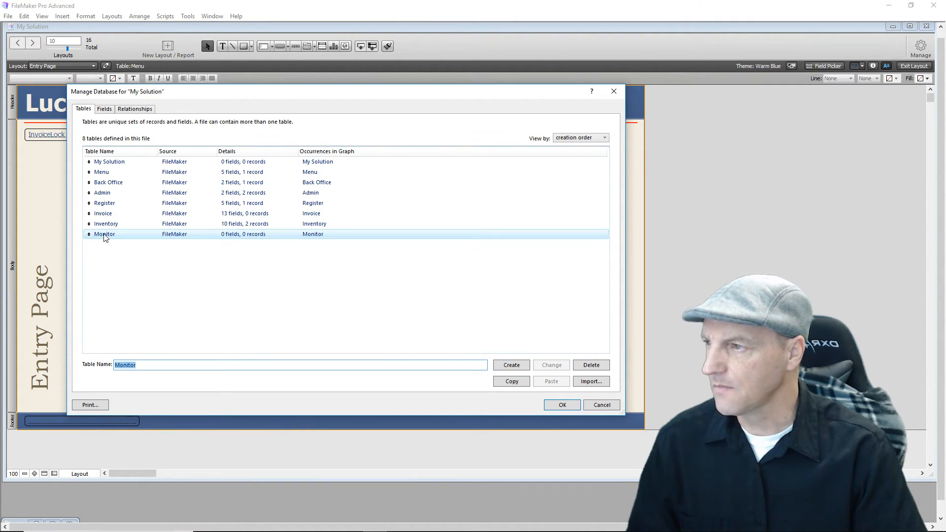
Define Monitor's first fields: Date as a Date field and Time as a Timestamp field.
{"action": "double_click", "coordinate": [105, 235]}
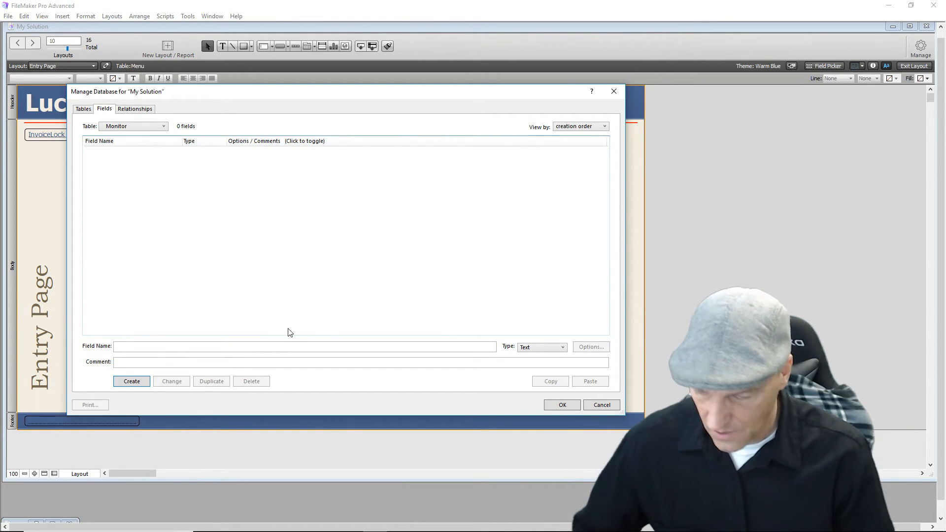
{"action": "key", "text": "Return"}
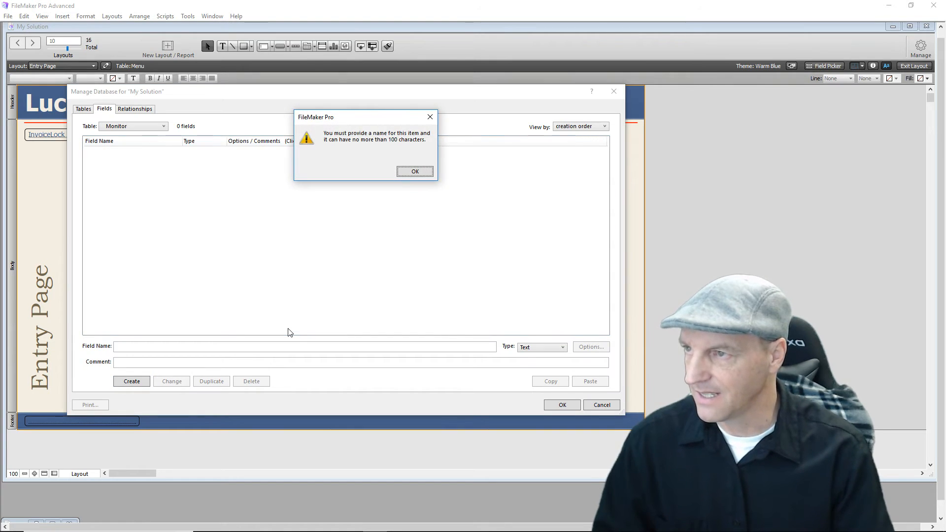
{"action": "left_click", "coordinate": [411, 171]}
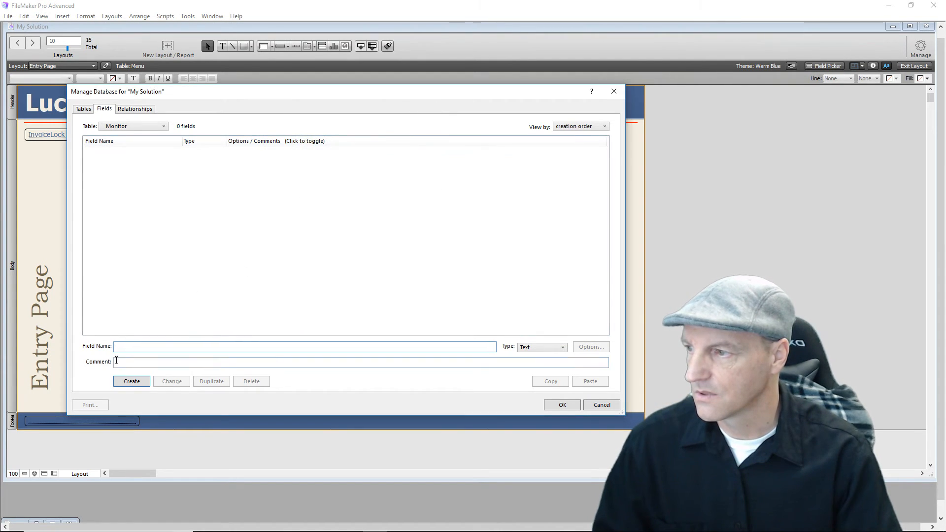
{"action": "type", "text": "Date"}
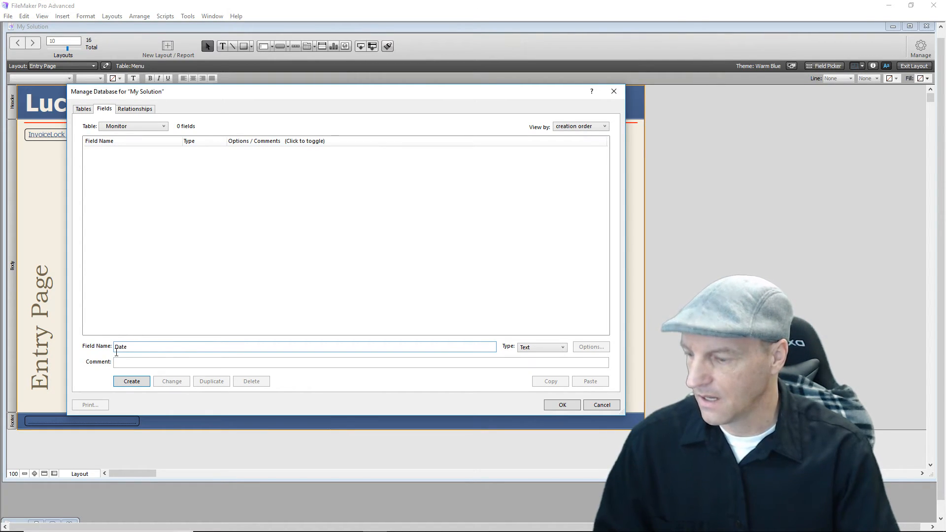
{"action": "key", "text": "ctrl+d"}
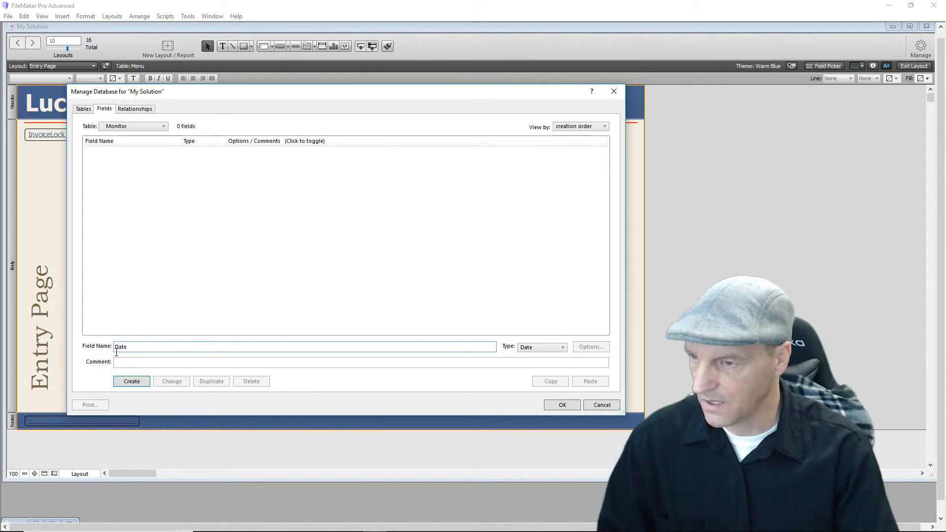
{"action": "left_click", "coordinate": [131, 382]}
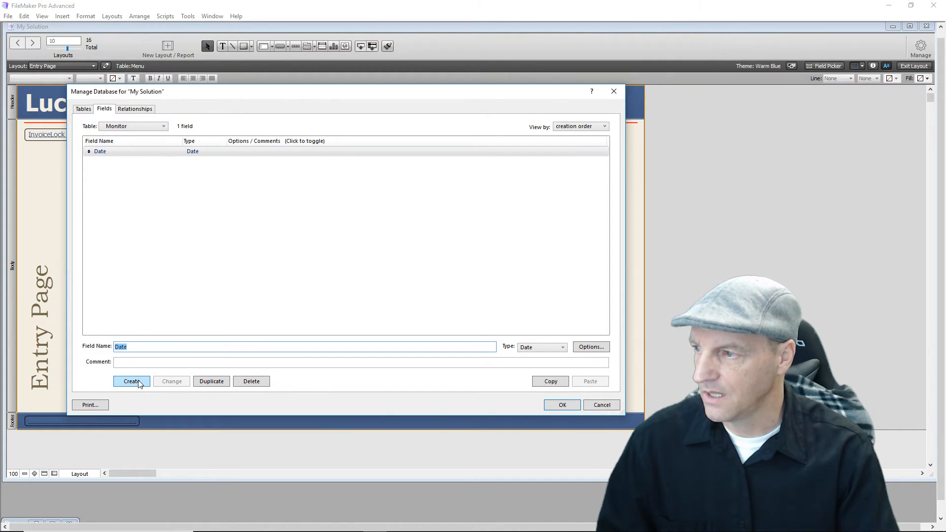
{"action": "type", "text": "T"}
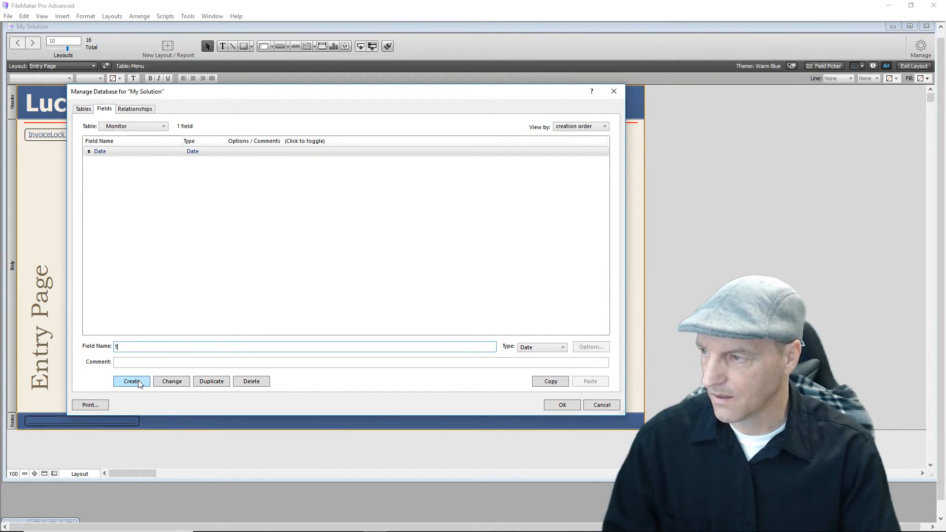
{"action": "type", "text": "ime"}
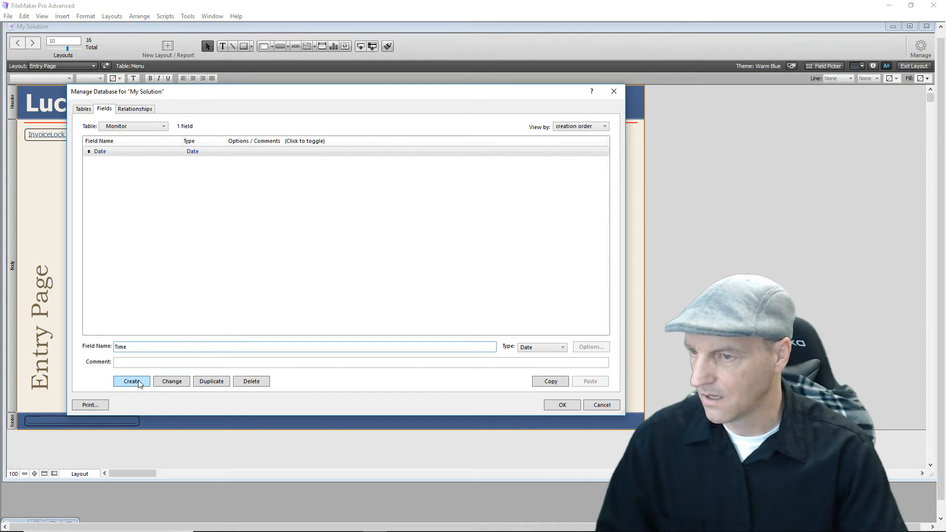
{"action": "key", "text": "ctrl+m"}
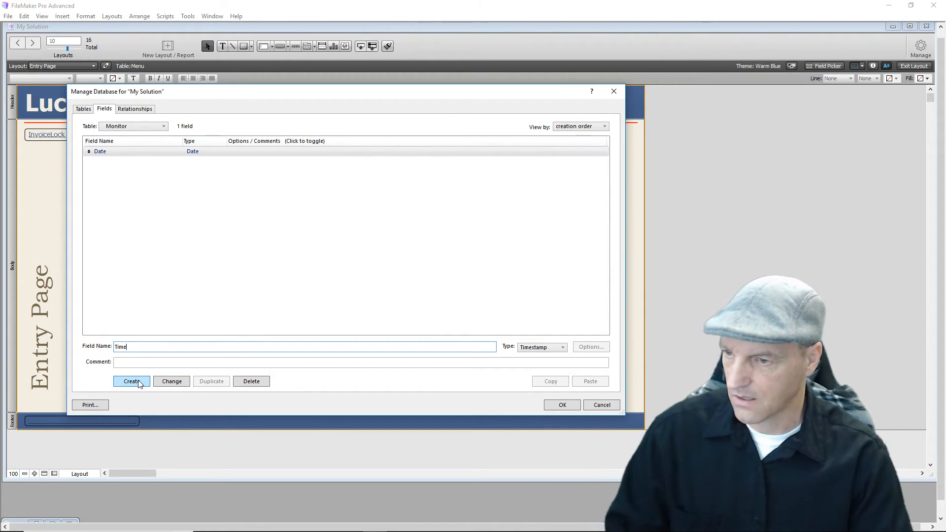
{"action": "left_click", "coordinate": [132, 382]}
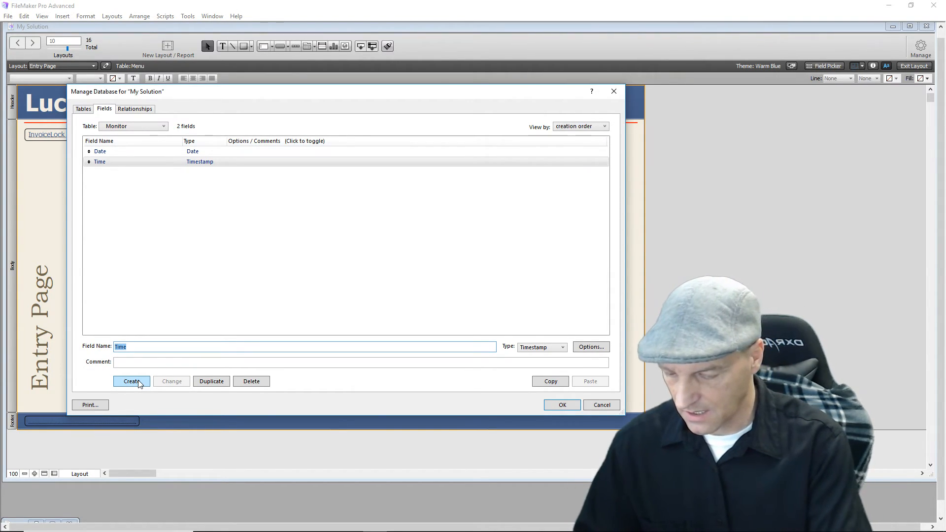
Add an Invoice Number field of type Number.
{"action": "type", "text": "Invoice"}
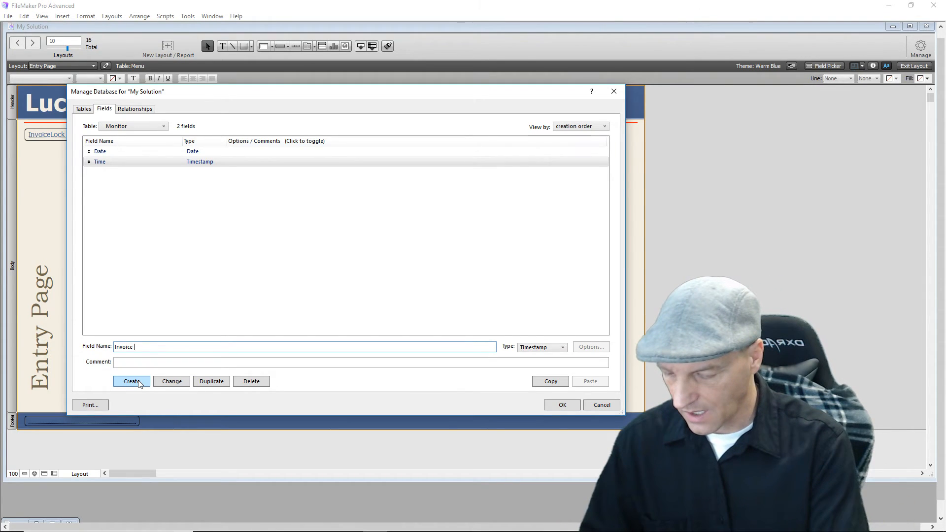
{"action": "type", "text": "Number"}
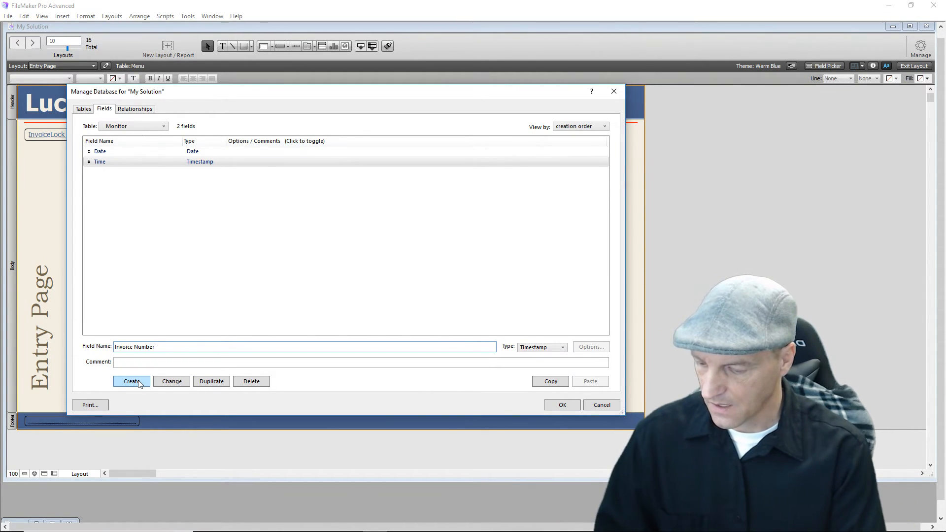
{"action": "key", "text": "ctrl+n"}
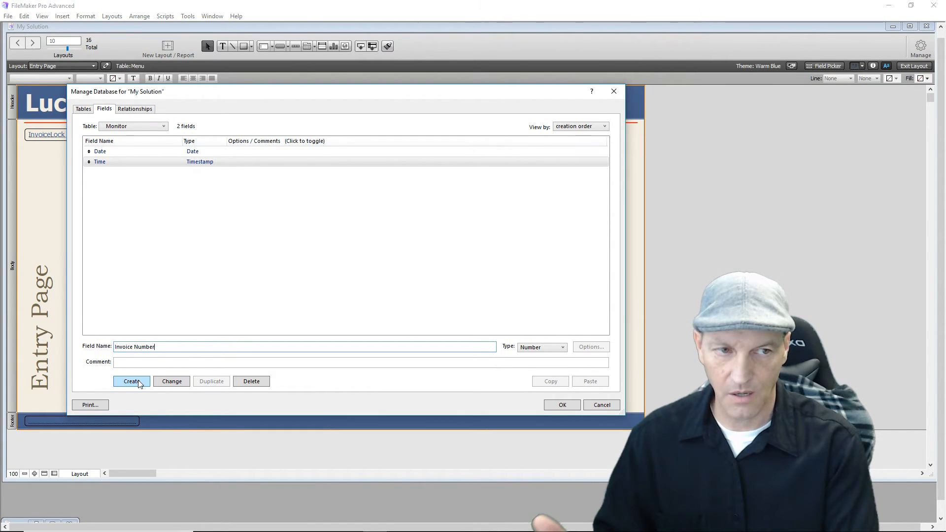
{"action": "left_click", "coordinate": [131, 382]}
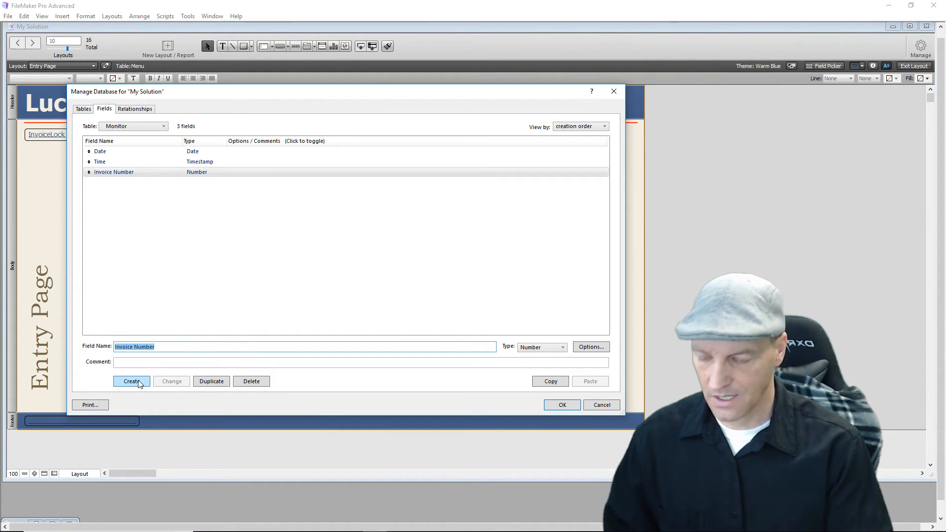
Create number fields Cash Sales, Credit Sales and Tax Collected, then name the next field Total Sale.
{"action": "type", "text": "Cash"}
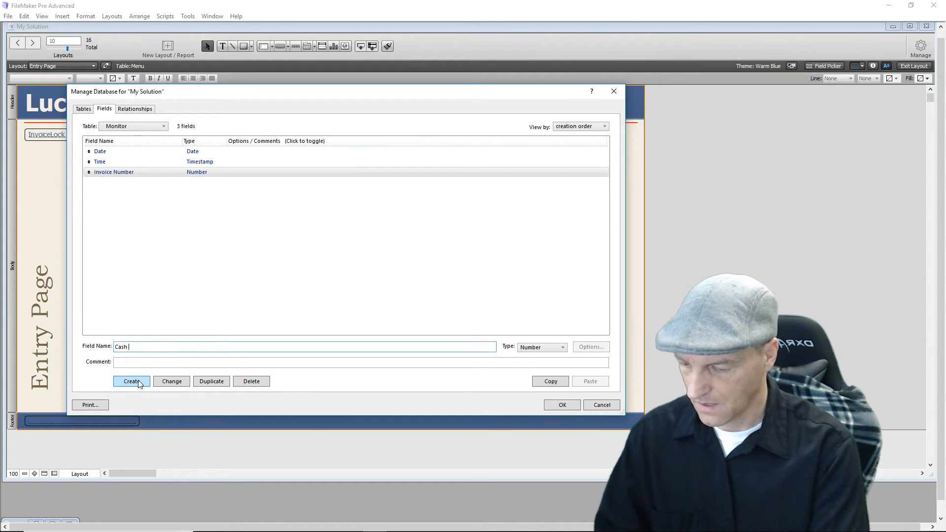
{"action": "type", "text": " Sales"}
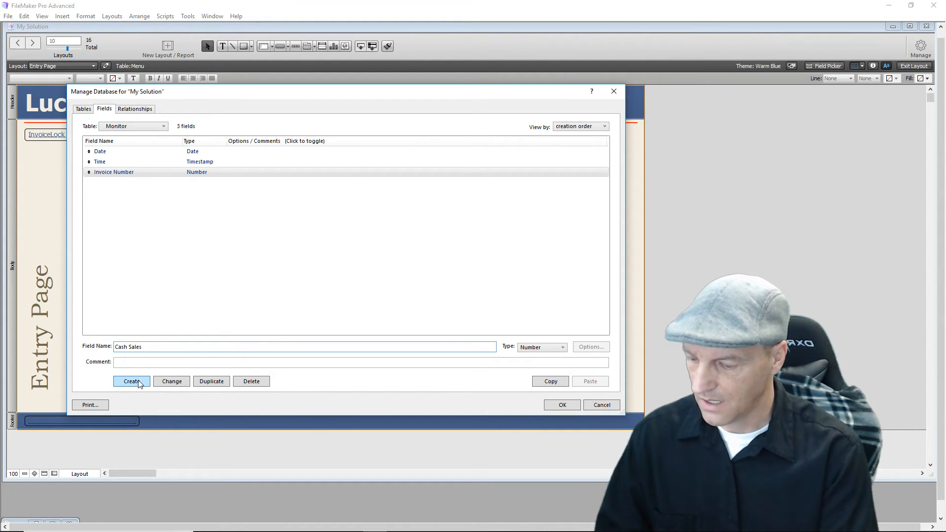
{"action": "left_click", "coordinate": [131, 382]}
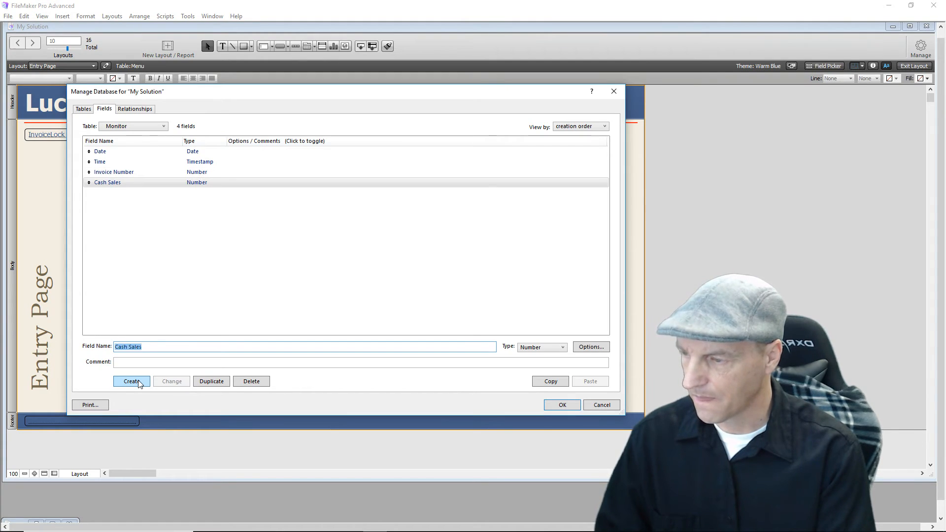
{"action": "type", "text": "Credit"}
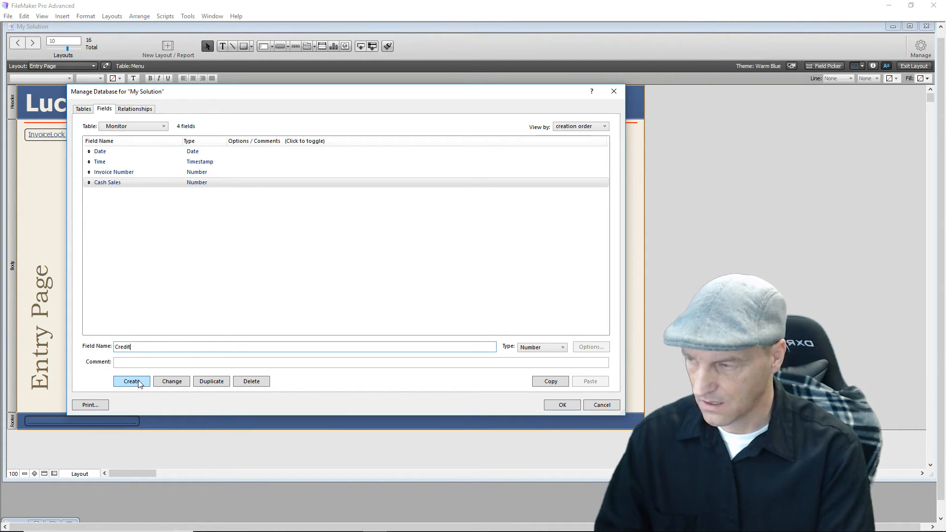
{"action": "type", "text": " Sales"}
{"action": "left_click", "coordinate": [139, 384]}
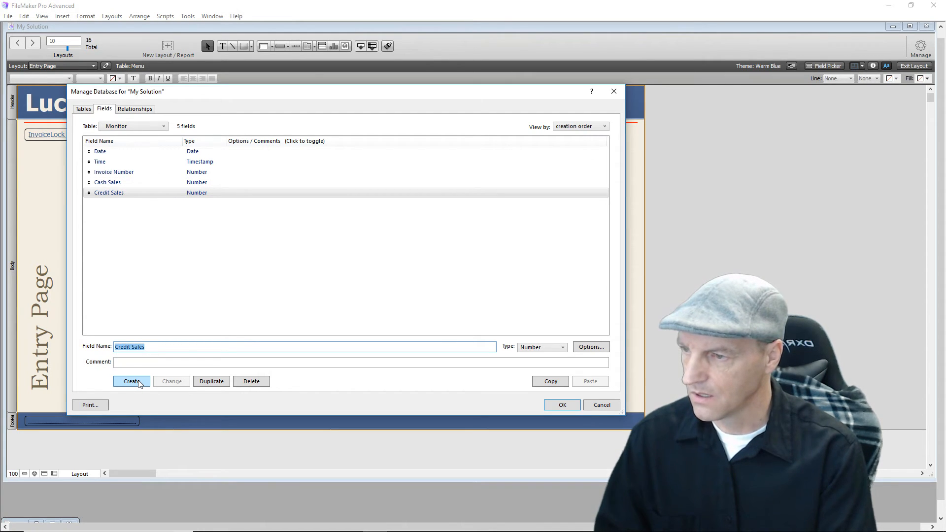
{"action": "type", "text": "Ta"}
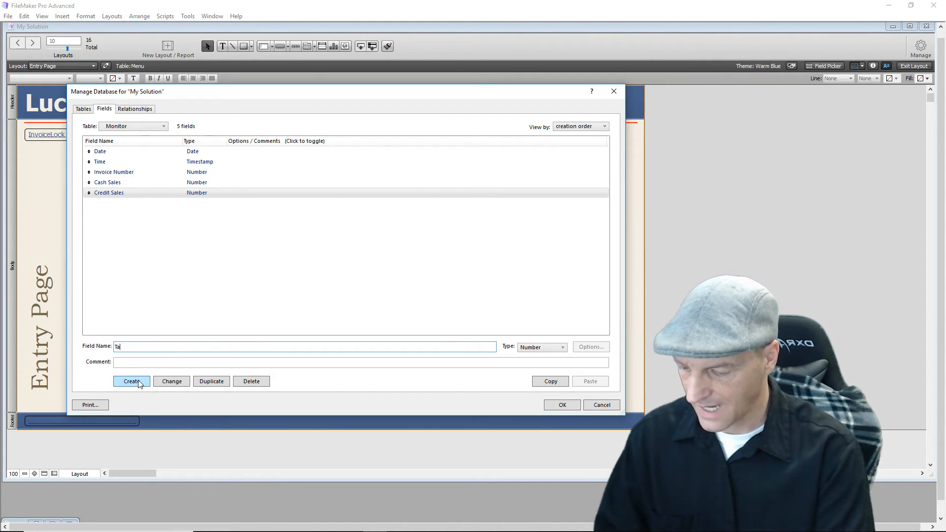
{"action": "type", "text": "x Col"}
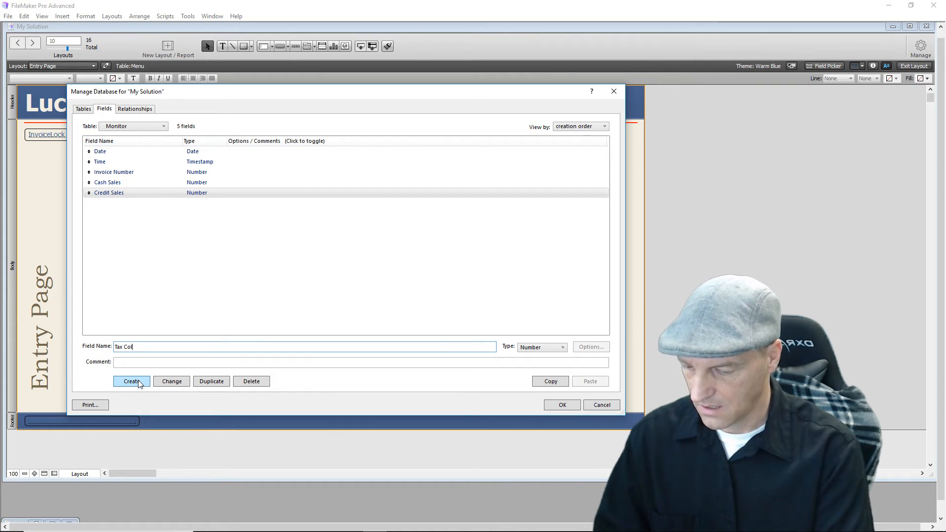
{"action": "type", "text": "lected"}
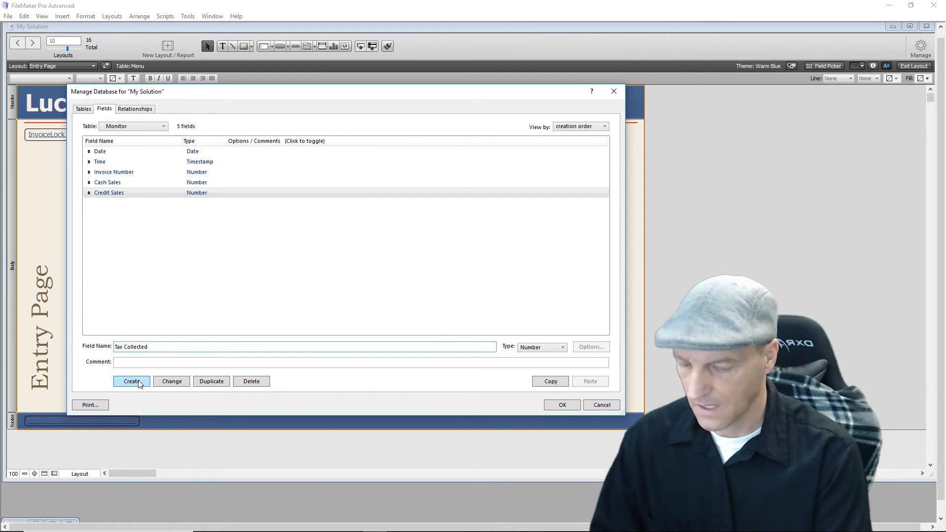
{"action": "left_click", "coordinate": [132, 381]}
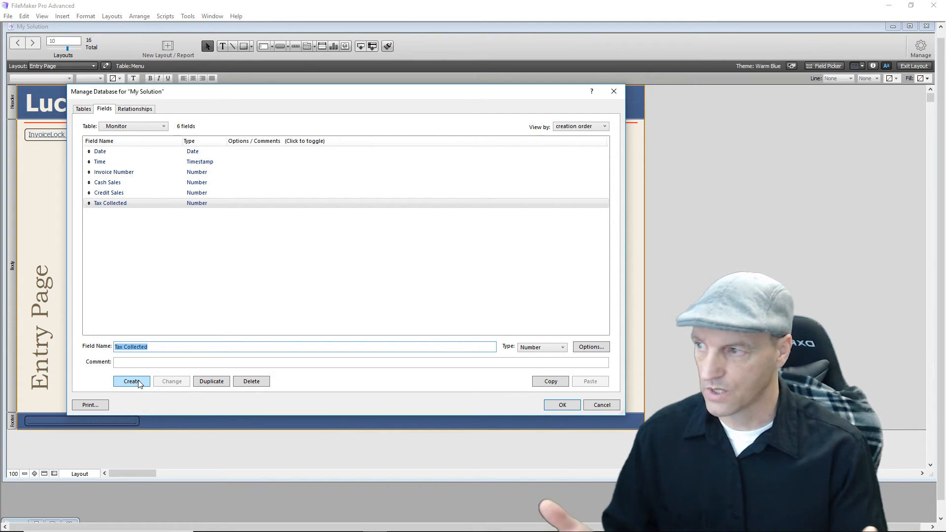
{"action": "type", "text": "T"}
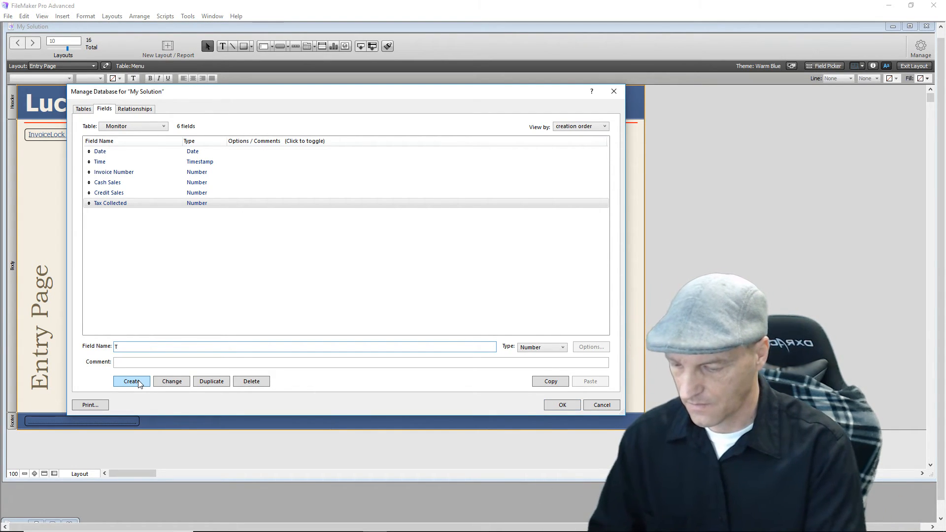
{"action": "type", "text": "otal Sale"}
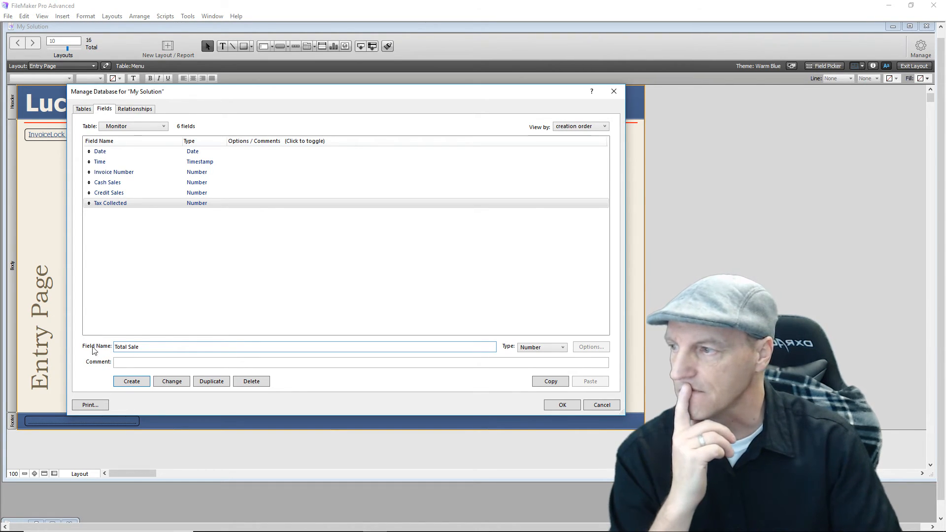
{"action": "left_click", "coordinate": [562, 348]}
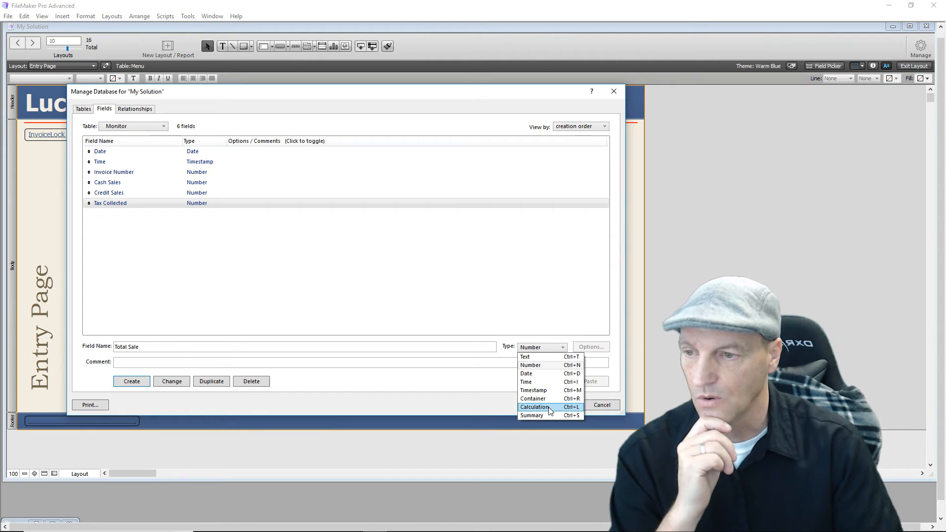
Make Total Sale a Calculation field with formula Cash Sales + Credit Sales + Tax Collected.
{"action": "left_click", "coordinate": [559, 408]}
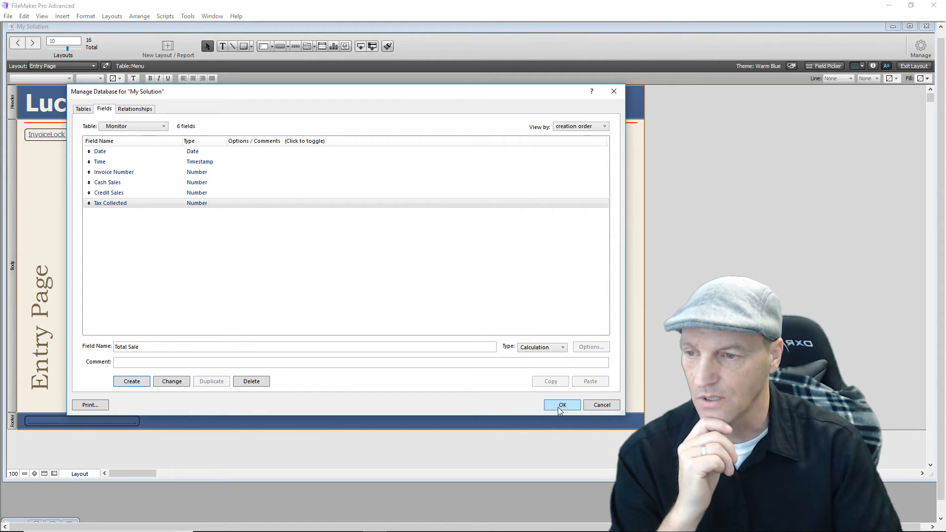
{"action": "left_click", "coordinate": [558, 407]}
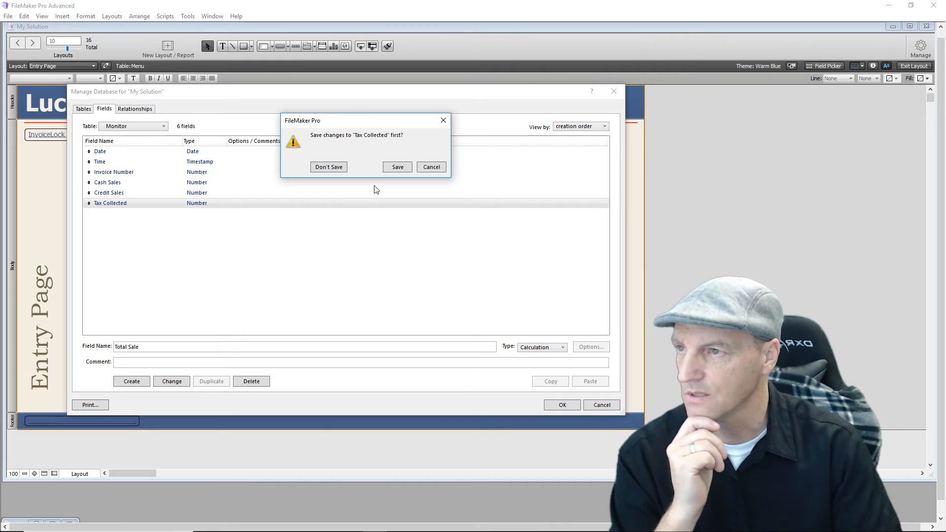
{"action": "left_click", "coordinate": [425, 167]}
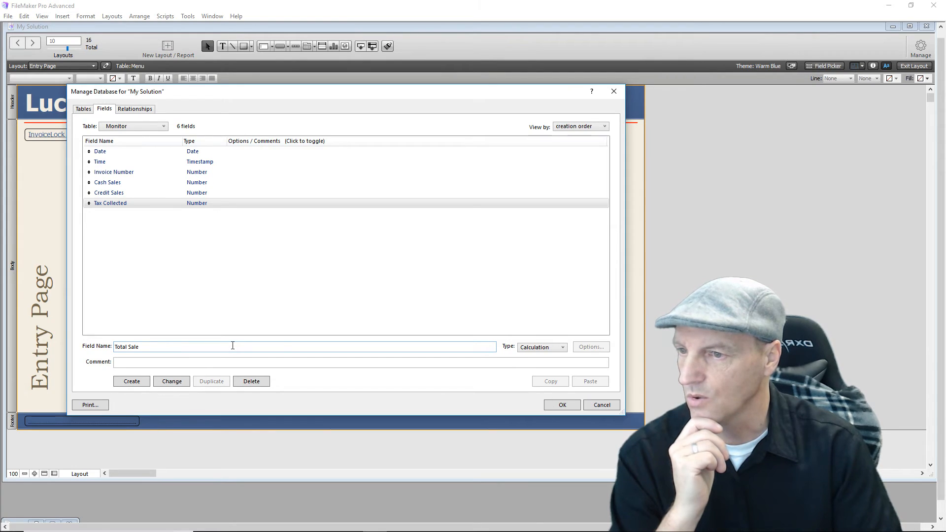
{"action": "left_click", "coordinate": [143, 382]}
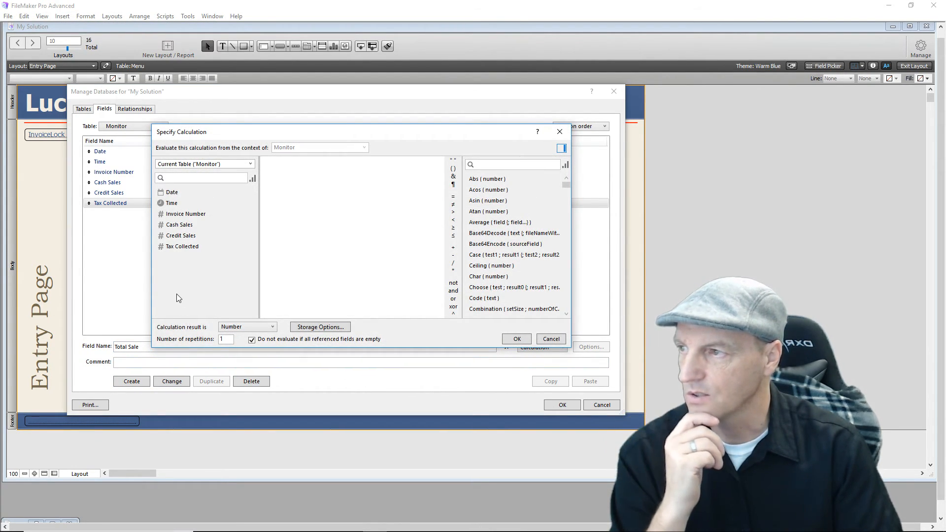
{"action": "double_click", "coordinate": [192, 228]}
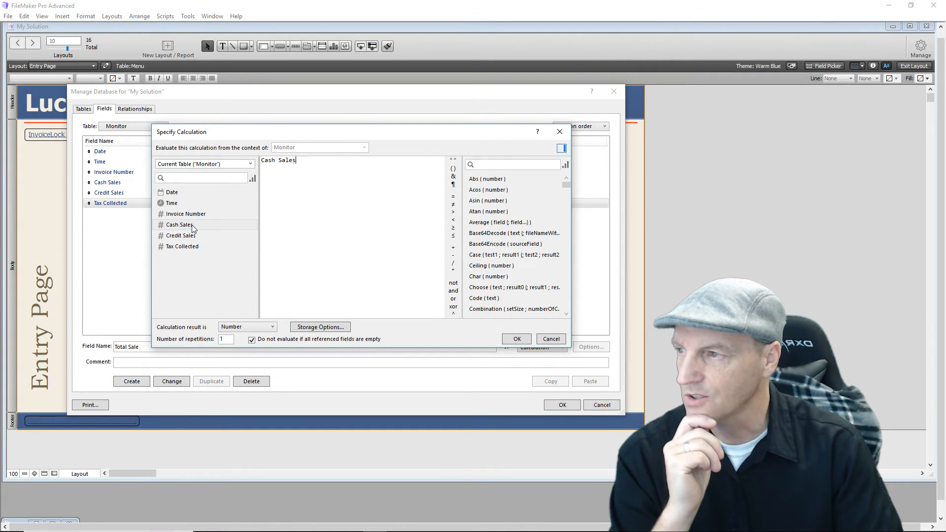
{"action": "left_click", "coordinate": [454, 251]}
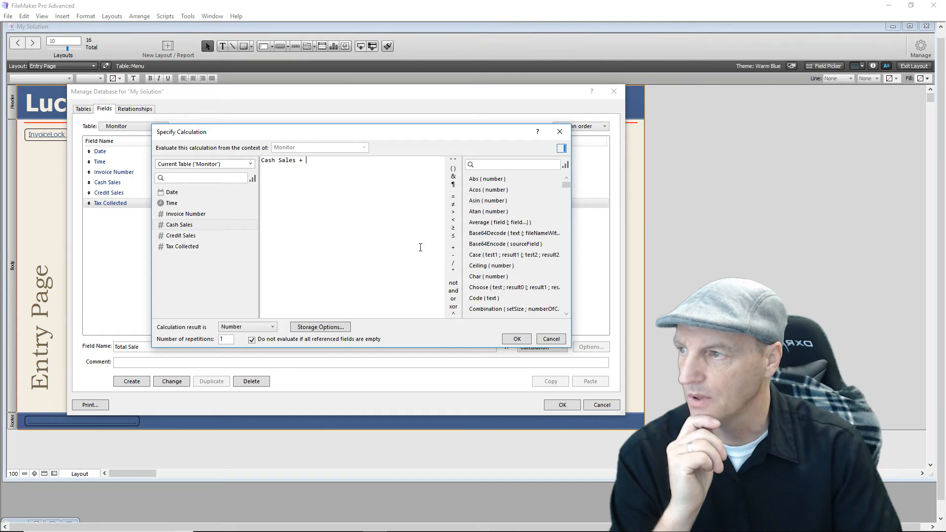
{"action": "double_click", "coordinate": [188, 237]}
{"action": "left_click", "coordinate": [453, 248]}
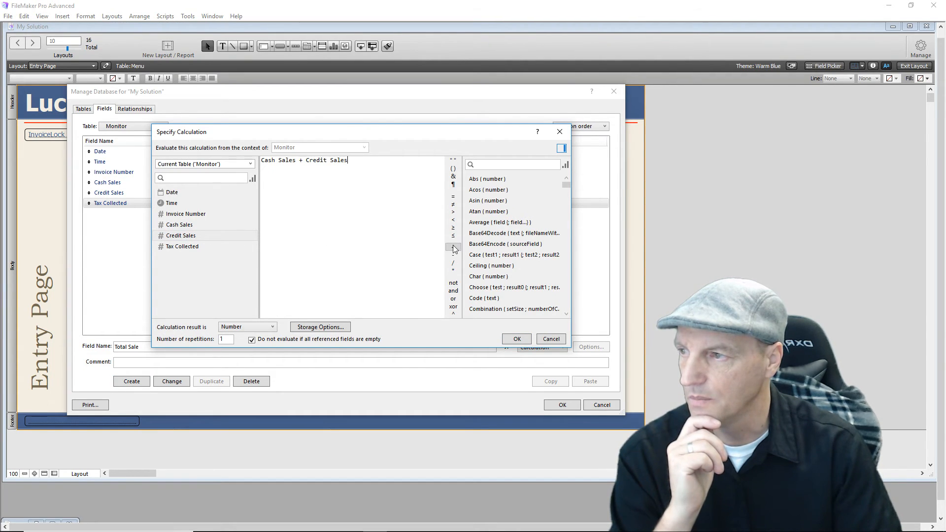
{"action": "left_click", "coordinate": [173, 248]}
{"action": "double_click", "coordinate": [180, 247]}
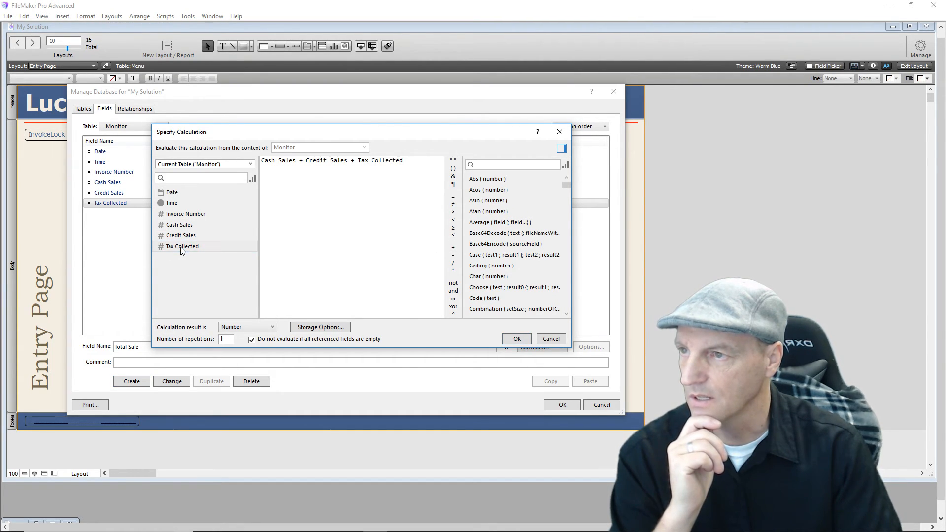
{"action": "left_click", "coordinate": [517, 339]}
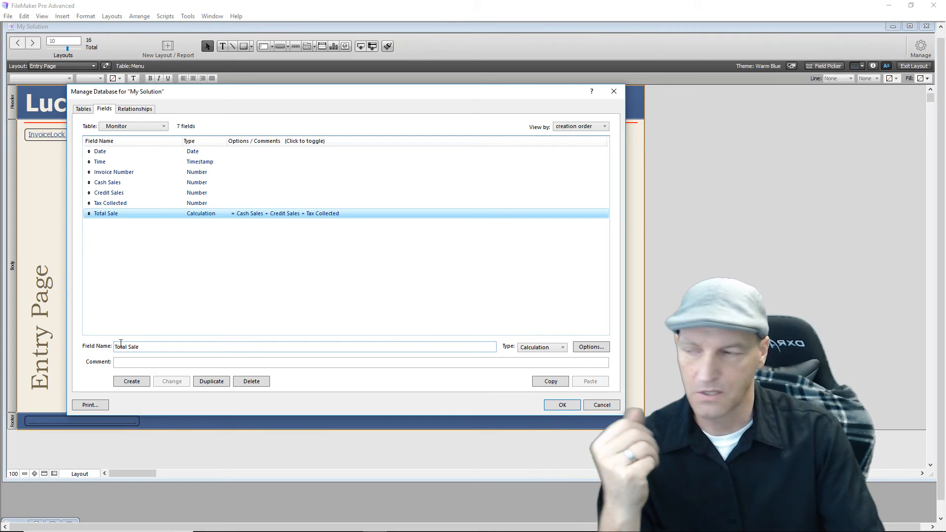
{"action": "left_click", "coordinate": [145, 347]}
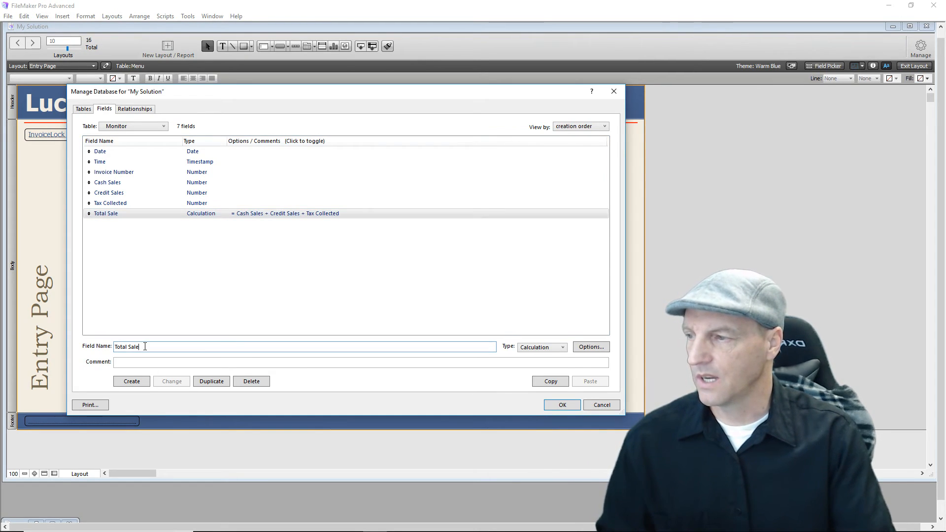
{"action": "left_click_drag", "start_coordinate": [145, 346], "coordinate": [109, 348]}
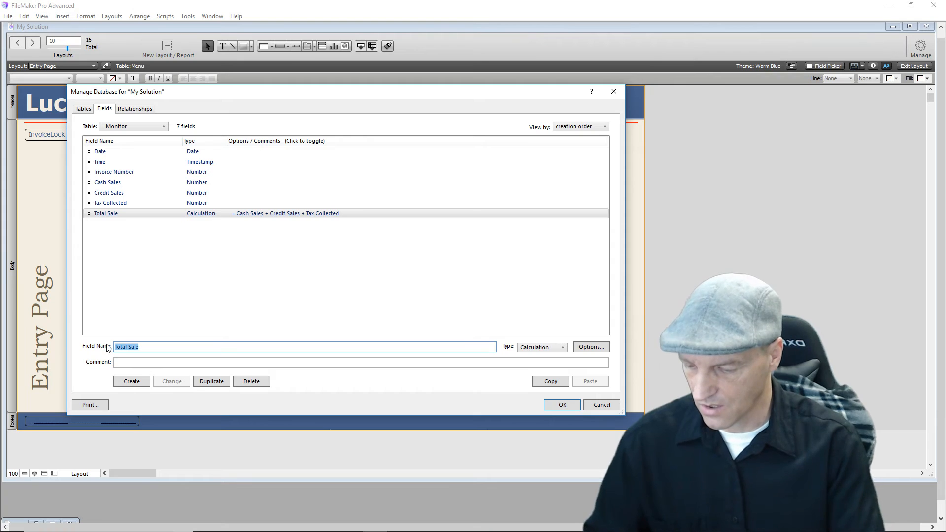
{"action": "type", "text": "Notes"}
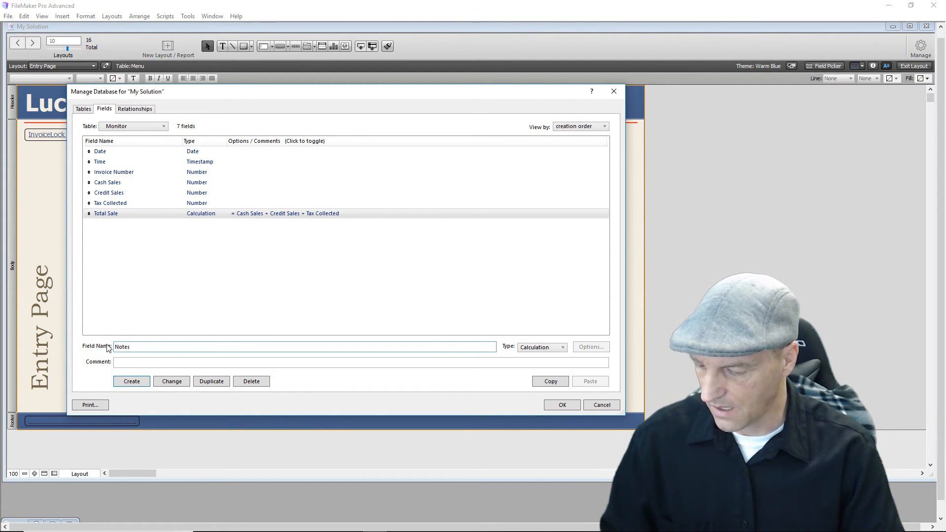
{"action": "key", "text": "ctrl+t"}
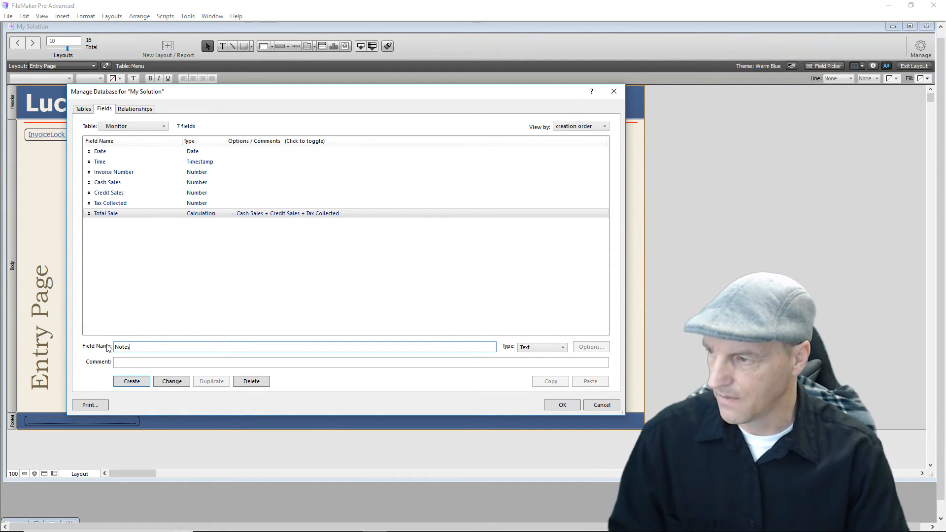
{"action": "left_click", "coordinate": [144, 383]}
{"action": "left_click", "coordinate": [169, 302]}
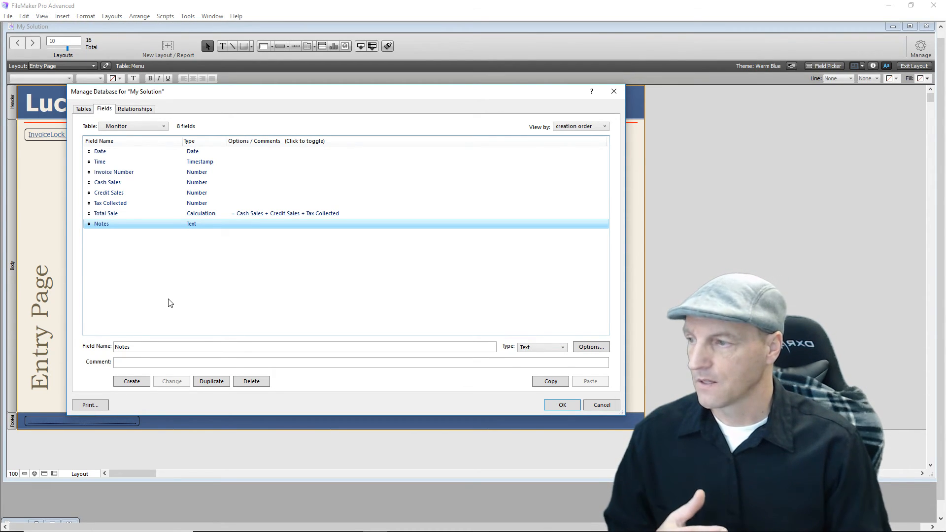
Create a Summary field named Cash Total defined as Total of Cash Sales.
{"action": "left_click", "coordinate": [143, 346]}
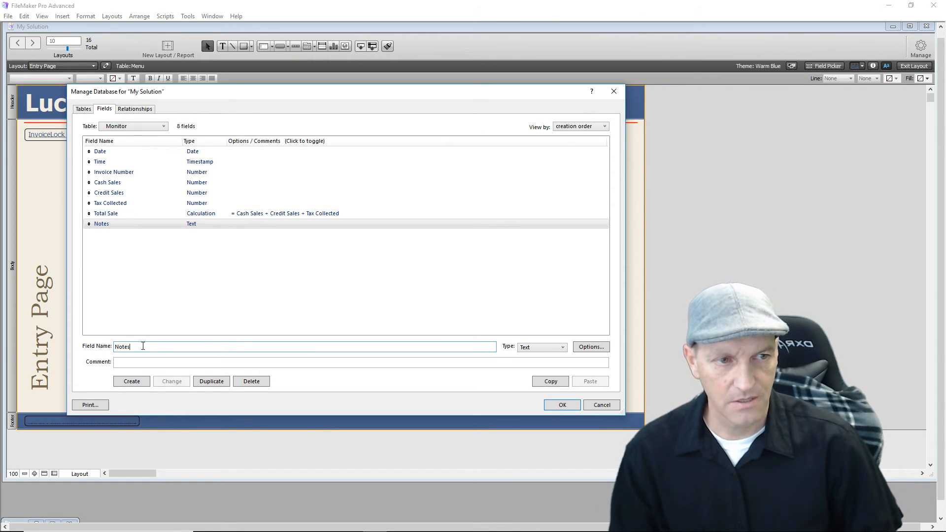
{"action": "type", "text": "Cash"}
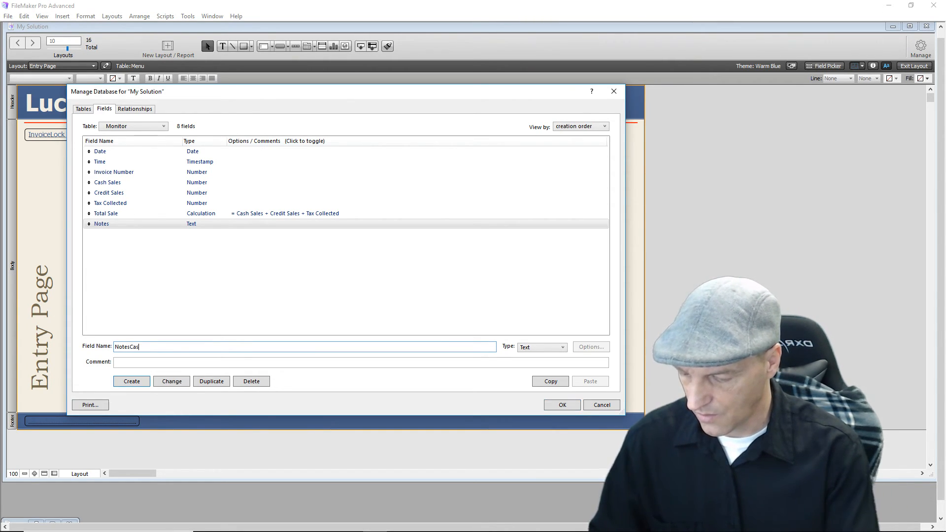
{"action": "key", "text": "BackSpace"}
{"action": "key", "text": "BackSpace"}
{"action": "key", "text": "BackSpace"}
{"action": "key", "text": "BackSpace"}
{"action": "key", "text": "BackSpace"}
{"action": "key", "text": "BackSpace"}
{"action": "key", "text": "BackSpace"}
{"action": "key", "text": "BackSpace"}
{"action": "key", "text": "BackSpace"}
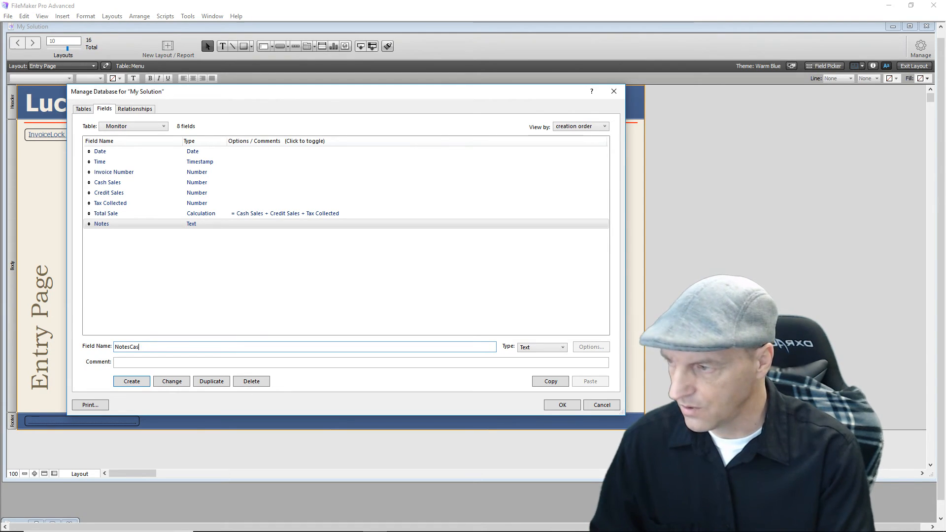
{"action": "type", "text": "C"}
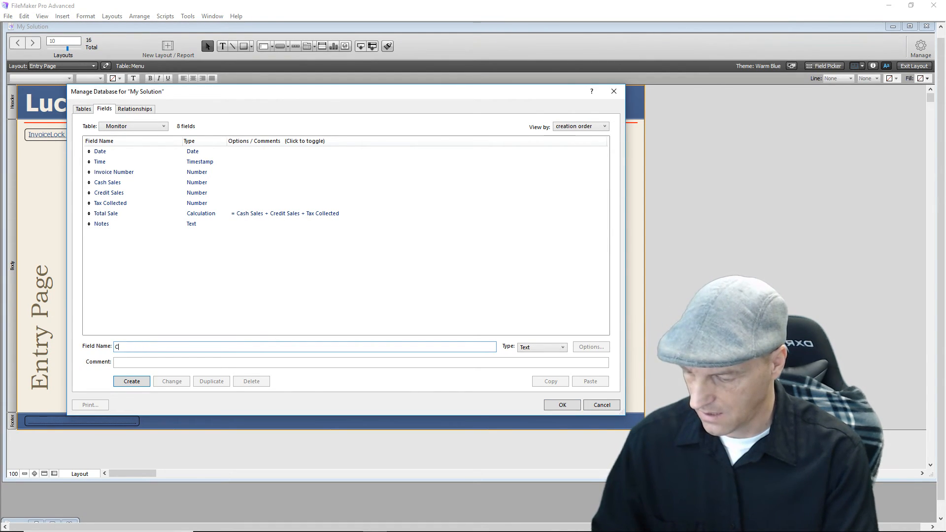
{"action": "type", "text": "ash Total"}
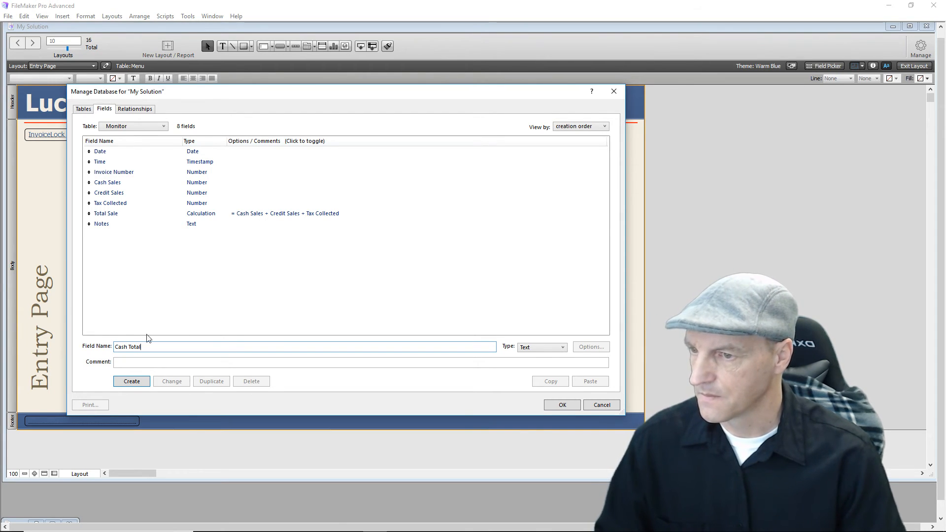
{"action": "left_click", "coordinate": [562, 348]}
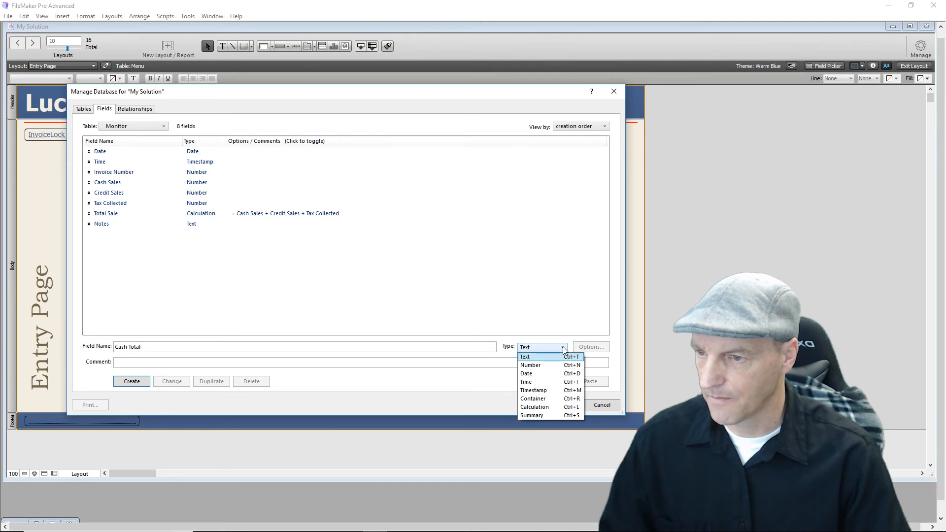
{"action": "left_click", "coordinate": [548, 415]}
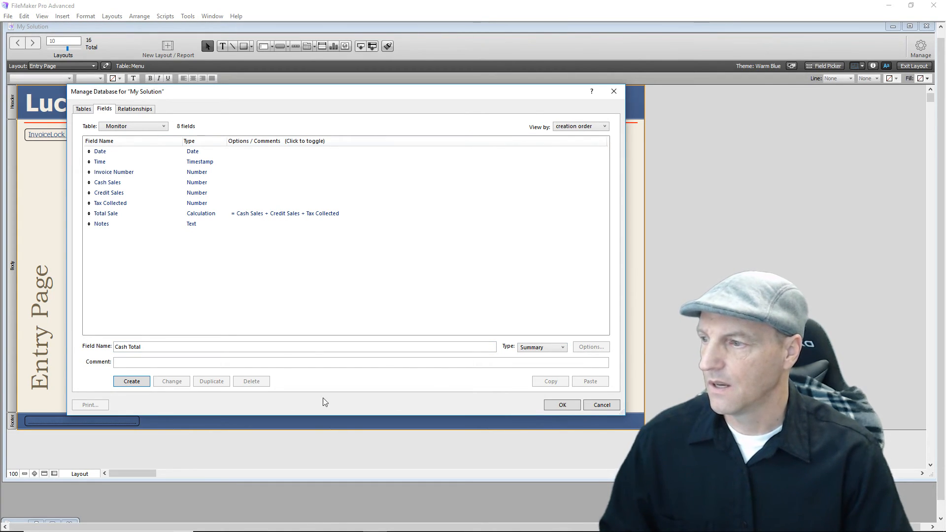
{"action": "left_click", "coordinate": [130, 382]}
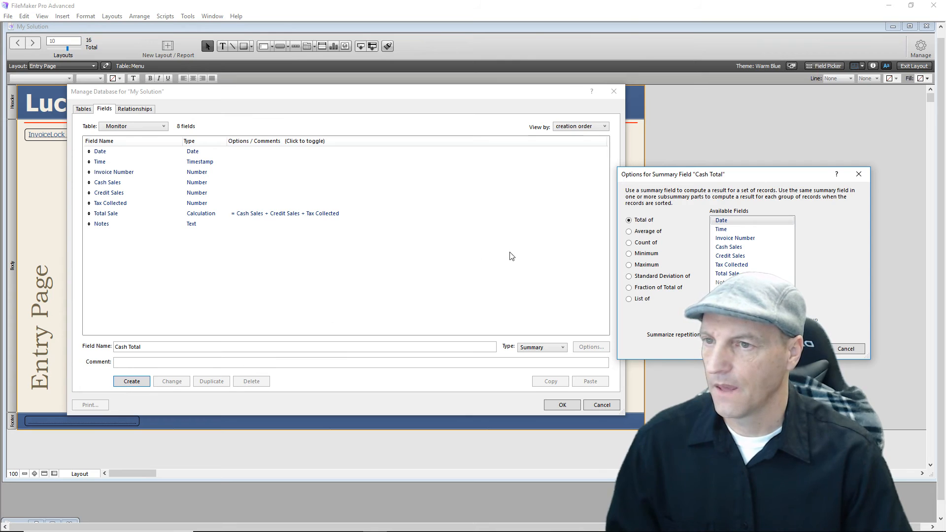
{"action": "left_click", "coordinate": [724, 249]}
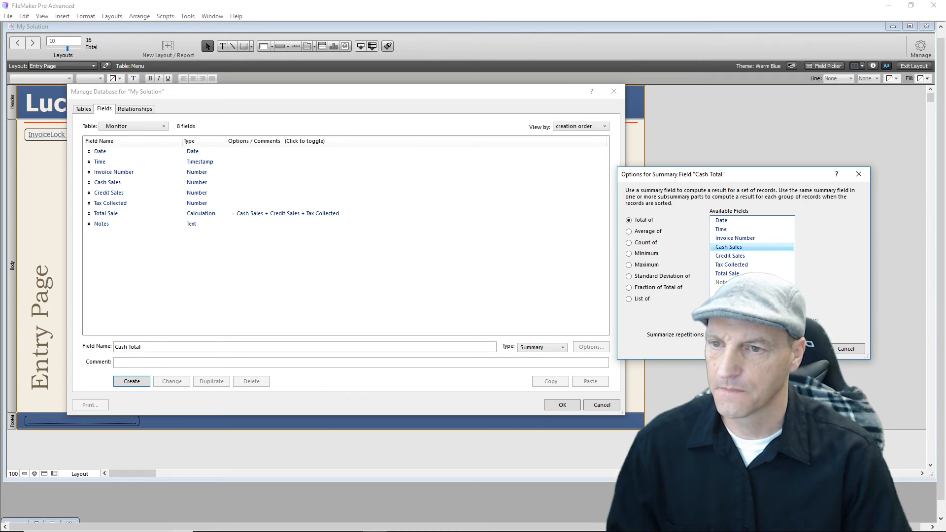
{"action": "key", "text": "Return"}
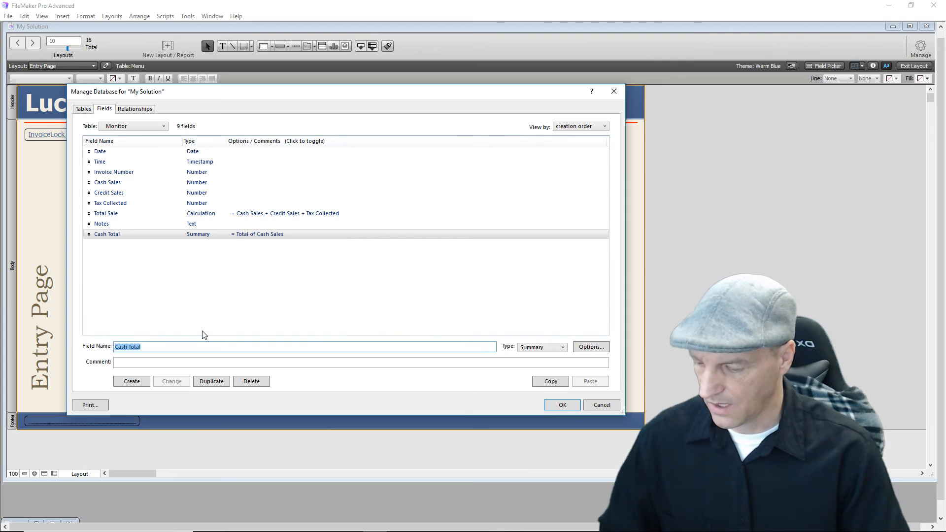
Create a Credit Total summary field defined as Total of Credit Sales.
{"action": "type", "text": "Credit "}
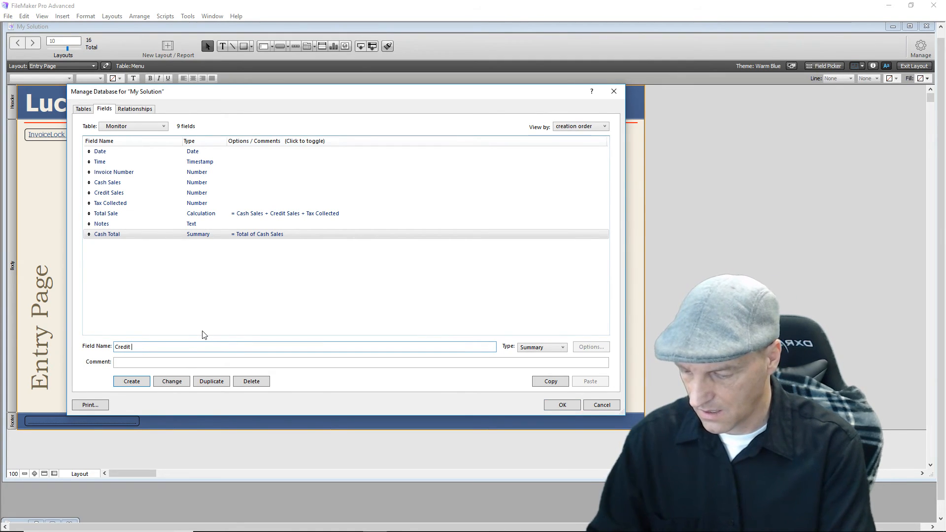
{"action": "type", "text": "Sales"}
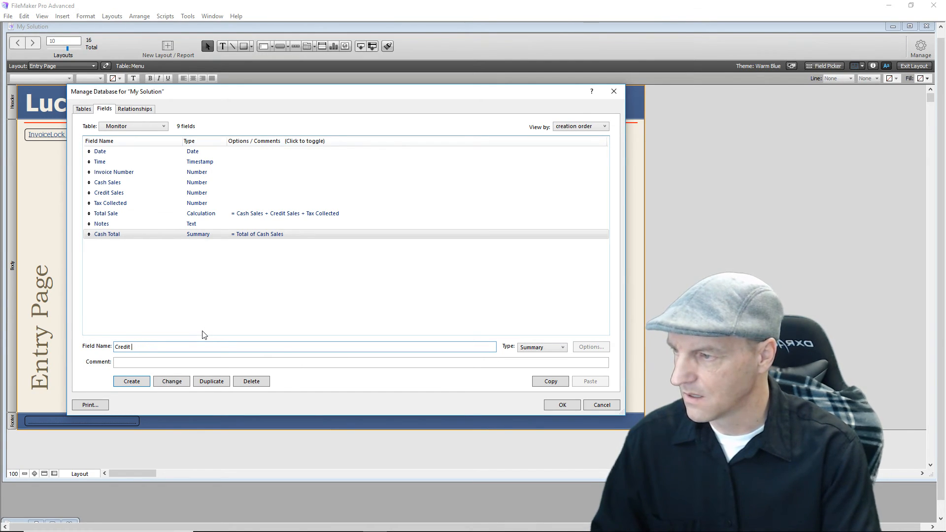
{"action": "type", "text": "Total"}
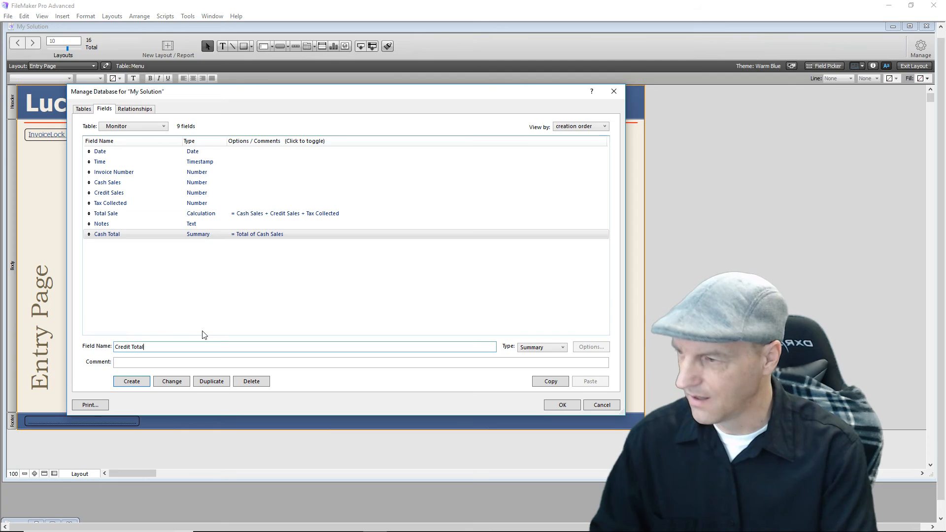
{"action": "left_click", "coordinate": [131, 382]}
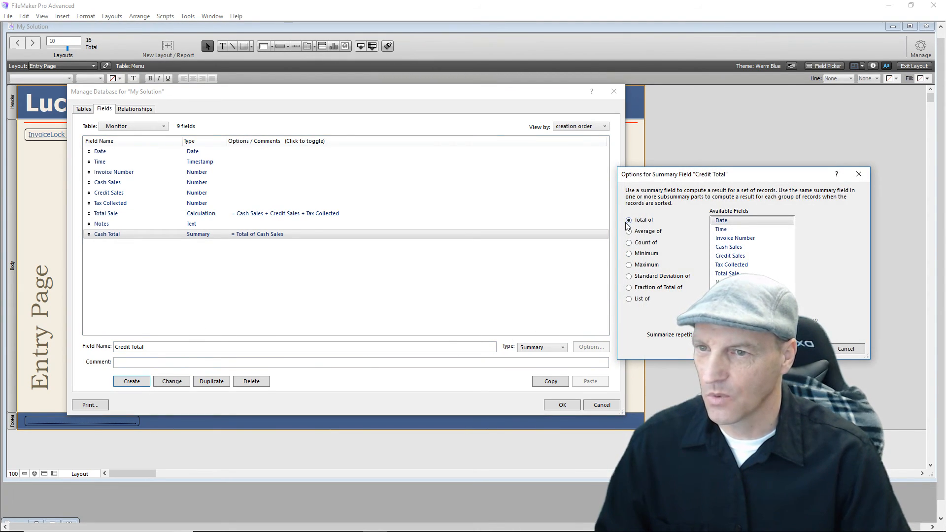
{"action": "left_click", "coordinate": [727, 256]}
{"action": "left_click", "coordinate": [806, 349]}
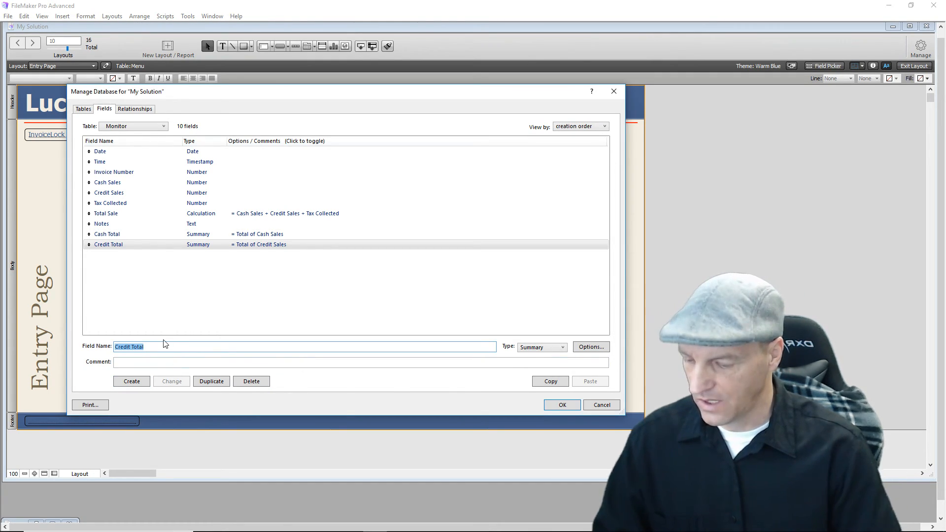
Create a Tax Total summary field defined as Total of Tax Collected.
{"action": "type", "text": "Tax"}
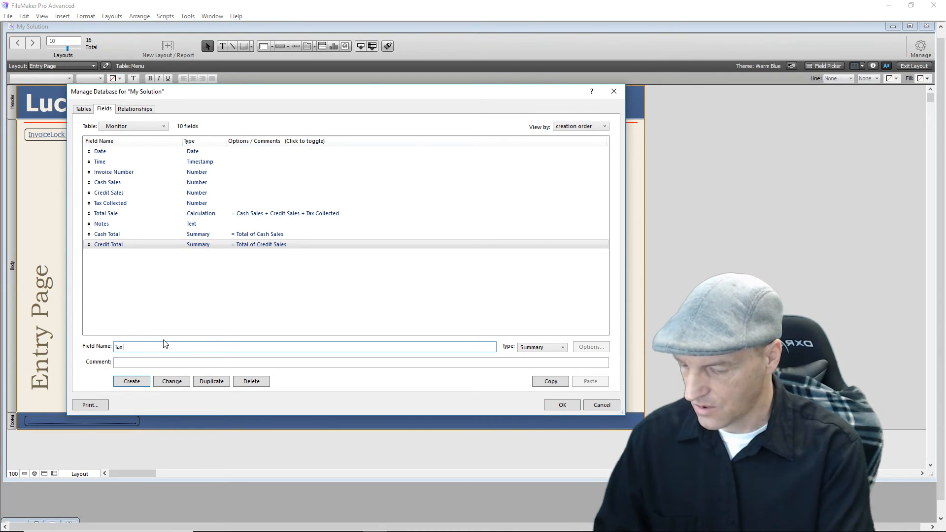
{"action": "type", "text": " Total"}
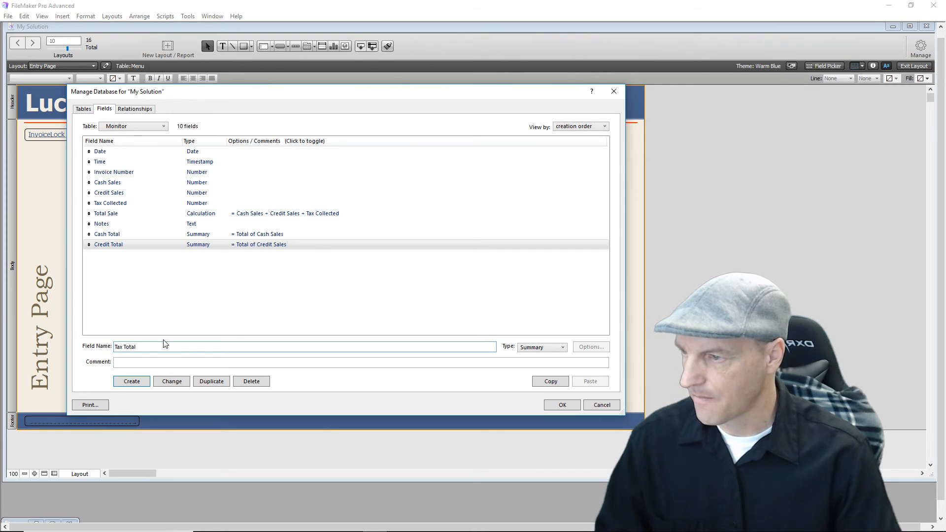
{"action": "left_click", "coordinate": [132, 381]}
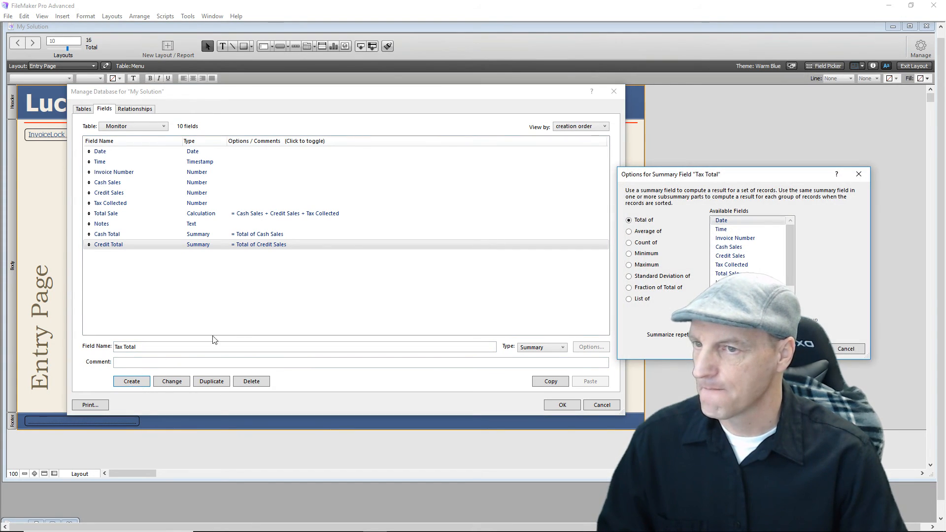
{"action": "left_click", "coordinate": [733, 265]}
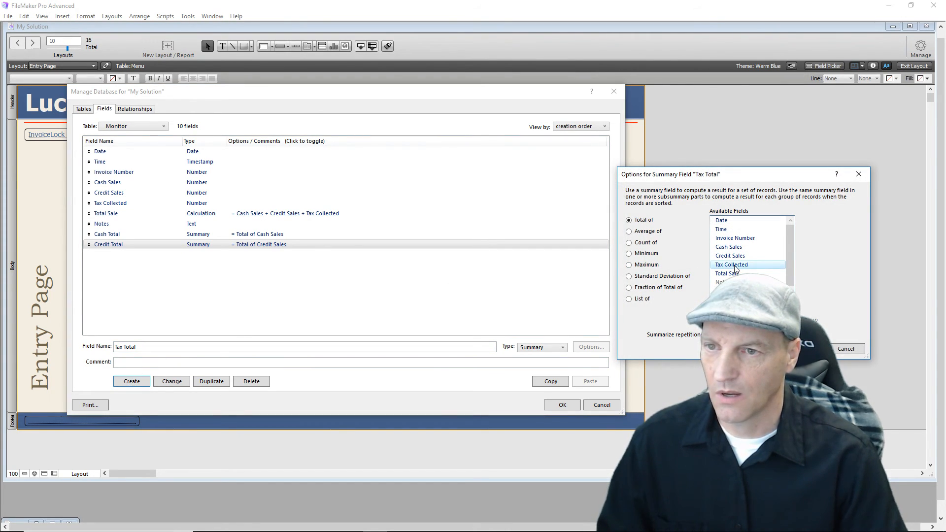
{"action": "left_click", "coordinate": [807, 349]}
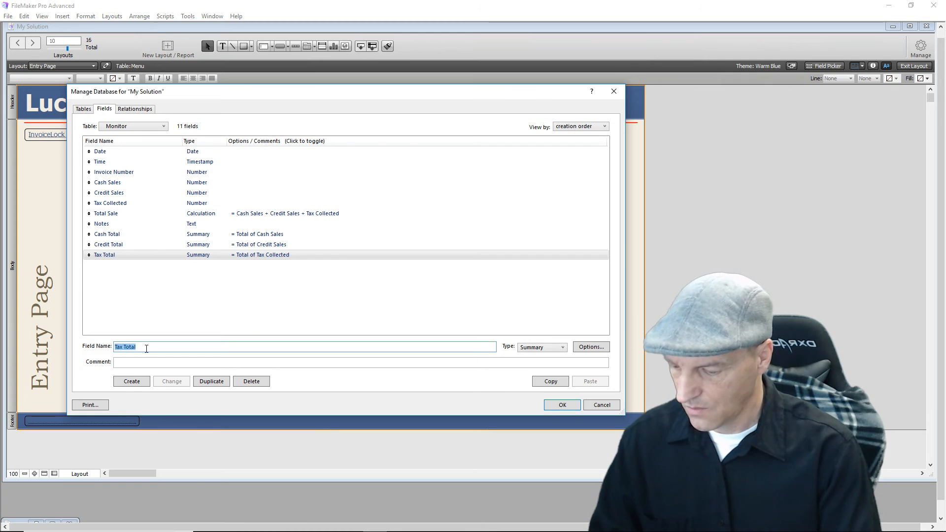
Create an S_Total Sales summary field defined as Total of the Total Sale calculation.
{"action": "type", "text": "S_"}
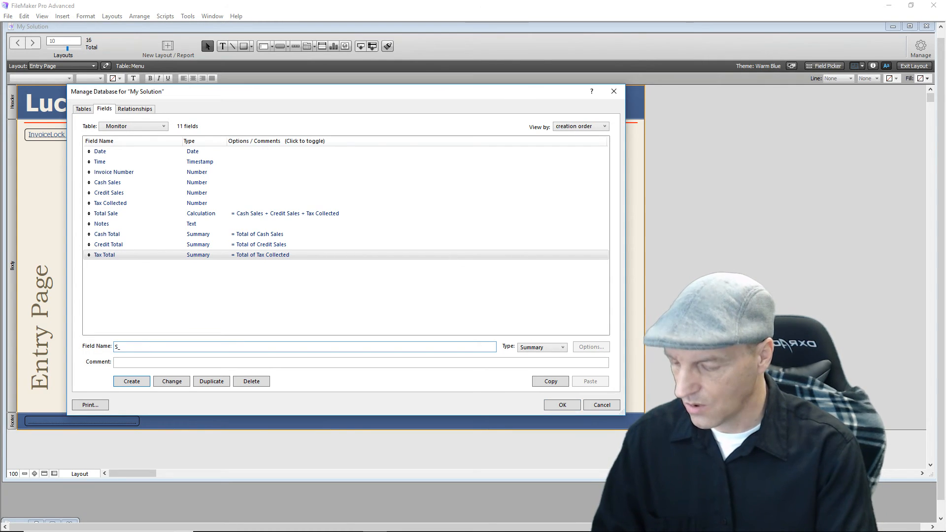
{"action": "type", "text": "Total Sales"}
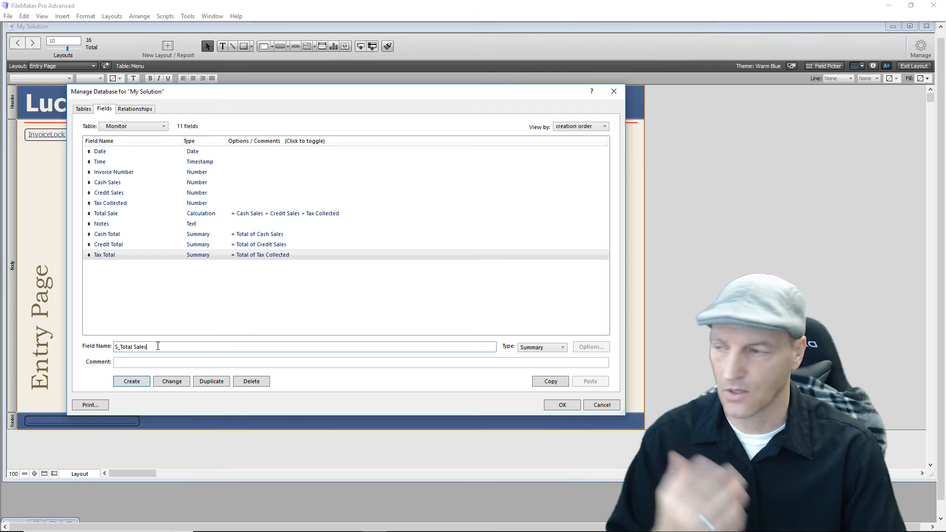
{"action": "left_click", "coordinate": [135, 384]}
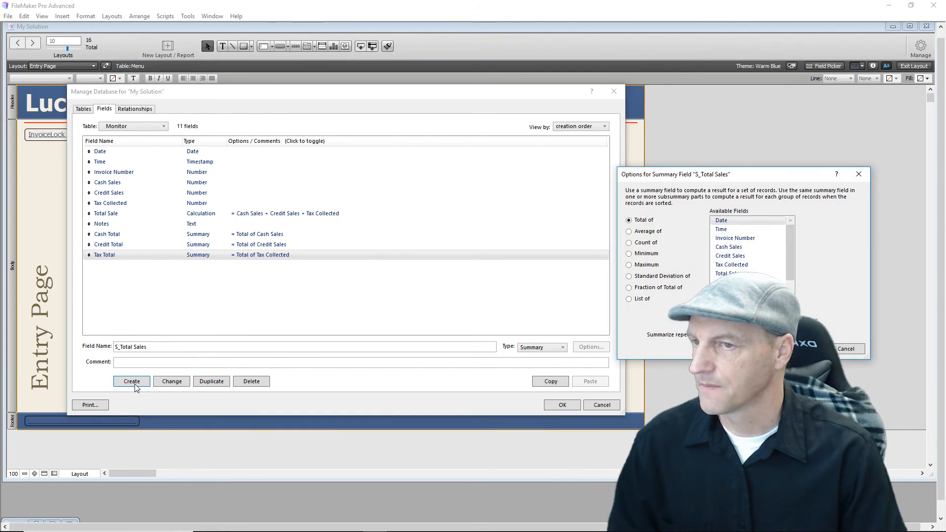
{"action": "left_click", "coordinate": [725, 274]}
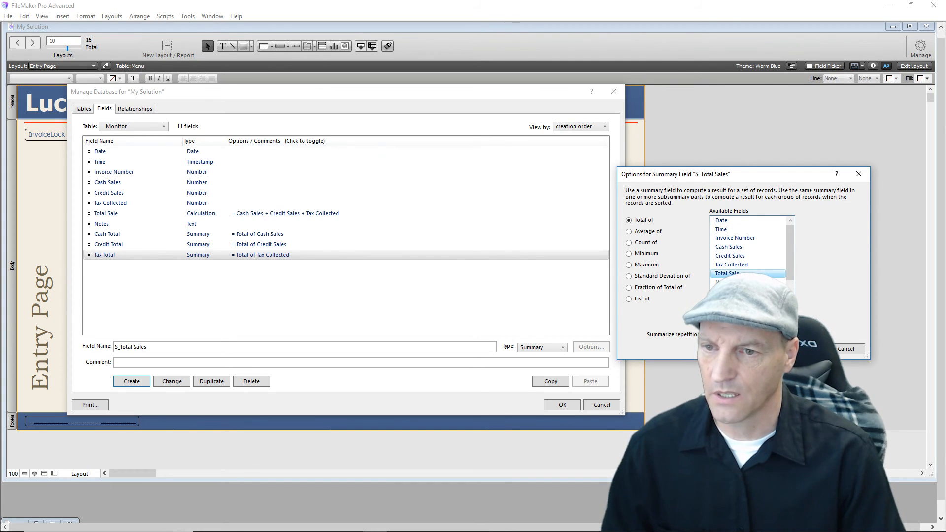
{"action": "left_click", "coordinate": [806, 349]}
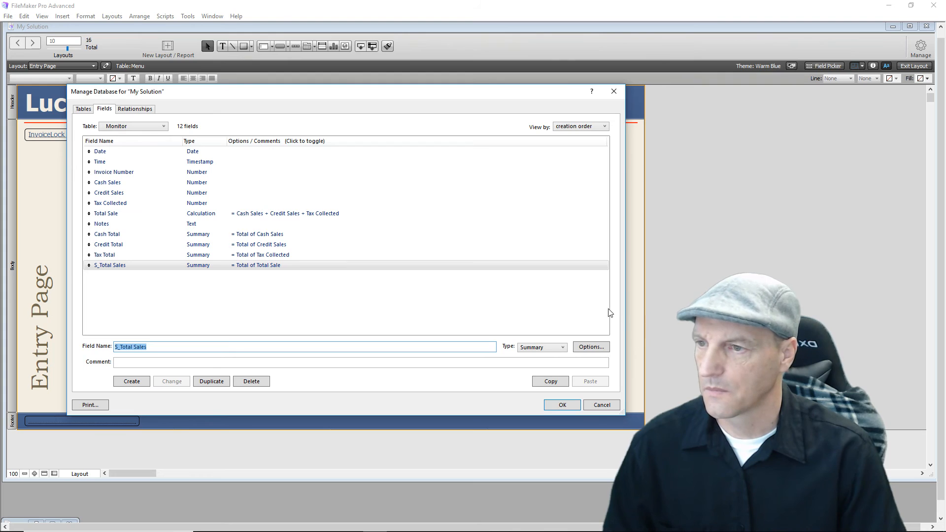
Select S_Total Sales in the field list, then OK Manage Database to save all twelve Monitor fields.
{"action": "left_click", "coordinate": [494, 309]}
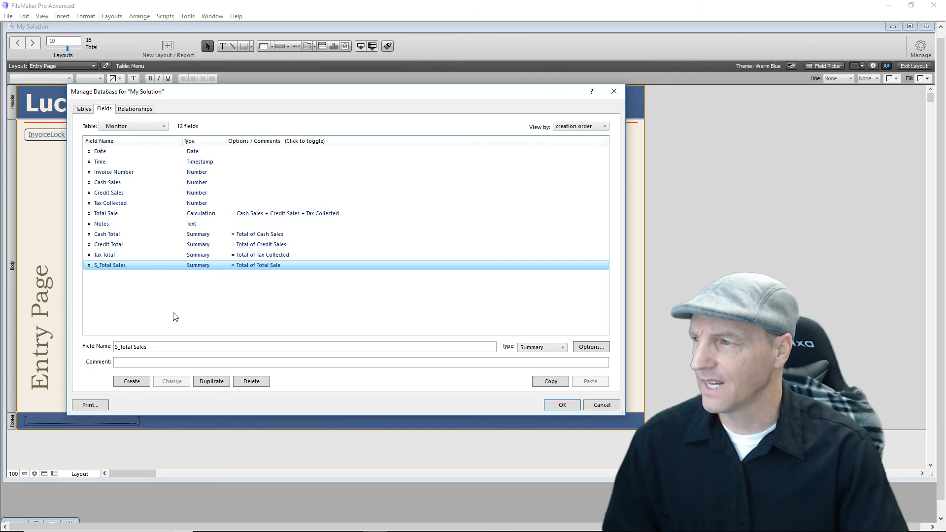
{"action": "left_click", "coordinate": [554, 404]}
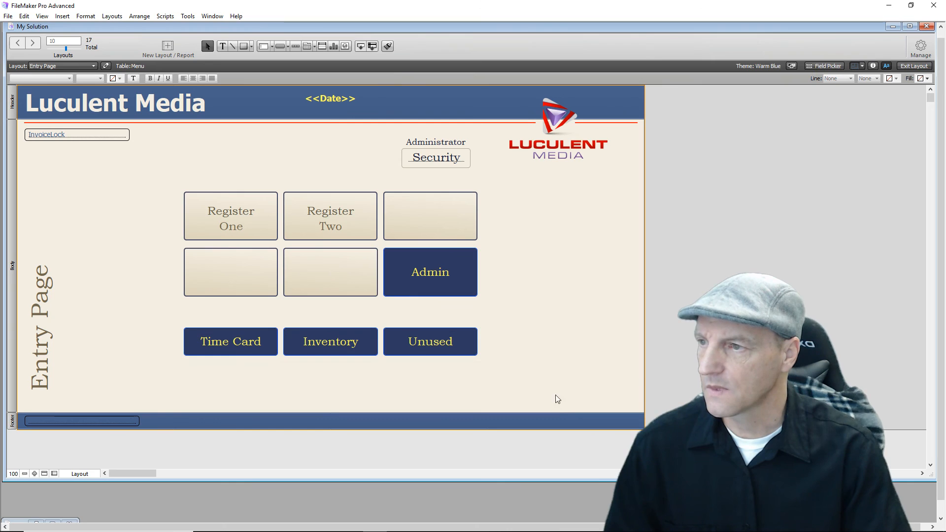